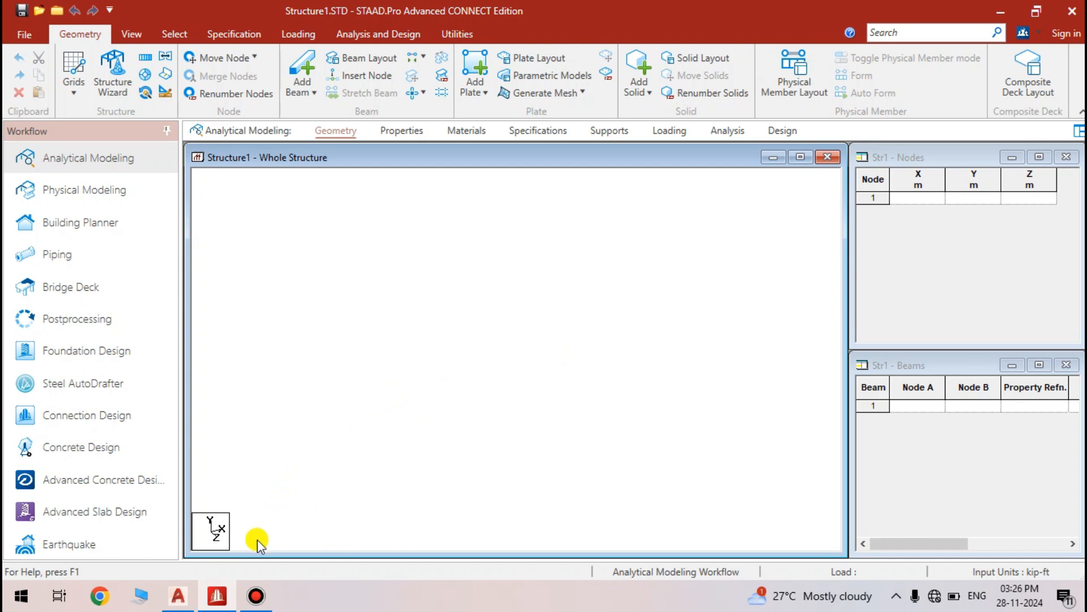
Switch to AutoCAD and turn off the background grid behind the floor plan
left_click(180, 599)
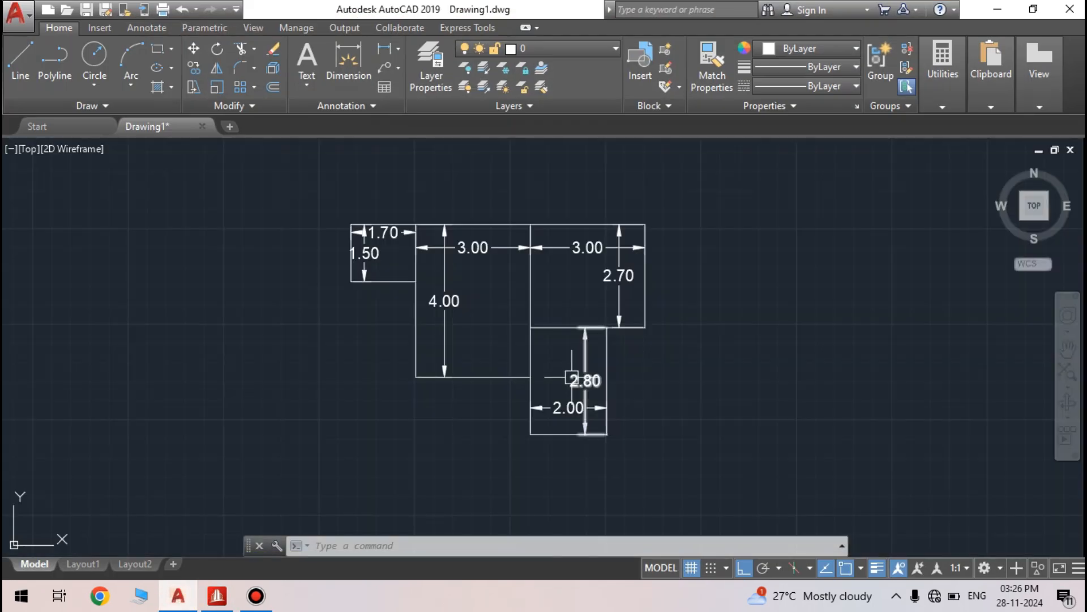
left_click(695, 568)
scroll(596, 321, "up", 2)
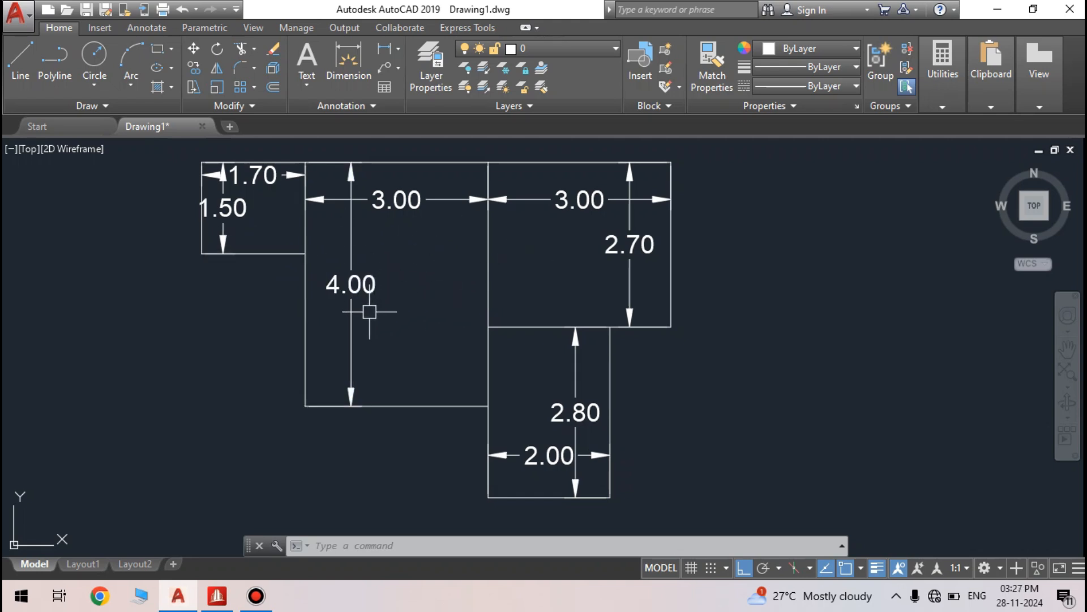
scroll(187, 277, "down", 2)
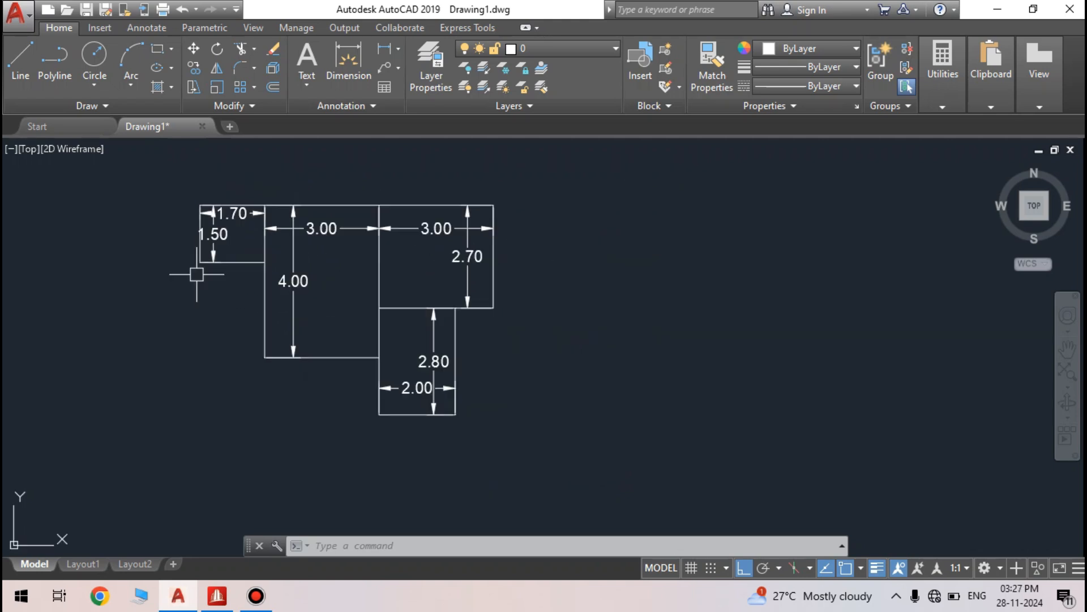
Start Trim with all ten green dashed construction lines of the plan as cutting edges
scroll(308, 292, "down", 3)
scroll(939, 337, "up", 4)
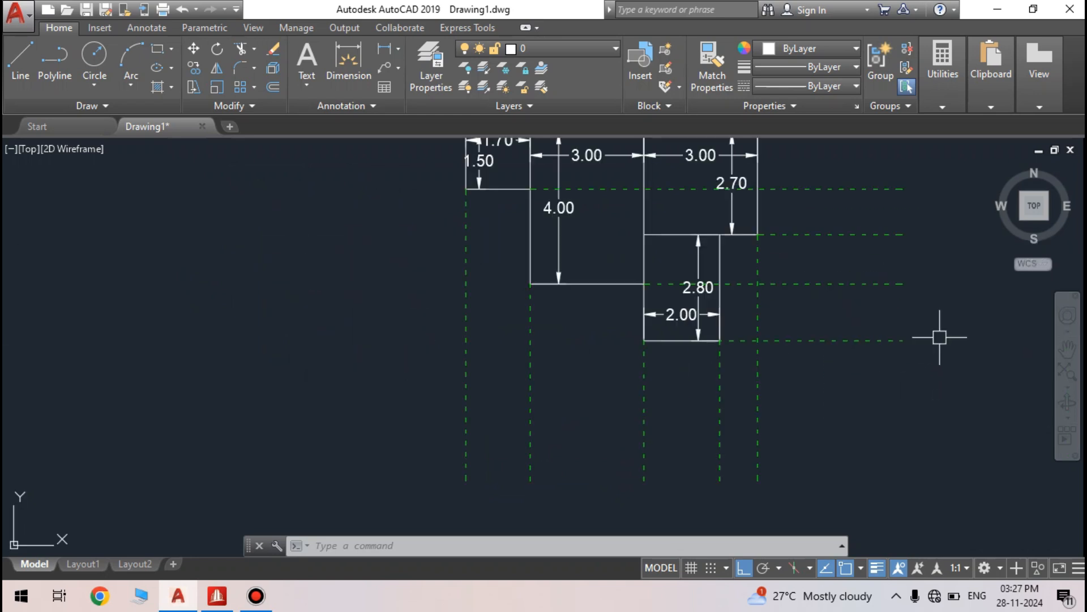
scroll(447, 349, "down", 2)
scroll(715, 309, "up", 1)
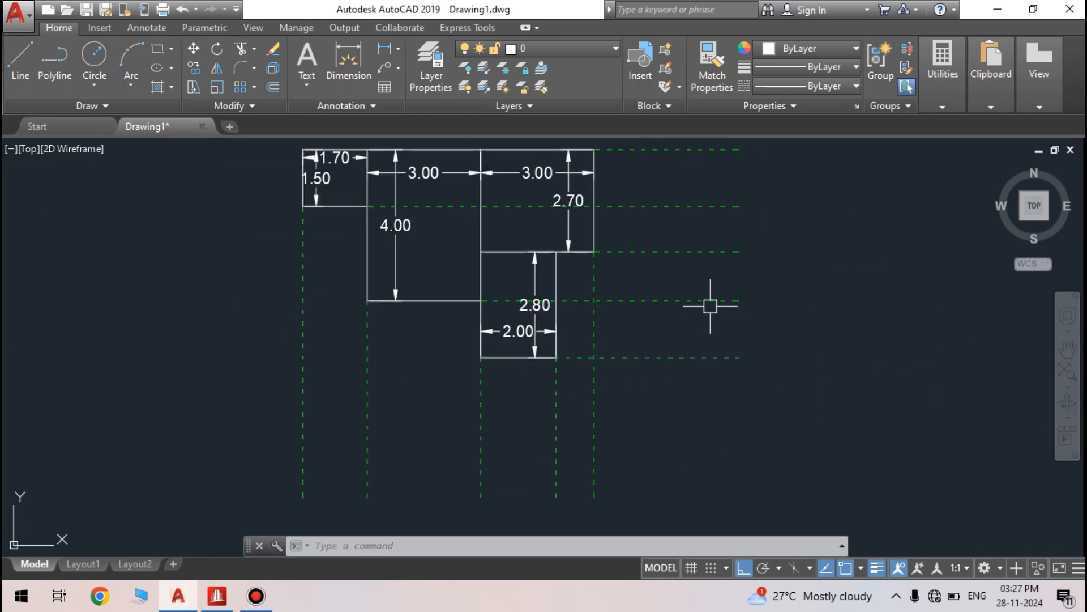
middle_click_drag(442, 336, 425, 341)
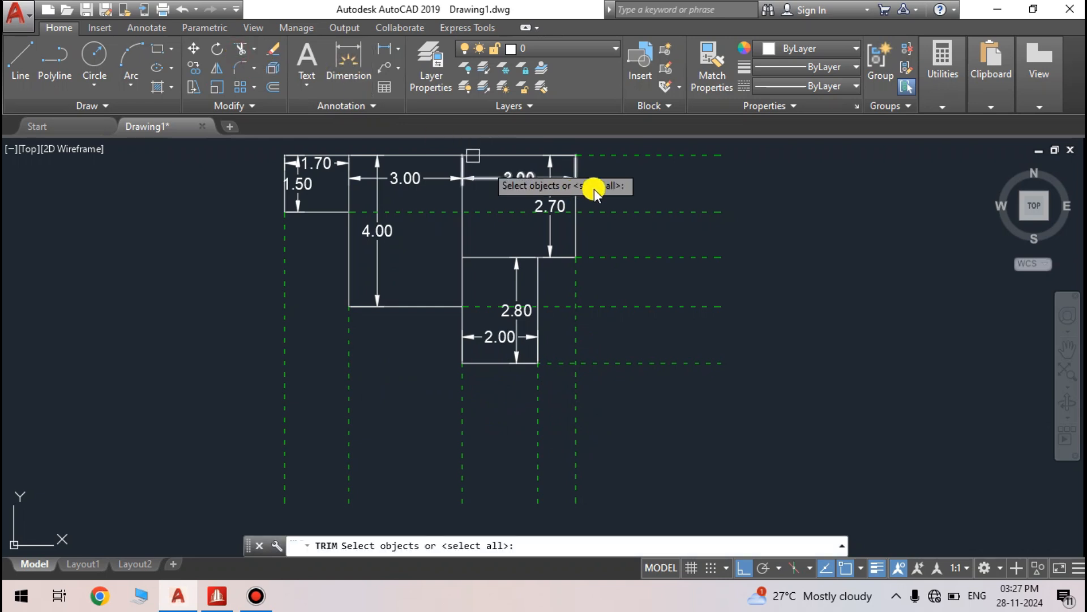
left_click(600, 155)
left_click(634, 396)
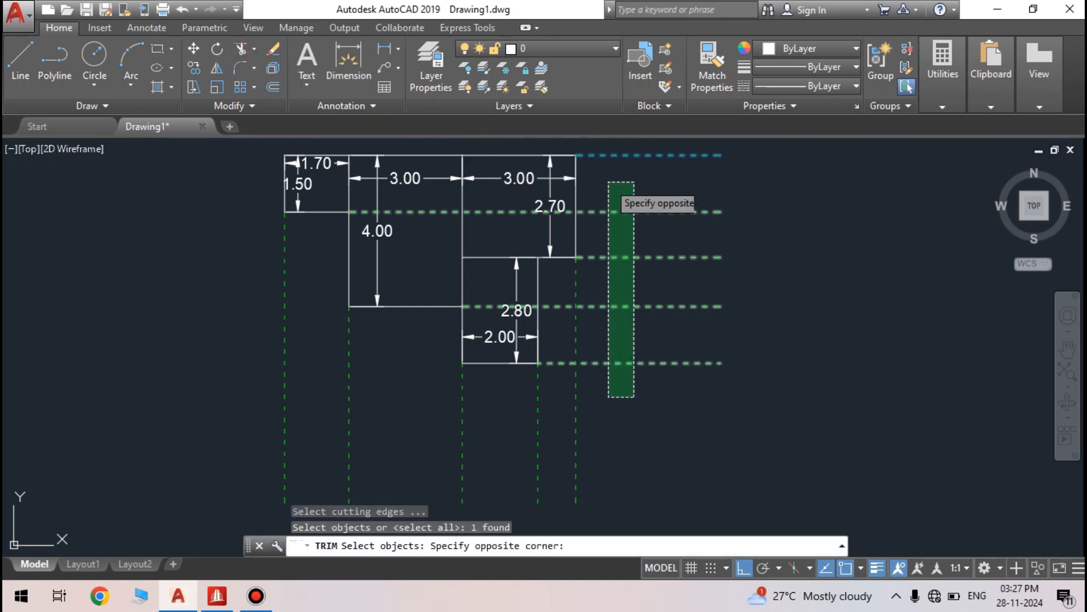
left_click(605, 182)
left_click(632, 437)
left_click(240, 371)
key("Return")
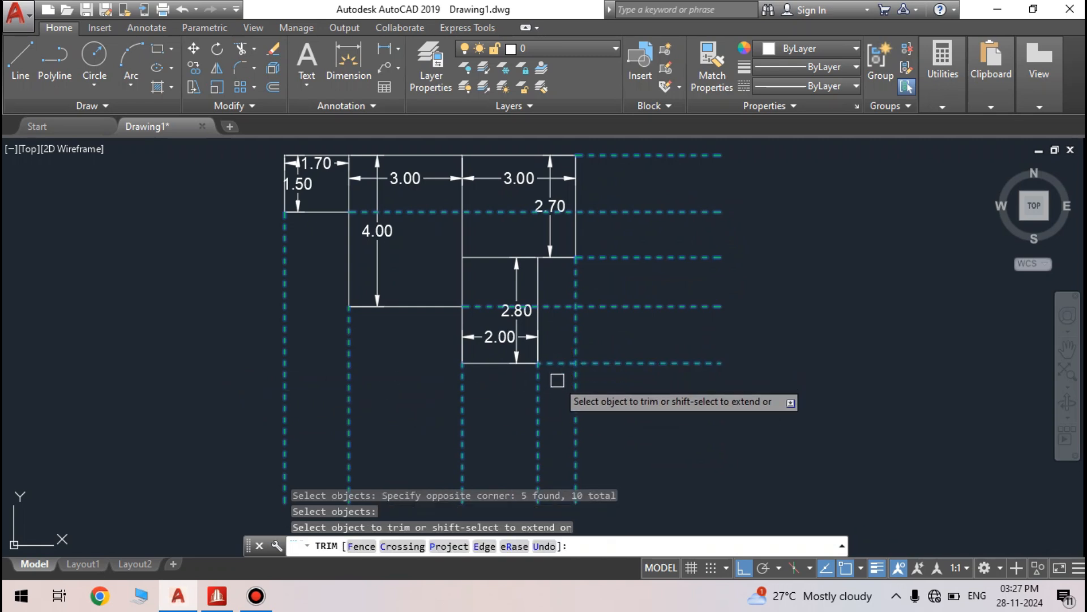
Extend the lower horizontal dashed lines to the leftmost vertical dashed line, undoing the accidental extension of the solid wall line
key("shift")
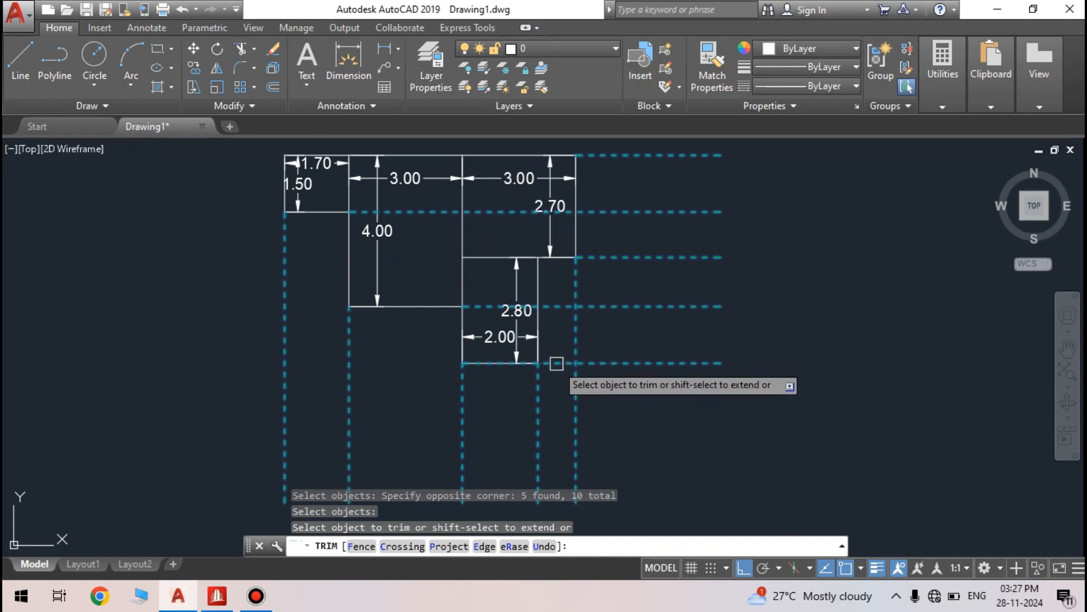
left_click(557, 363, "shift")
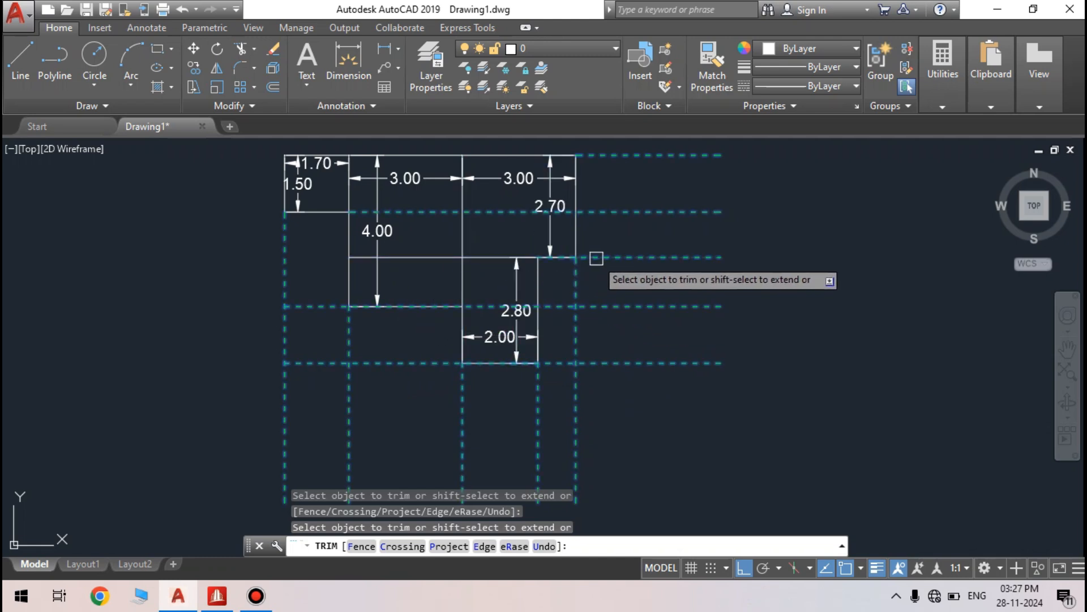
left_click(523, 293)
key("ctrl+z")
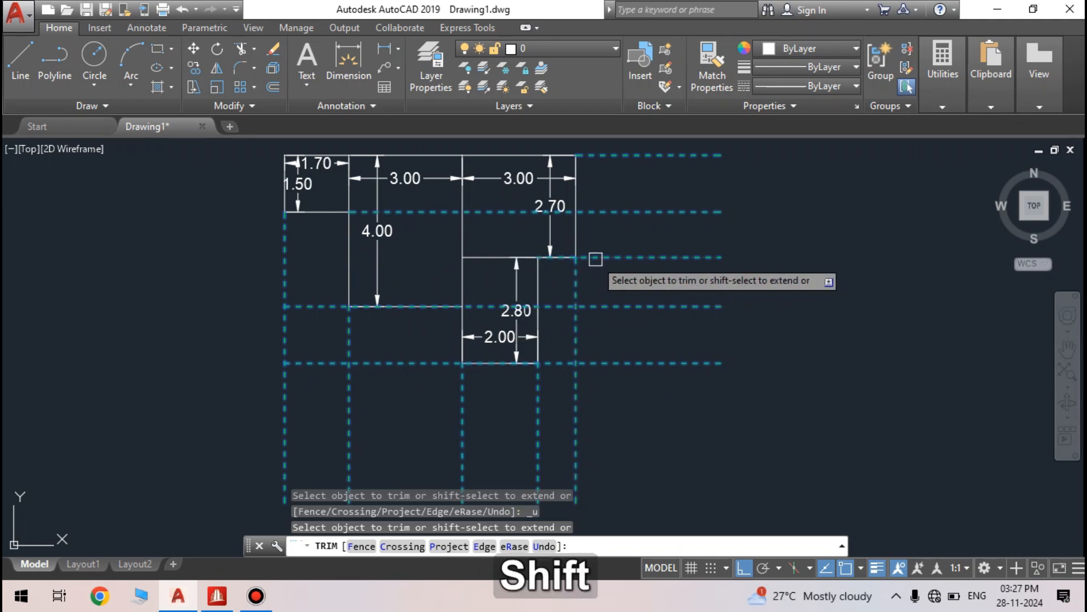
left_click(596, 259, "shift")
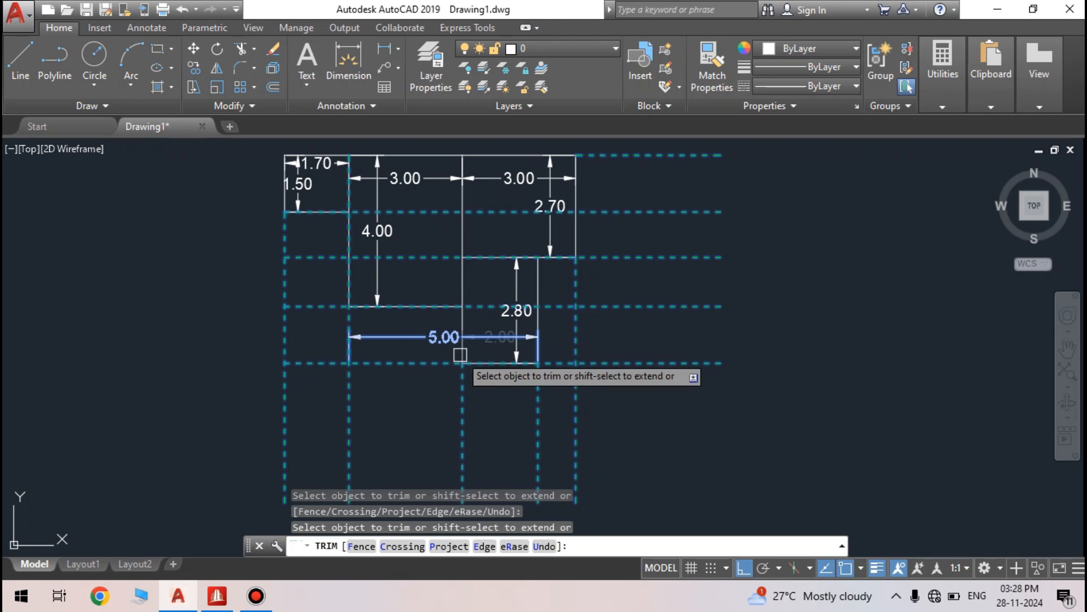
Extend the inner vertical dashed lines up through the plan and the top horizontal dashed line across to its left edge
scroll(466, 334, "up", 4)
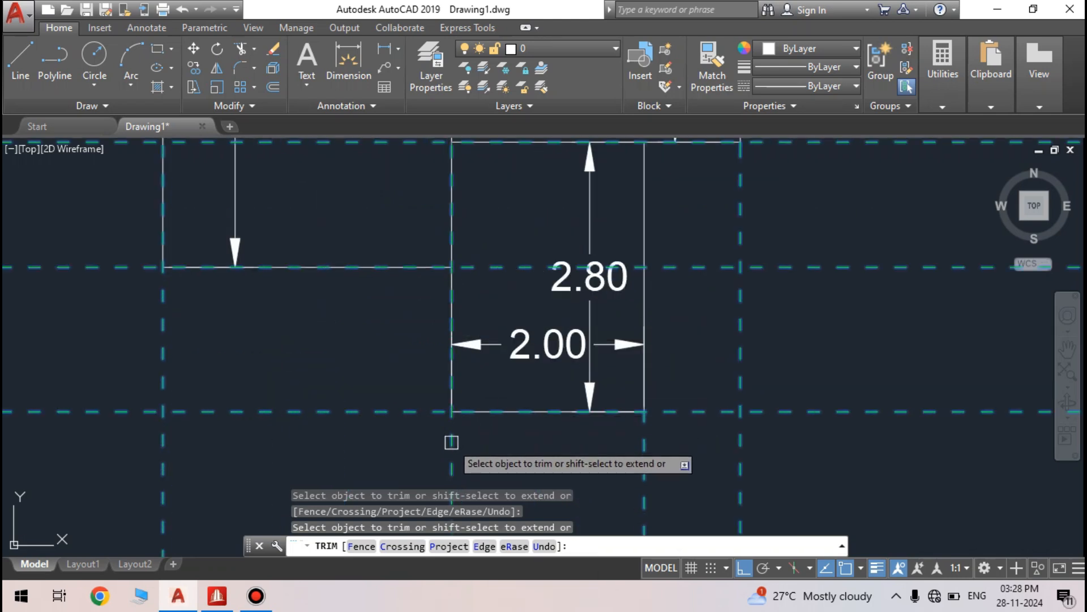
scroll(456, 430, "down", 6)
scroll(458, 431, "up", 2)
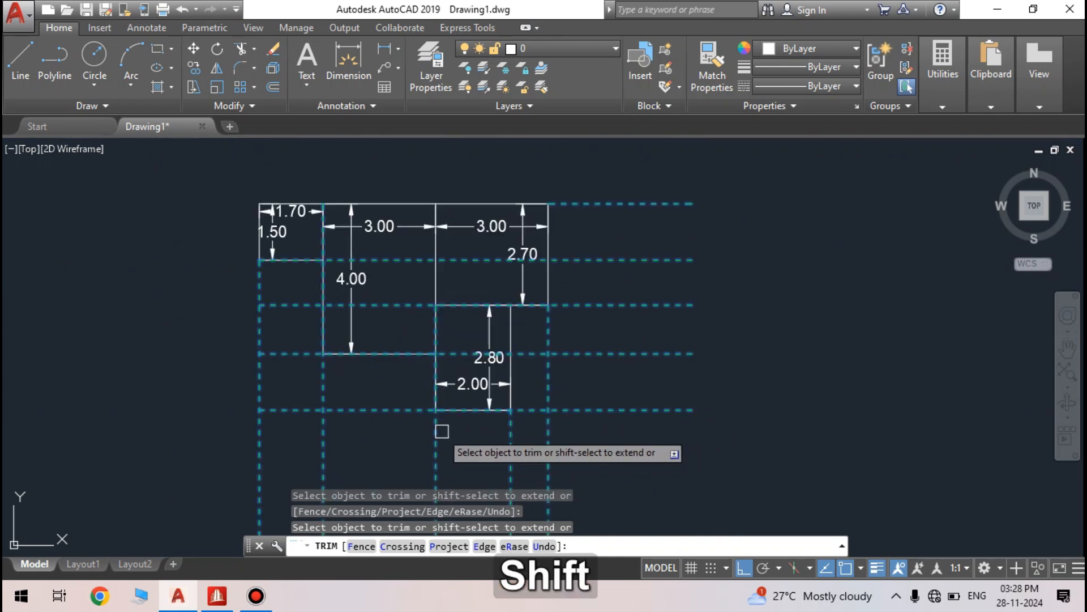
left_click(435, 428)
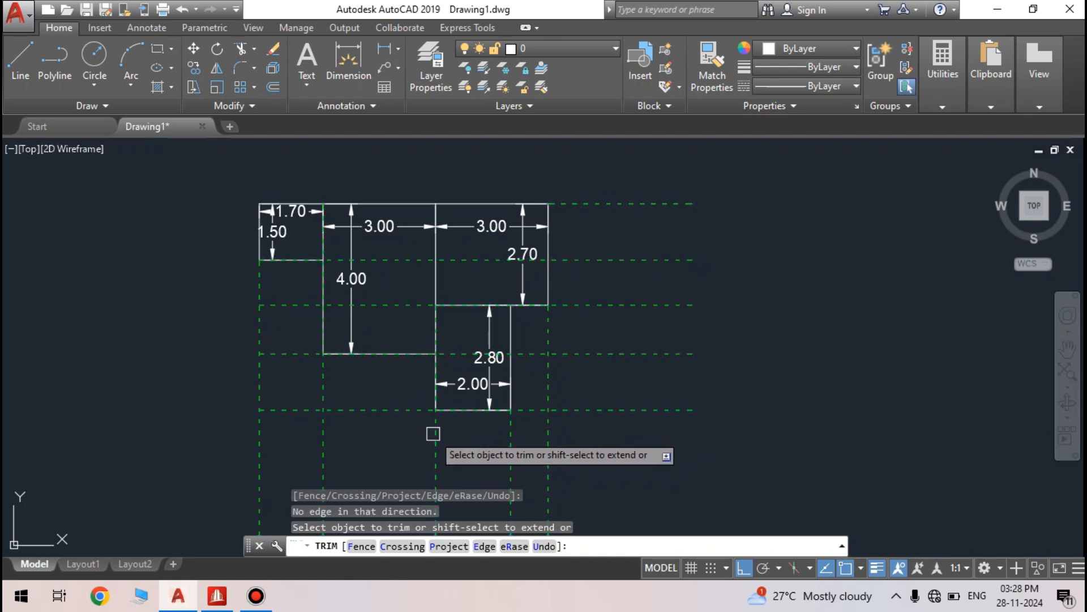
left_click(514, 433)
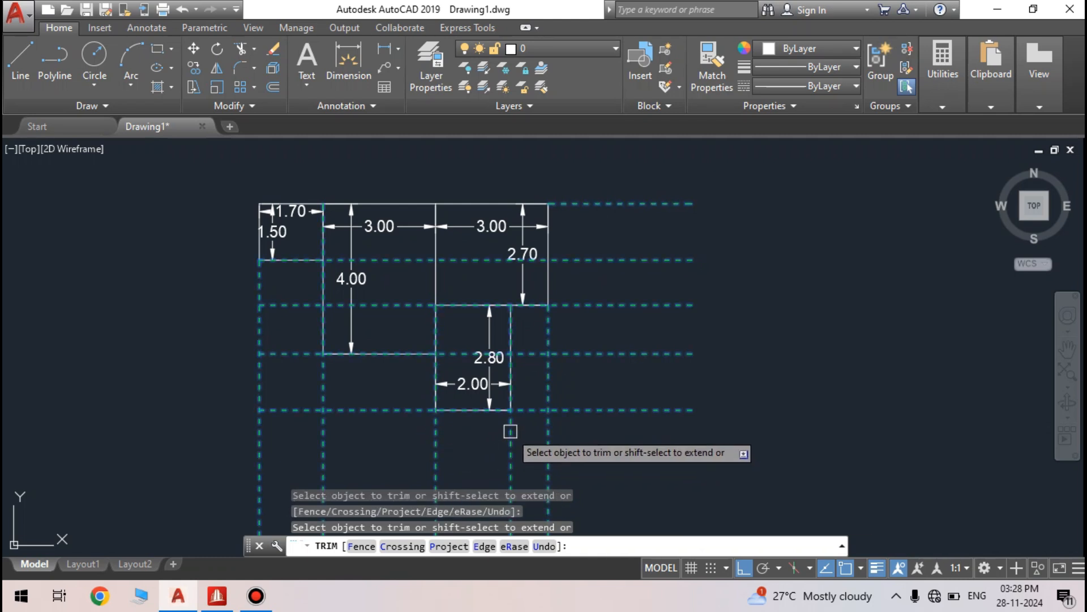
left_click(510, 430)
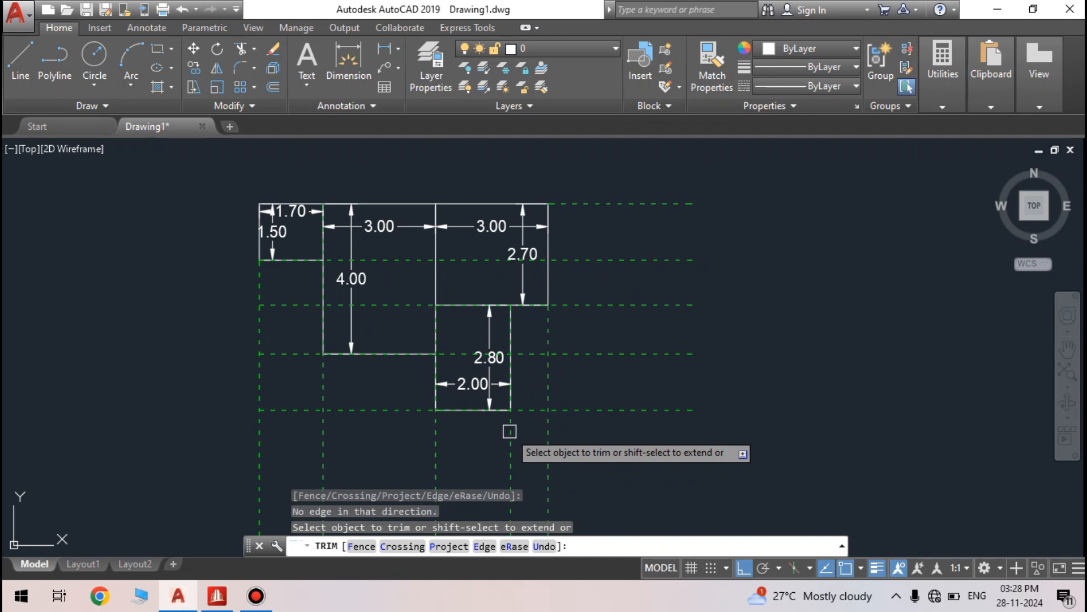
left_click(511, 314, "shift")
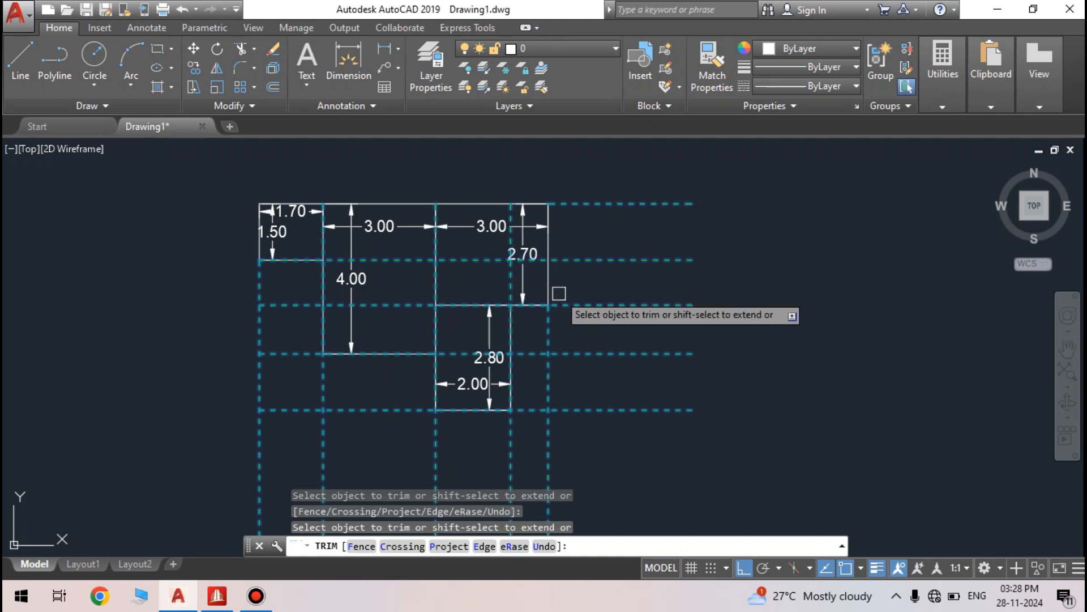
left_click(564, 202, "shift")
left_click(385, 200, "shift")
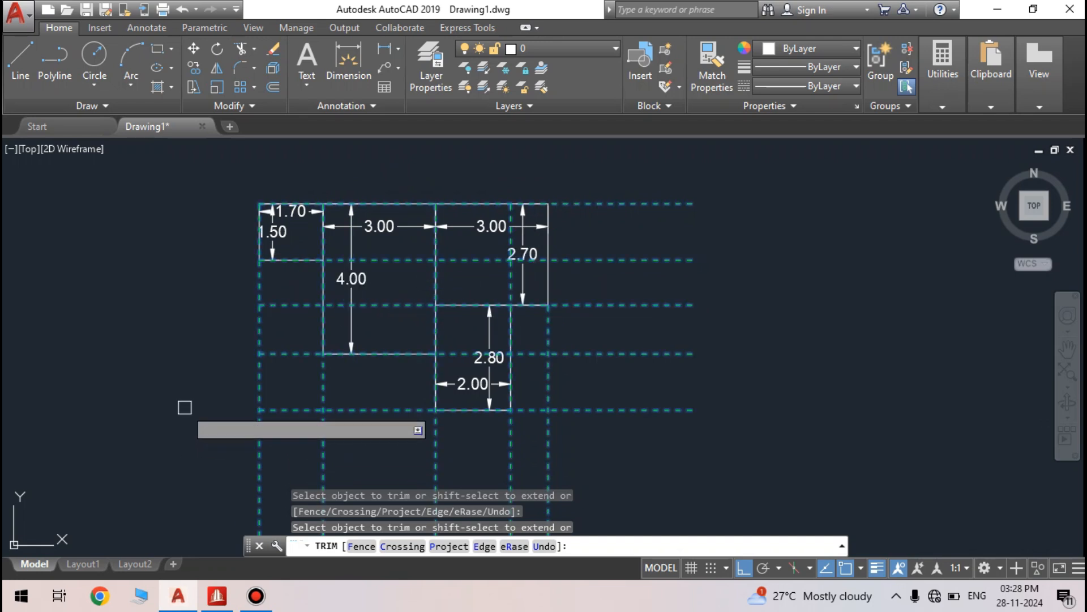
key("Escape")
Copy the dashed construction lines about 13.2 units to the left of the plan
scroll(227, 318, "down", 1)
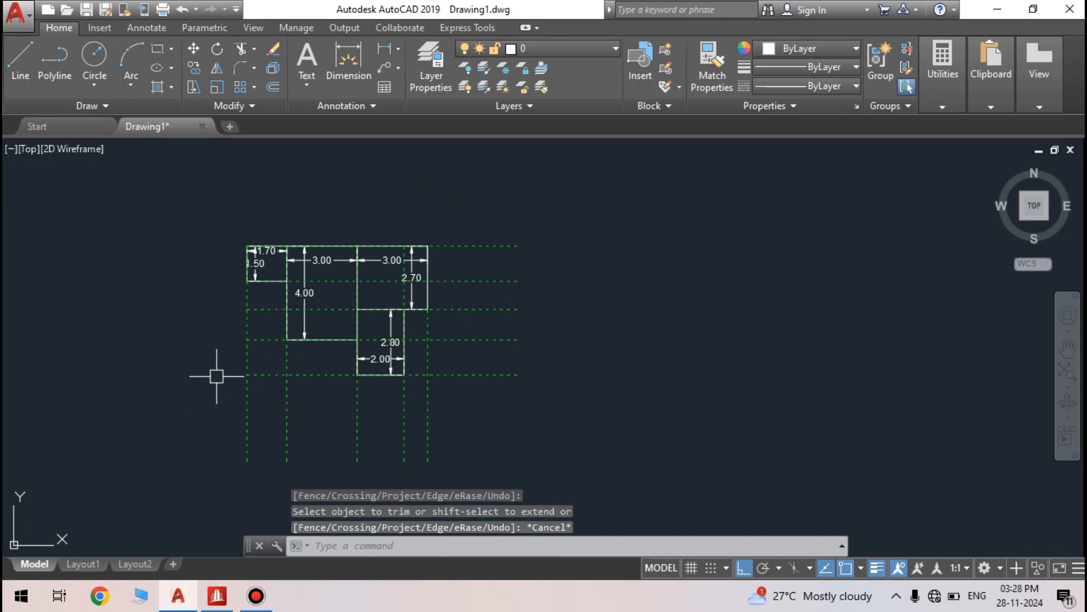
scroll(208, 356, "up", 2)
scroll(462, 312, "down", 1)
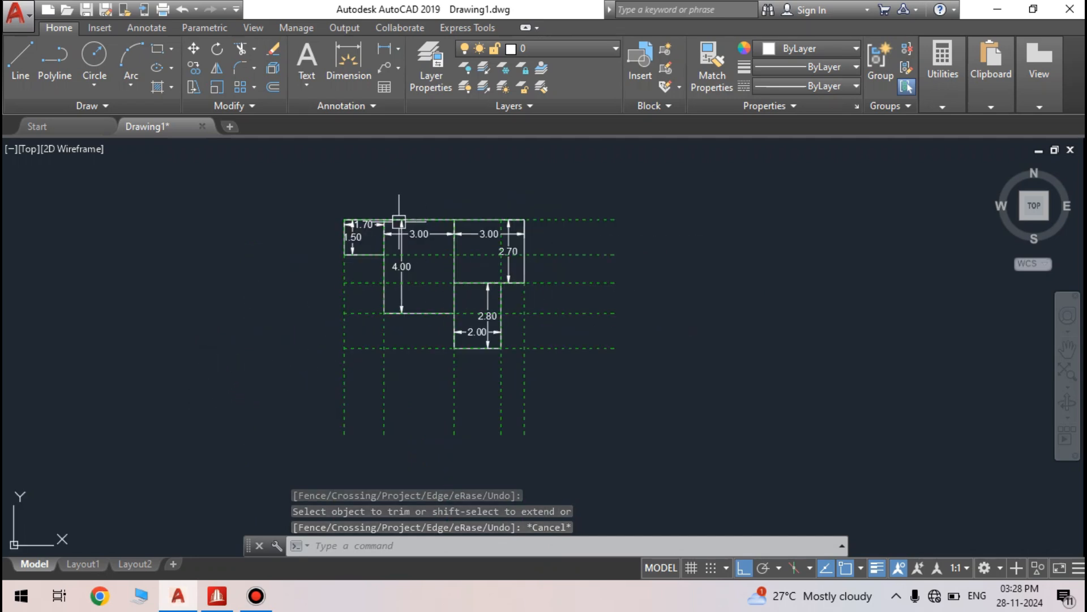
left_click(195, 66)
left_click(636, 196)
left_click(595, 400)
left_click(586, 469)
left_click(324, 422)
key("Return")
left_click(641, 403)
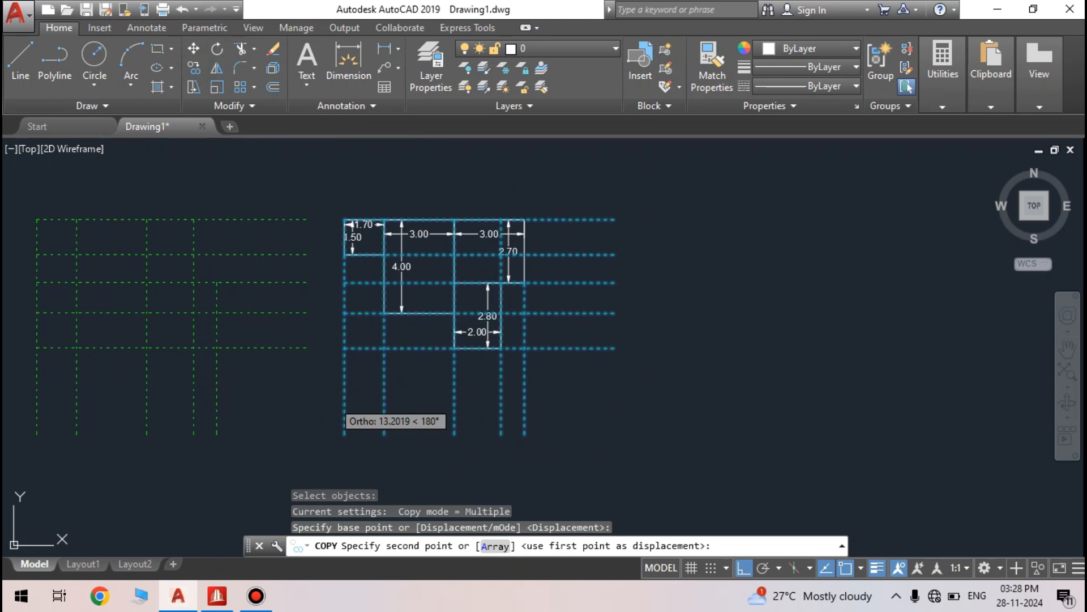
left_click(331, 403)
key("Escape")
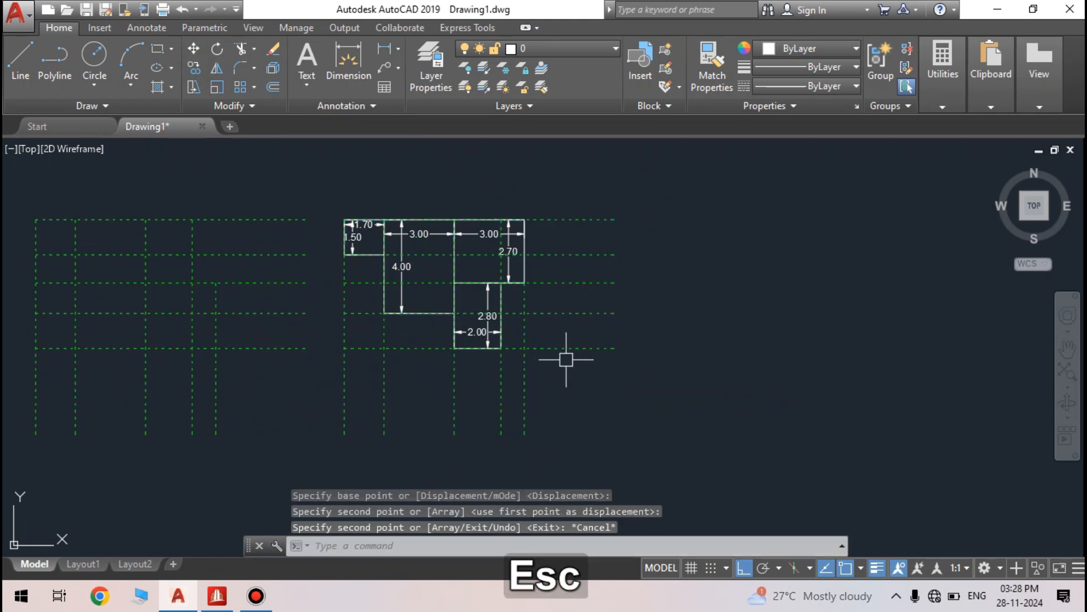
Extend the rightmost vertical line of the copied dashed grid up to its top horizontal line
scroll(262, 316, "down", 3)
scroll(449, 296, "up", 3)
left_click(242, 50)
left_click(457, 245)
key("Return")
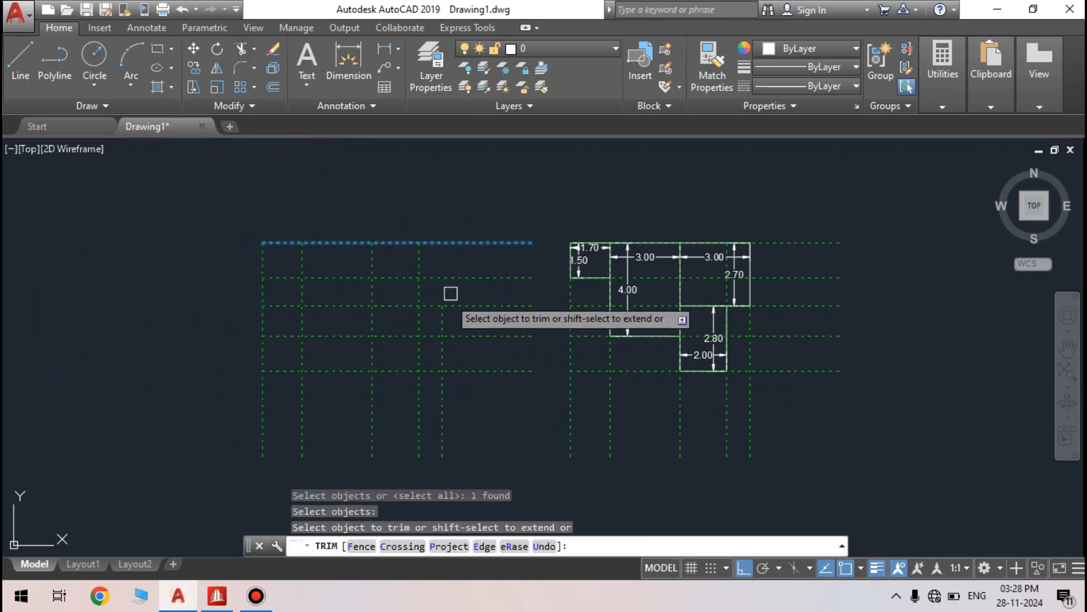
left_click(447, 321, "shift")
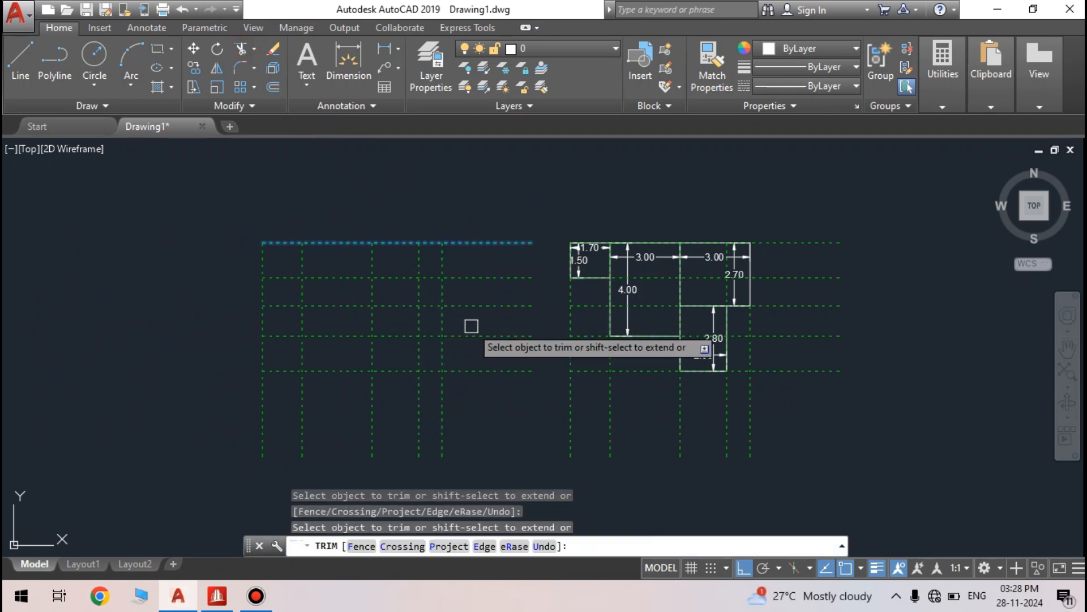
key("Escape")
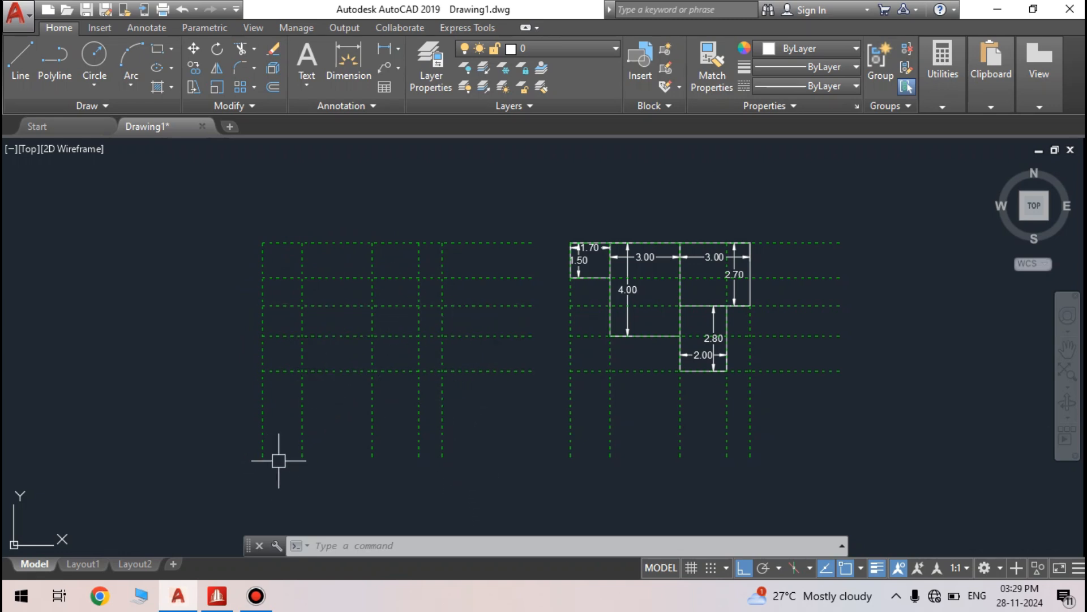
Examine the dimensioned plan copy for the spacings between its vertical and horizontal gridlines
mouse_move(334, 330)
middle_mouse_down()
mouse_move(323, 320)
mouse_move(159, 315)
middle_mouse_up()
scroll(303, 323, "down", 4)
scroll(585, 341, "up", 2)
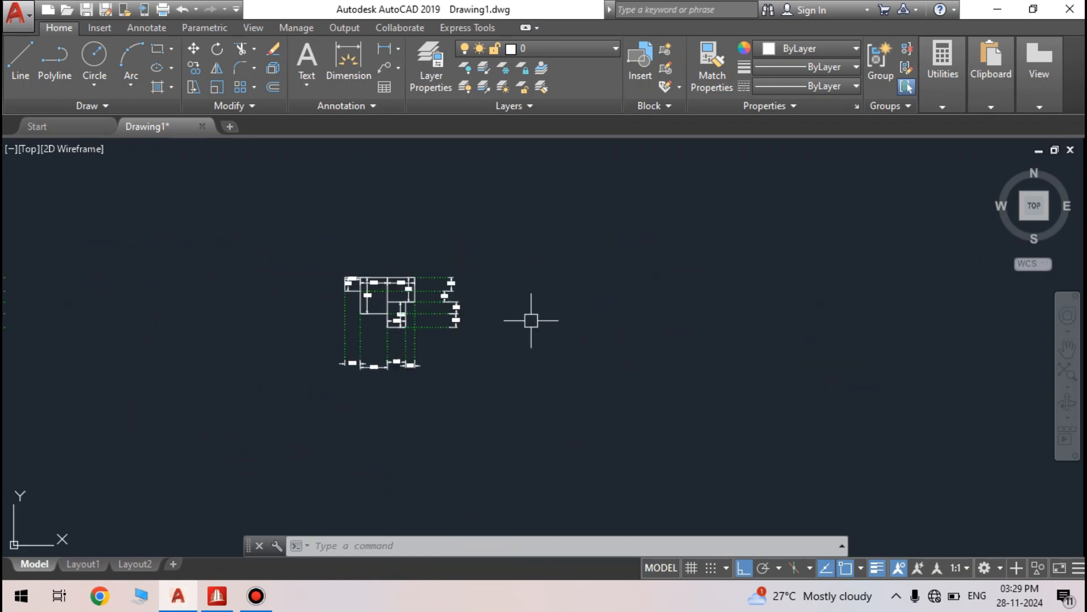
scroll(429, 314, "up", 2)
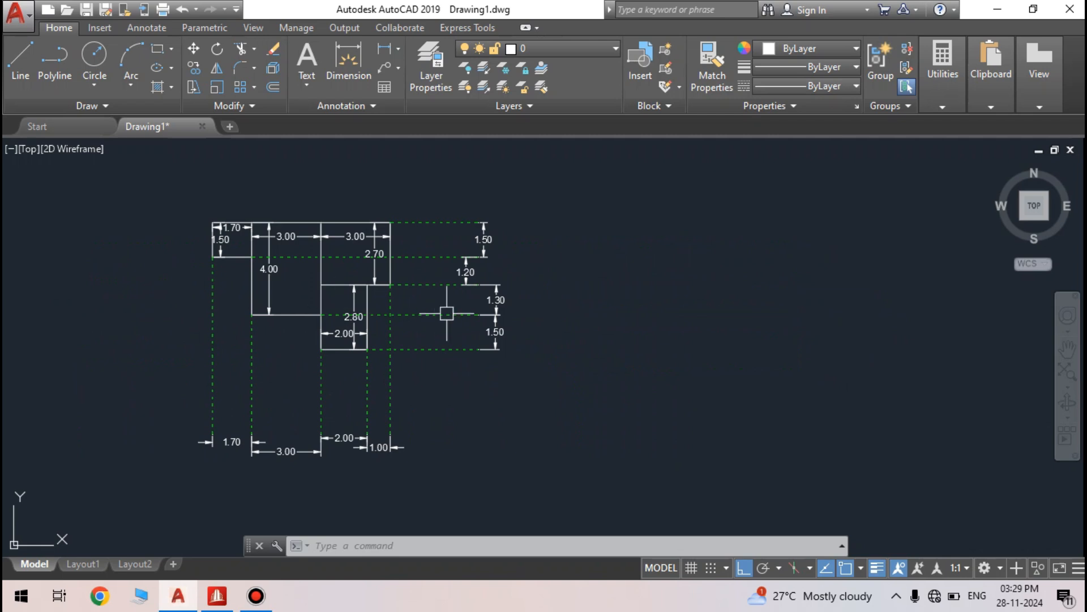
mouse_move(294, 318)
middle_mouse_down()
mouse_move(362, 313)
mouse_move(400, 294)
middle_mouse_up()
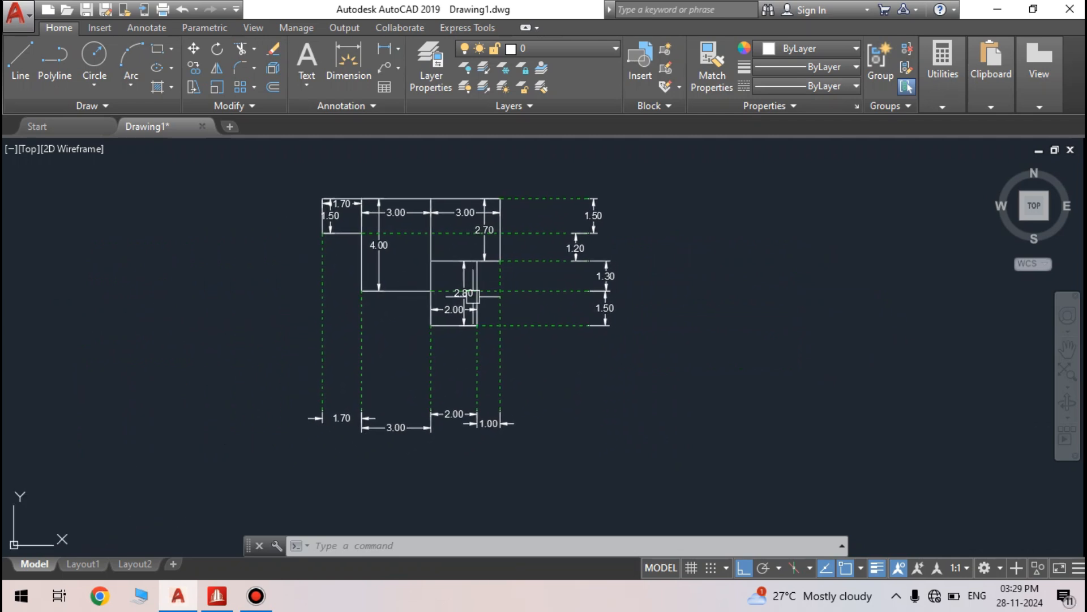
scroll(468, 281, "up", 2)
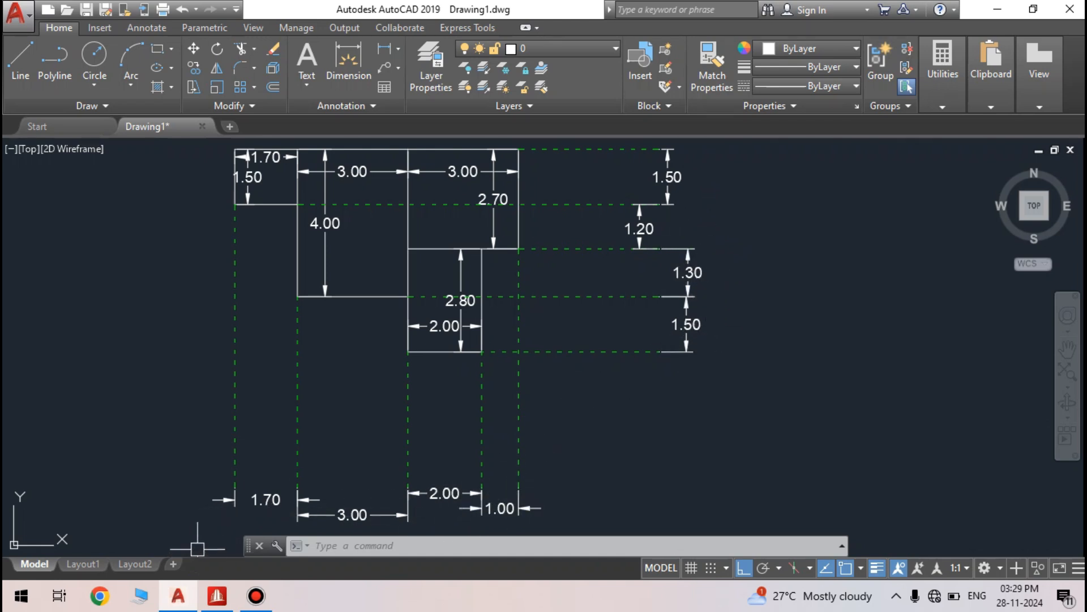
Switch to STAAD.Pro and start a new beam grid of the Irregular type
left_click(217, 593)
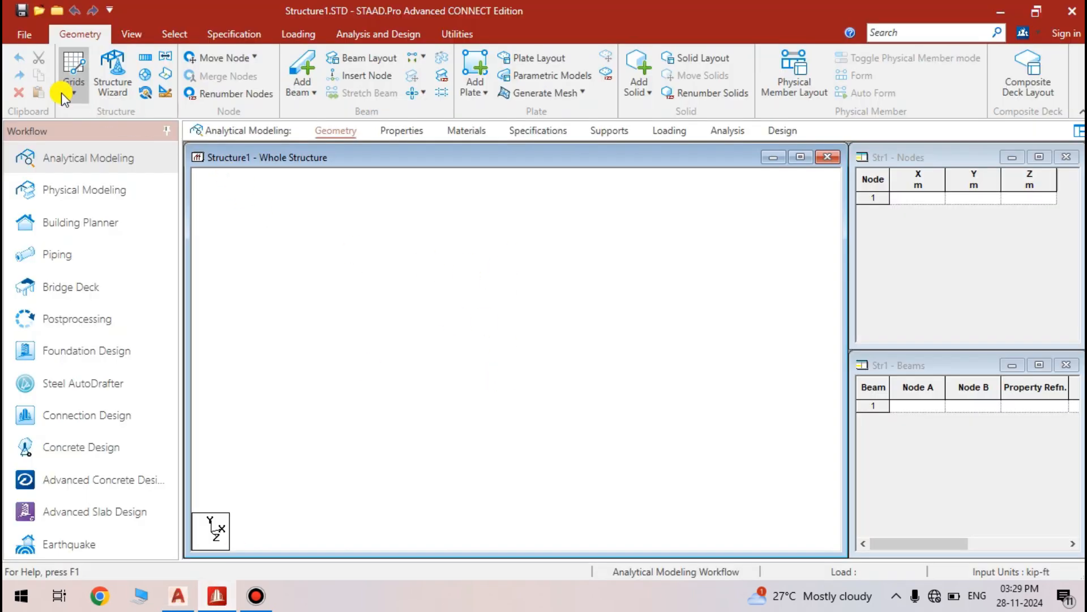
left_click(76, 79)
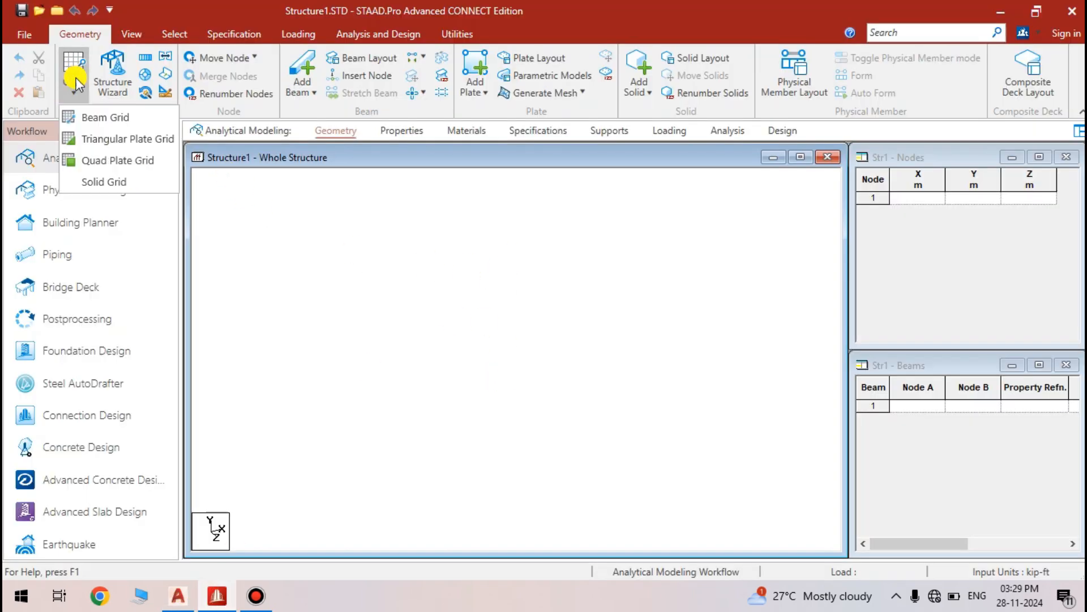
left_click(100, 118)
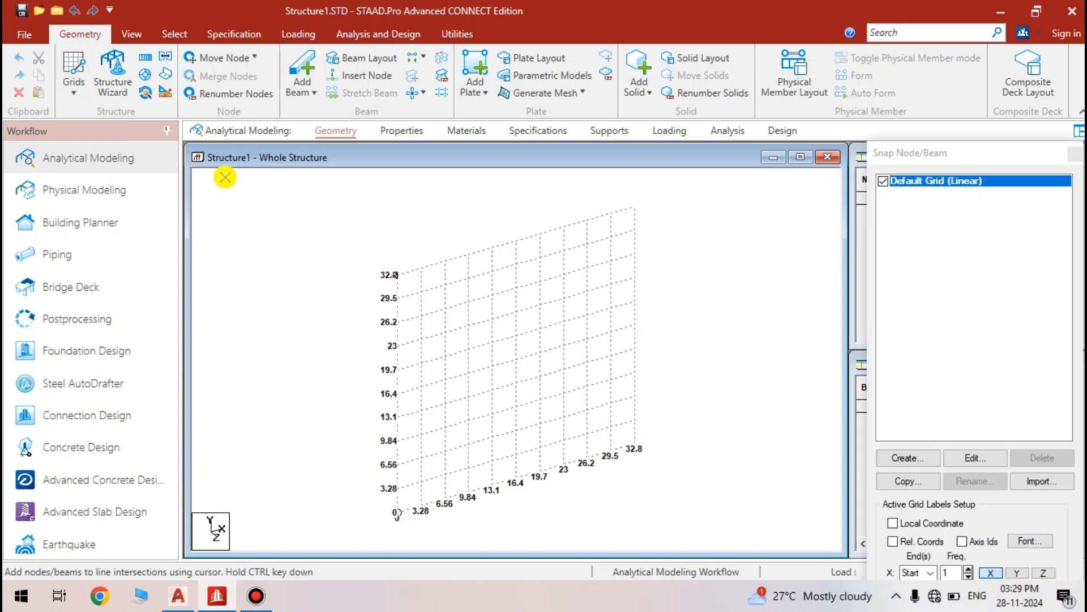
left_click(916, 459)
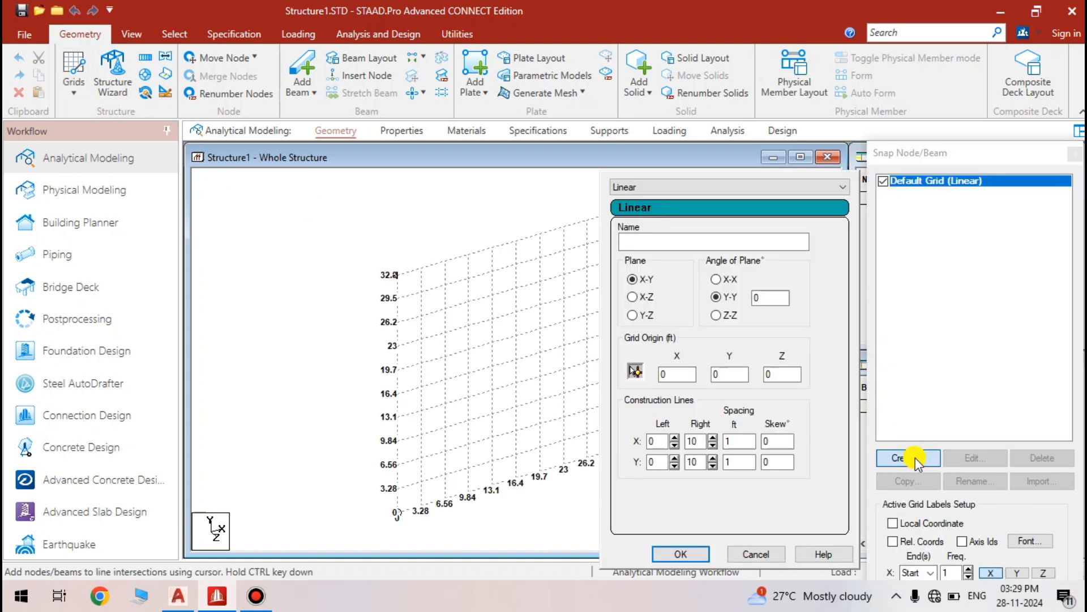
left_click(715, 185)
left_click(711, 222)
Name the irregular grid "New Building" and place it in the X-Z plane
left_click(701, 246)
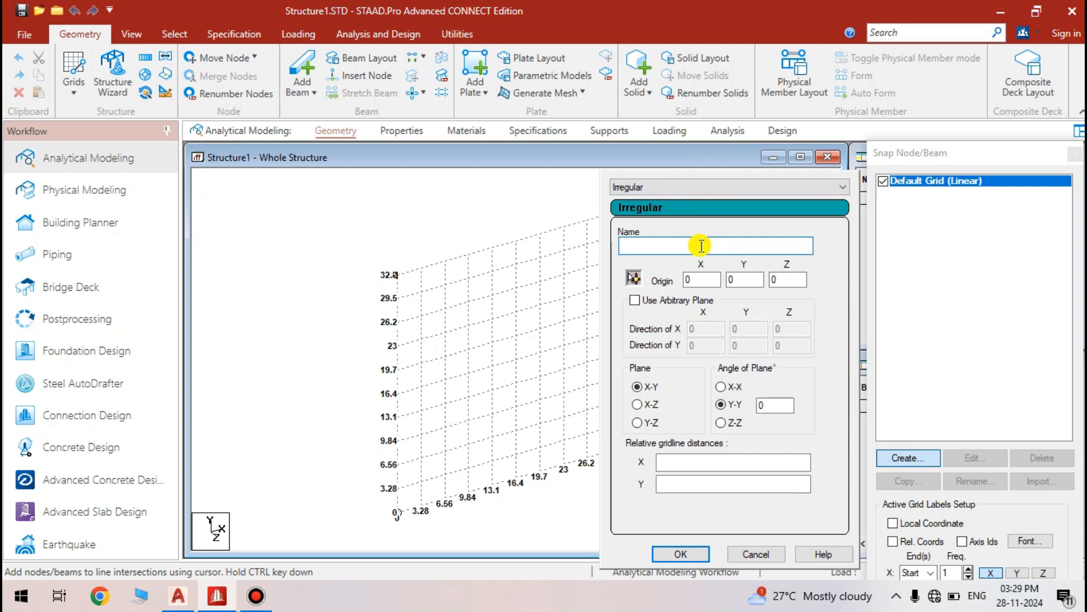
type("N")
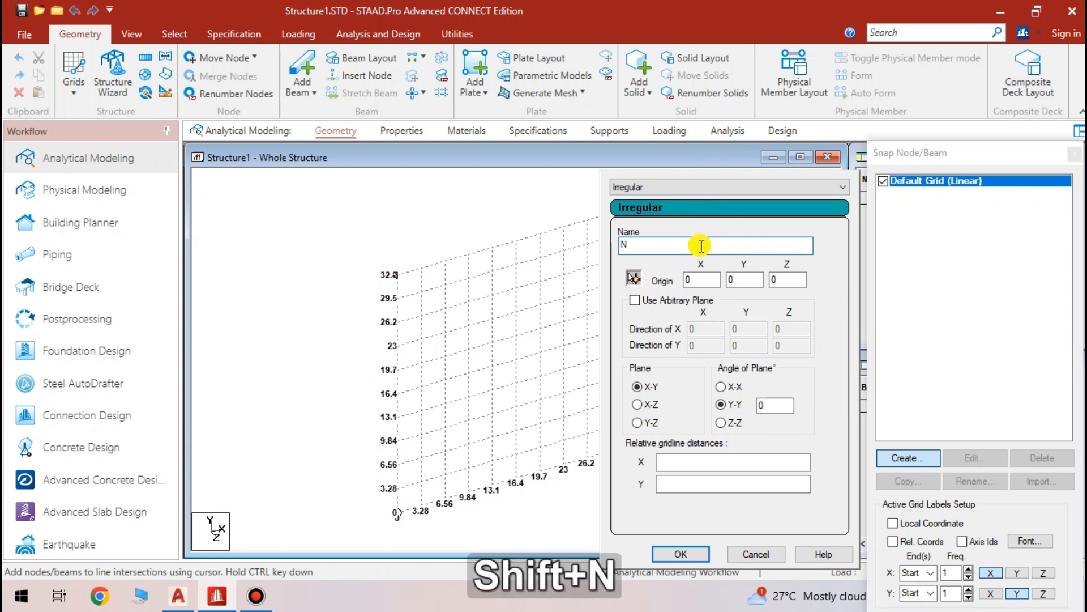
type("ew")
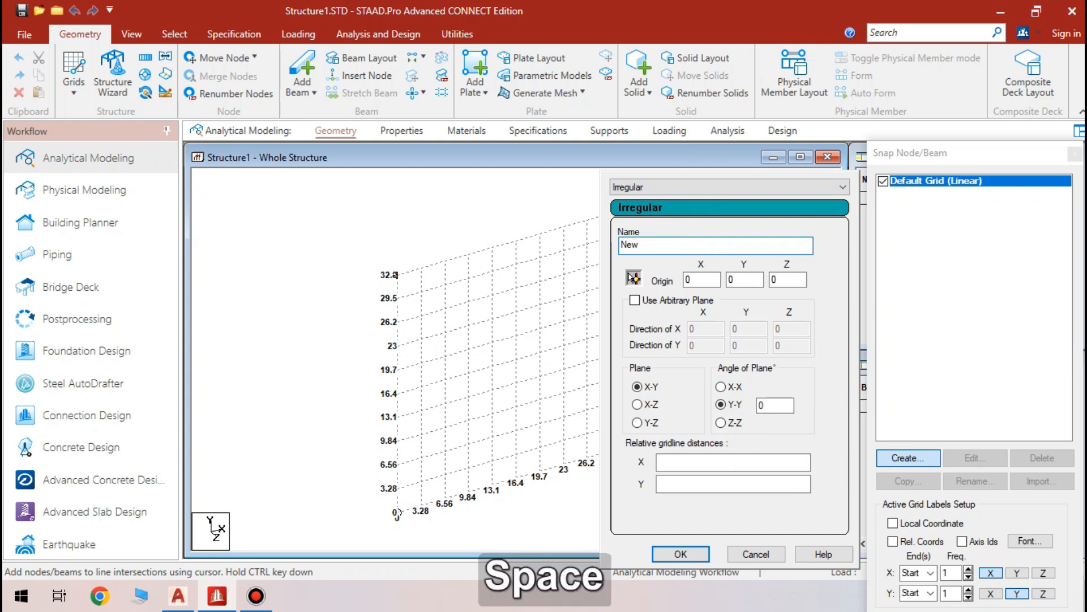
type(" B")
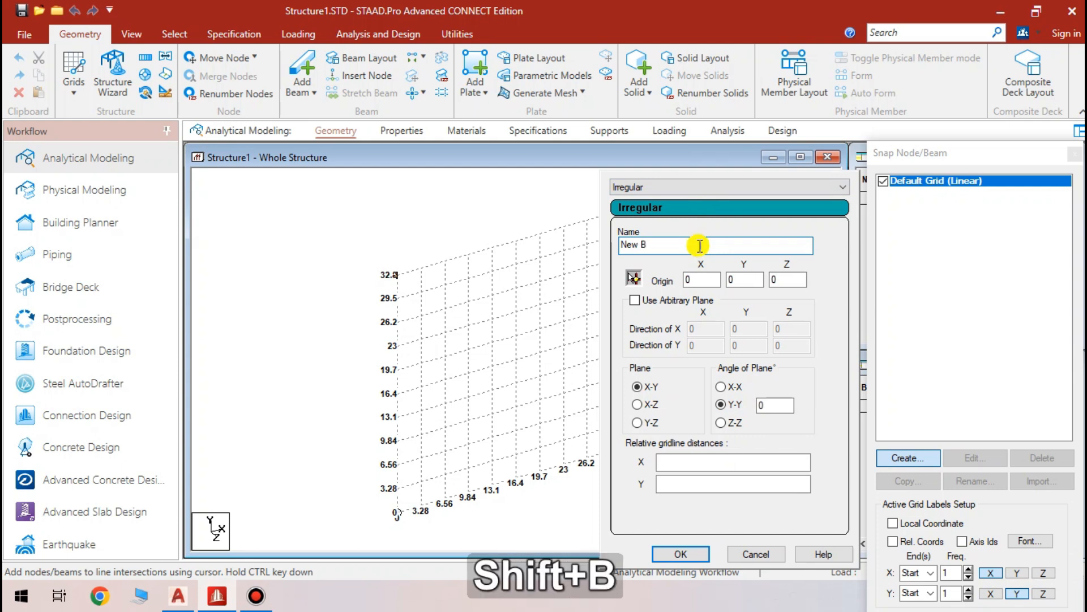
type("uilding")
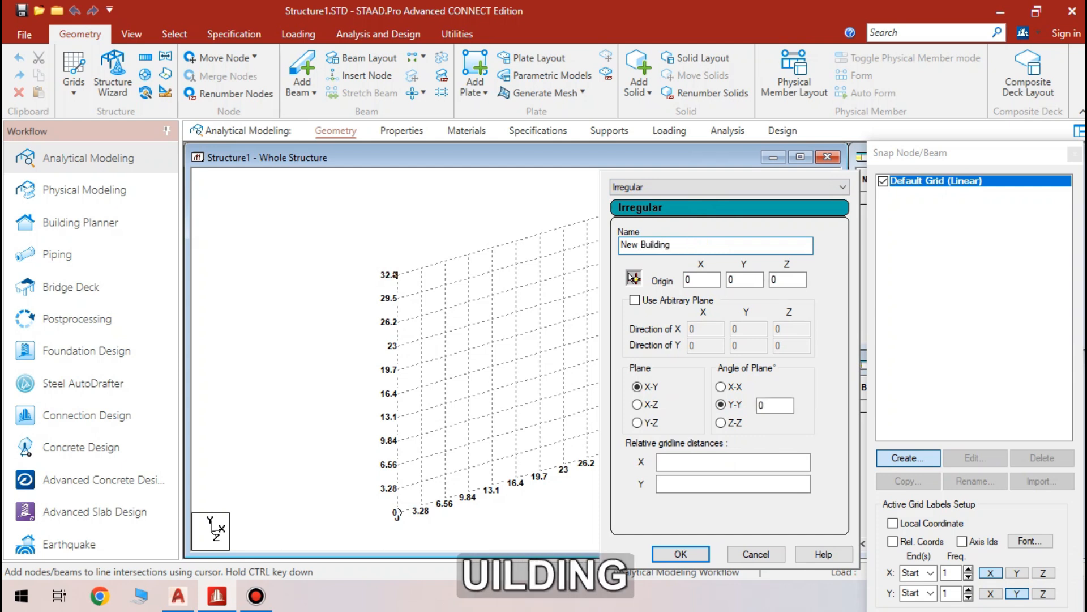
left_click(639, 405)
Enter 0 and 1.5 as the first relative X gridline distances, checking the horizontal gridline spacings in the AutoCAD plan
left_click(679, 462)
left_click(678, 462)
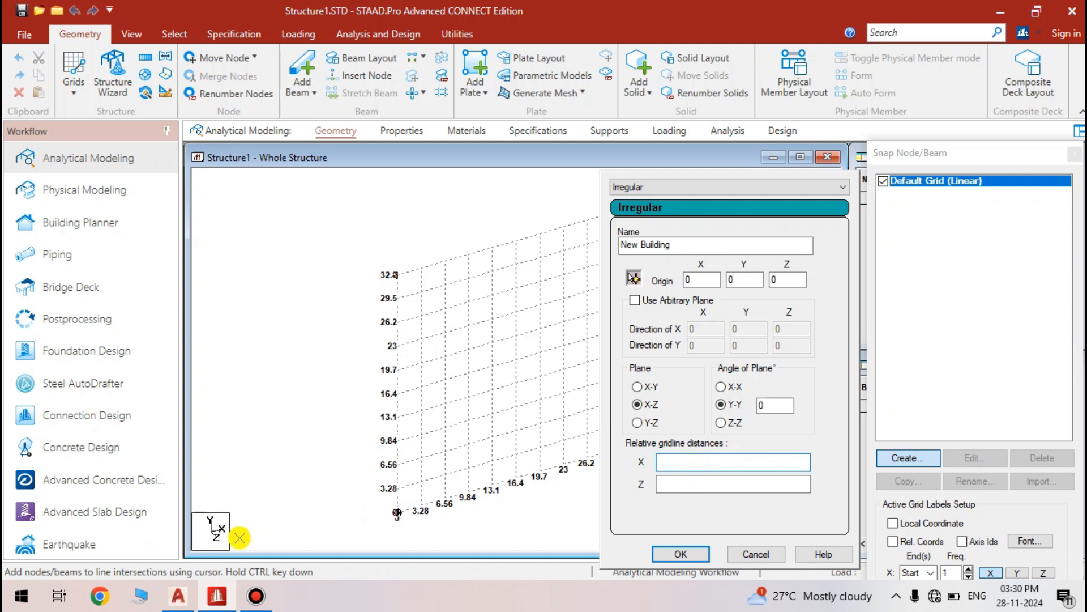
left_click(170, 600)
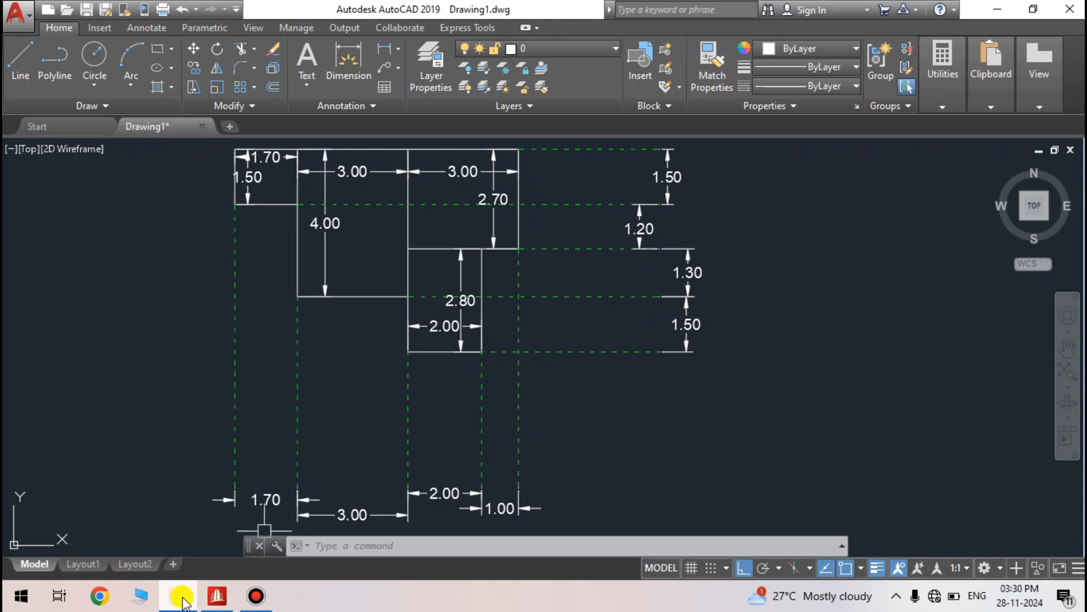
left_click(217, 595)
type("0")
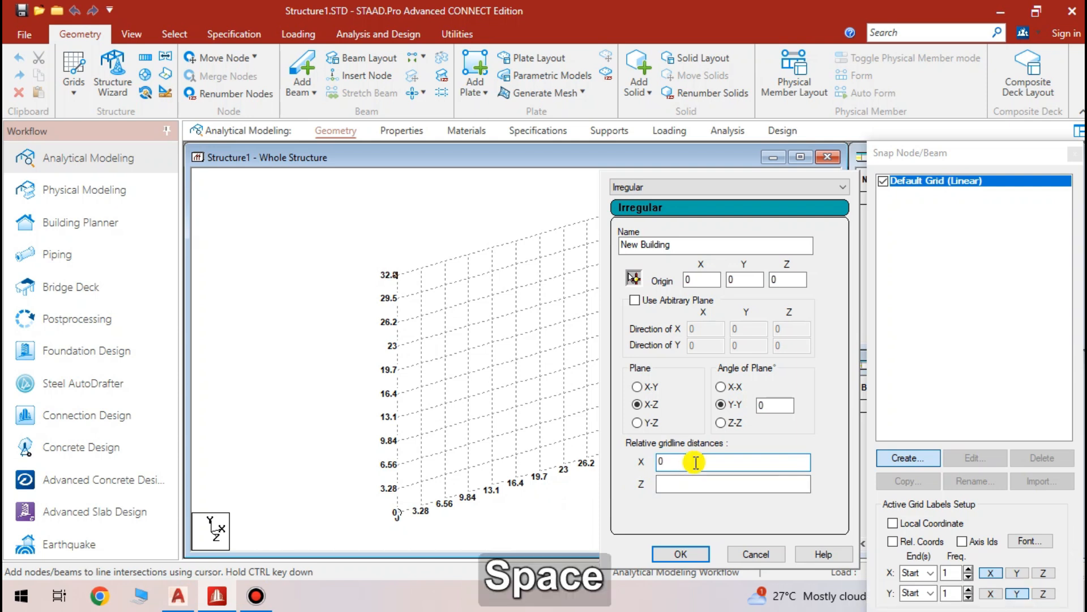
left_click(180, 598)
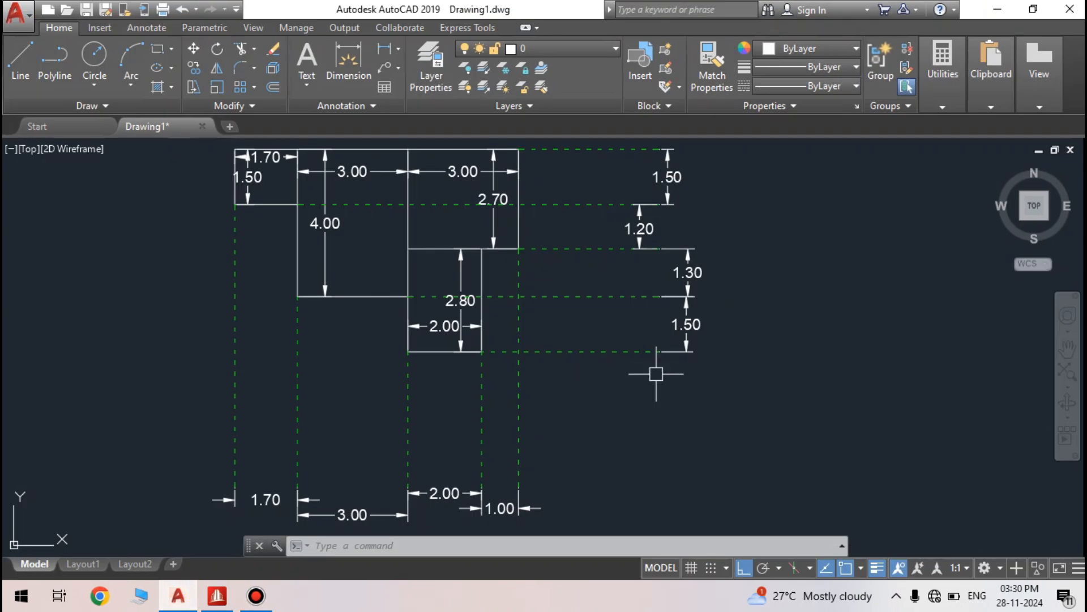
left_click(180, 598)
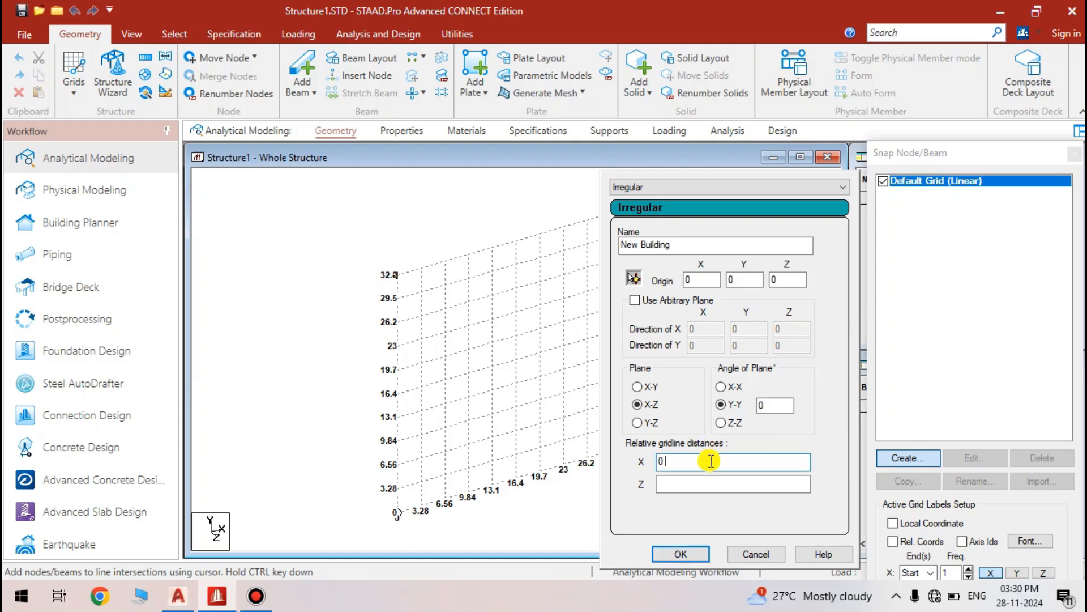
type("1.5")
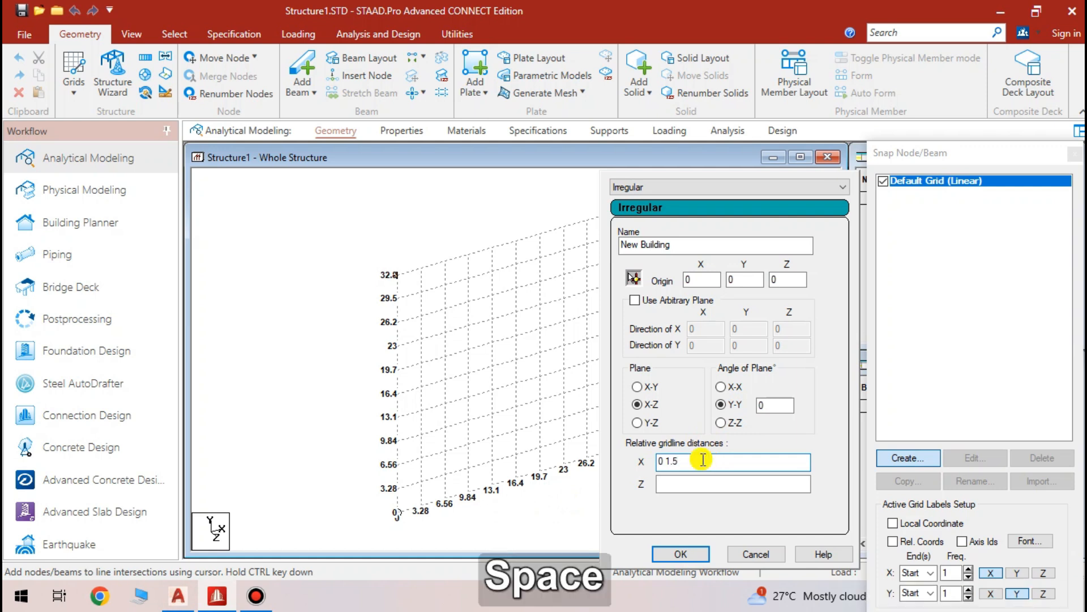
Append 1.3, 1.2 and 1.5 to the relative X gridline distances, consulting the AutoCAD plan for each spacing
left_click(181, 596)
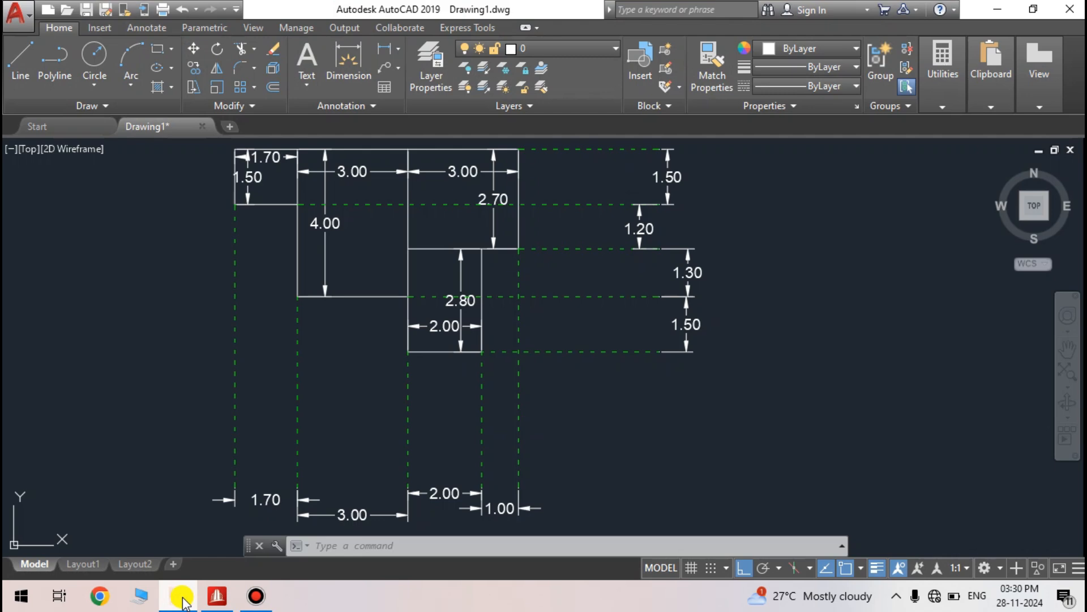
left_click(182, 595)
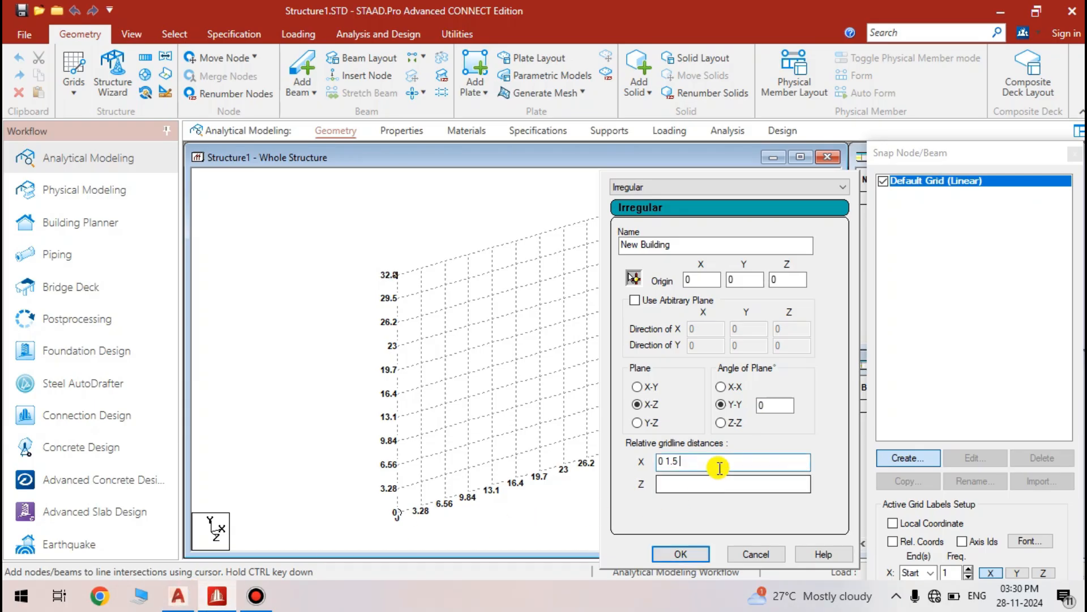
type("1.3")
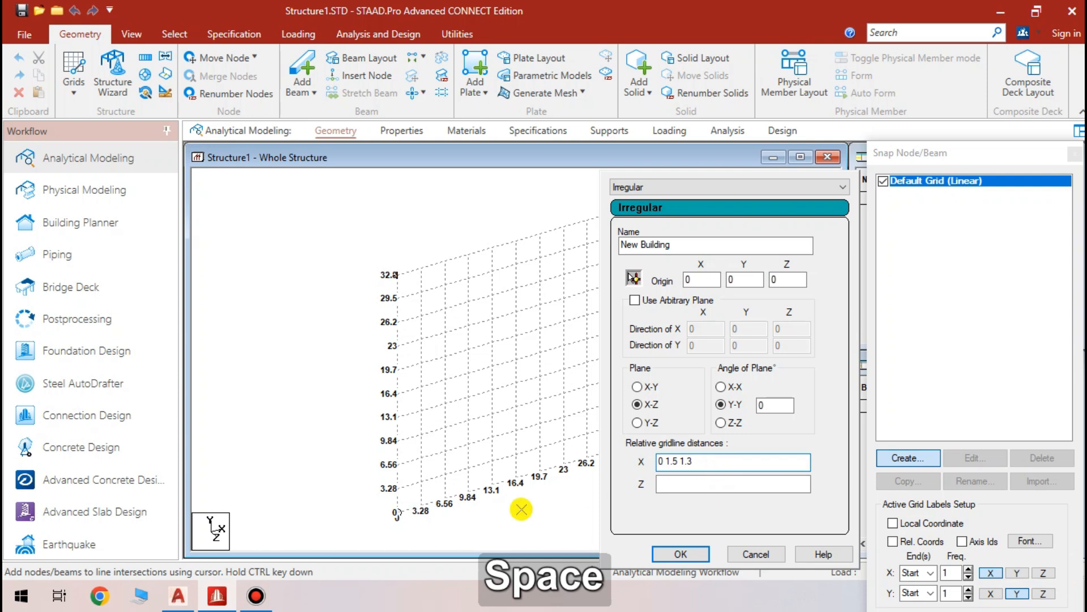
left_click(186, 602)
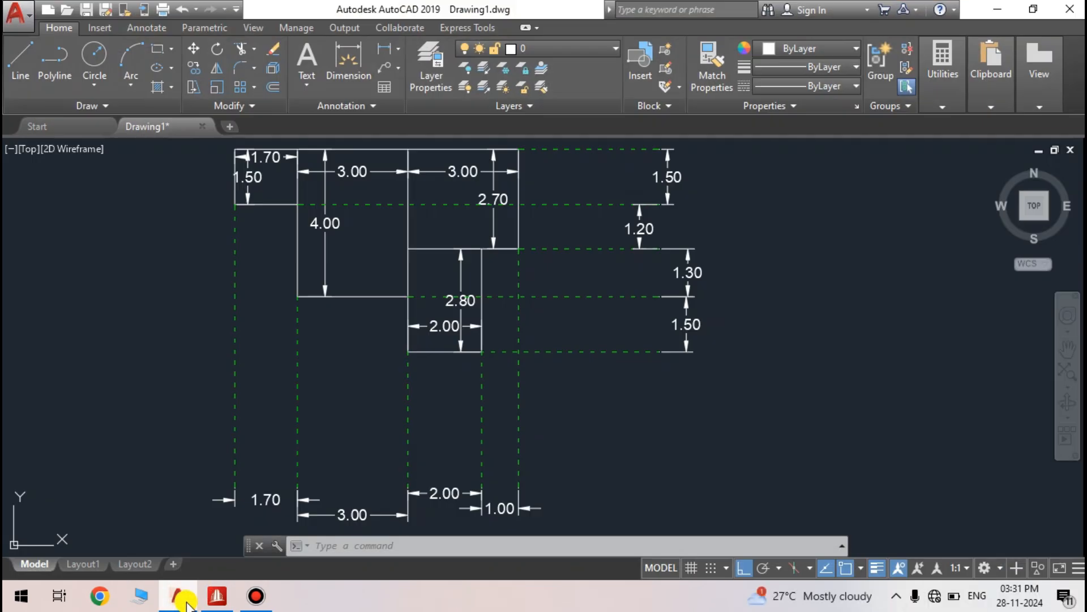
left_click(185, 602)
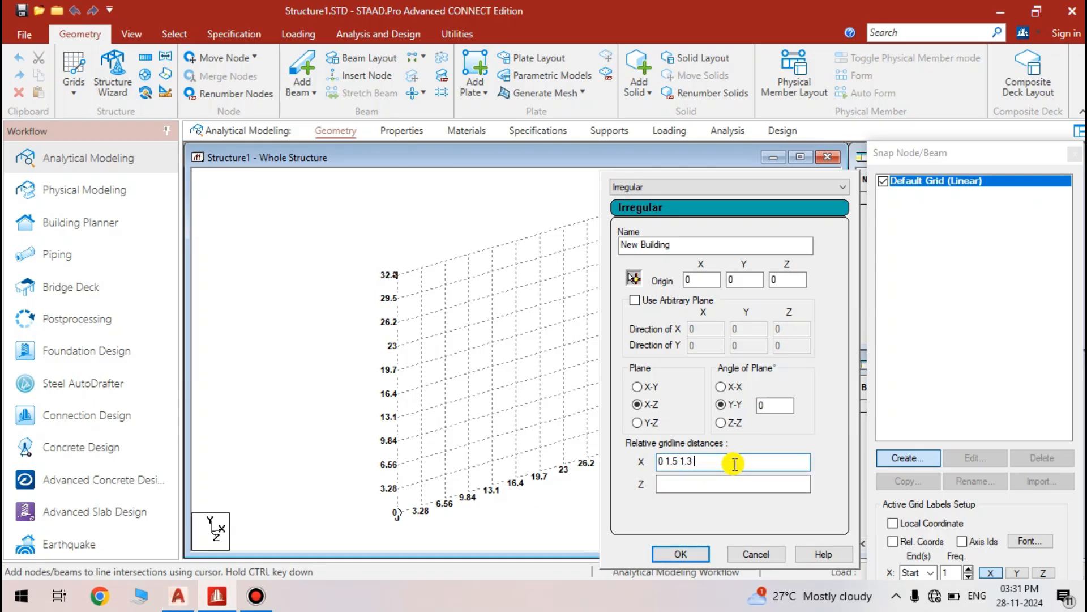
type("1.2")
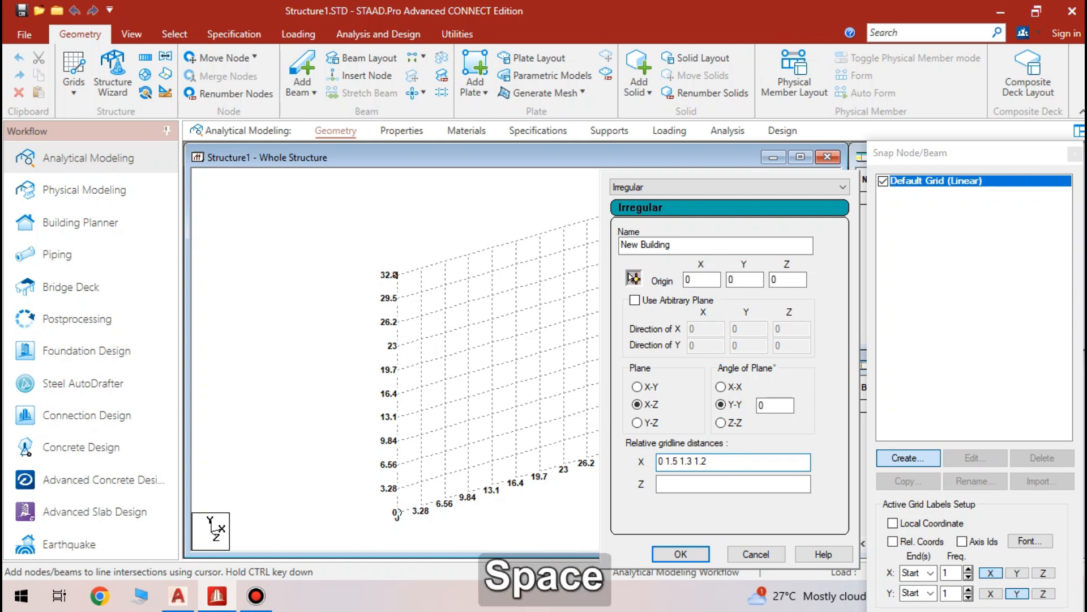
left_click(180, 597)
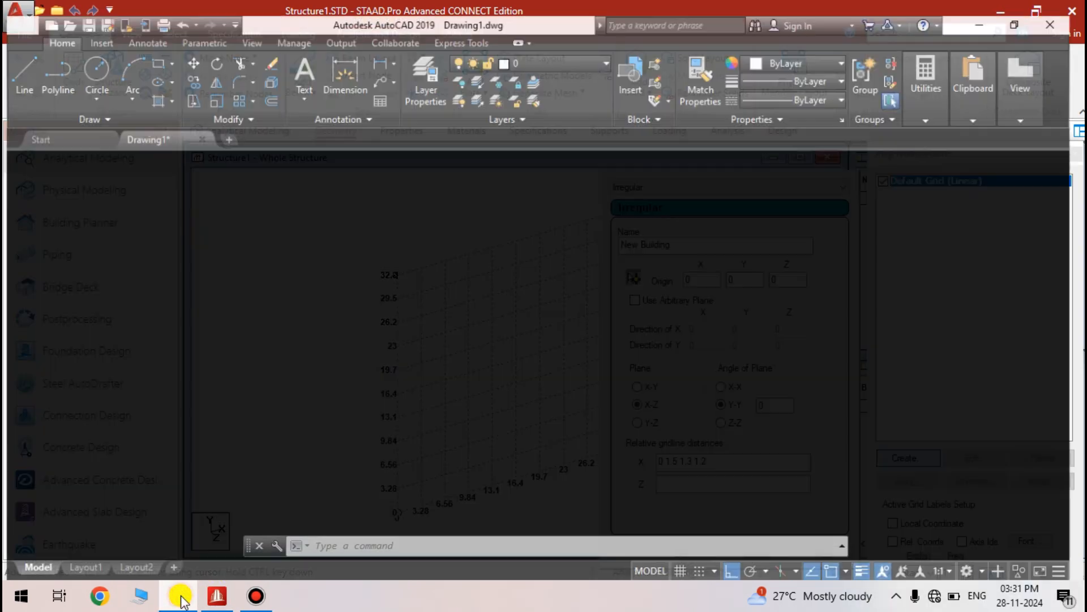
left_click(180, 598)
left_click(757, 461)
type("1.5")
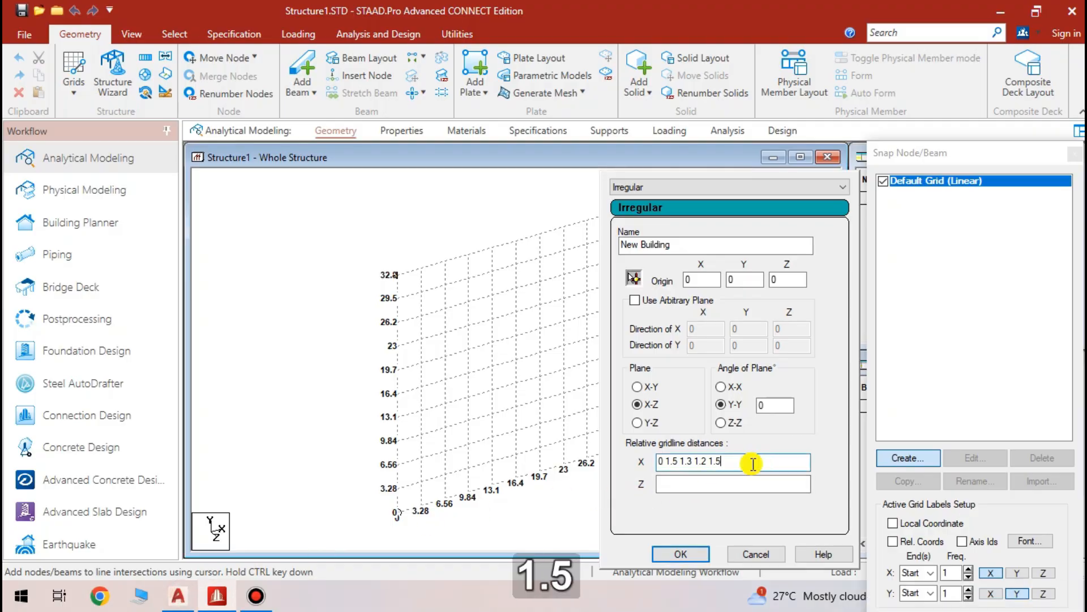
Enter 0, 1 and 2 as the first relative Z gridline distances, following the AutoCAD plan's vertical gridline spacings from right to left
left_click(673, 483)
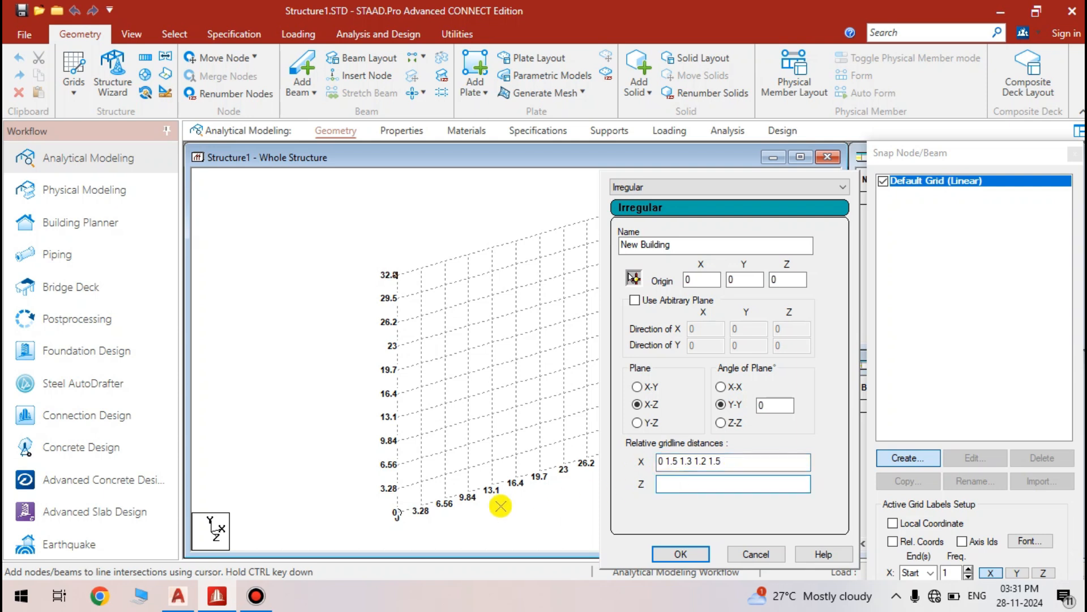
type("0")
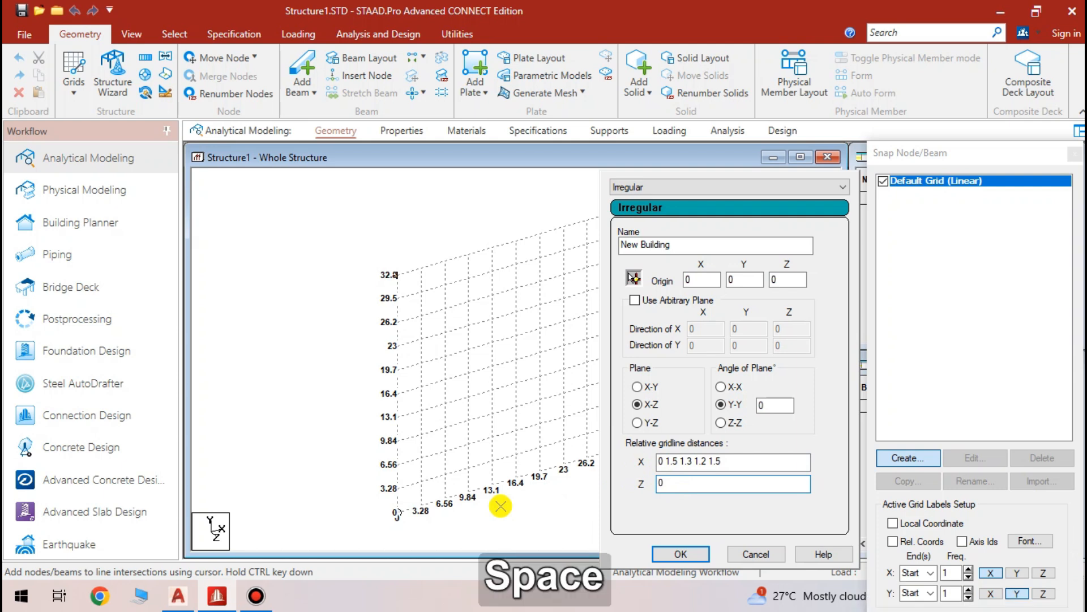
left_click(179, 603)
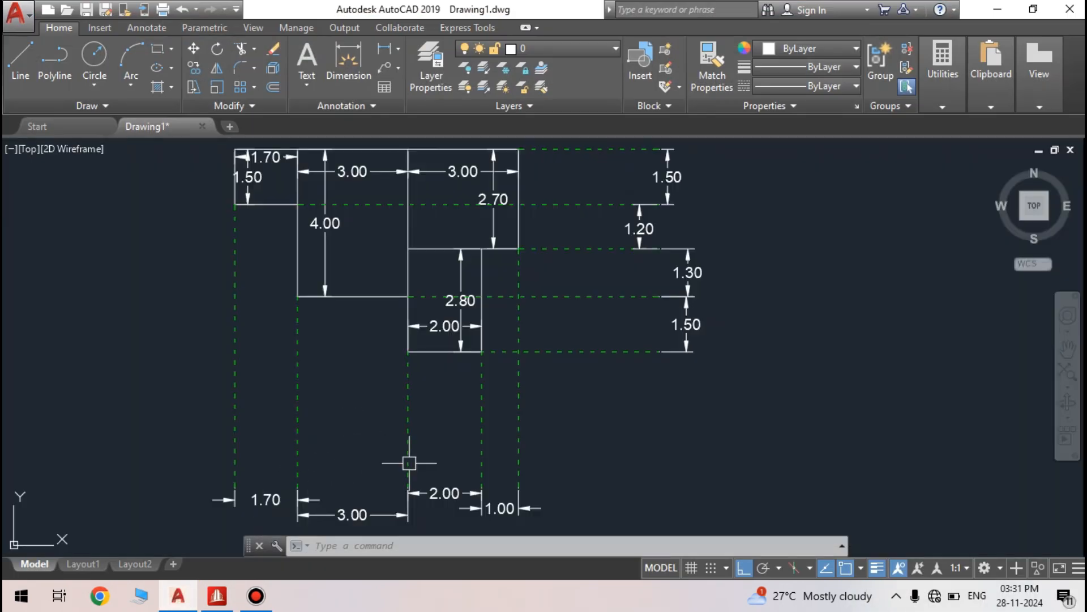
middle_click_drag(502, 447, 524, 357)
scroll(492, 461, "up", 2)
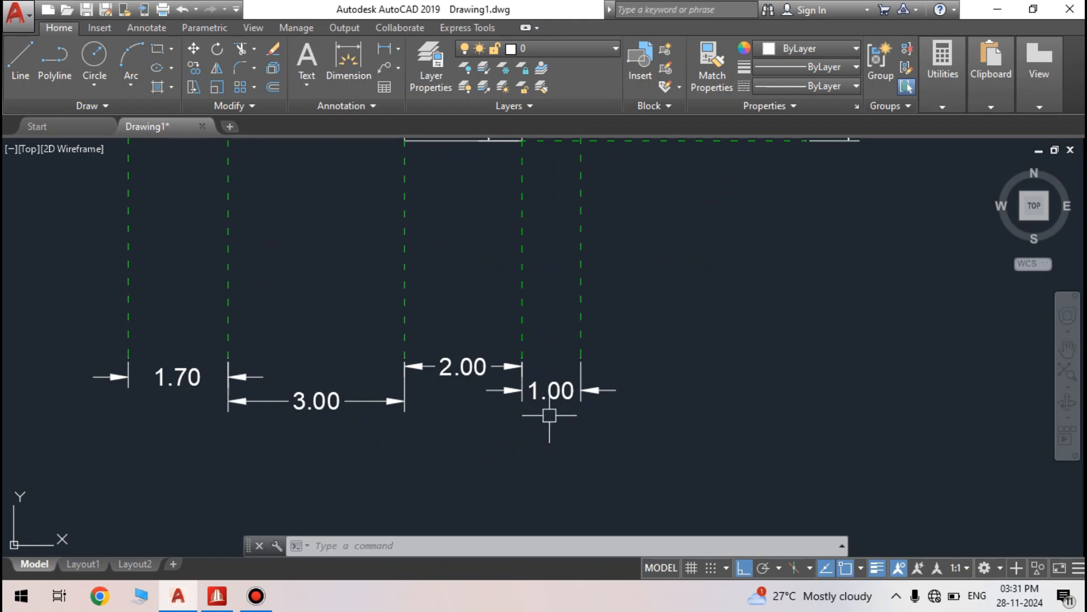
left_click(221, 584)
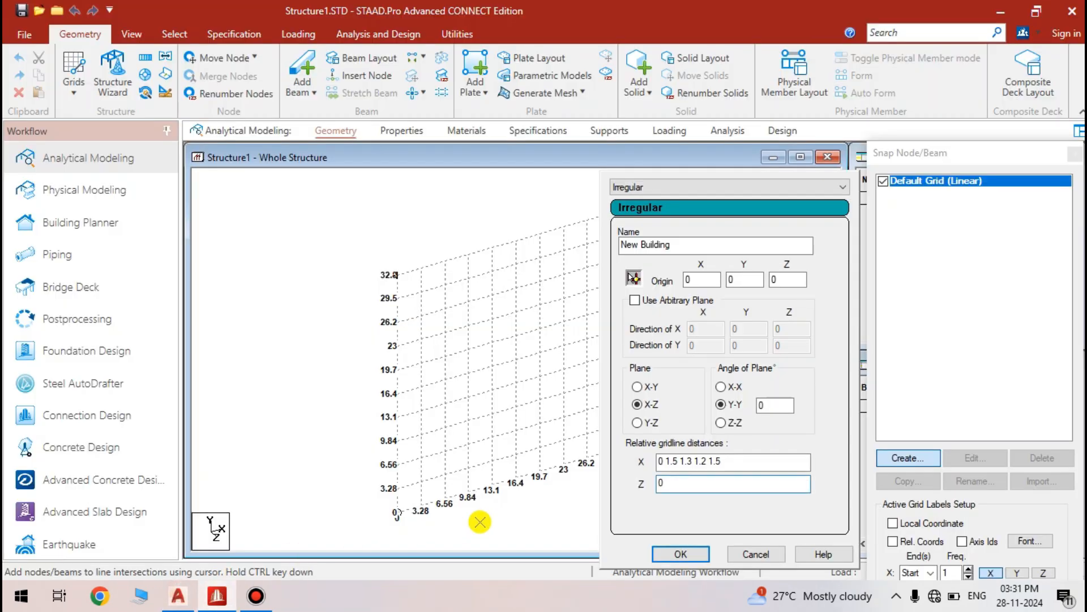
type("1")
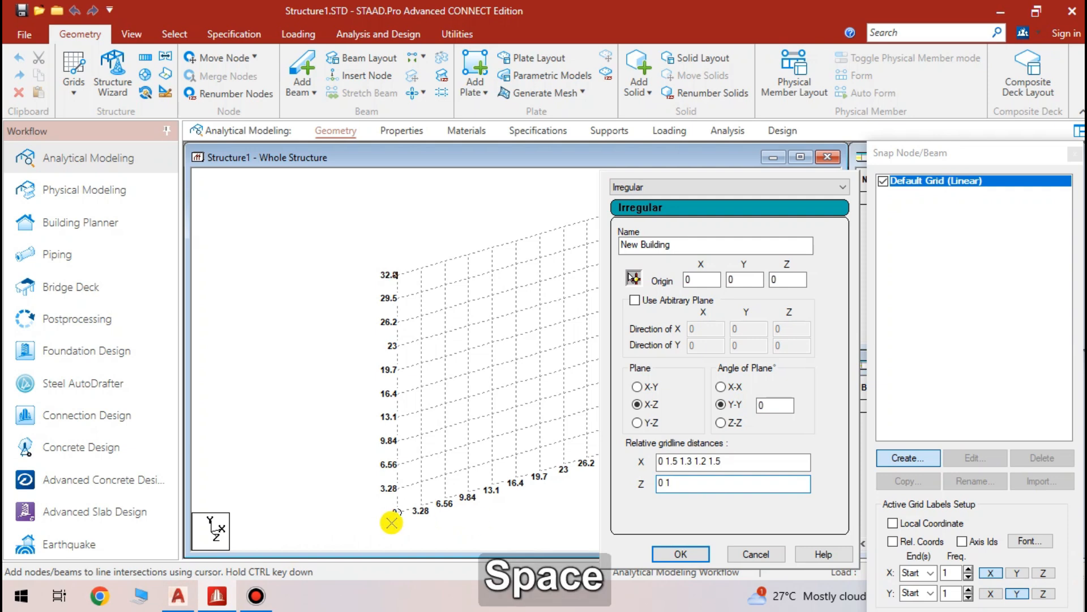
left_click(180, 595)
left_click(185, 594)
type("2")
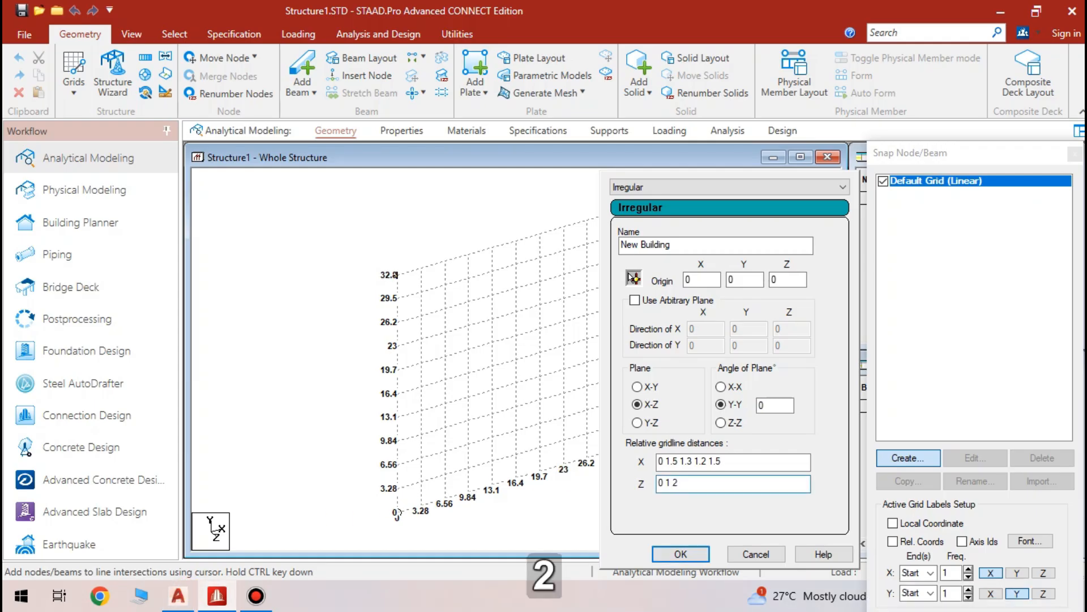
Append 3 and 1.7 to the relative Z gridline distances from the AutoCAD plan and create the grid
left_click(181, 596)
left_click(181, 596)
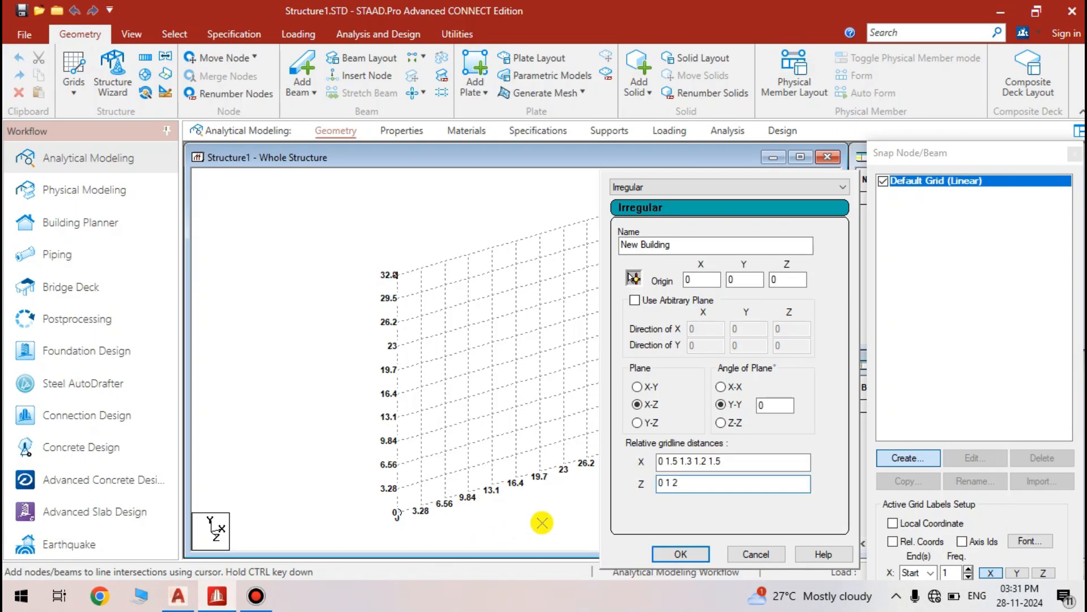
type("3")
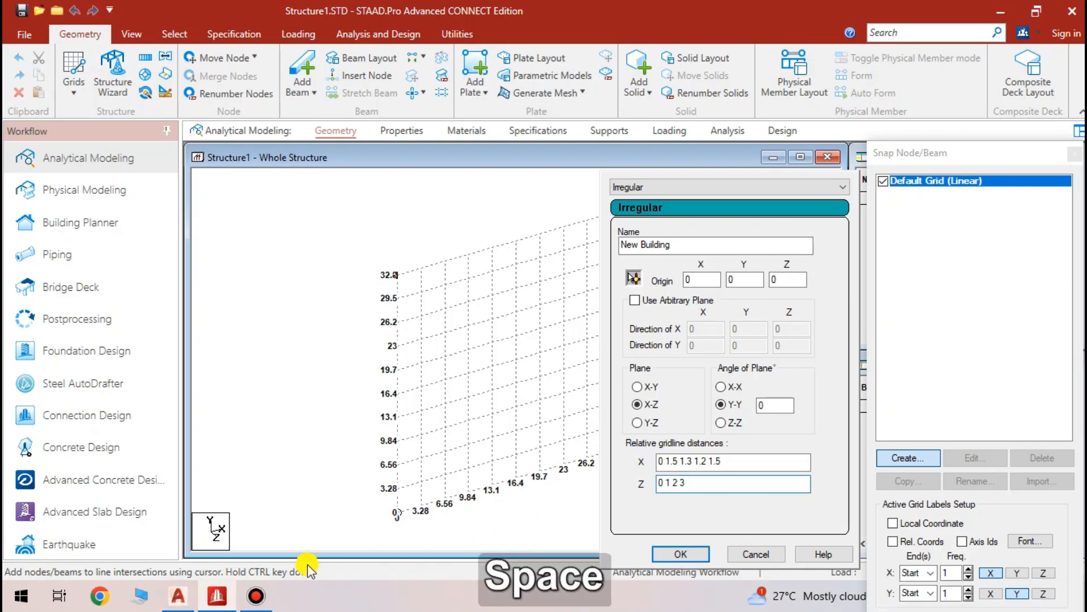
left_click(173, 599)
left_click(177, 596)
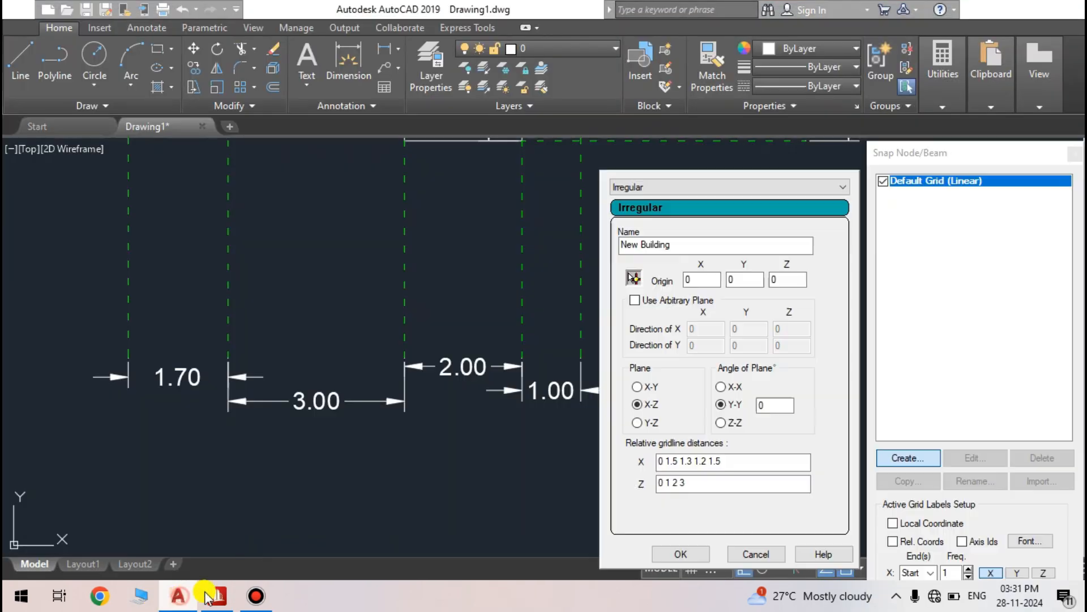
type("1.7")
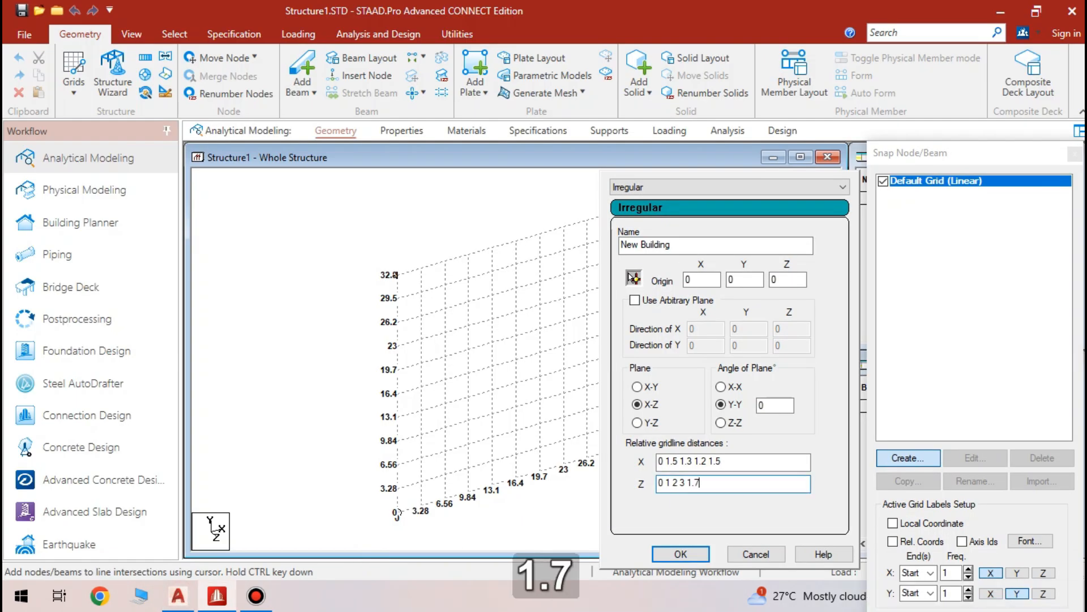
left_click(676, 554)
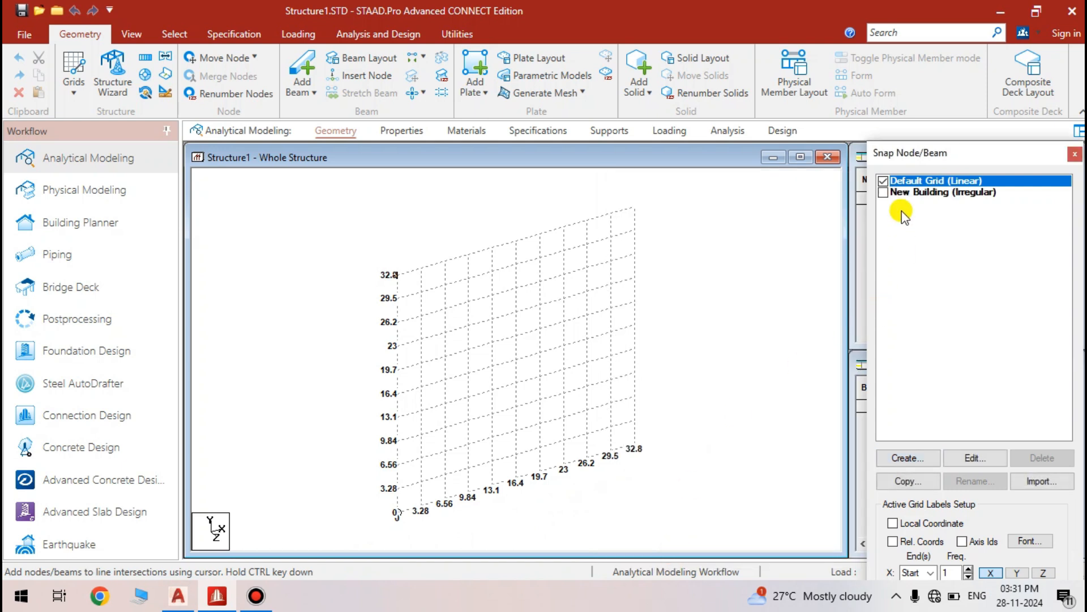
Activate the New Building (Irregular) grid in place of the default linear grid
left_click(884, 193)
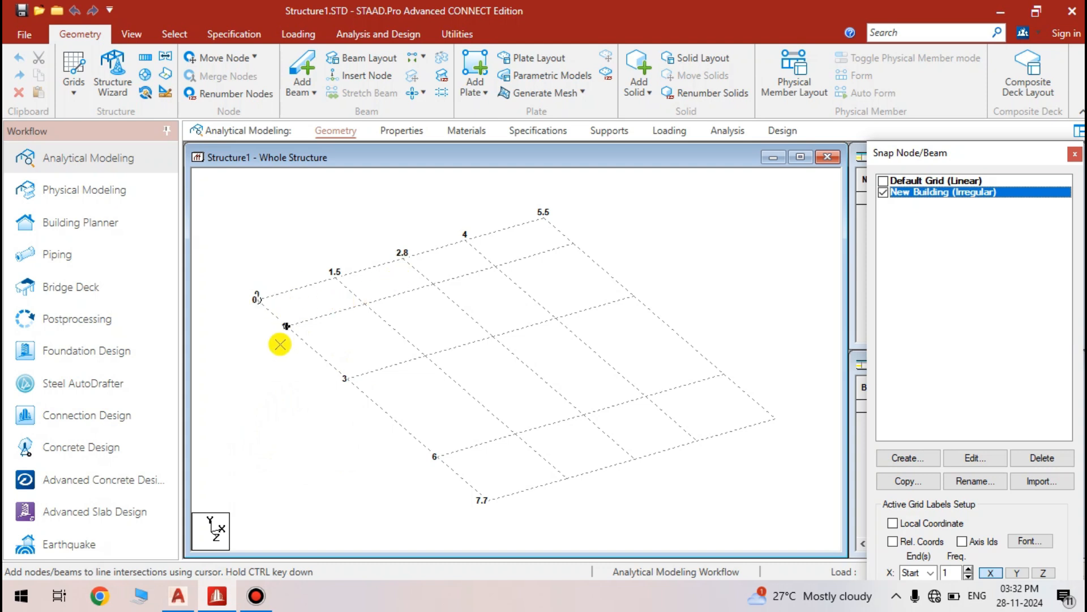
left_click(351, 369)
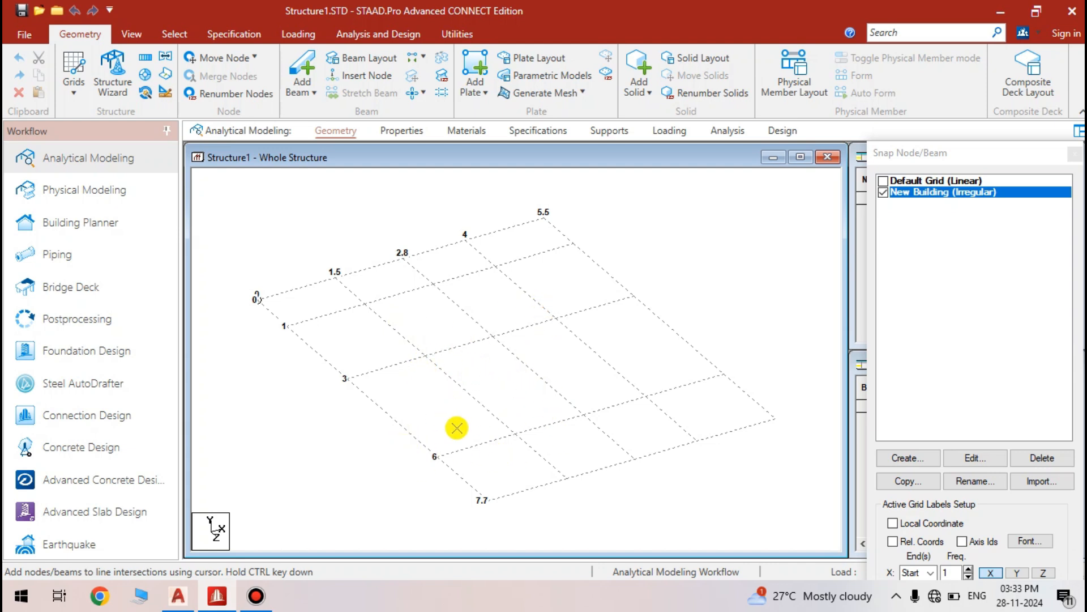
Compare the room corners in the AutoCAD floor plan with the gridline intersections of the New Building grid in STAAD.Pro
left_click(171, 599)
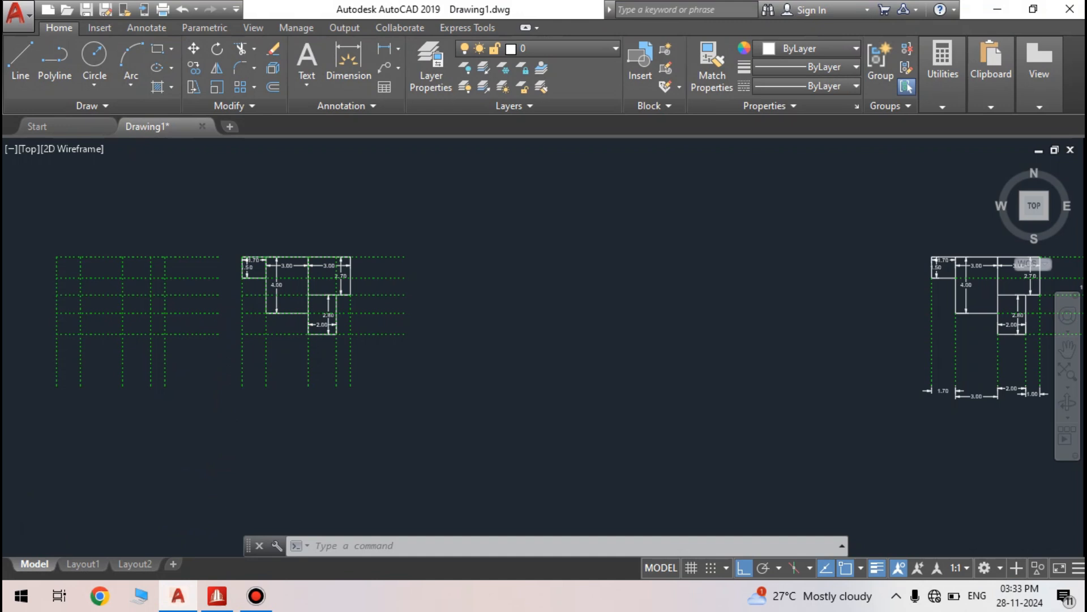
scroll(250, 293, "up", 4)
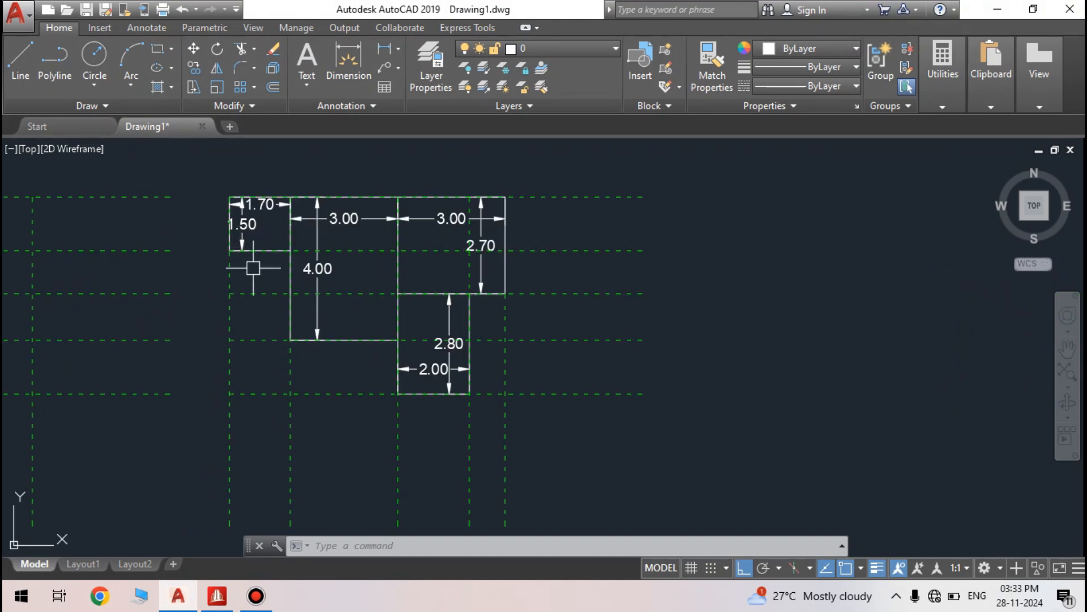
scroll(230, 206, "up", 2)
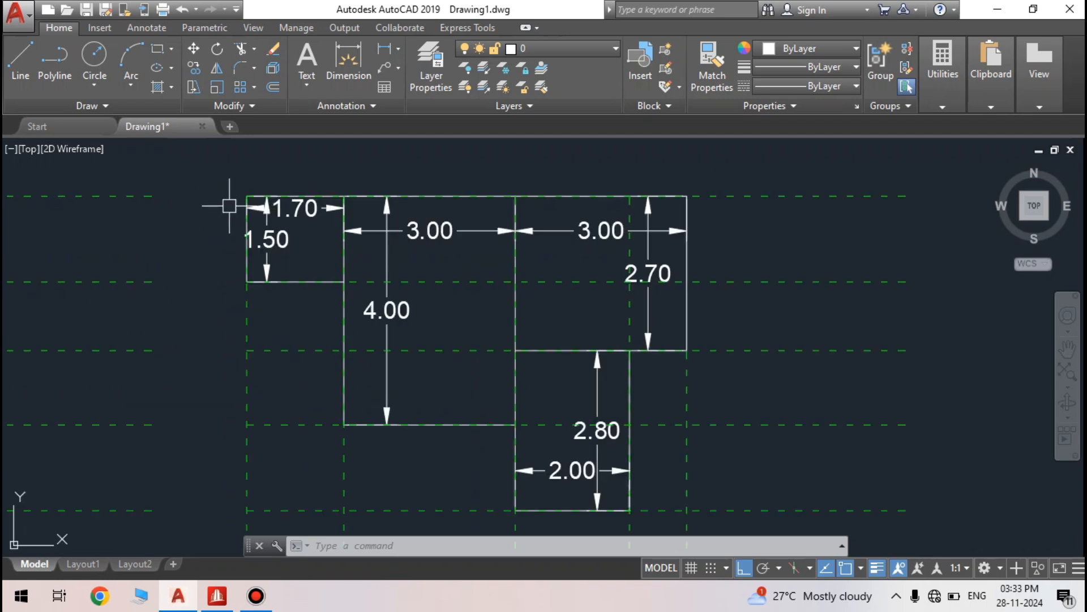
scroll(444, 296, "down", 2)
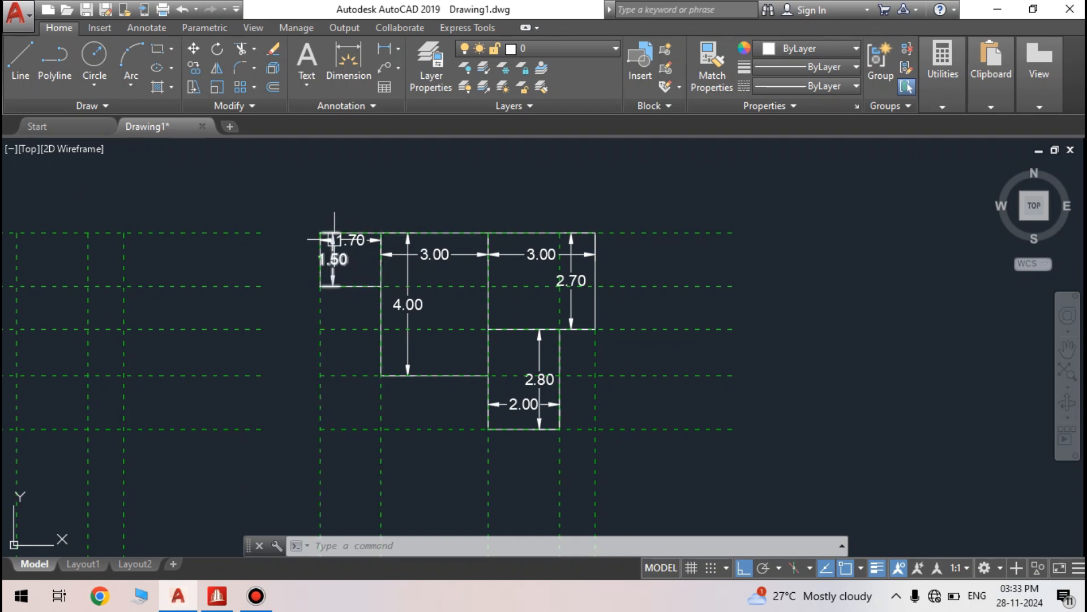
scroll(337, 240, "up", 2)
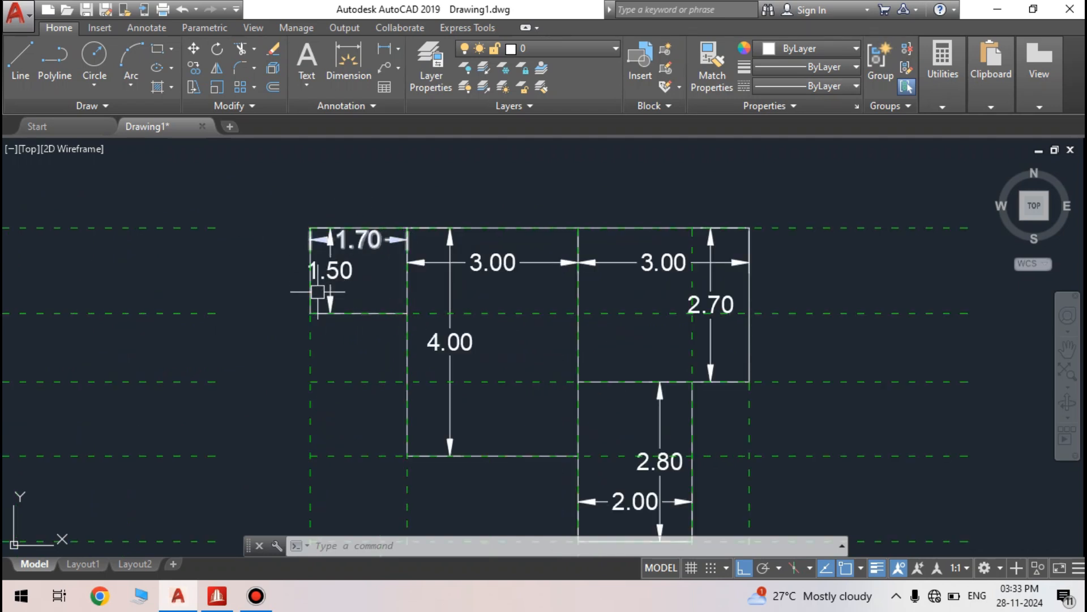
scroll(350, 246, "down", 2)
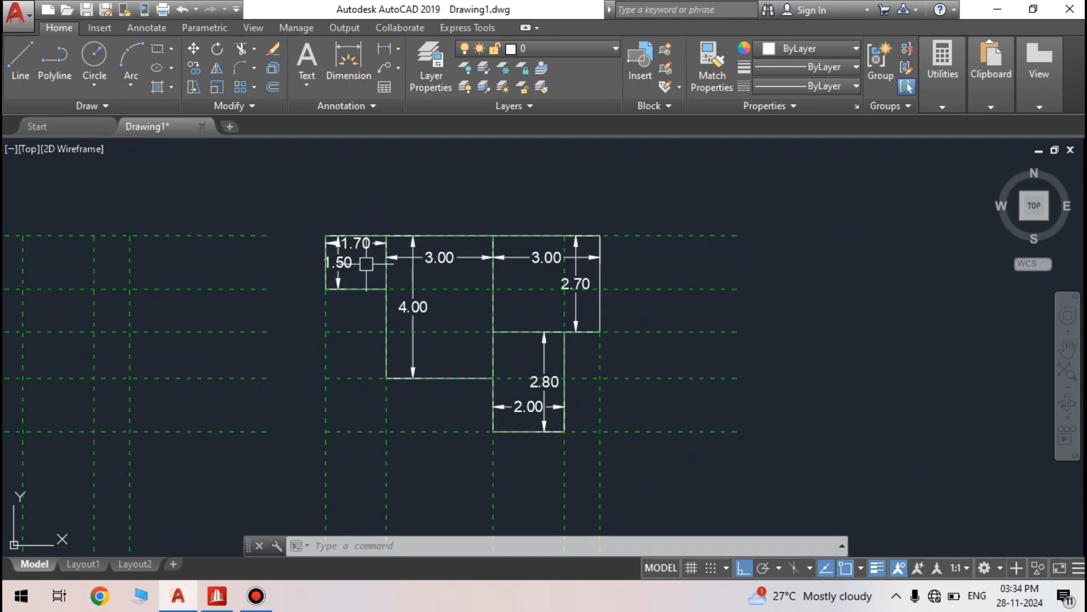
left_click(178, 595)
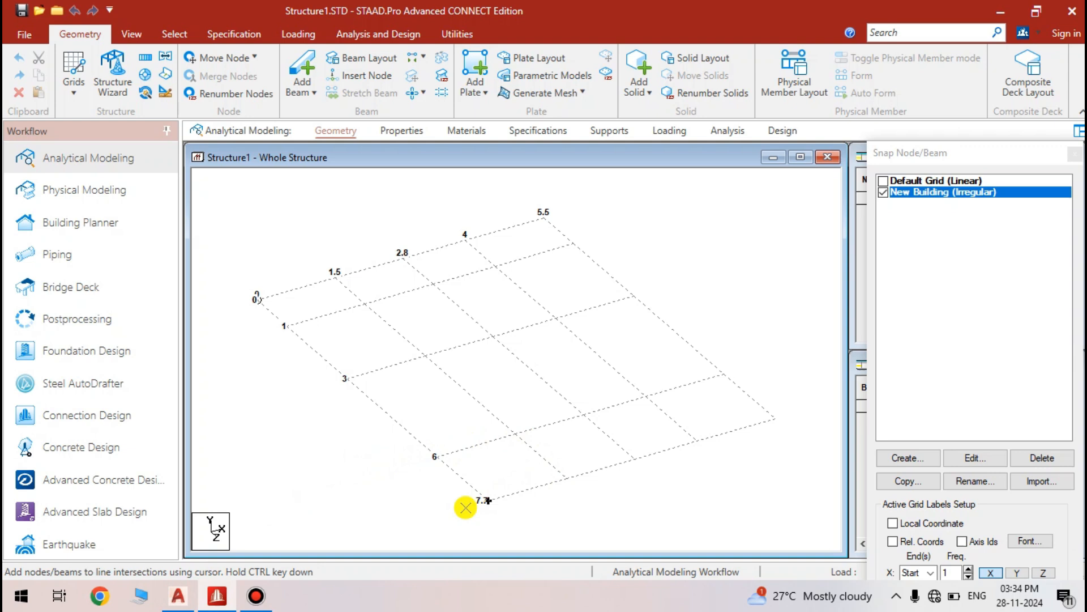
left_click(439, 460)
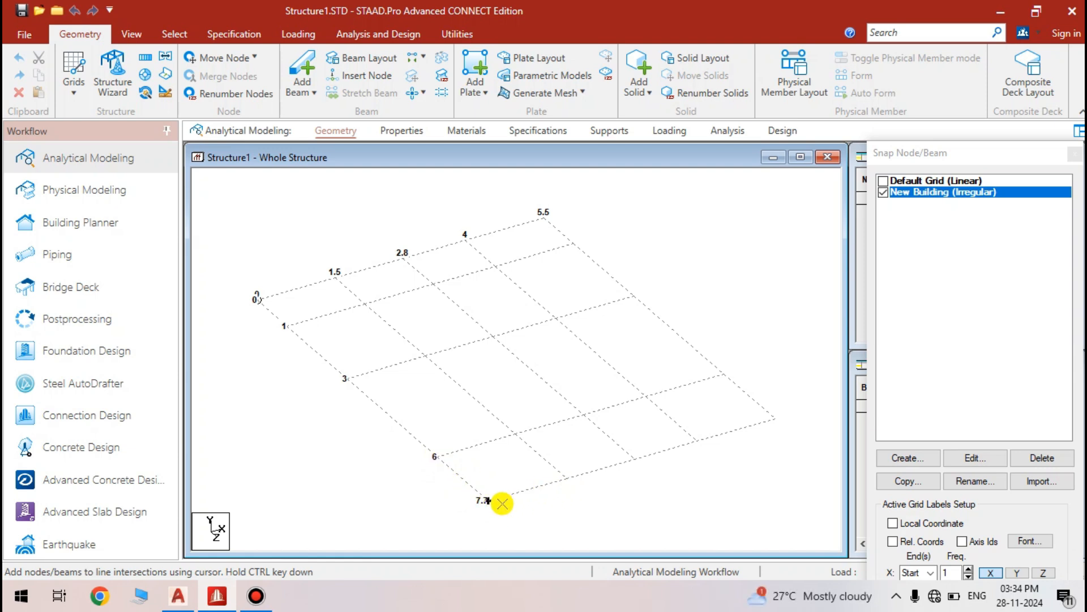
left_click(178, 595)
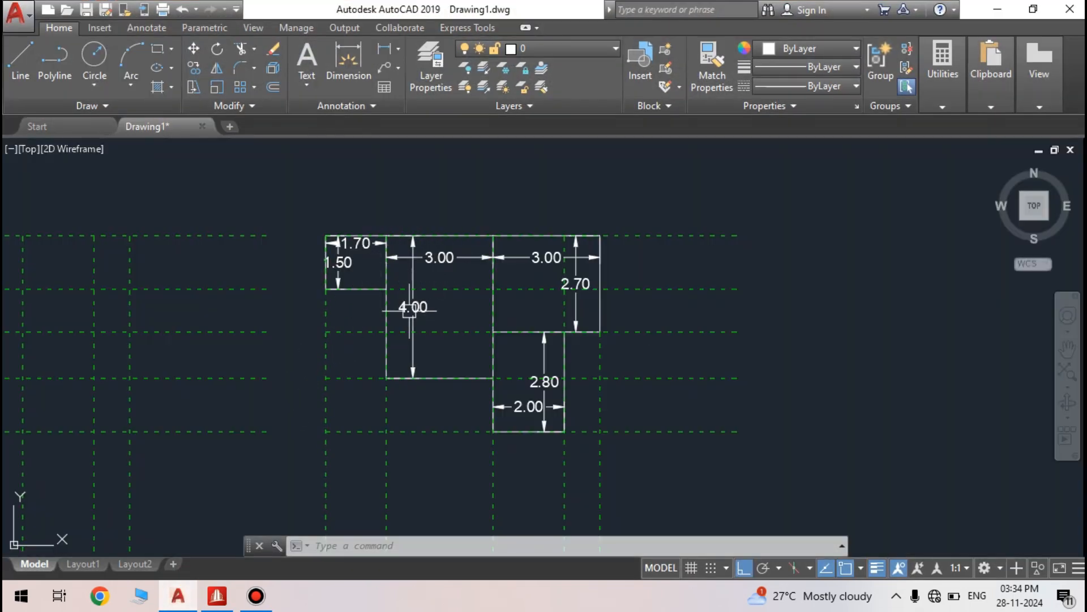
left_click(178, 596)
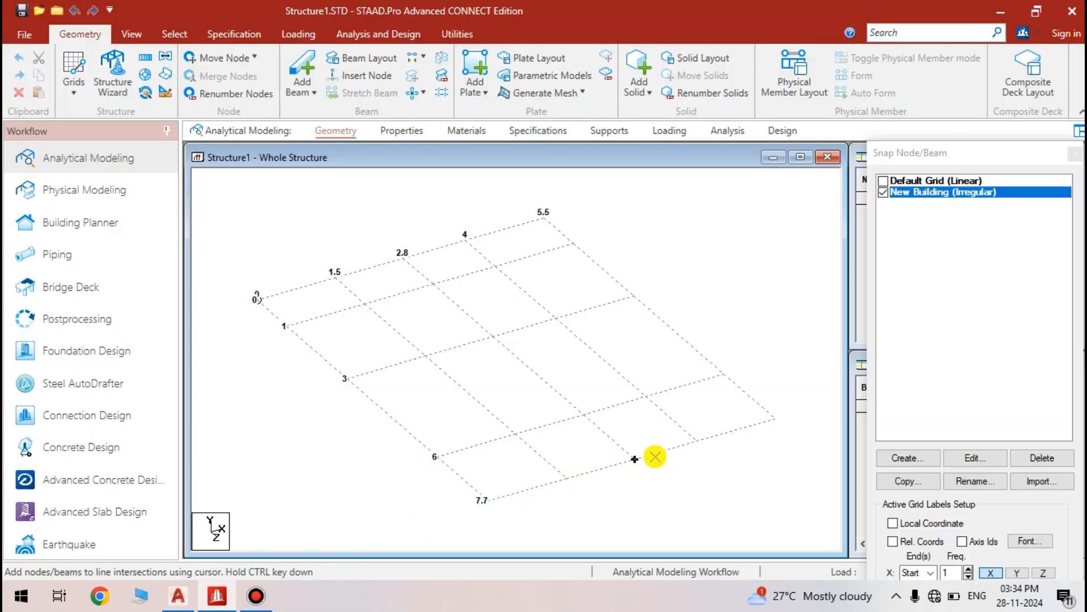
left_click(179, 599)
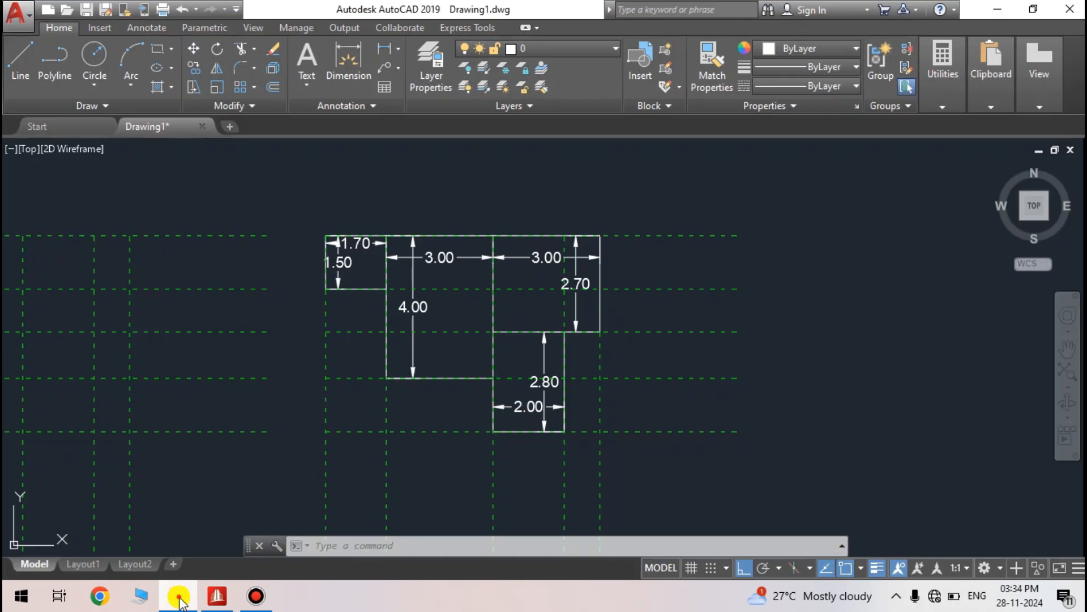
left_click(179, 599)
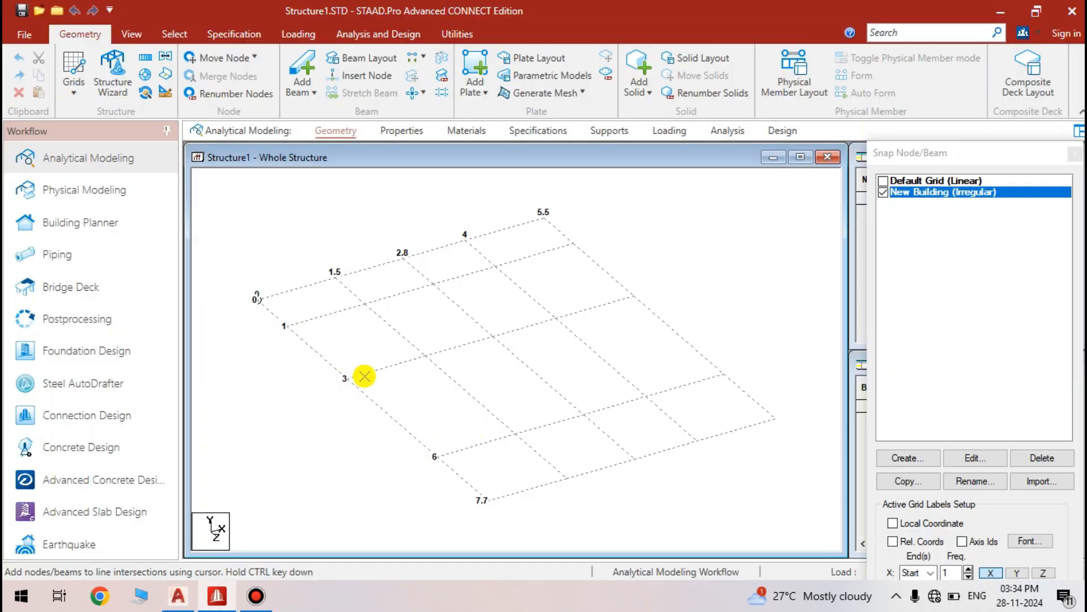
left_click(346, 378)
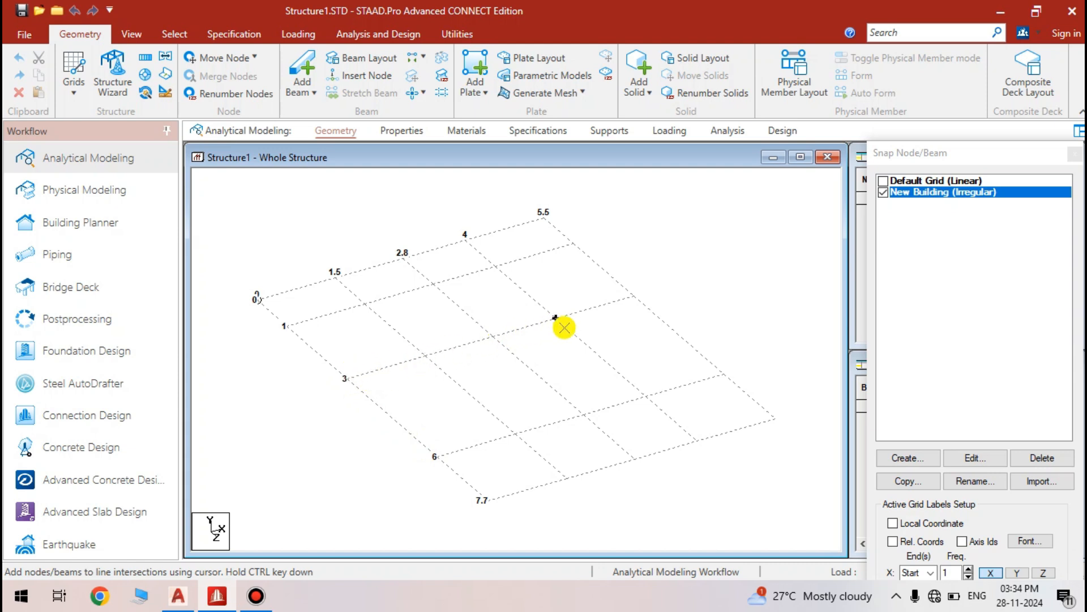
Draw consecutive beams along gridline X = 0 from Z = 7.7 through Z = 6 and Z = 3 to Z = 0
left_click(489, 501)
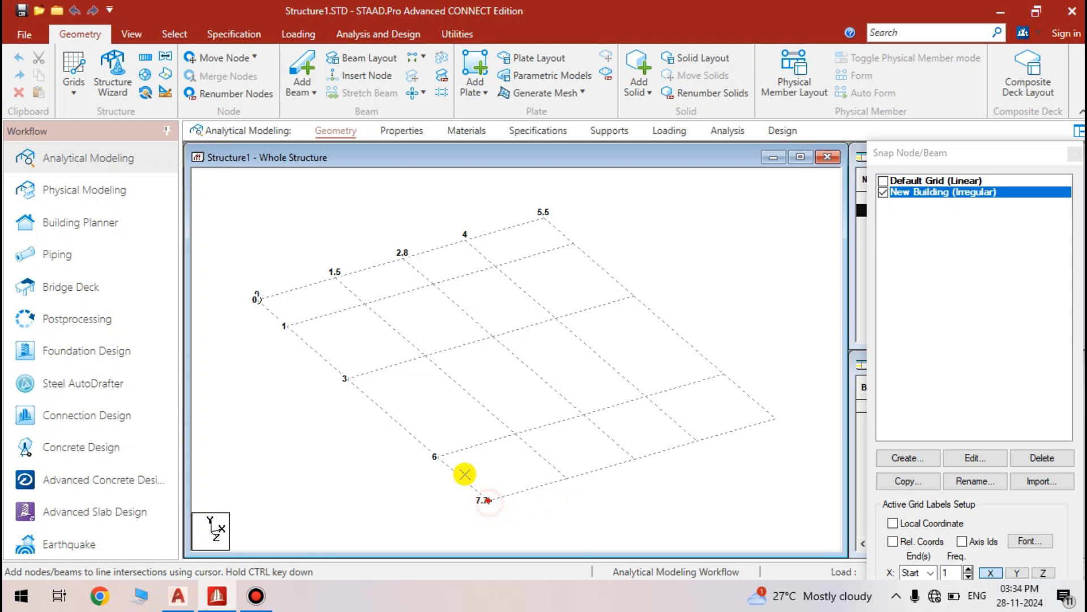
left_click(436, 457)
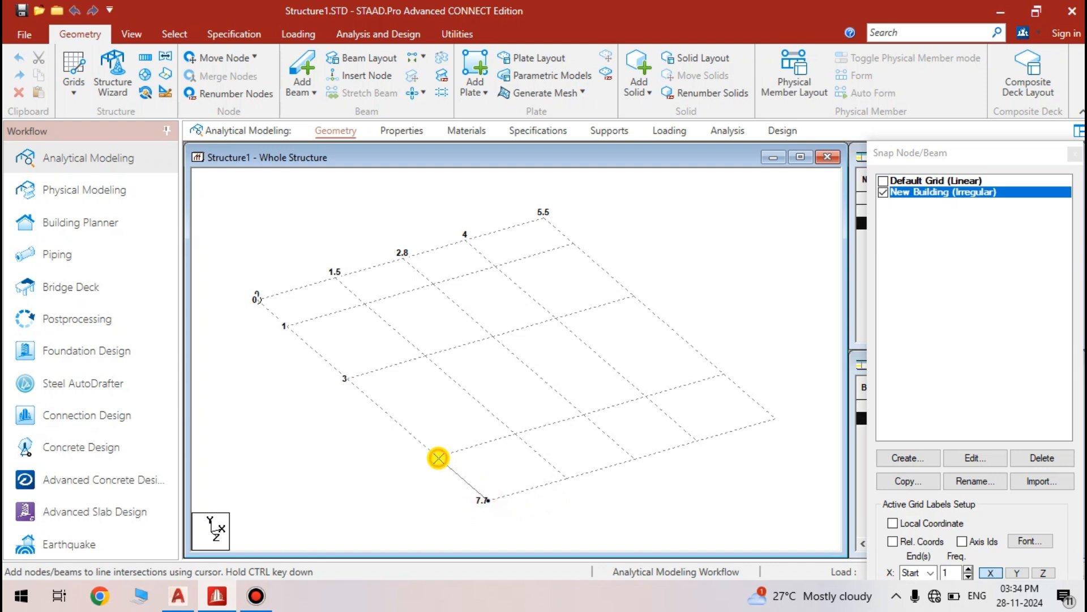
left_click(350, 378)
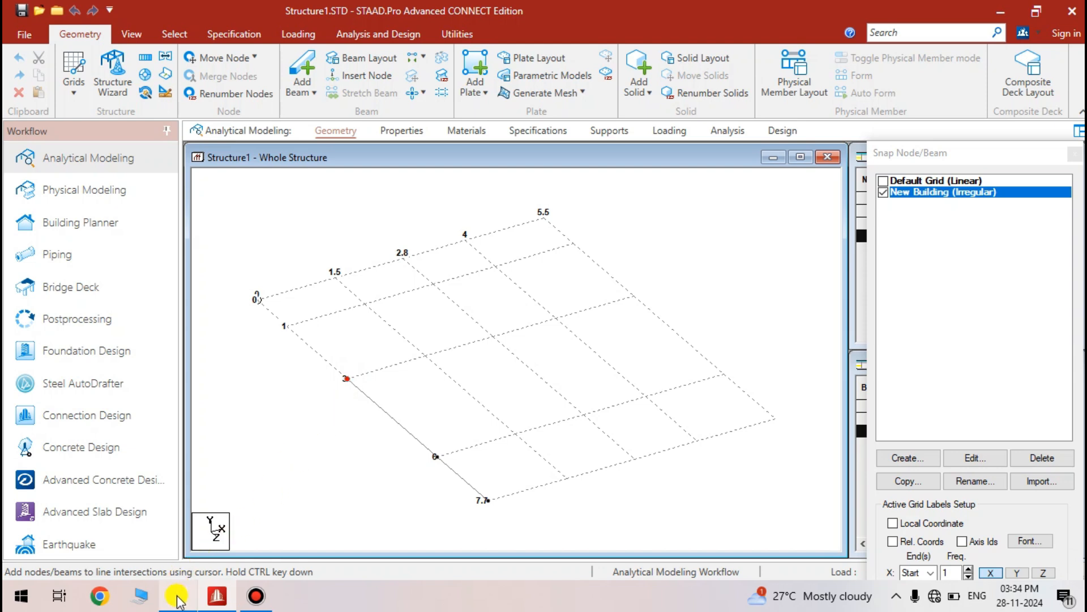
mouse_move(178, 594)
left_click(174, 519)
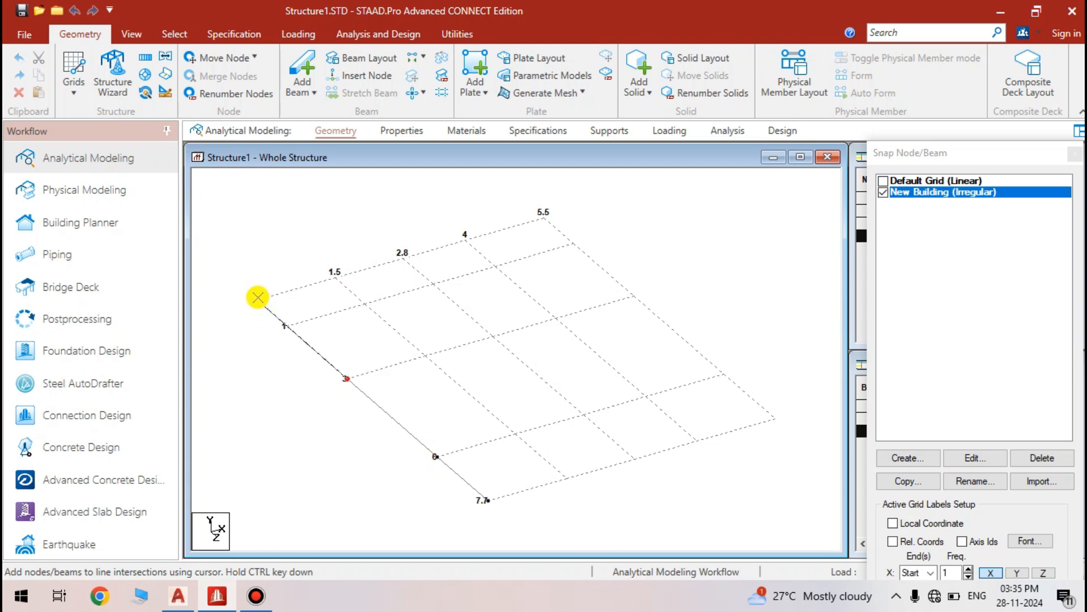
left_click(257, 297)
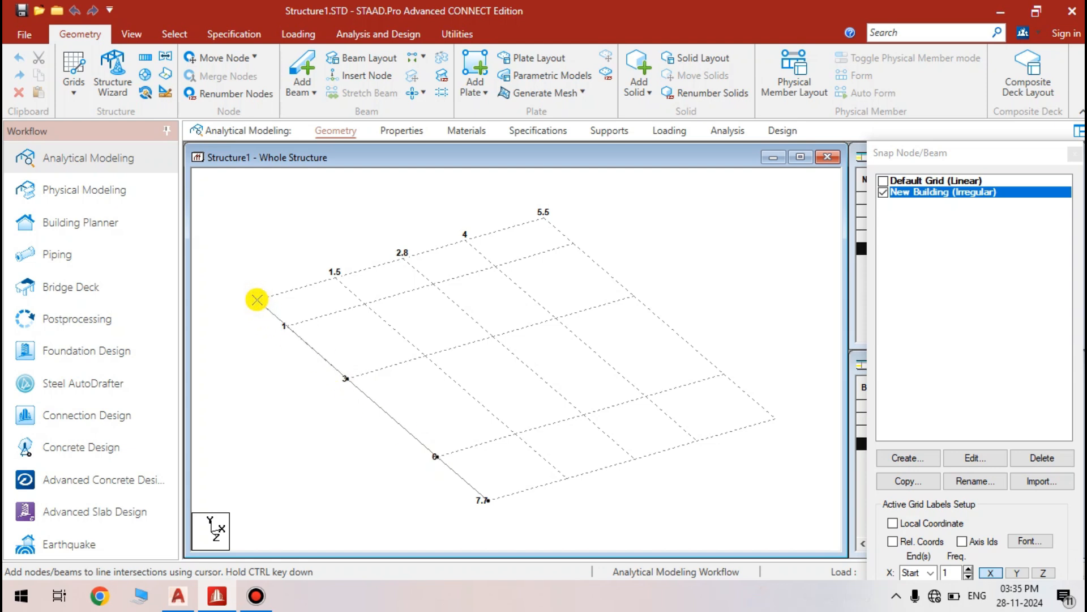
Following the AutoCAD plan, add a separate beam on gridline X = 1.5 from Z = 7.7 to Z = 6
mouse_move(178, 595)
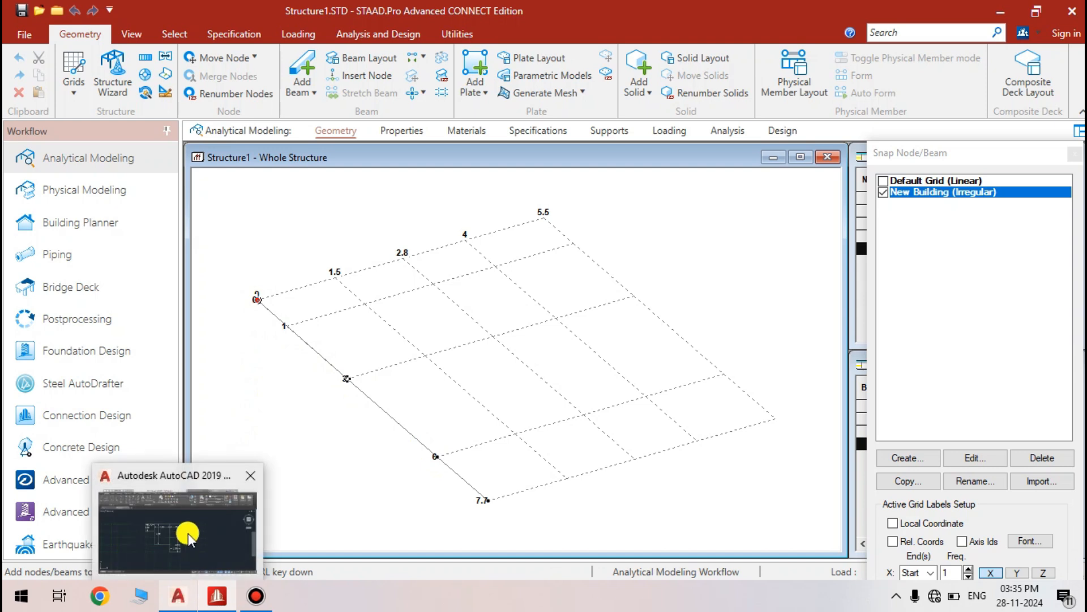
mouse_move(188, 532)
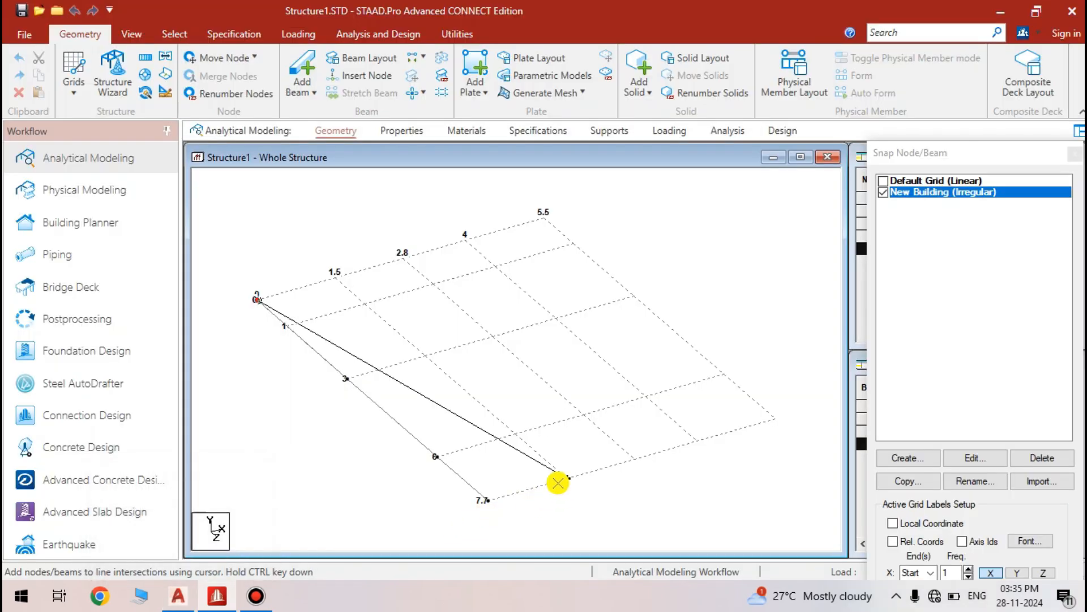
left_click(568, 479, "ctrl")
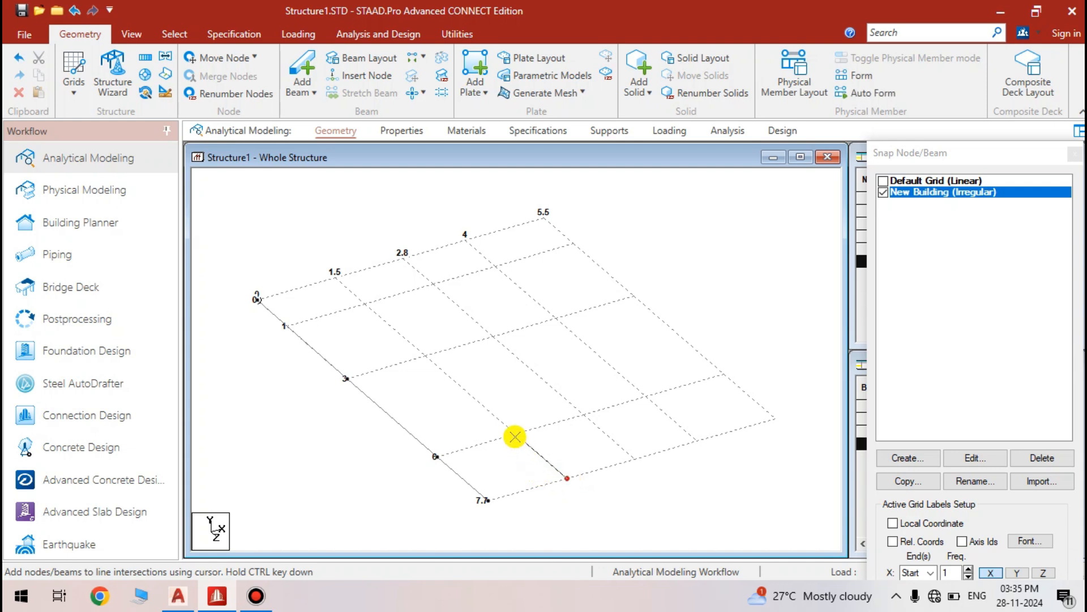
left_click(514, 436)
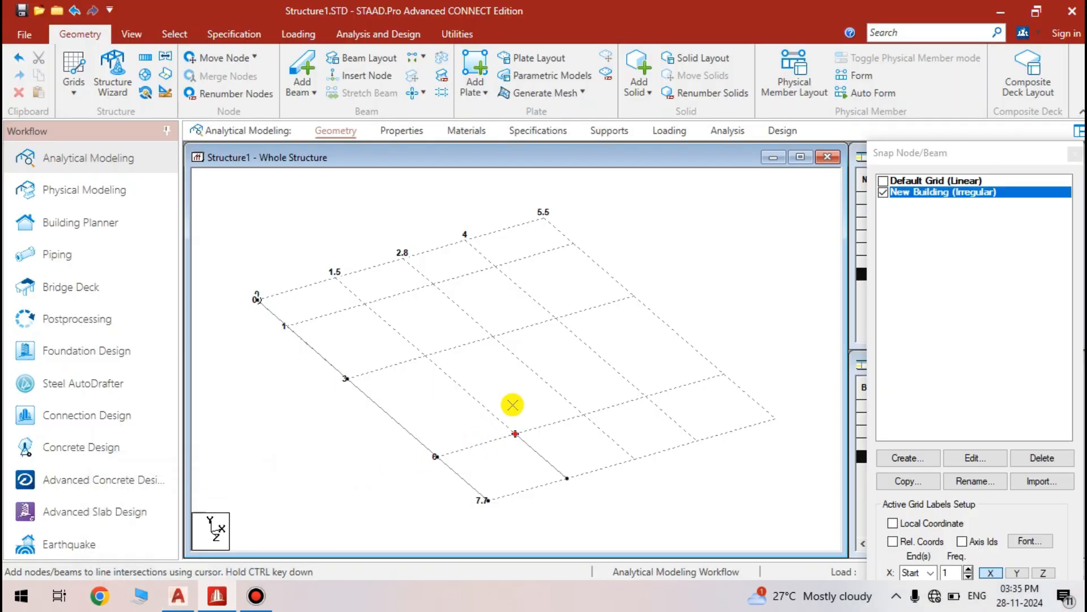
Start a new beam run on gridline X = 2.8 and draw the beam from Z = 3 to Z = 0
left_click(517, 382)
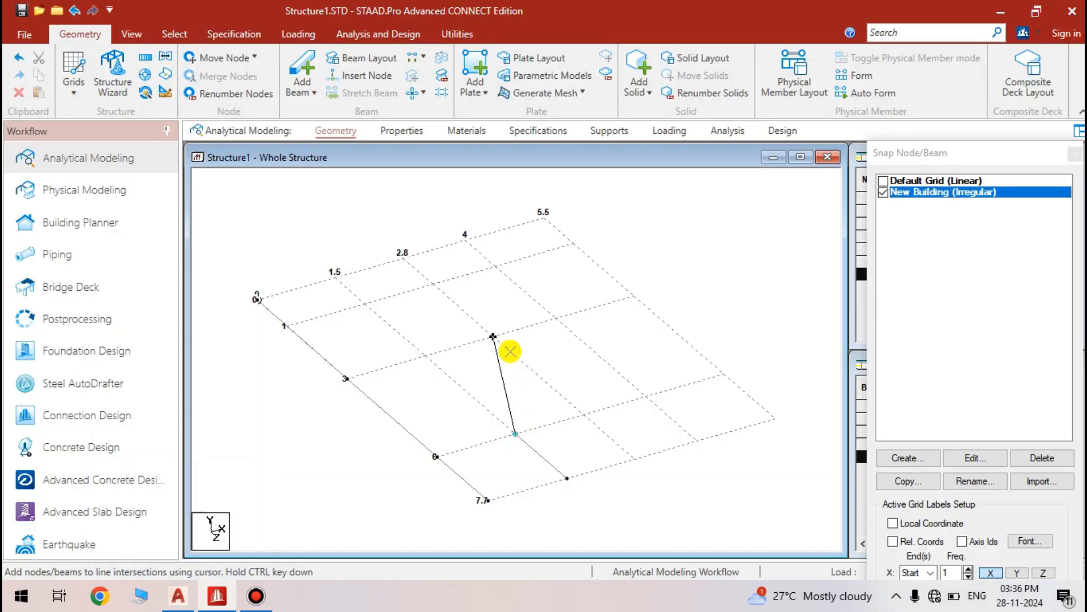
key("ctrl")
left_click(496, 336, "ctrl")
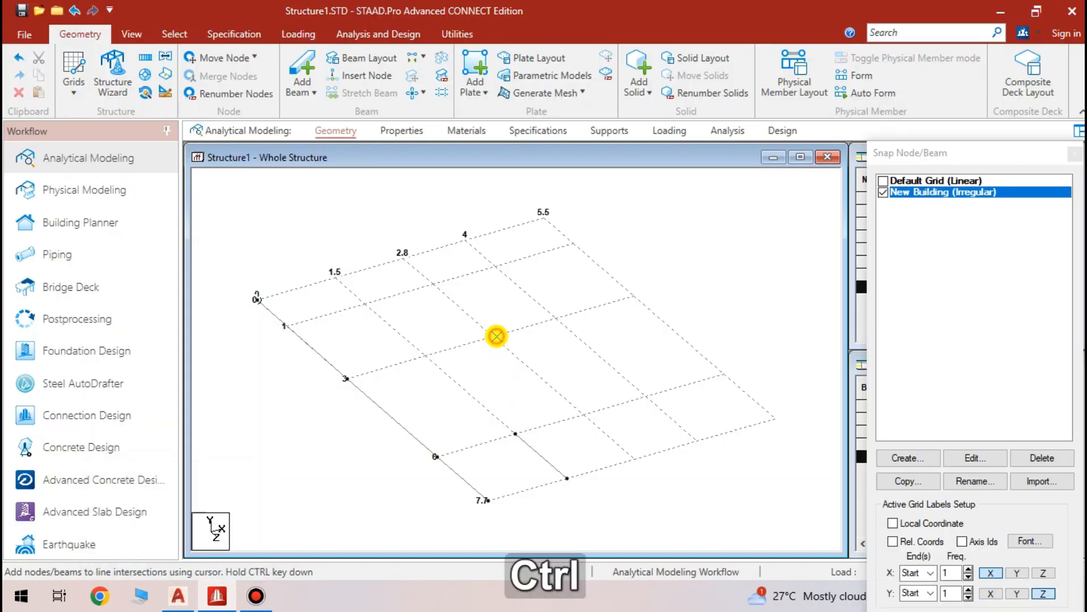
left_click(406, 255, "ctrl")
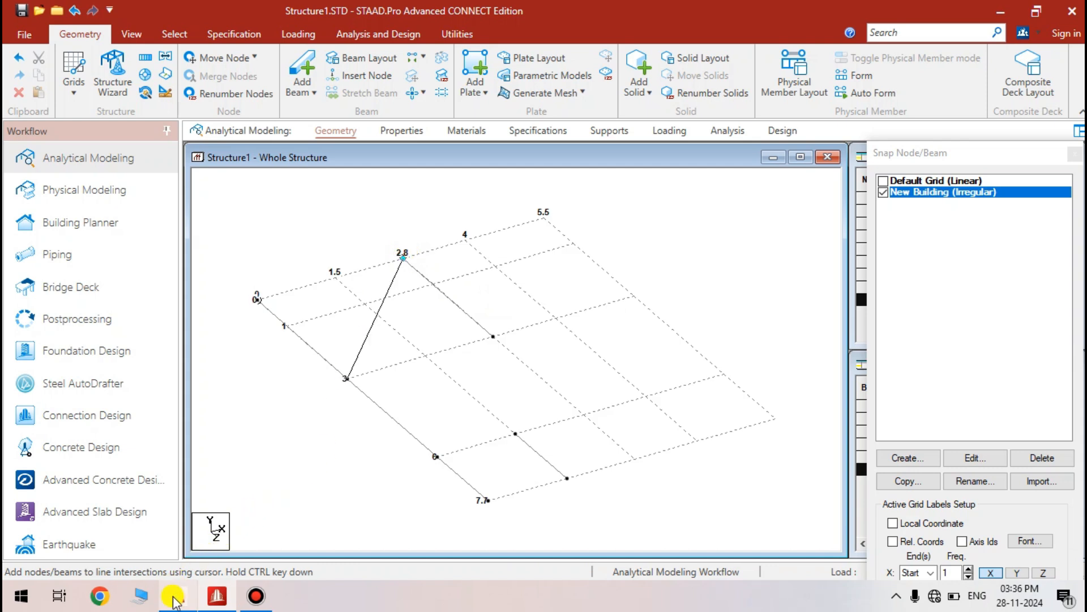
Check the AutoCAD plan and draw a separate beam on gridline X = 4 from Z = 6 to Z = 3
mouse_move(173, 600)
mouse_move(168, 537)
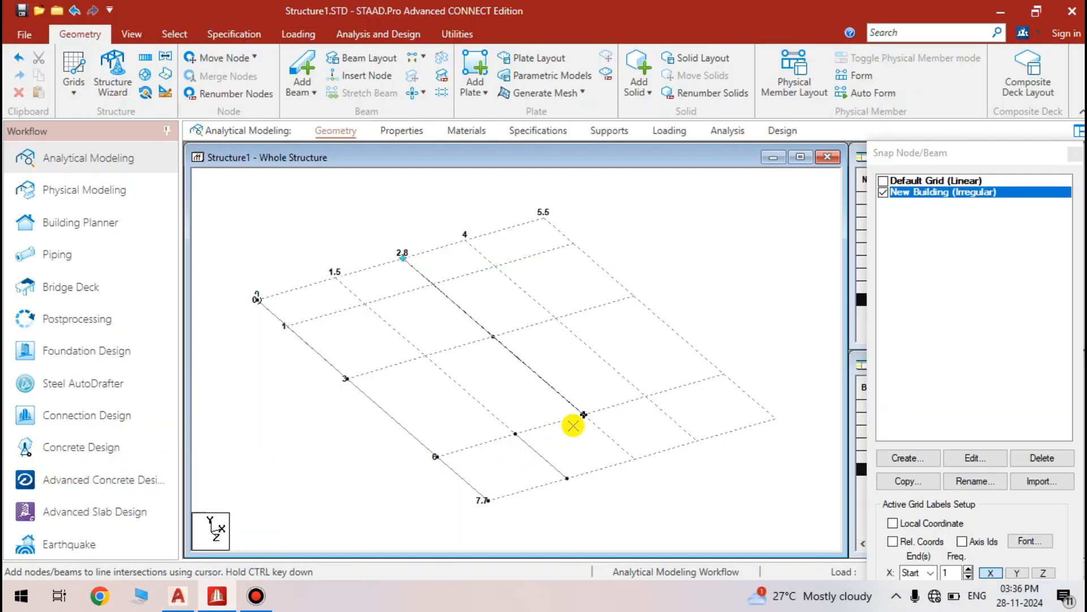
left_click(644, 393)
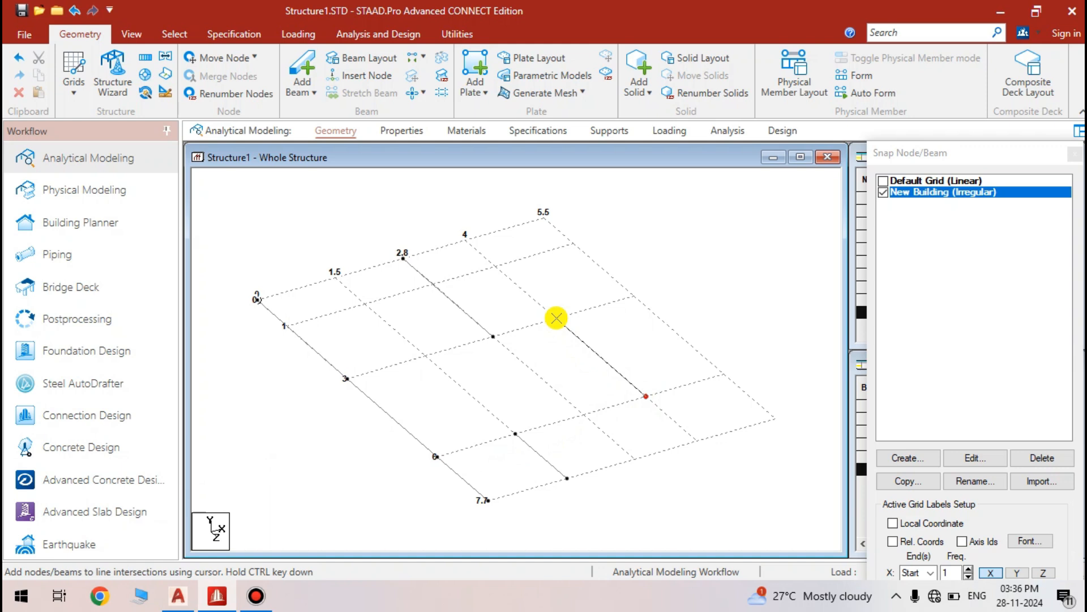
left_click(556, 318)
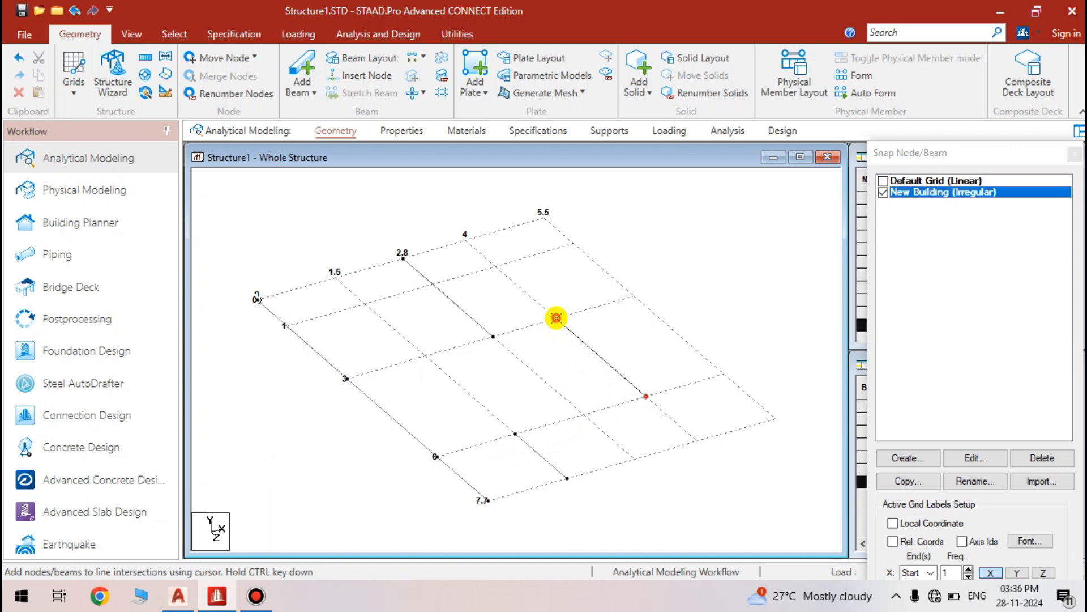
Consult the AutoCAD plan and draw a separate beam on gridline X = 5.5 from Z = 3 to Z = 1
left_click(345, 378)
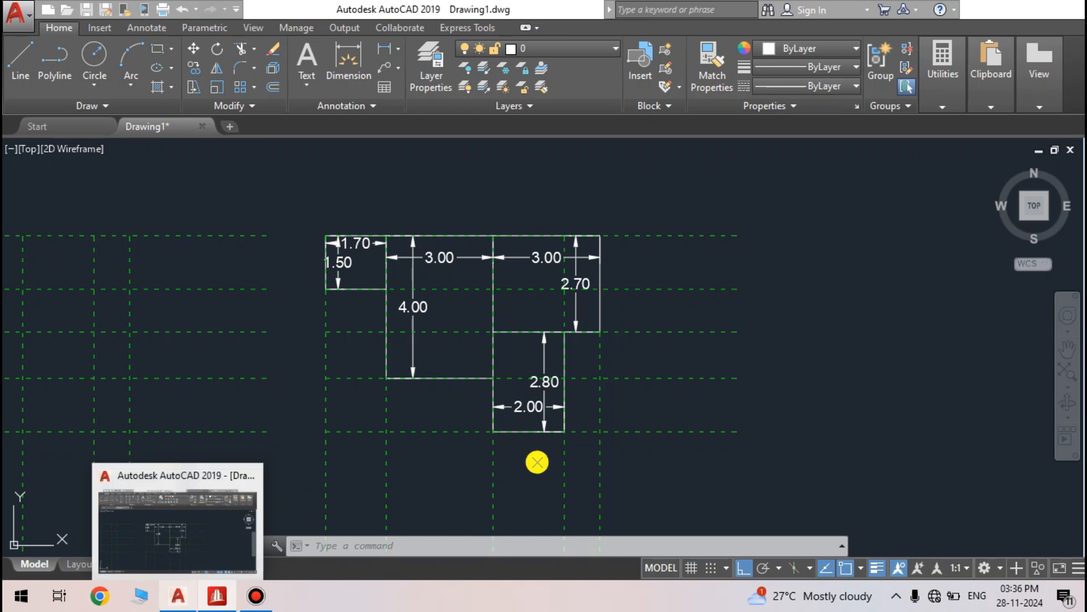
key("alt+Tab")
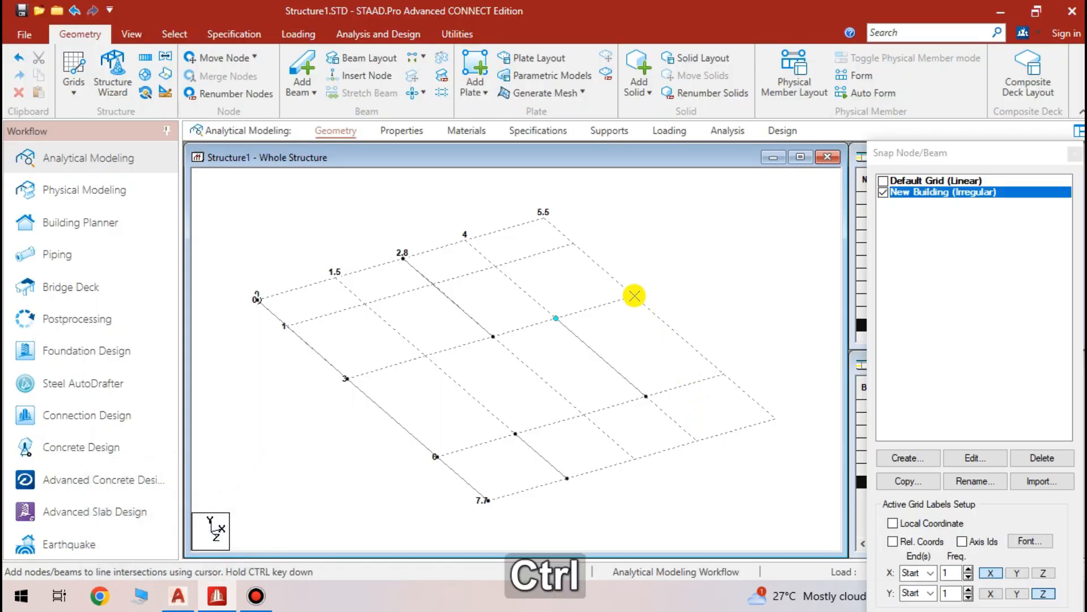
left_click(634, 295, "ctrl")
left_click(572, 242, "ctrl")
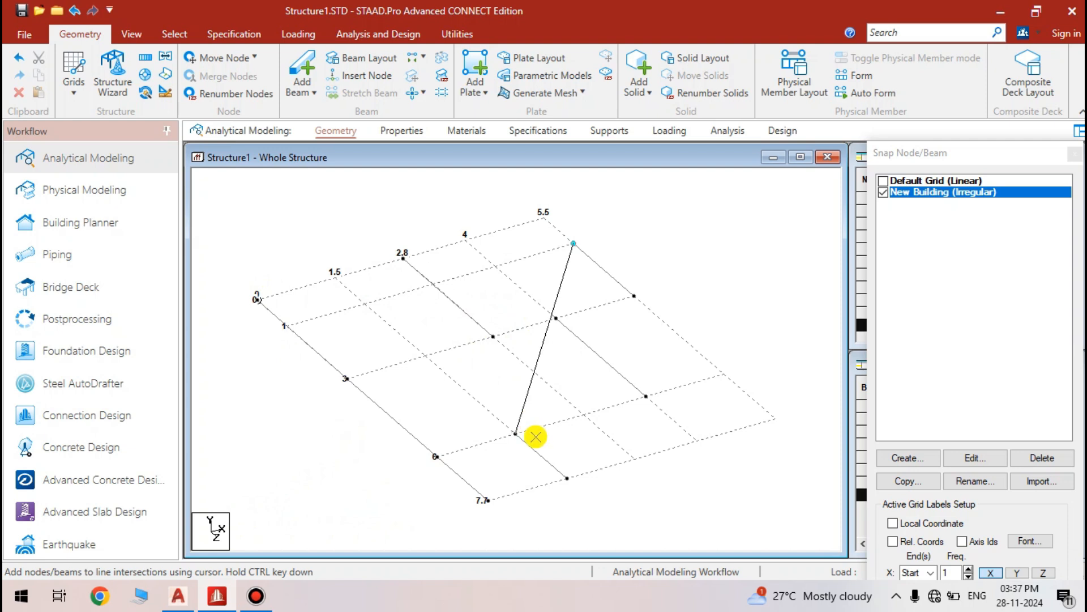
Draw a crosswise beam along gridline Z = 7.7 from X = 0 to X = 1.5
key("ctrl")
left_click(487, 499)
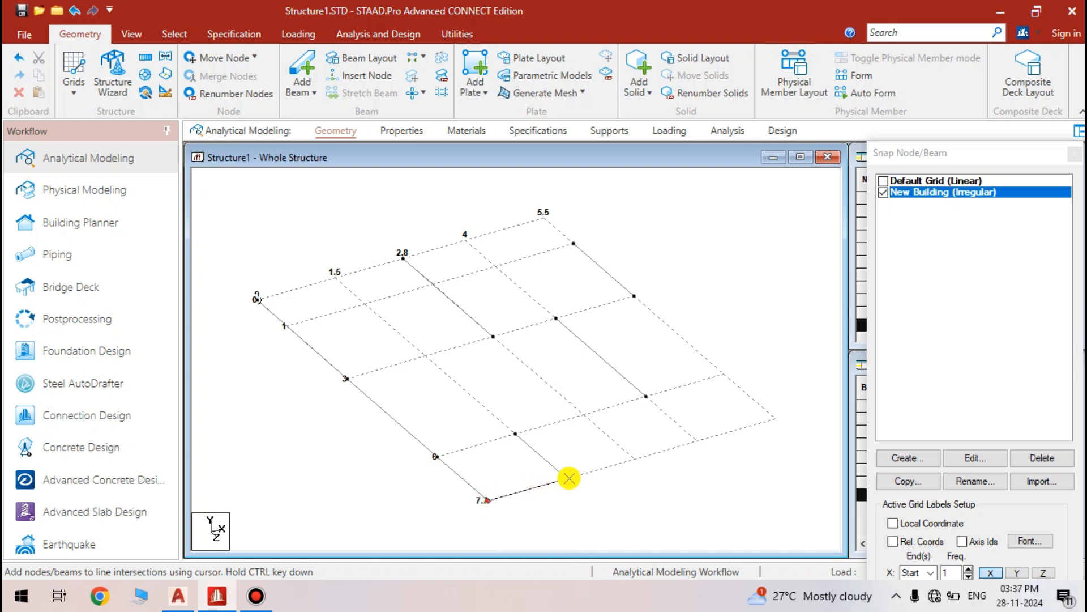
left_click(567, 478)
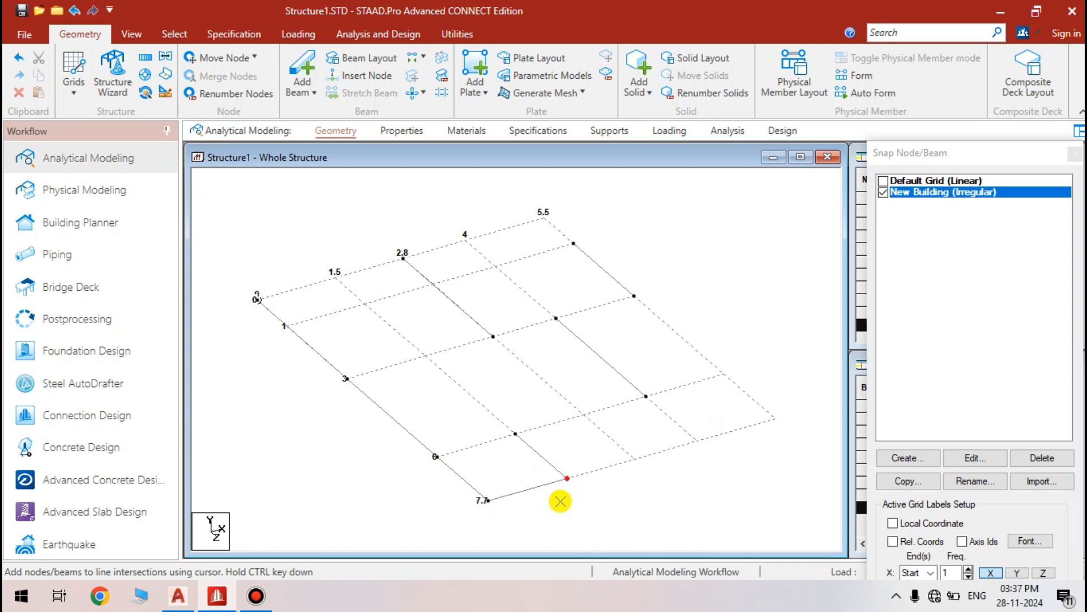
Draw a separate run of beams along gridline Z = 6 from X = 0 through X = 1.5 to X = 4
key("ctrl")
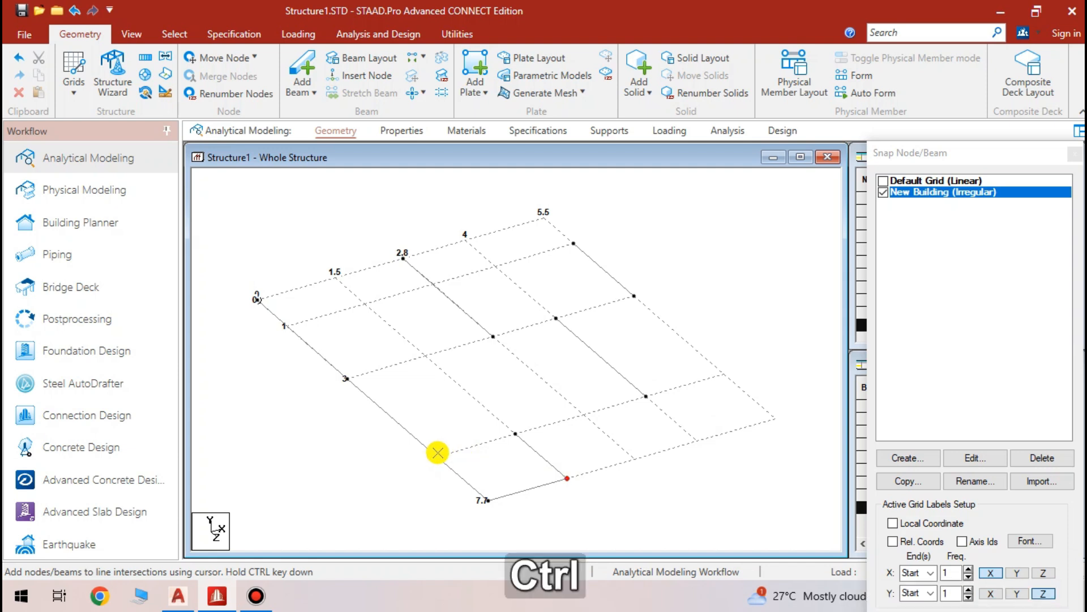
left_click(437, 456, "ctrl")
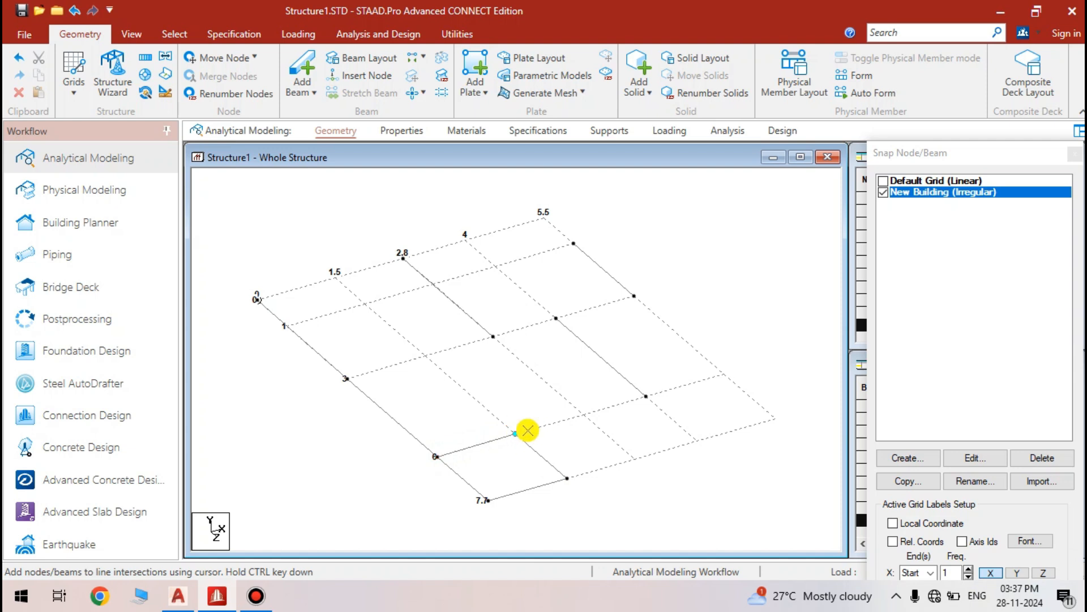
left_click(646, 396)
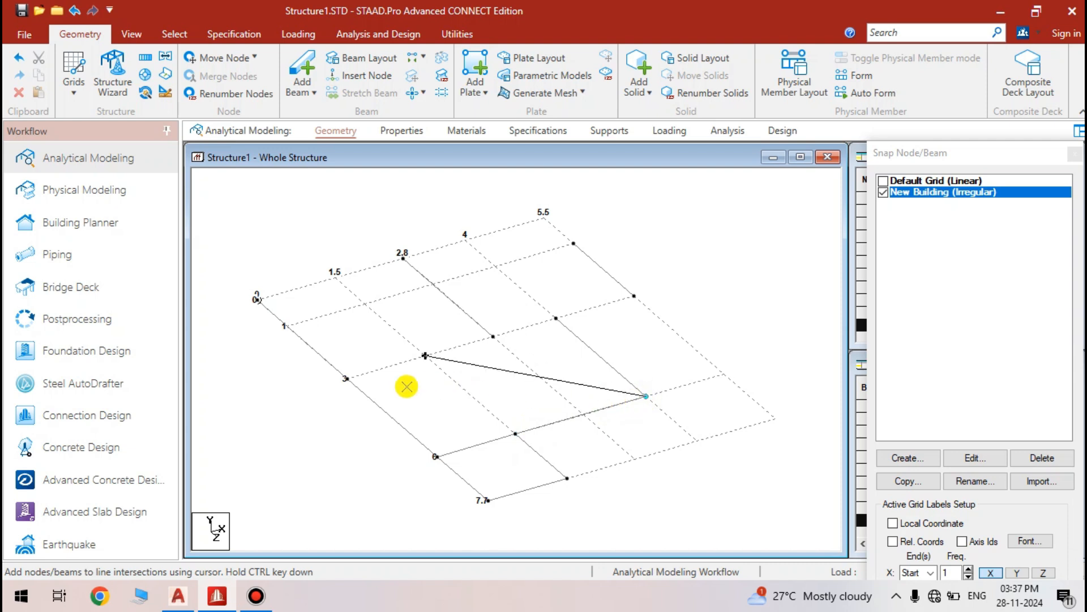
Draw a separate run of beams along gridline Z = 3 from X = 0 through X = 2.8 and X = 4 to X = 5.5
left_click(350, 378, "ctrl")
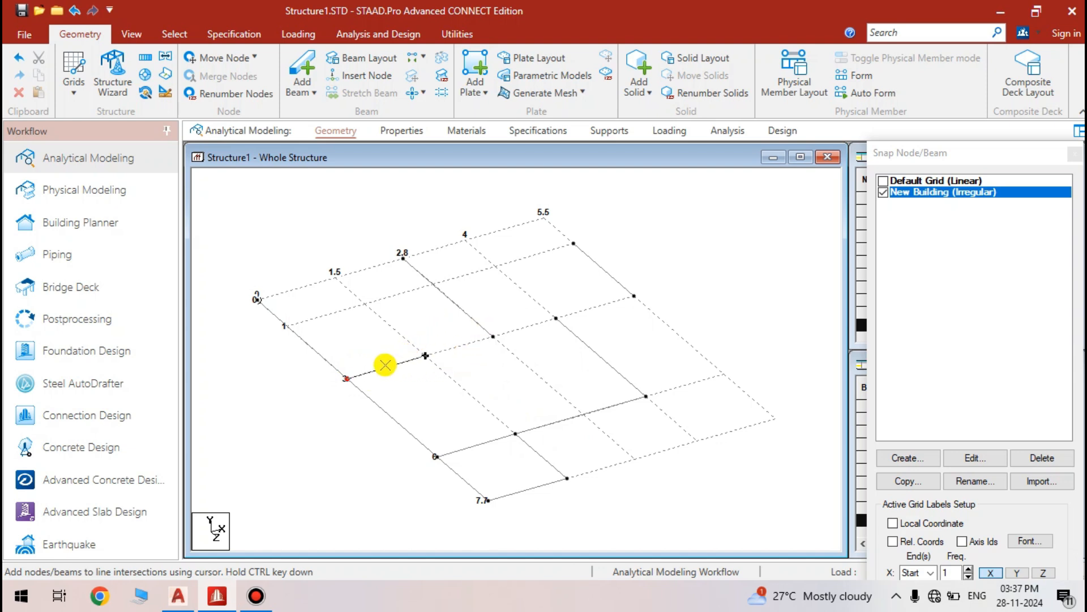
left_click(493, 337)
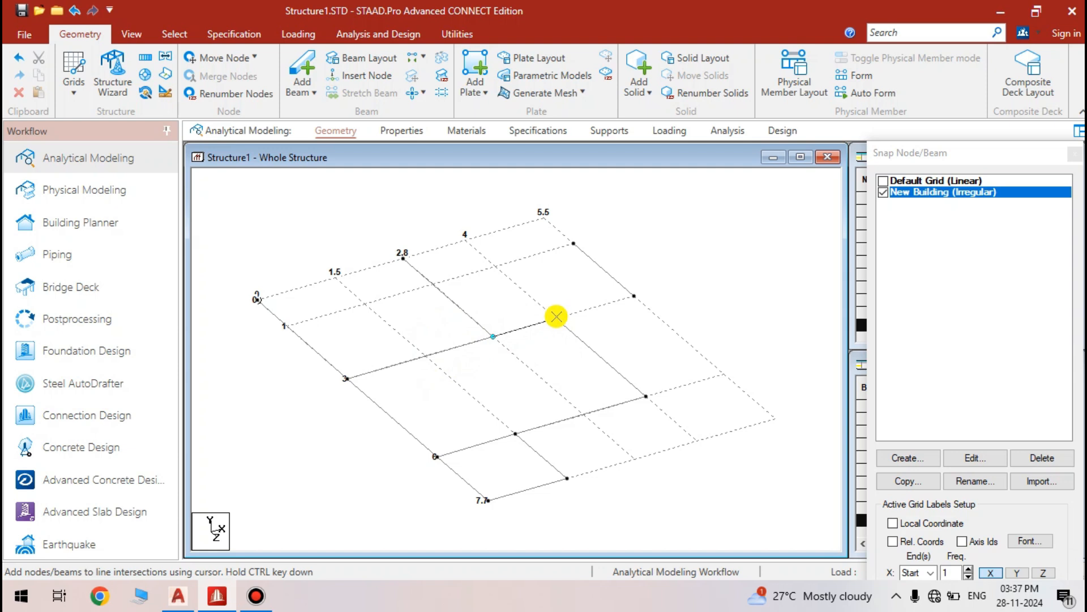
left_click(556, 317)
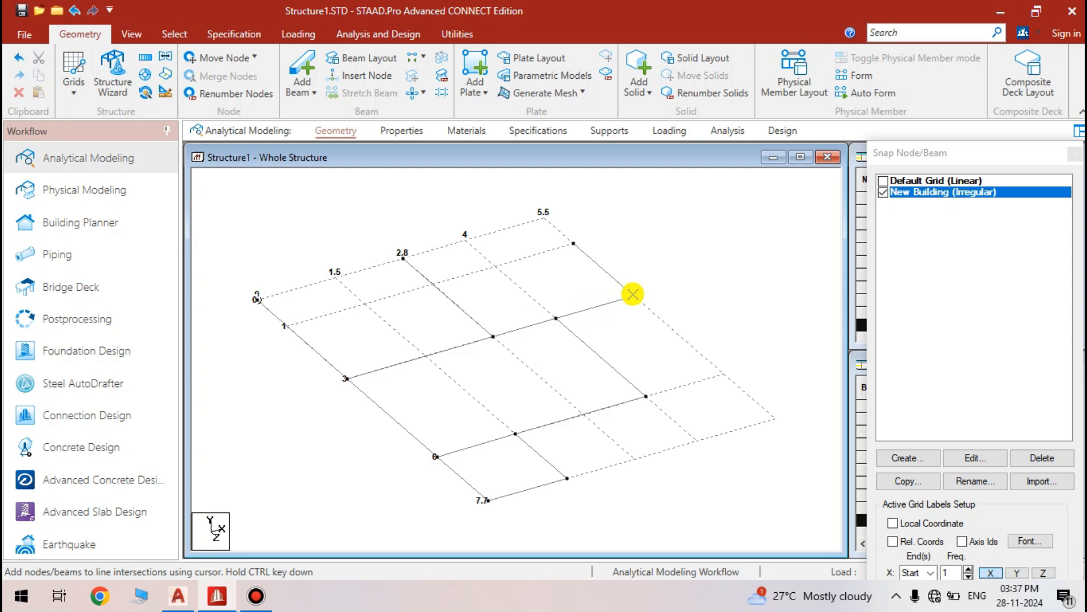
Check the AutoCAD plan for the remaining walls and draw a separate beam on gridline Z = 0 from X = 0 to X = 2.8
mouse_move(174, 600)
mouse_move(175, 529)
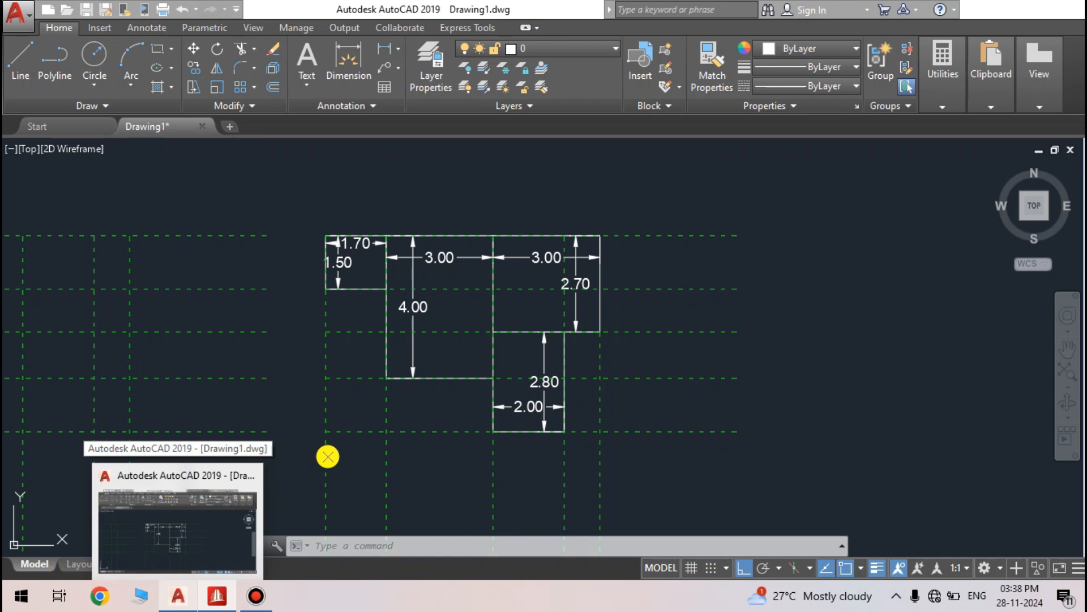
key("ctrl")
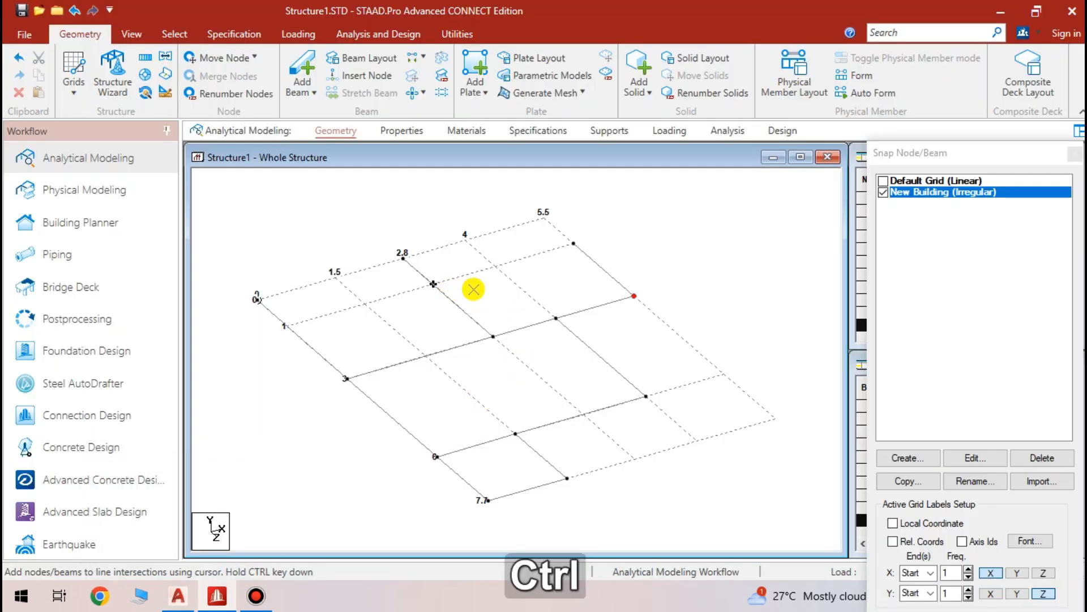
left_click(605, 298)
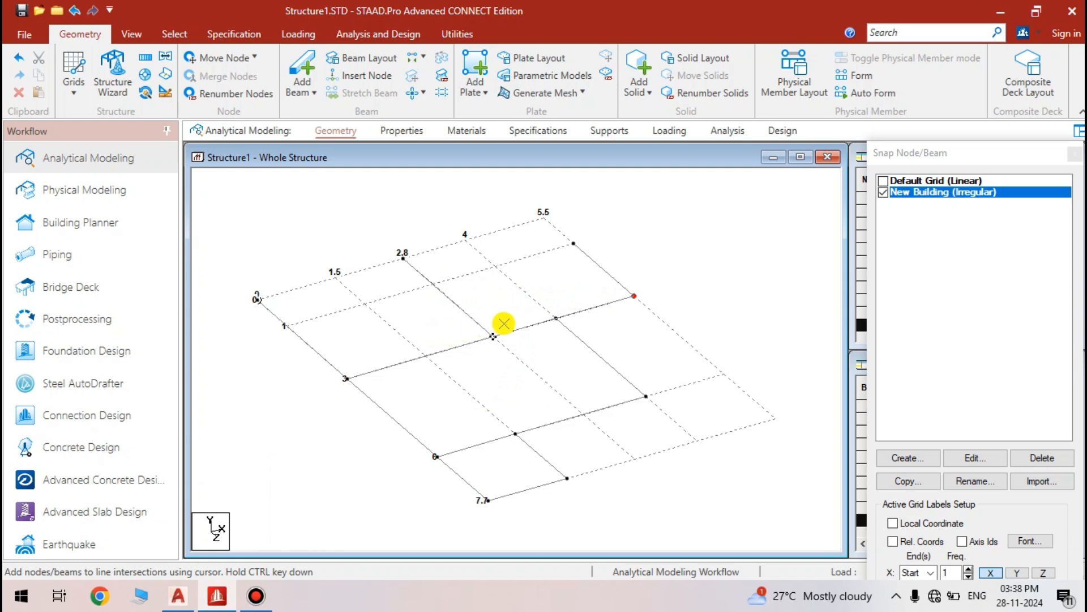
left_click(182, 545)
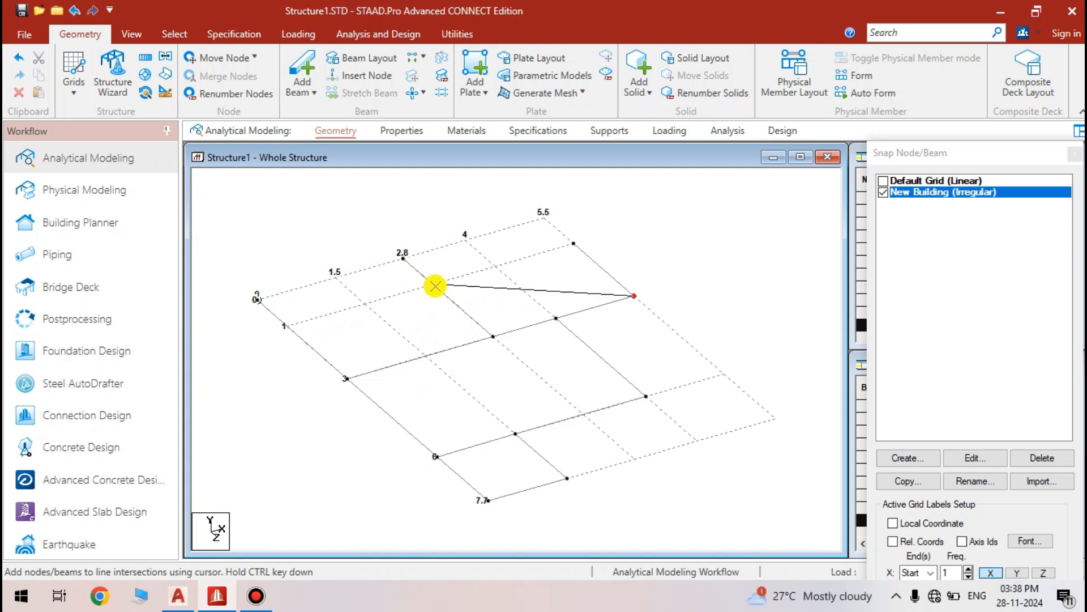
key("ctrl")
left_click(259, 299)
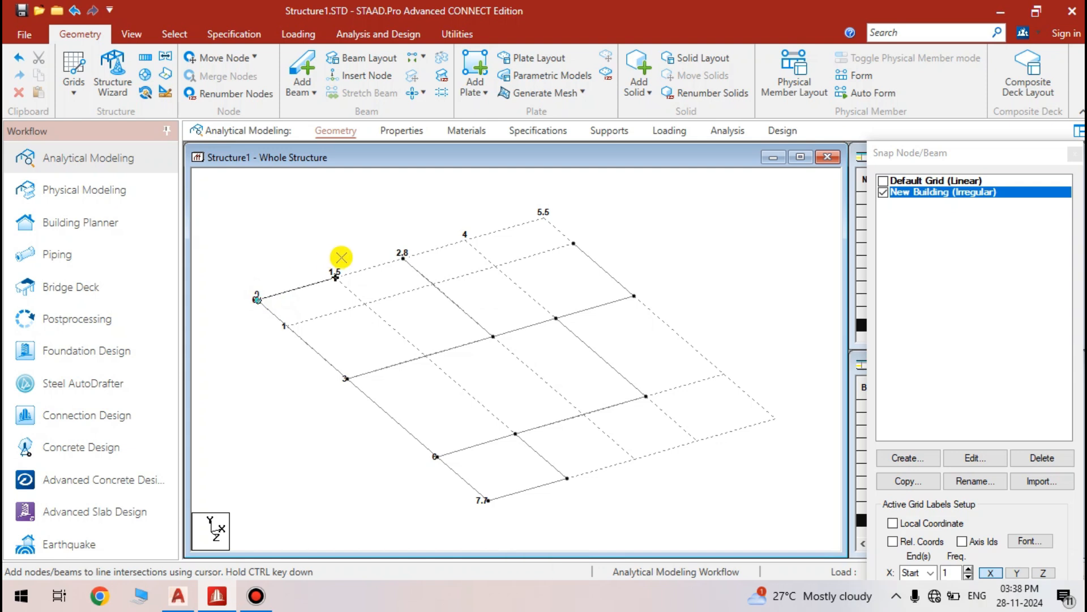
left_click(404, 260)
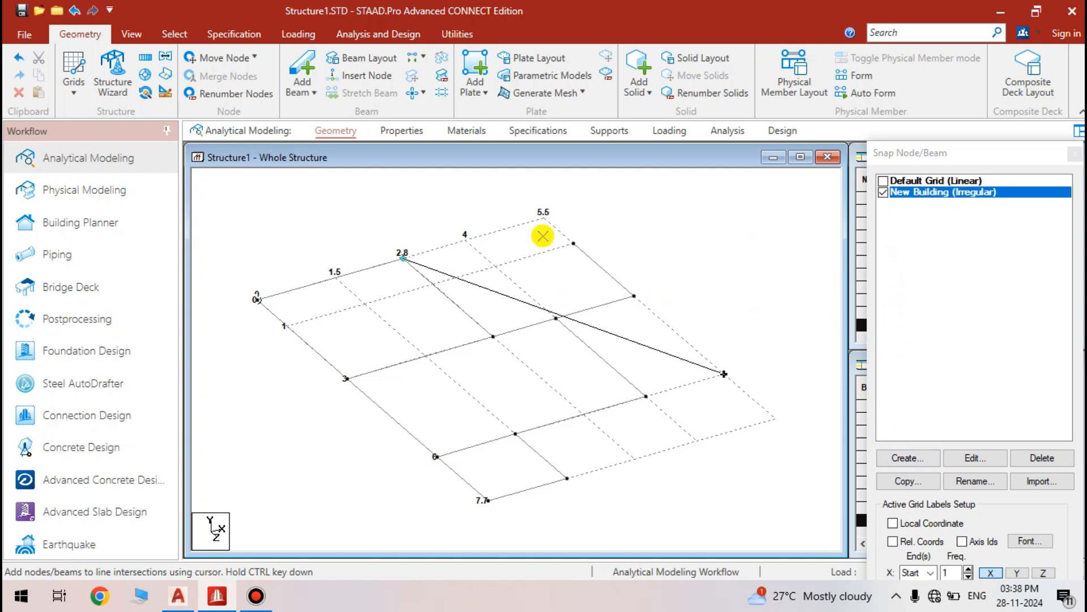
Hide the "New Building" grid and leave the grid beam drawing tool
left_click(884, 192)
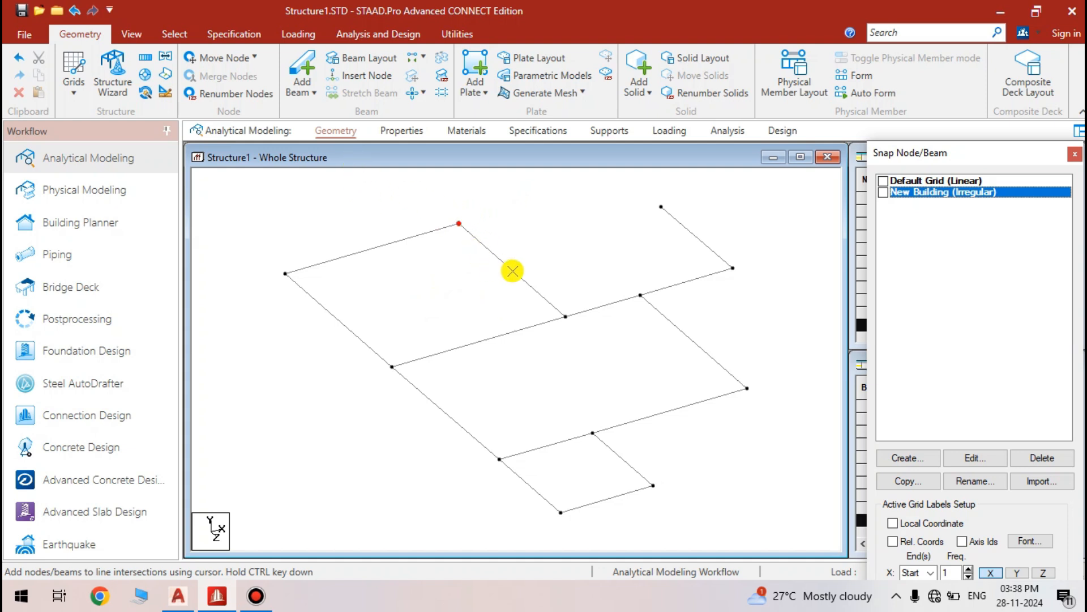
left_click(74, 90)
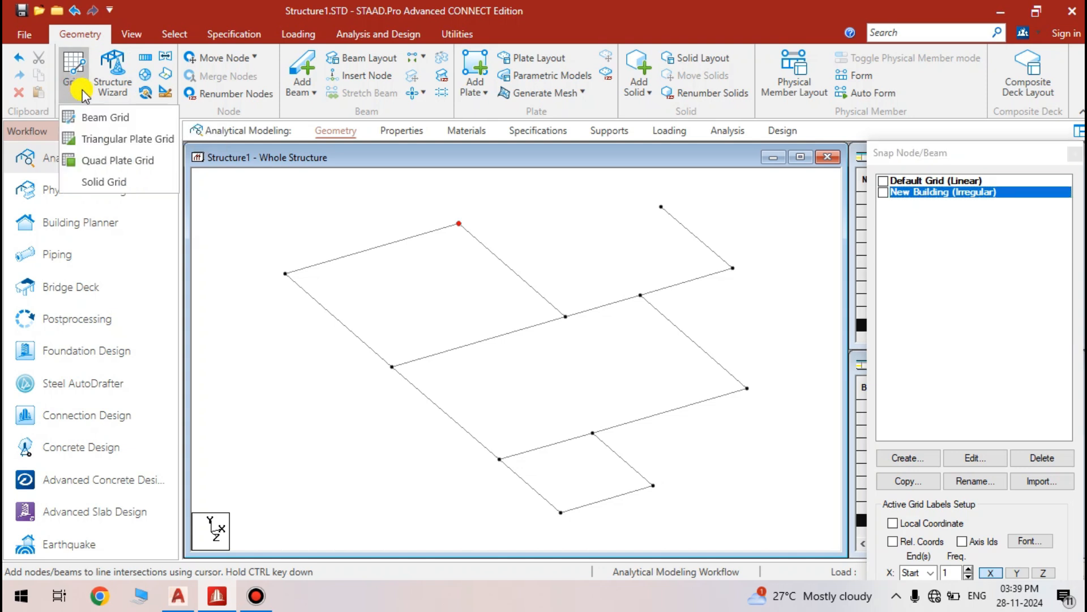
left_click(97, 117)
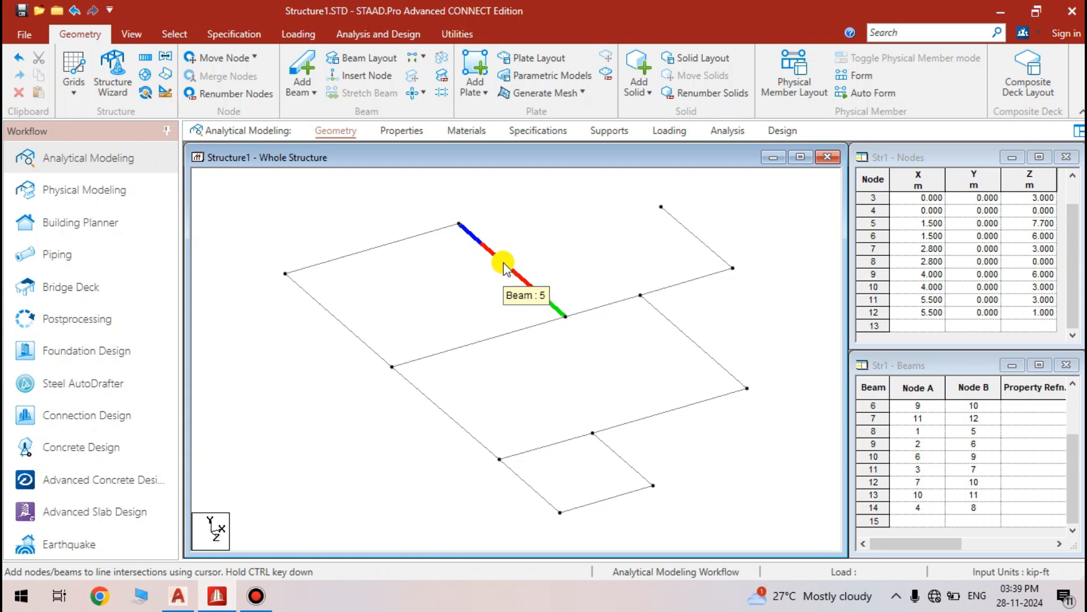
left_click(566, 316)
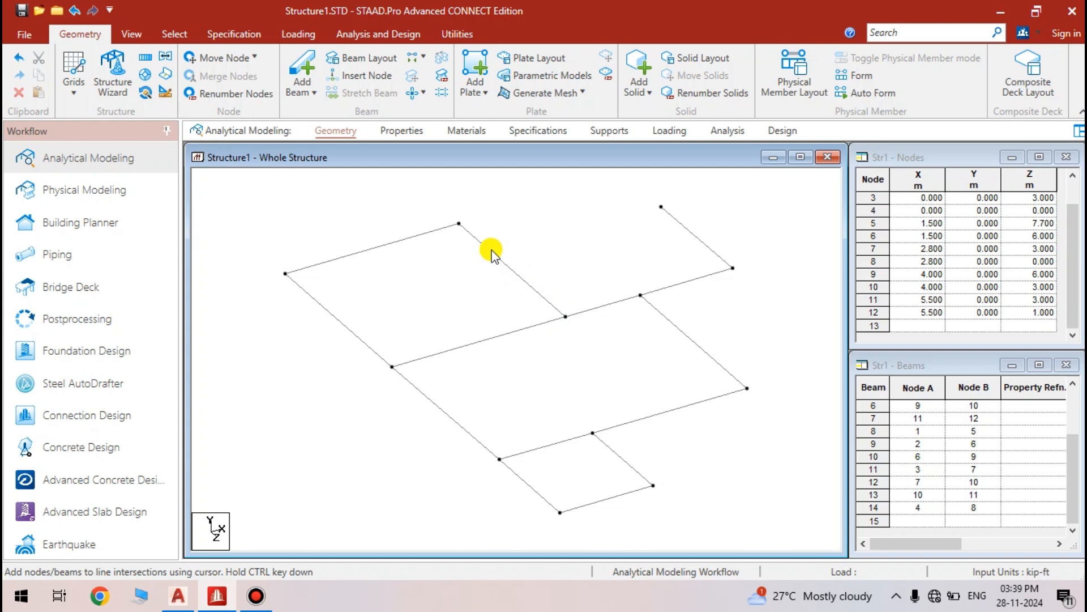
Examine in the AutoCAD plan where the 2.80 room's wall meets the 3.00 by 2.70 room, and return to STAAD.Pro
left_click(179, 596)
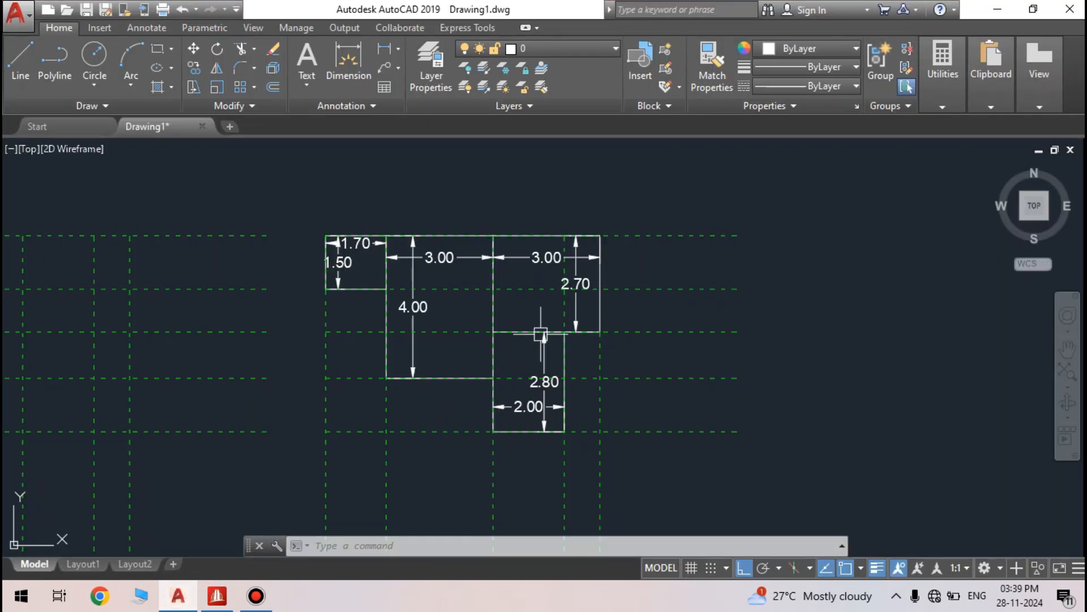
scroll(544, 335, "up", 3)
scroll(560, 331, "down", 1)
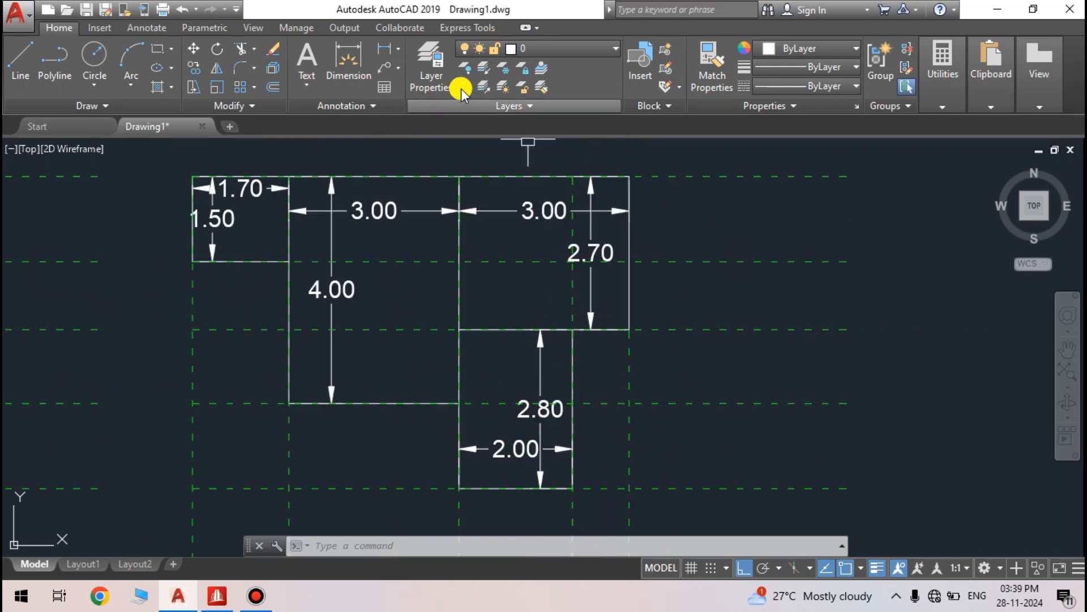
left_click(385, 48)
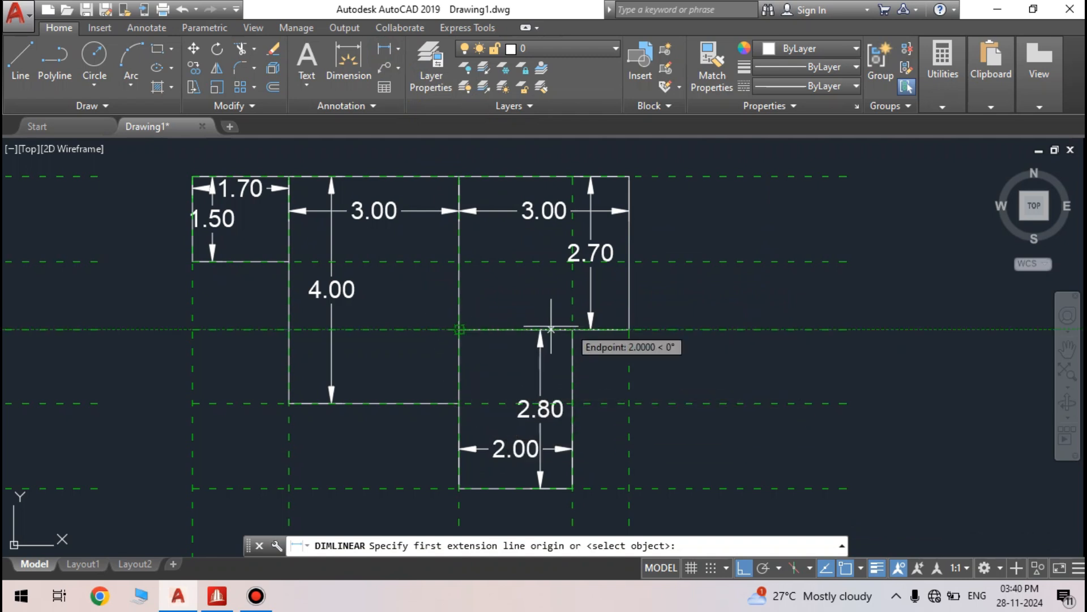
key("Escape")
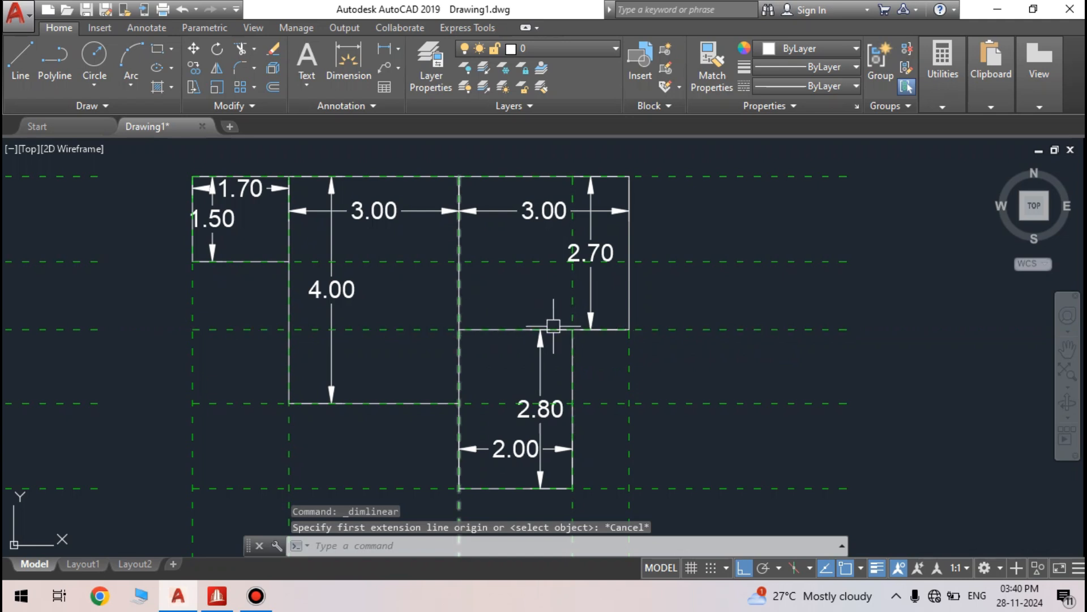
left_click(171, 597)
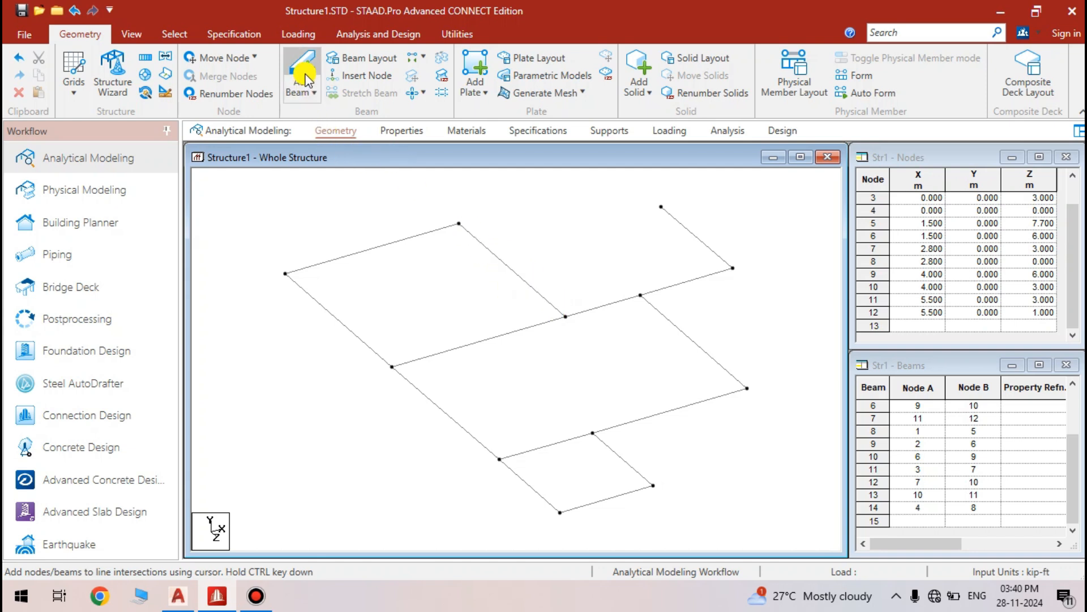
Start adding a beam from a new node on the X = 2.8 beam between Z = 3 and Z = 0
left_click(311, 93)
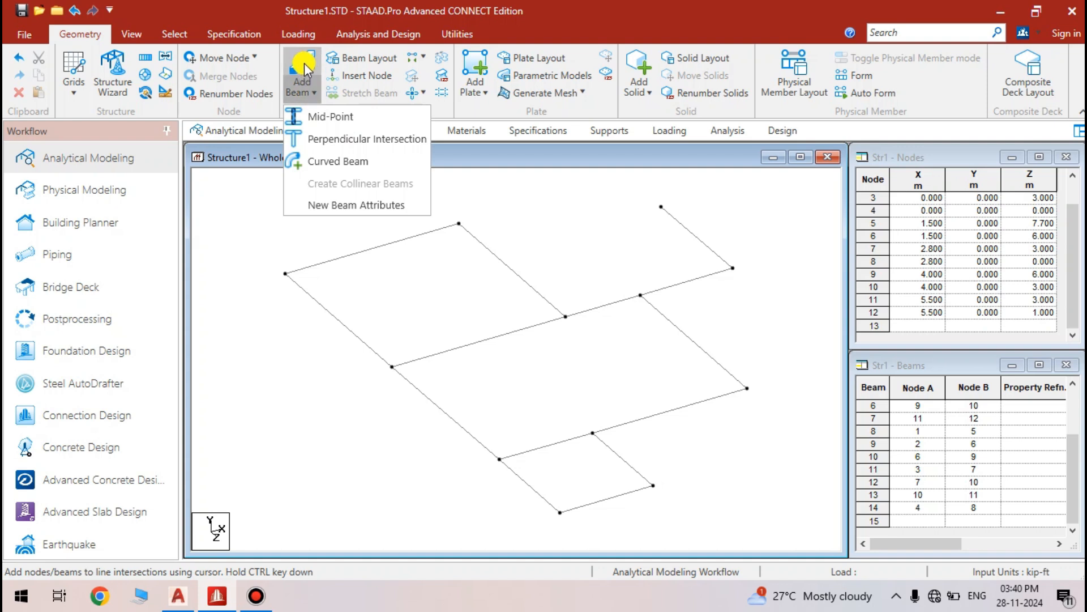
left_click(312, 100)
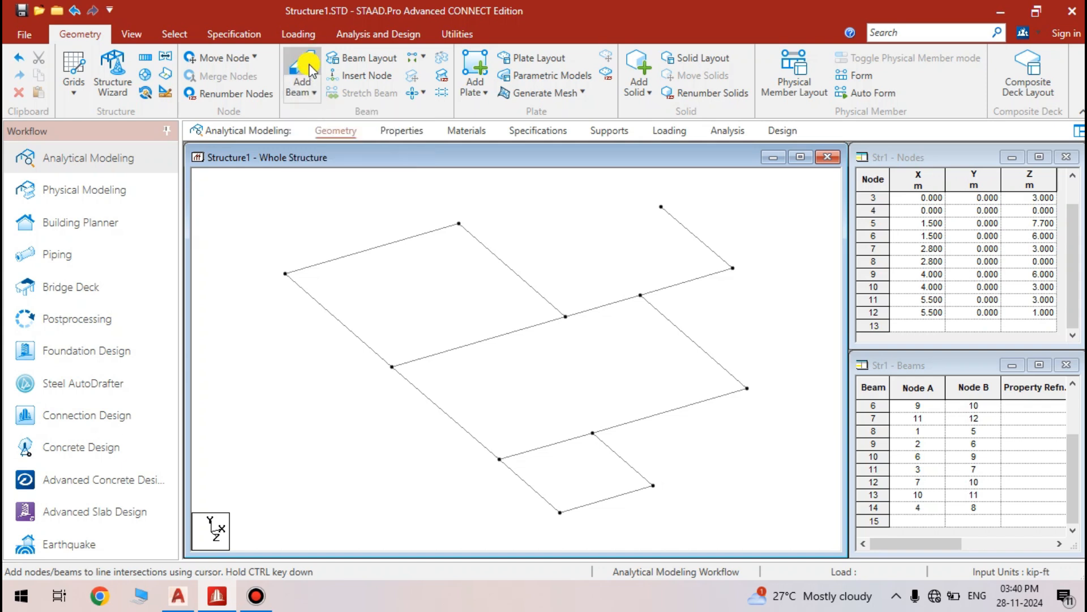
left_click(309, 72)
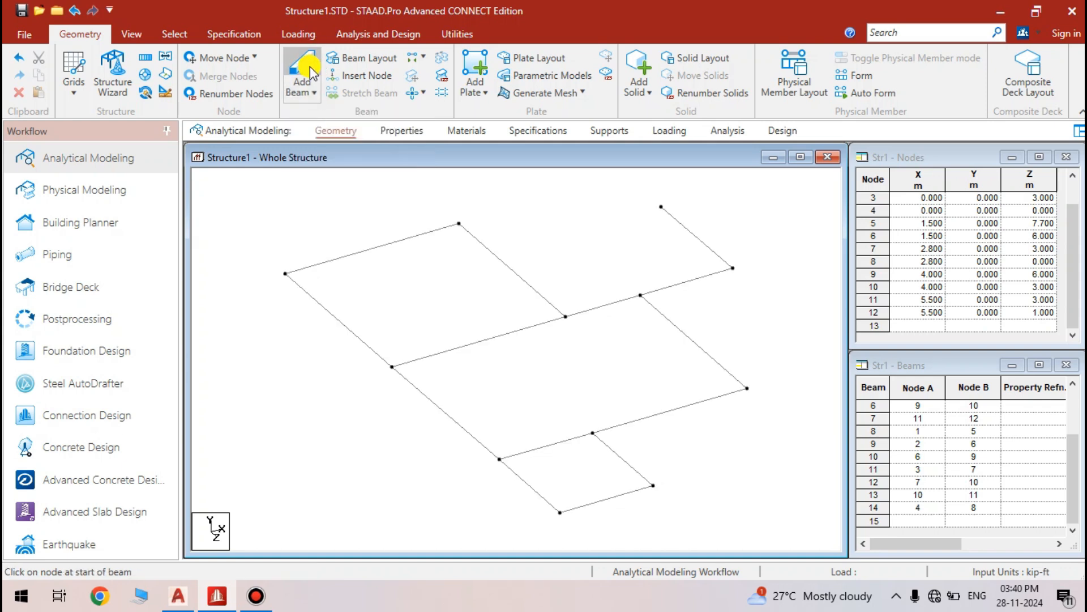
left_click(498, 257)
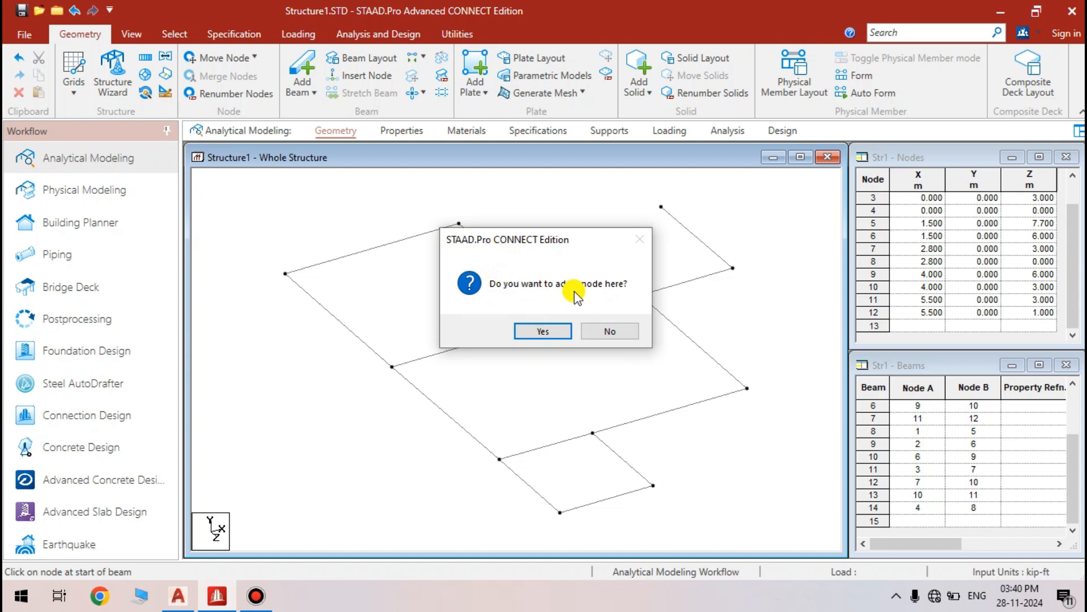
left_click(542, 333)
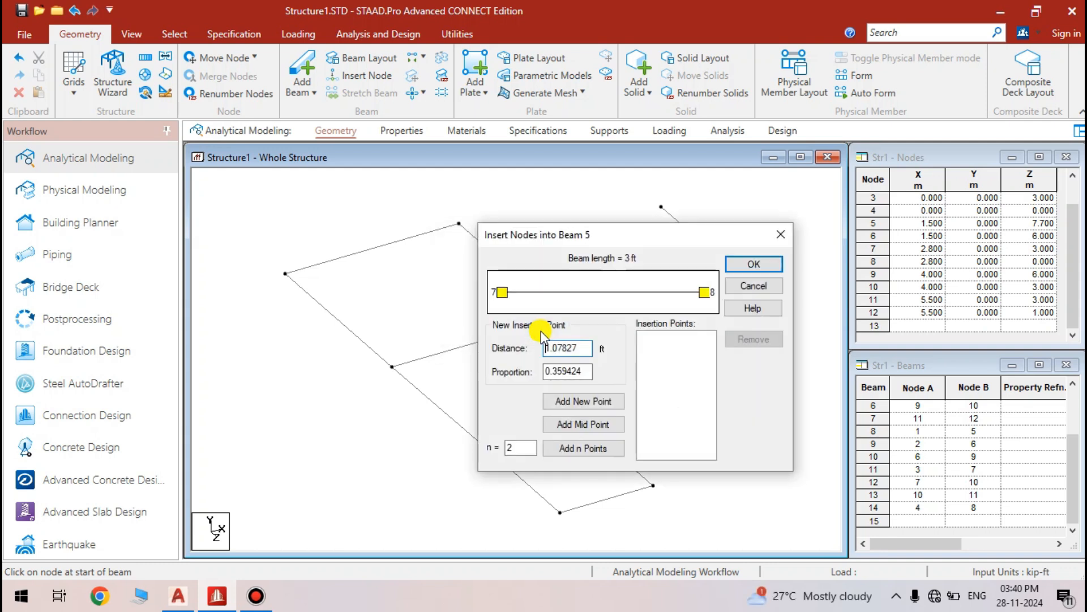
Insert the node at a distance of 2 along the beam, per the AutoCAD plan, and draw a beam from it to the node at X = 5.5, Z = 1
left_click_drag(612, 238, 734, 240)
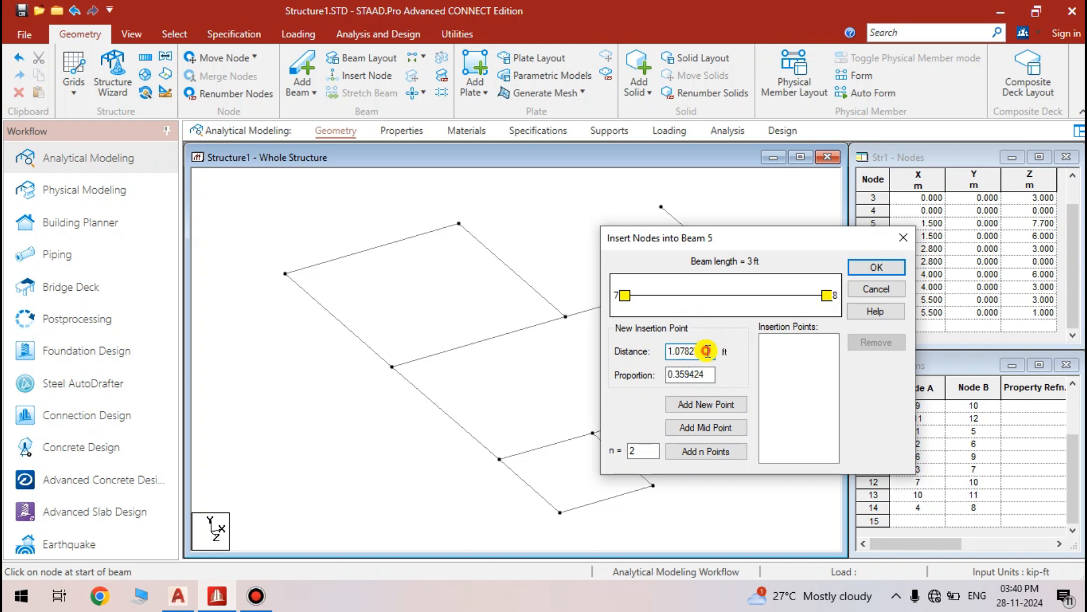
left_click_drag(706, 351, 657, 354)
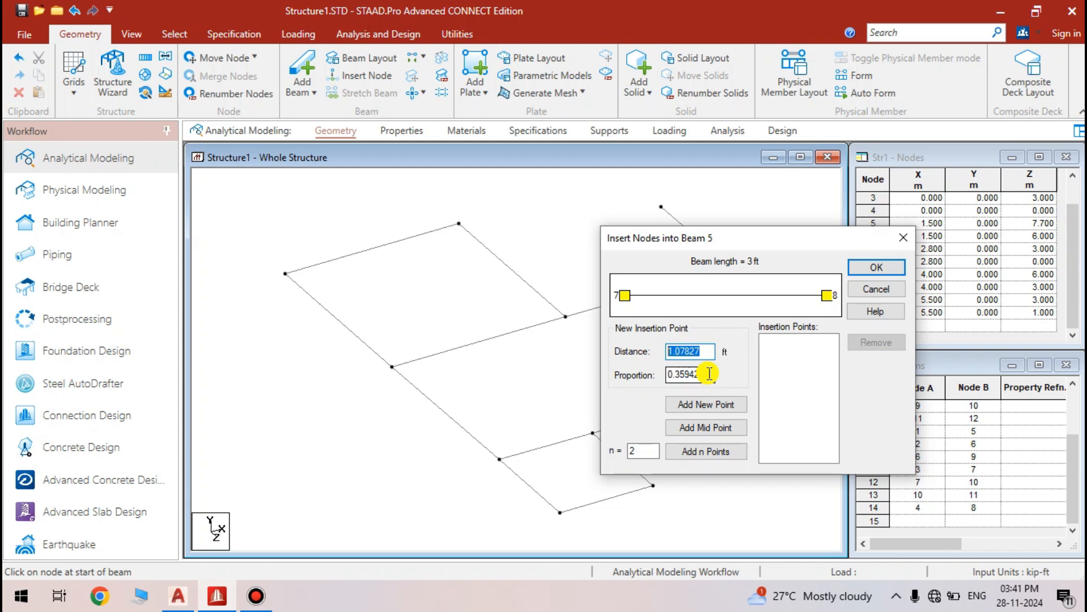
left_click(709, 352)
mouse_move(178, 594)
left_click(158, 539)
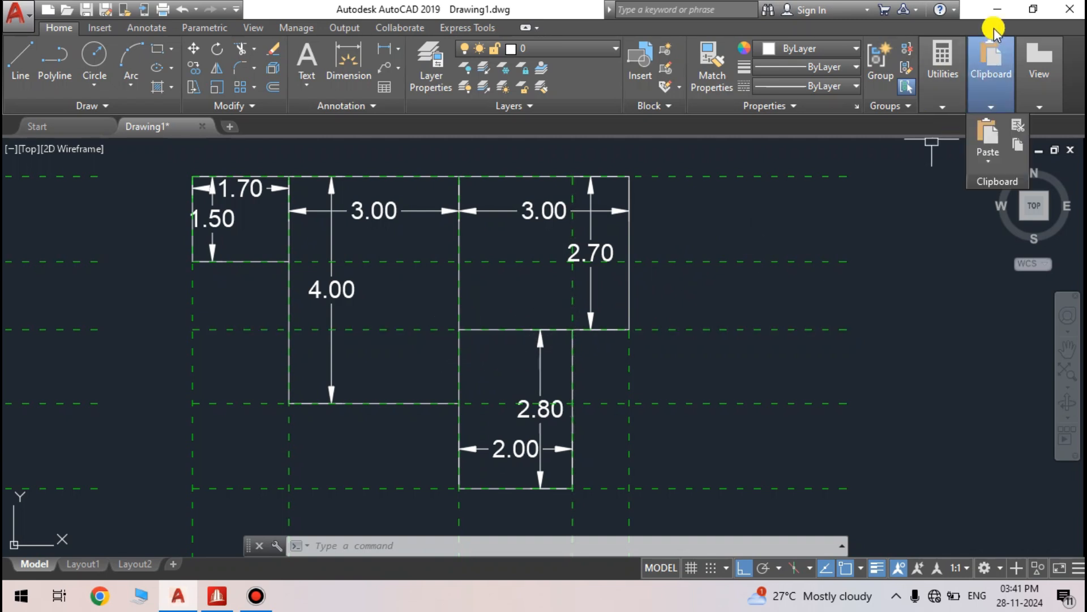
left_click(998, 9)
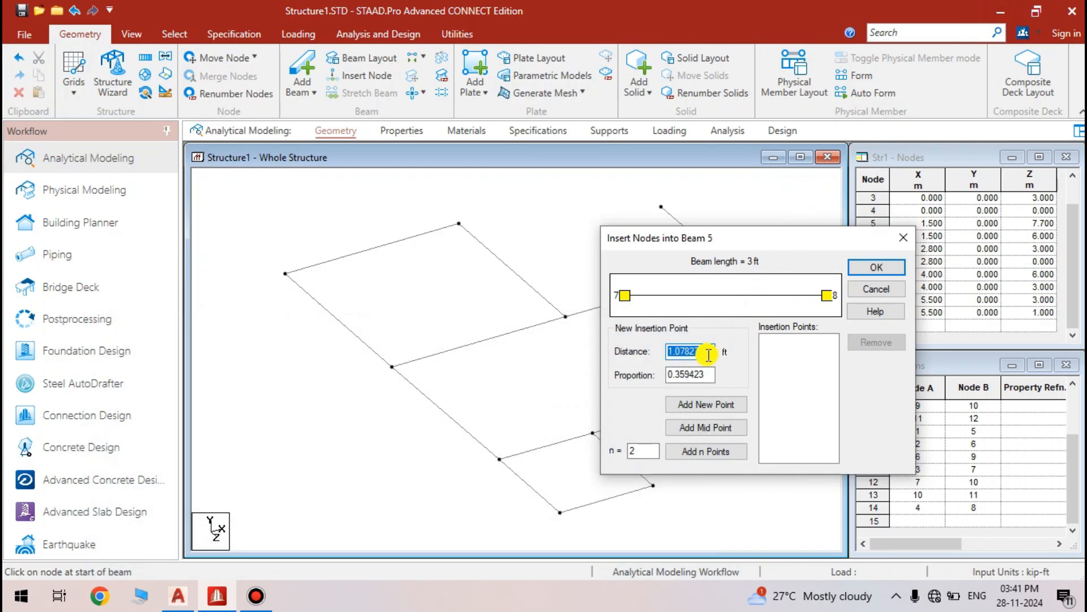
type("2")
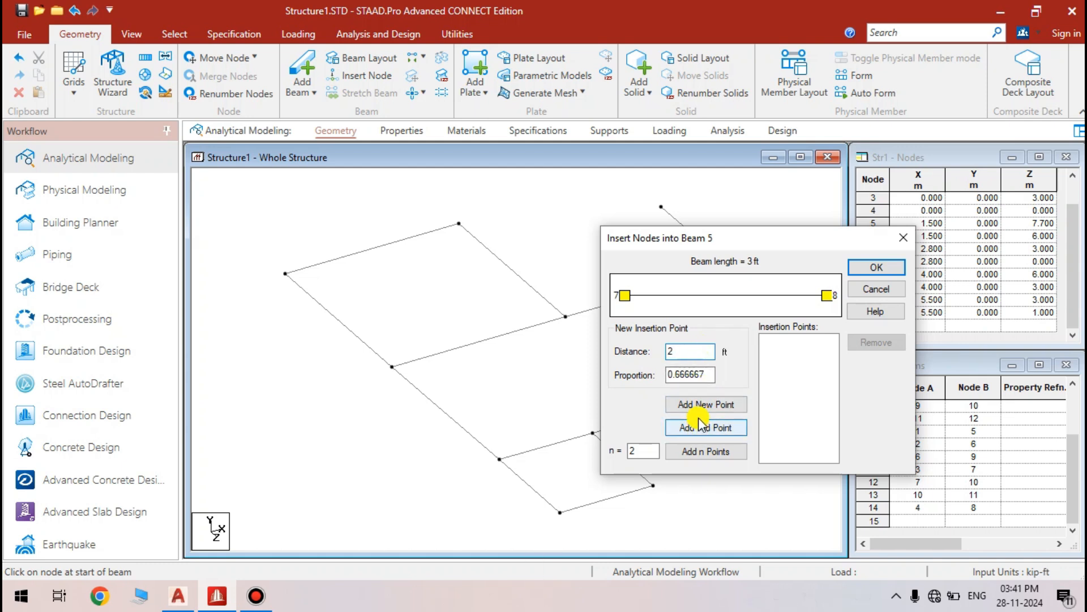
left_click(711, 406)
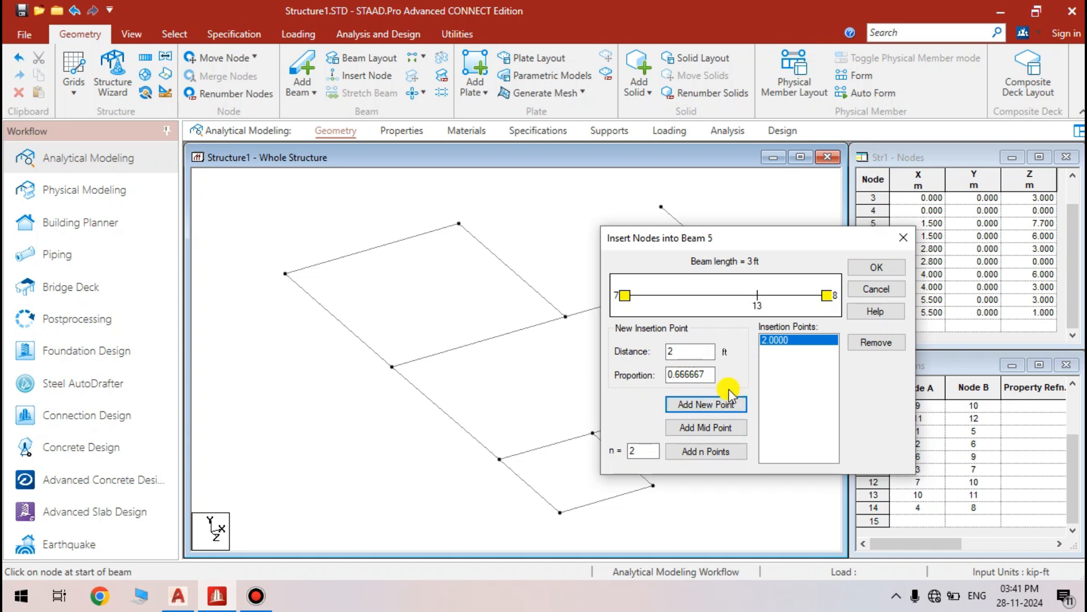
left_click(866, 269)
left_click_drag(494, 254, 661, 205)
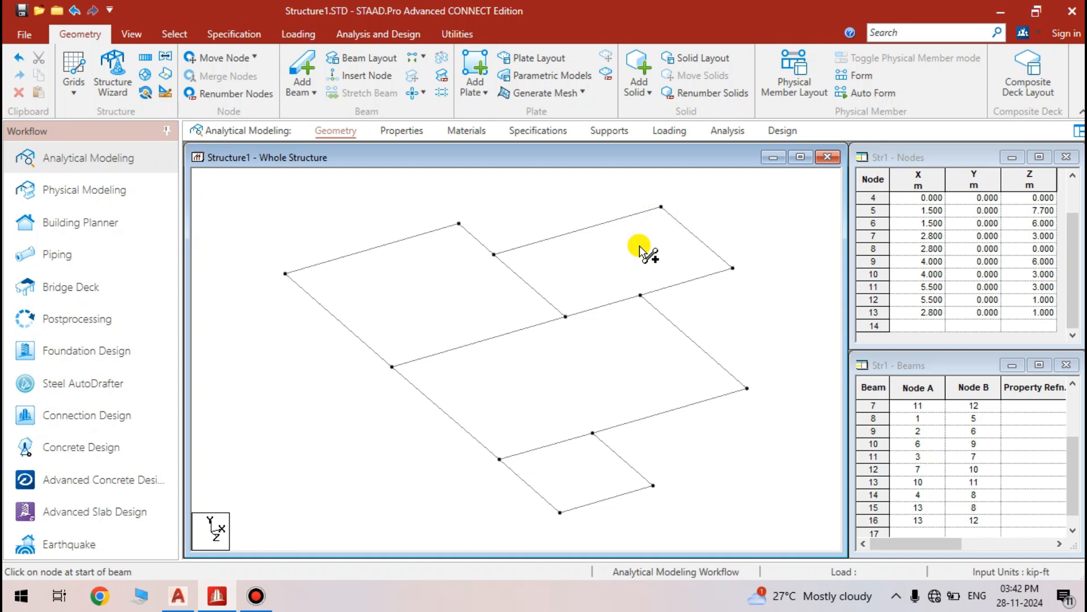
Undo the new cross beam and the node insertion on the X = 2.8 beam
key("ctrl")
key("ctrl+z")
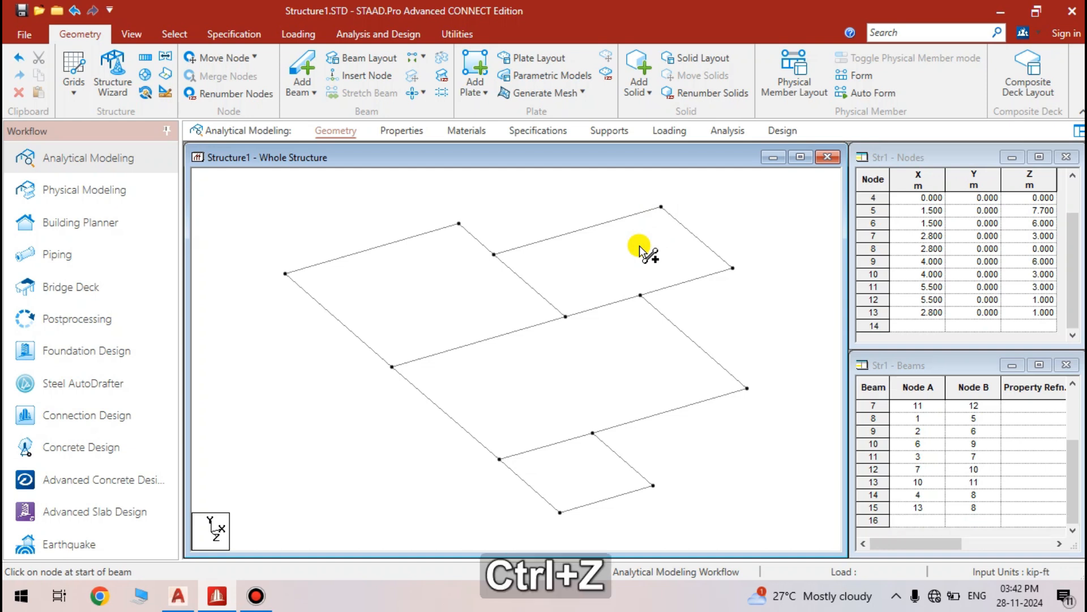
key("ctrl+z")
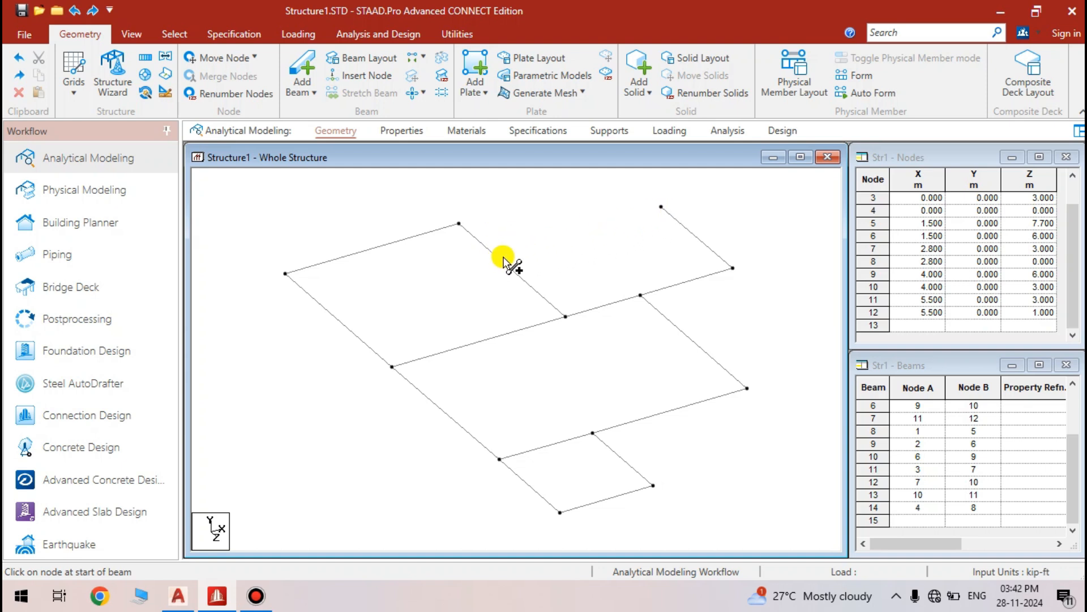
Insert a node at a distance of 2 along the X = 2.8 beam and draw a beam from it to the node at X = 5.5, Z = 1
left_click(306, 69)
left_click(498, 256)
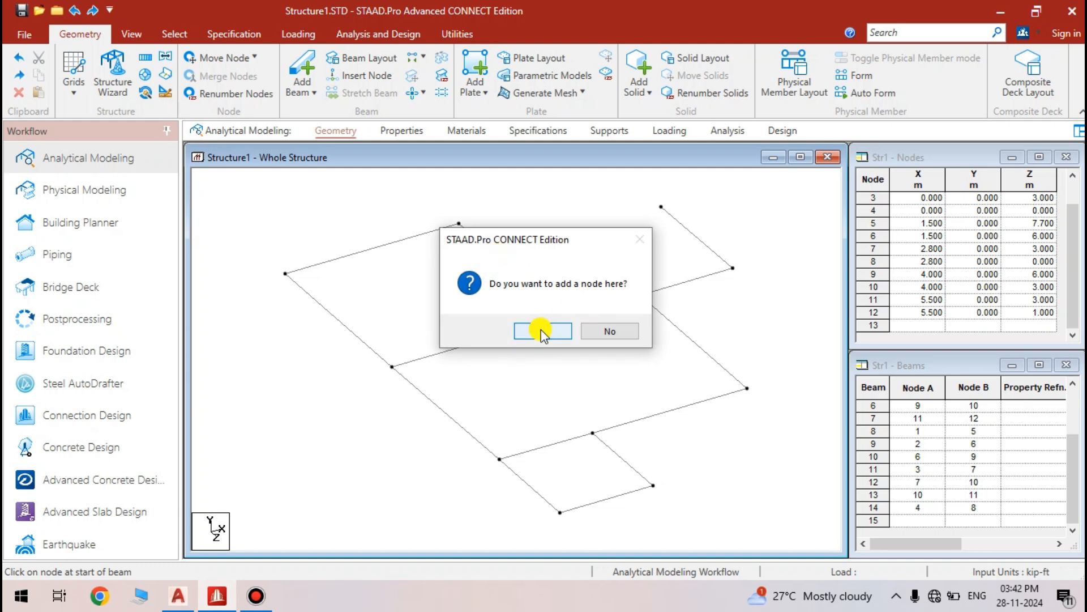
left_click(541, 329)
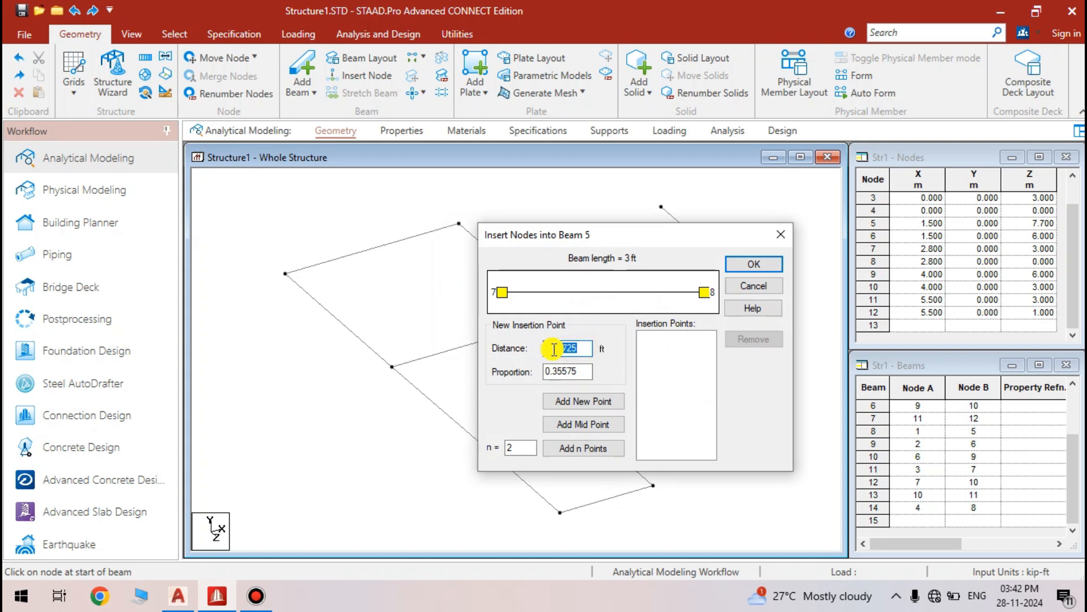
double_click(566, 349)
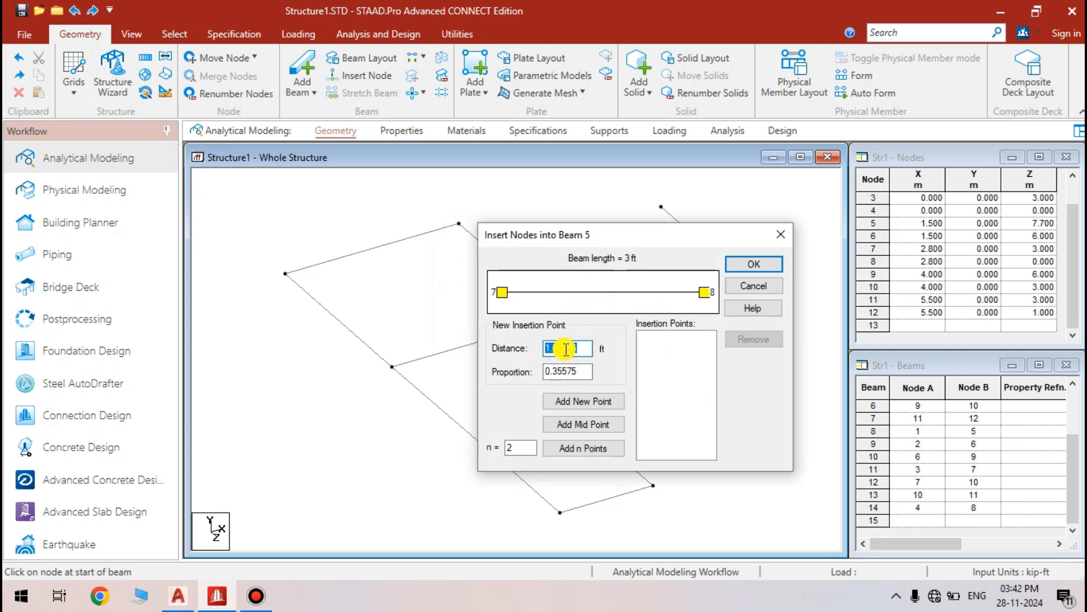
type("2")
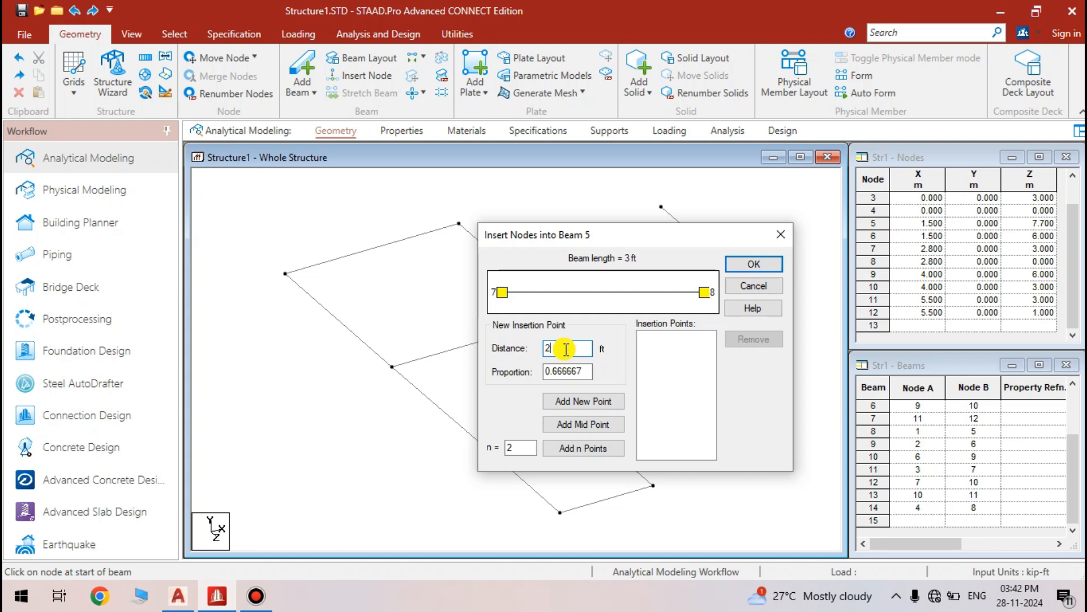
left_click(596, 403)
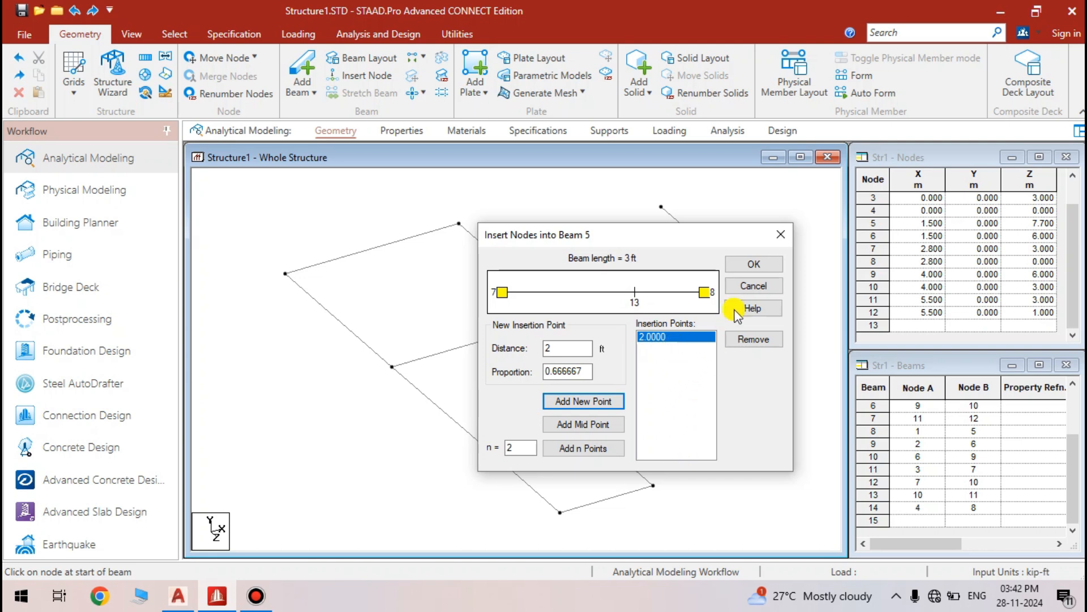
left_click(751, 263)
left_click_drag(748, 264, 661, 207)
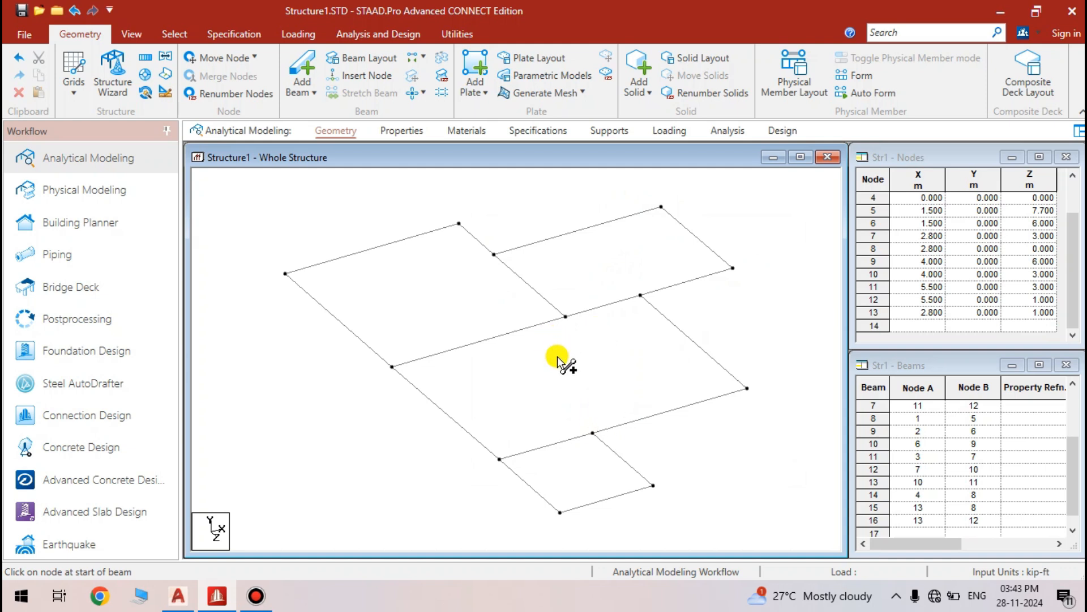
View the beam layout in plan and compare it with the dimensioned AutoCAD floor plan, returning to STAAD.Pro
left_click(134, 34)
left_click(327, 56)
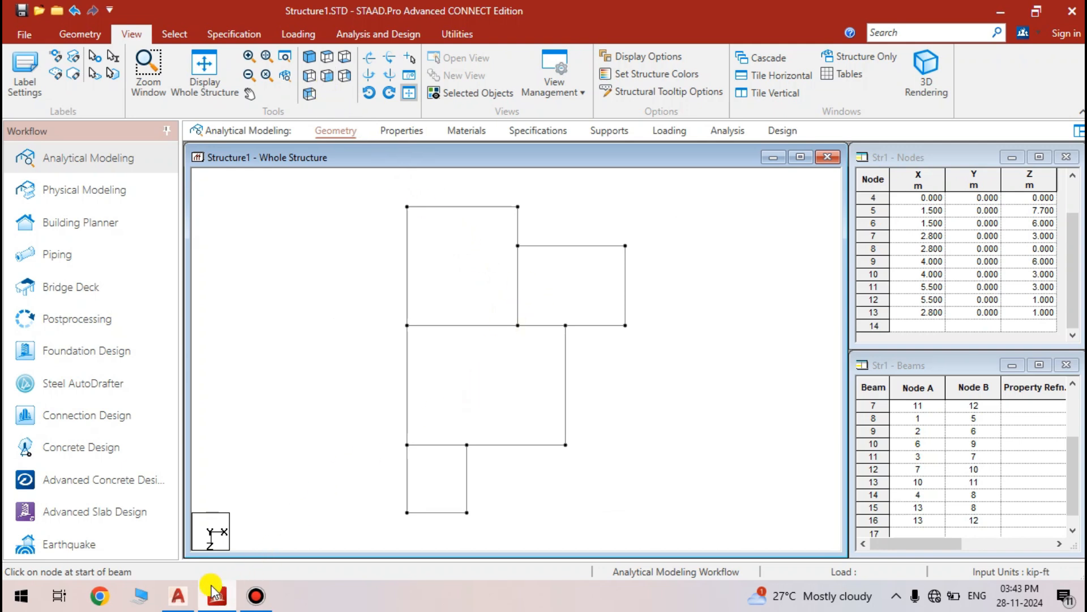
left_click(180, 600)
scroll(532, 237, "down", 3)
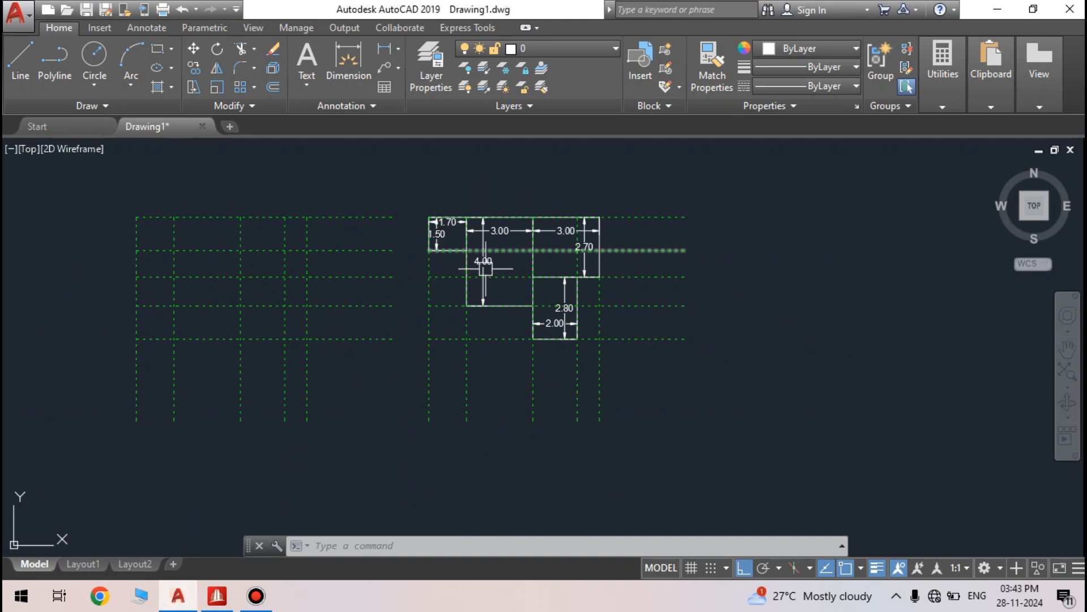
scroll(418, 226, "up", 2)
scroll(443, 225, "down", 4)
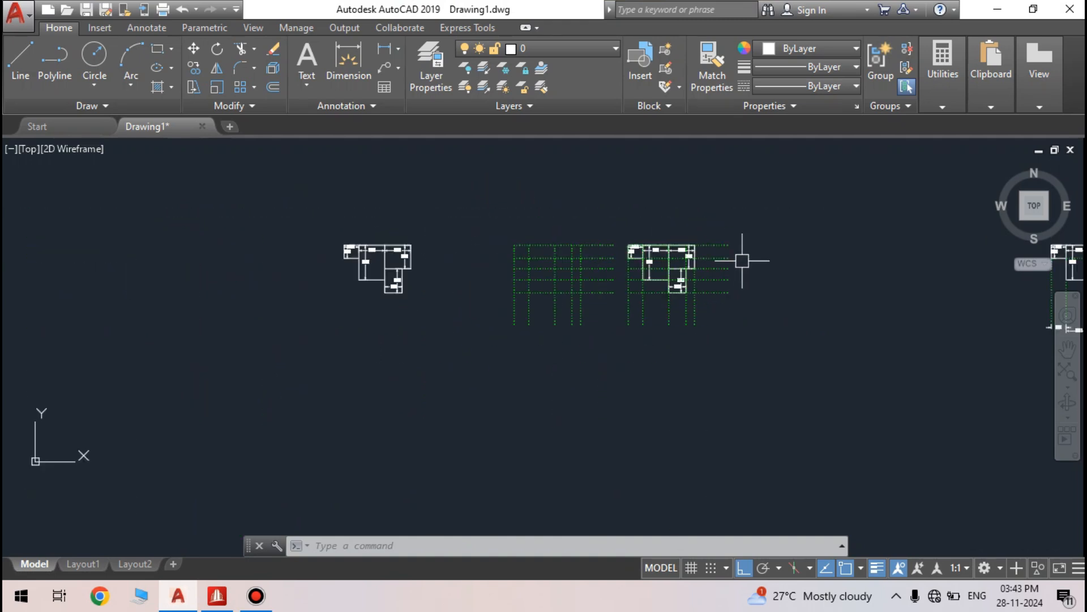
scroll(537, 291, "up", 4)
middle_click_drag(451, 374, 461, 294)
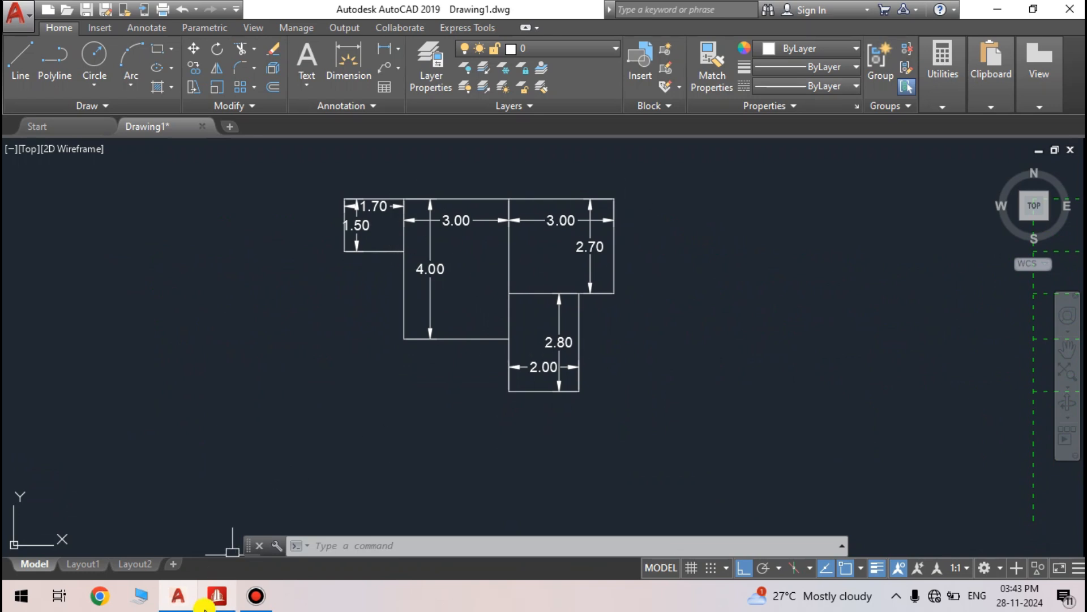
left_click(222, 597)
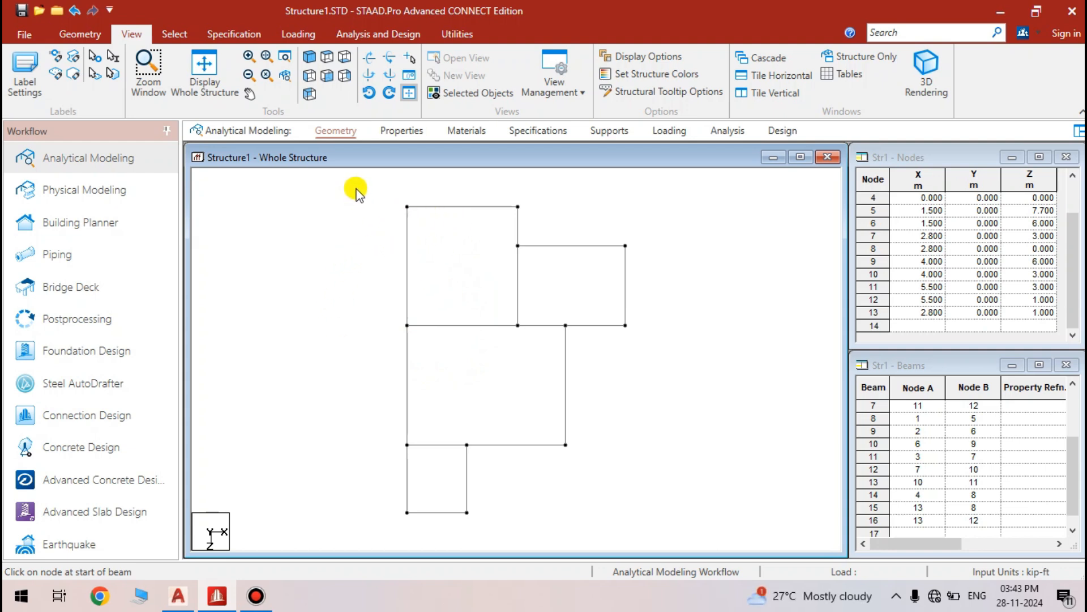
Select all beams of the floor plan and set up a Translational Repeat in the global Y direction
left_click_drag(353, 186, 685, 531)
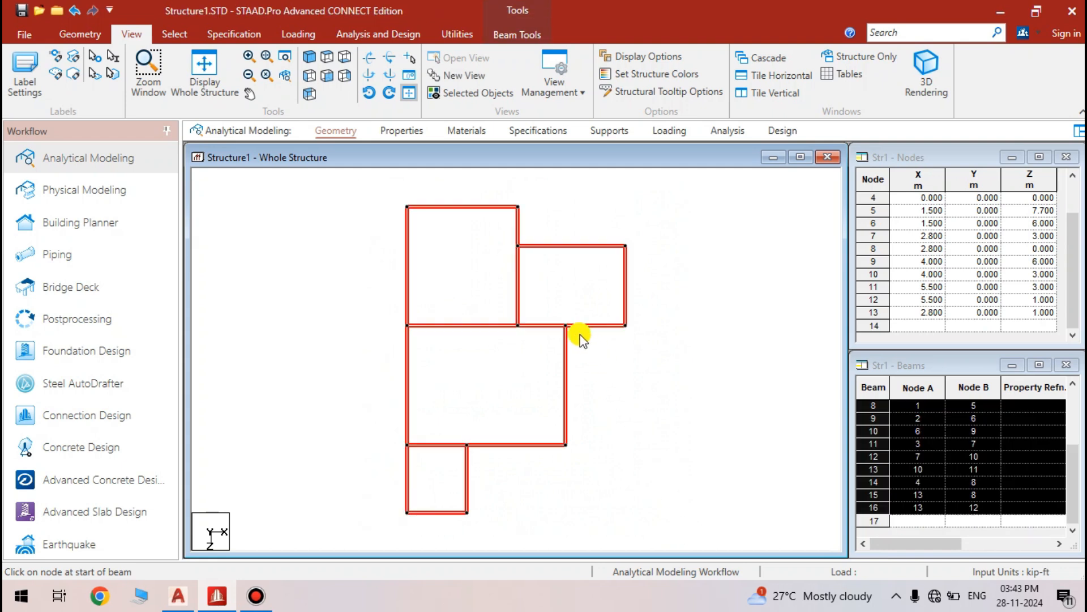
left_click(372, 206)
left_click_drag(613, 434, 686, 530)
left_click(91, 36)
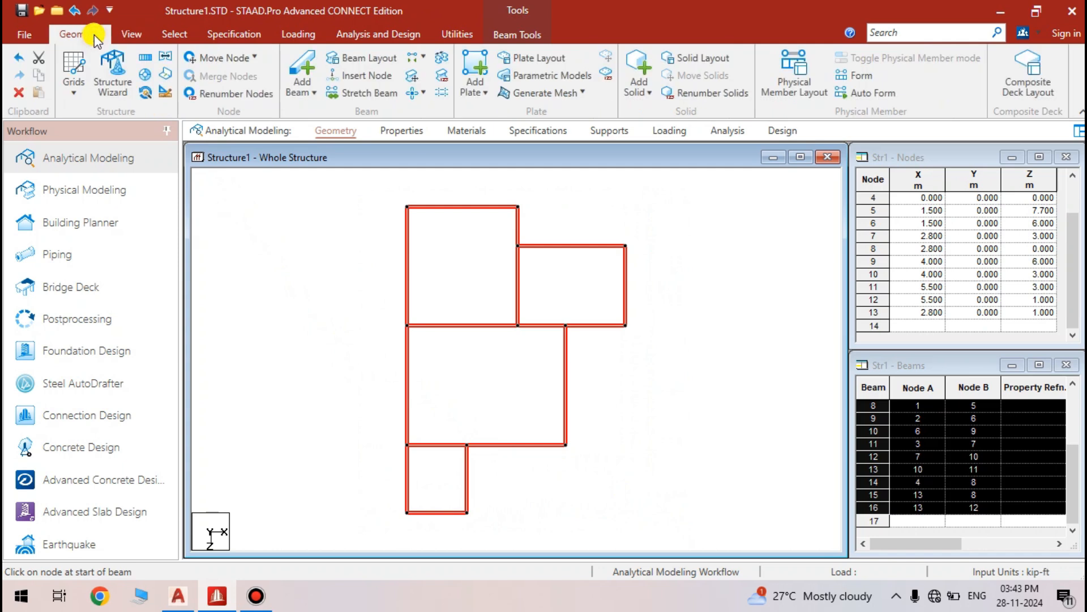
left_click(146, 62)
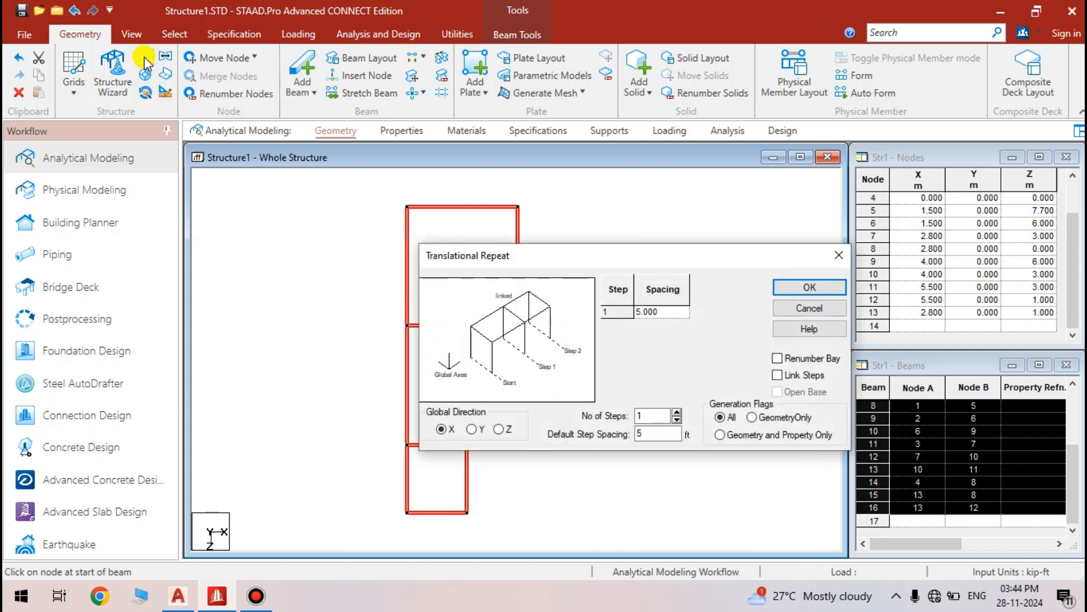
left_click(472, 429)
left_click_drag(555, 259, 702, 195)
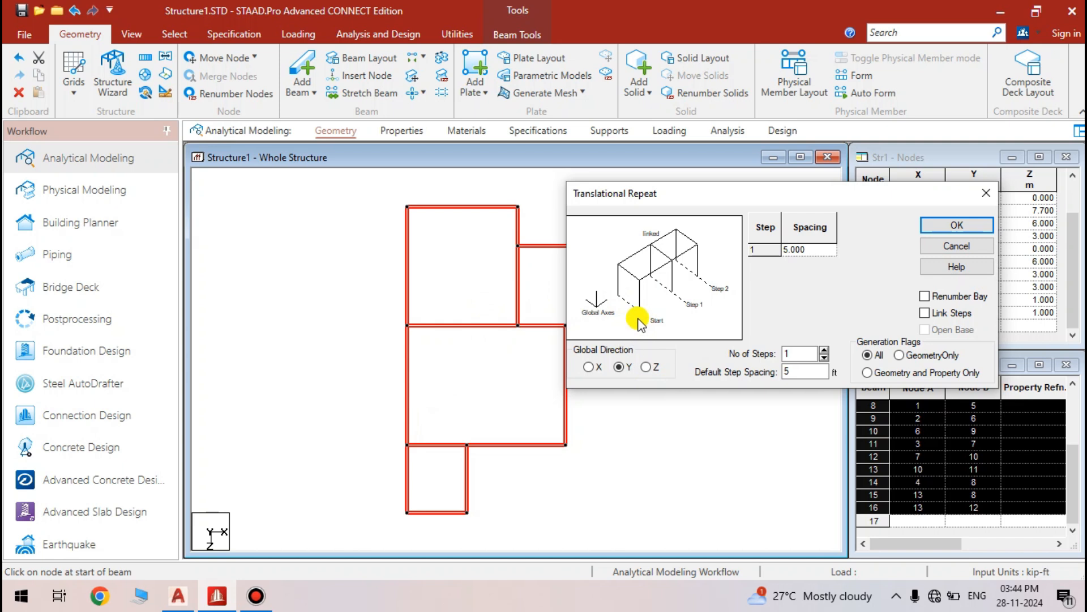
Set the repeat's default step spacing to 3 ft and the number of steps to 7
double_click(795, 371)
type("3")
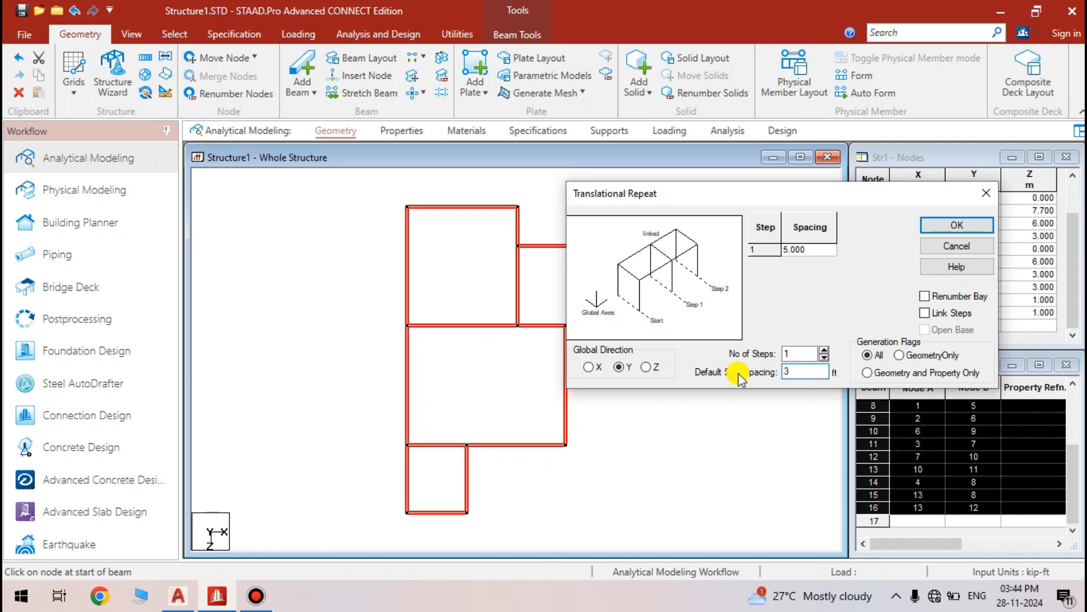
left_click(792, 371)
left_click(826, 349)
left_click(827, 350)
left_click(827, 350)
left_click(827, 350)
left_click(827, 349)
left_click(826, 349)
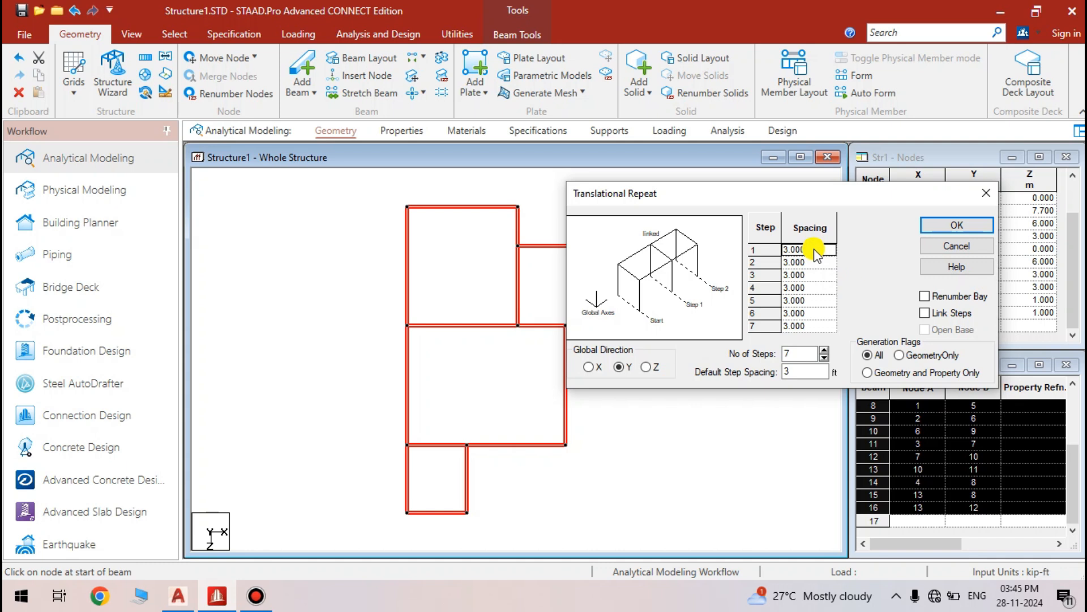
Set the first step's spacing to 2.8, enable linked steps, and generate the repeated storeys
key("BackSpace")
left_click(814, 249)
key("BackSpace")
type("2.8")
left_click(925, 313)
left_click(619, 366)
left_click(923, 315)
left_click(927, 228)
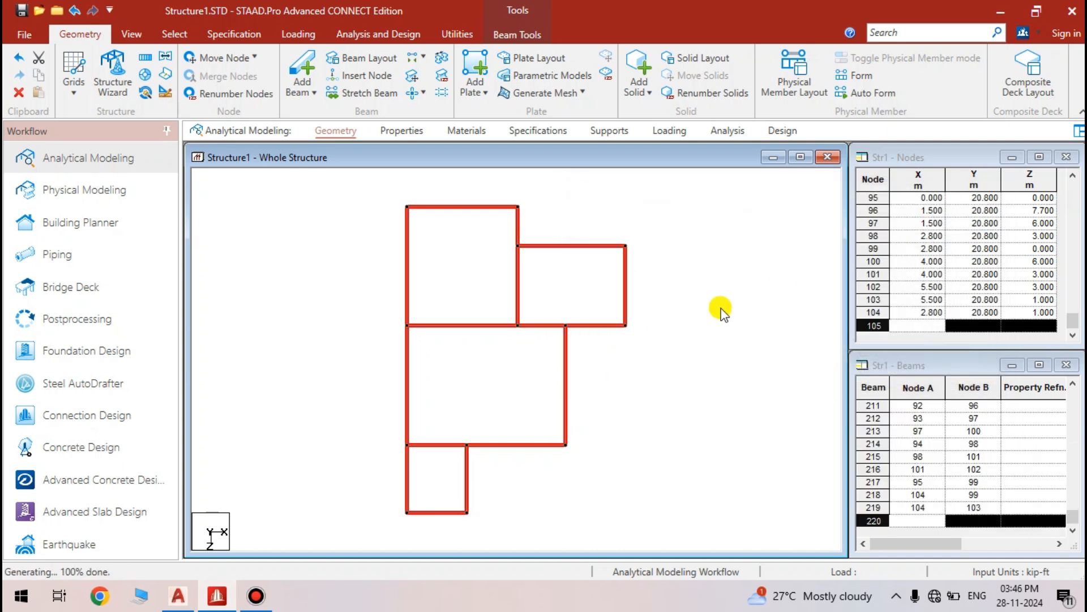
Show the generated multi-storey frame in isometric view and clear the beam selection
left_click(137, 35)
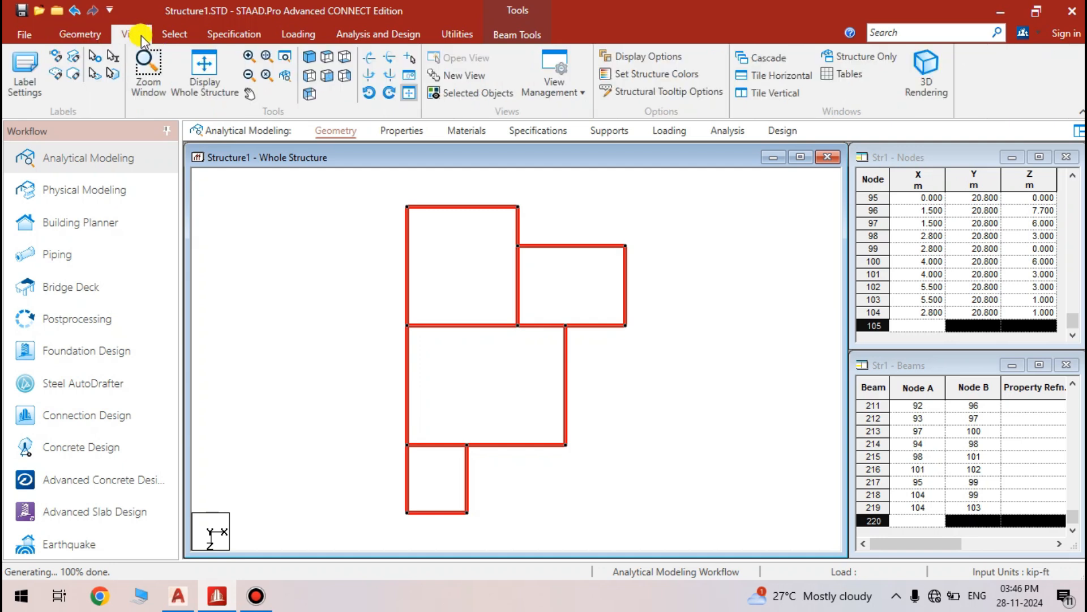
left_click(307, 57)
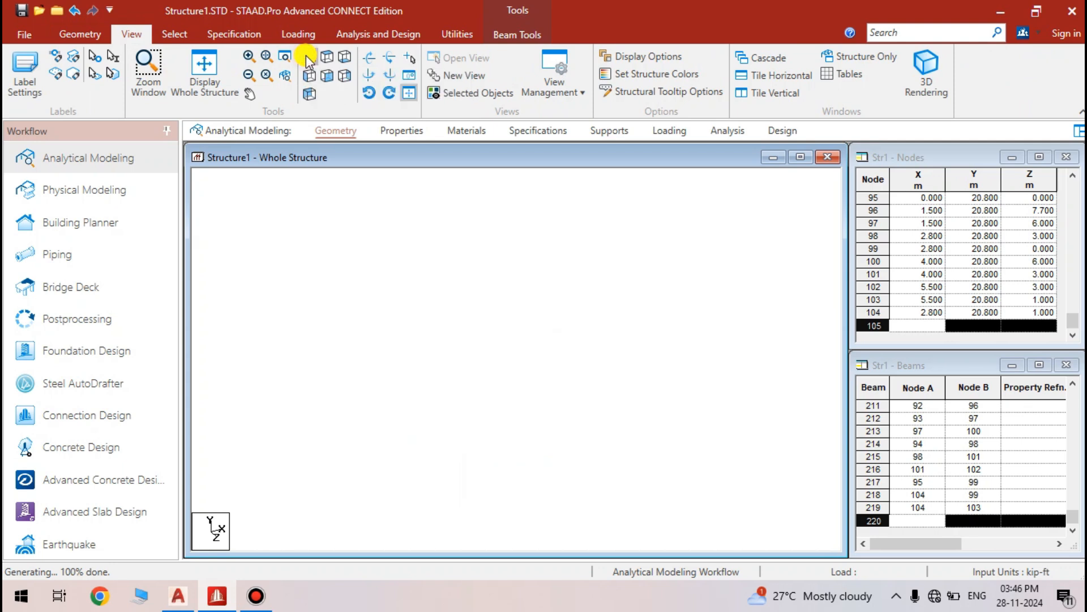
left_click(421, 408)
scroll(495, 499, "up", 2)
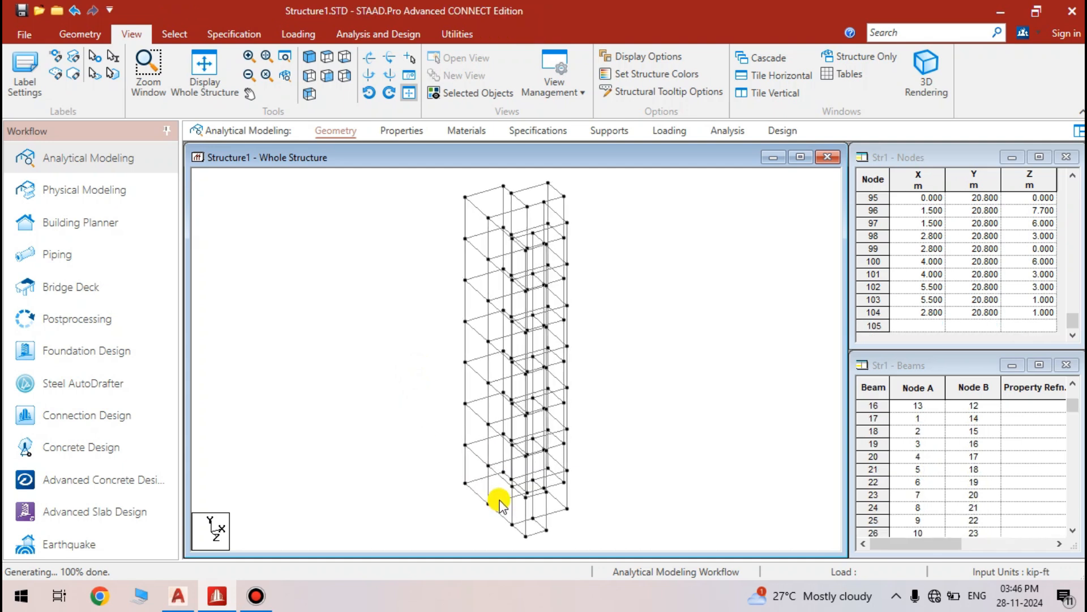
Examine the base-level beams of the frame by picking individual ones, and clear the selection
middle_click_drag(595, 397, 592, 236)
scroll(524, 368, "up", 1)
scroll(510, 407, "up", 2)
middle_click_drag(646, 382, 661, 296)
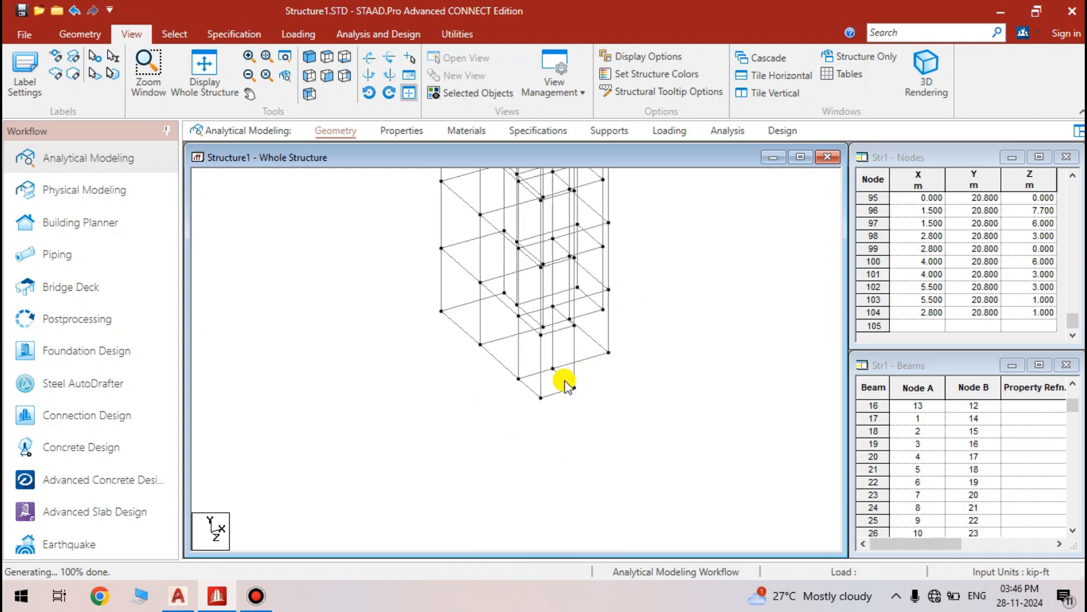
scroll(563, 376, "up", 1)
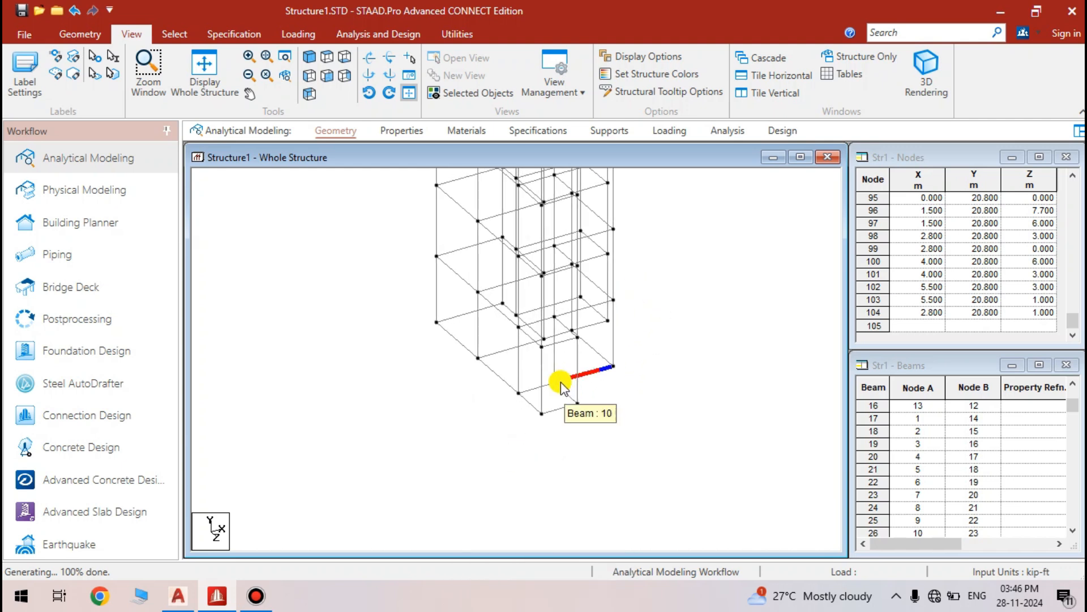
left_click(461, 316)
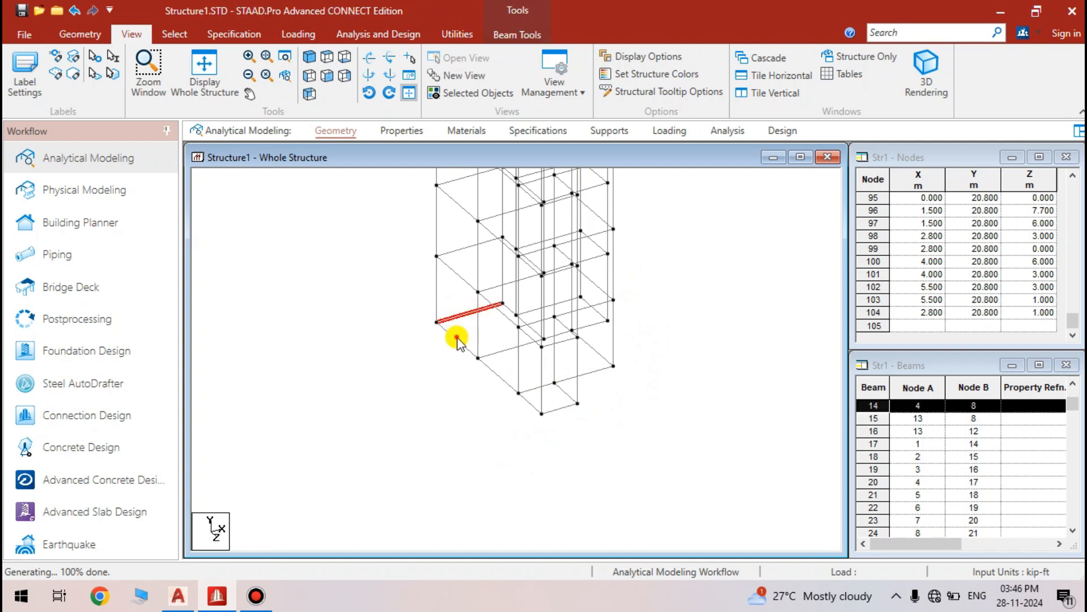
left_click(498, 376)
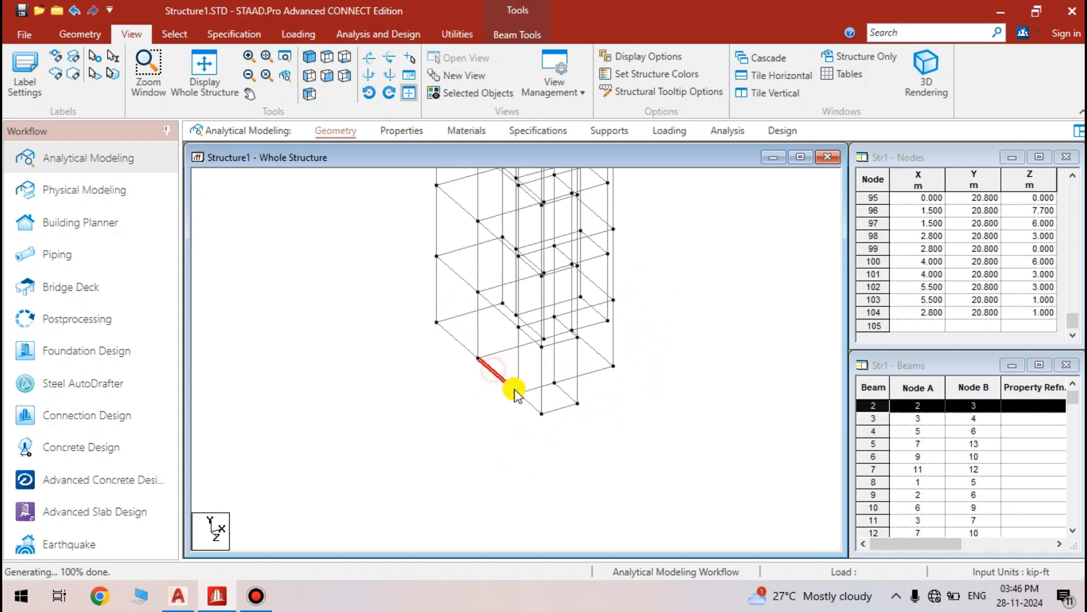
left_click(561, 408)
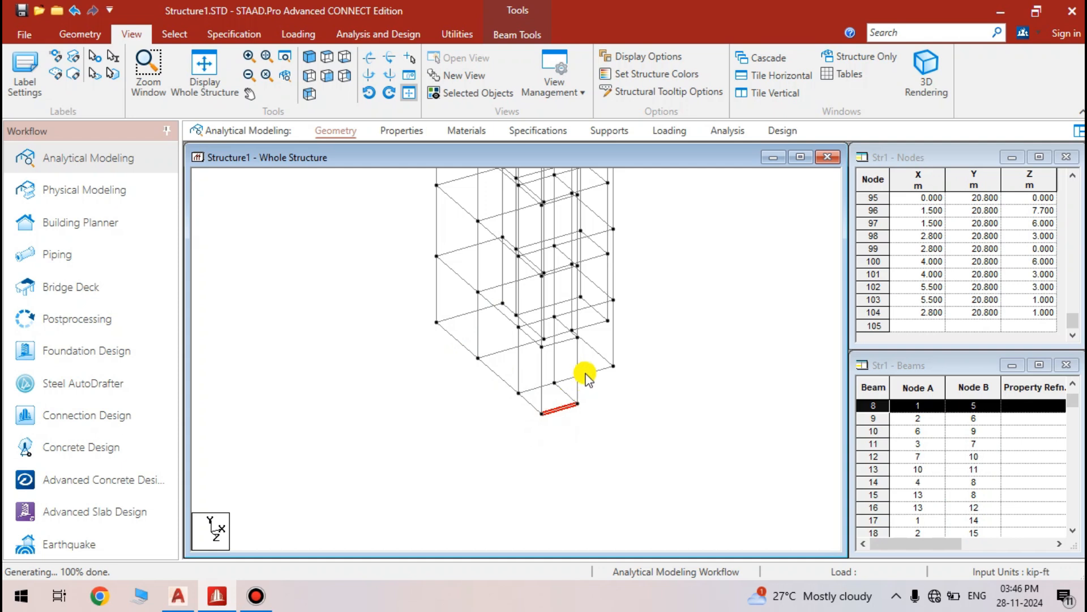
left_click(634, 383)
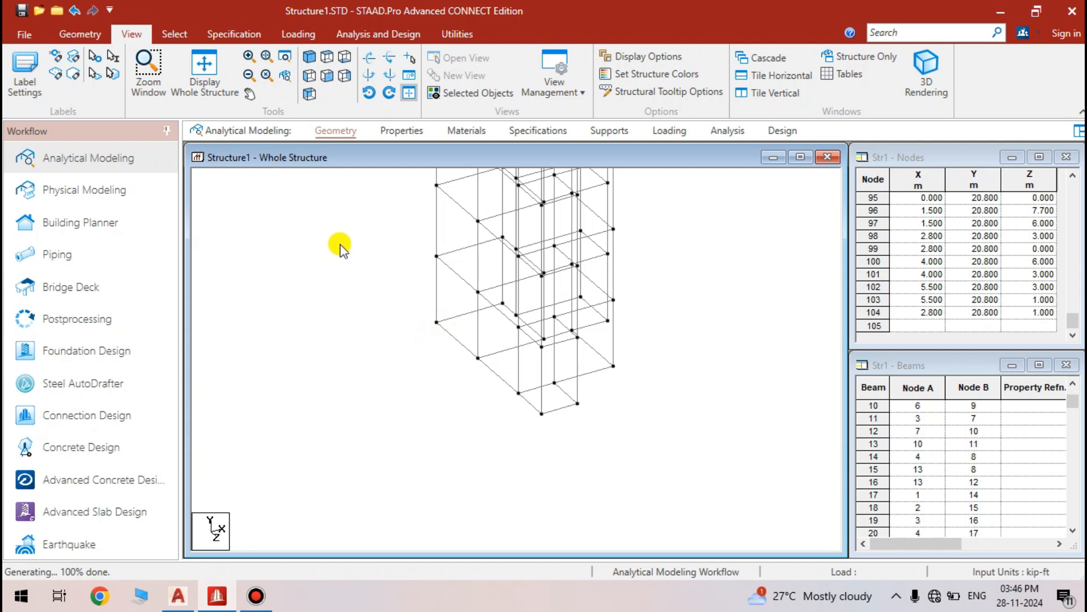
Examine the frame's lowest storeys and the column at the X = 0, Z = 0 base corner, and clear the selection
scroll(517, 436, "down", 2)
middle_click_drag(622, 280, 612, 401)
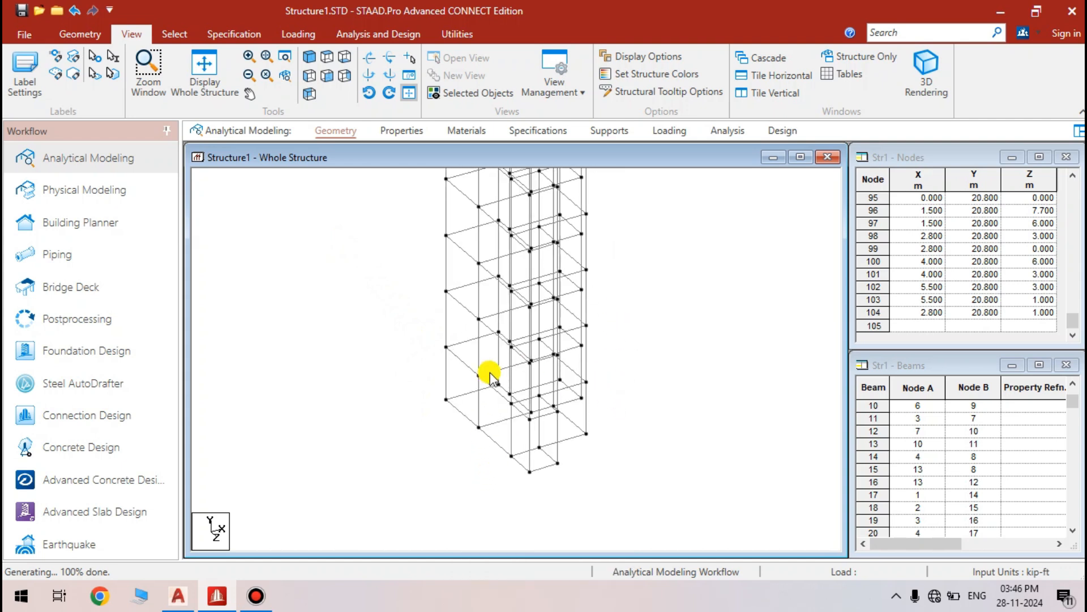
middle_click_drag(472, 439, 486, 374)
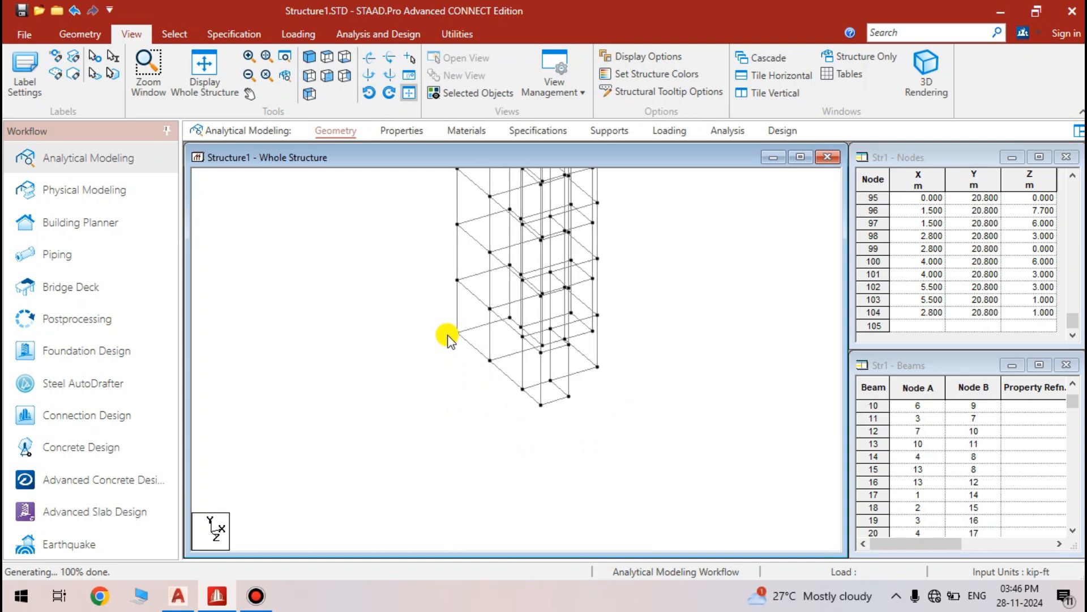
scroll(457, 343, "up", 1)
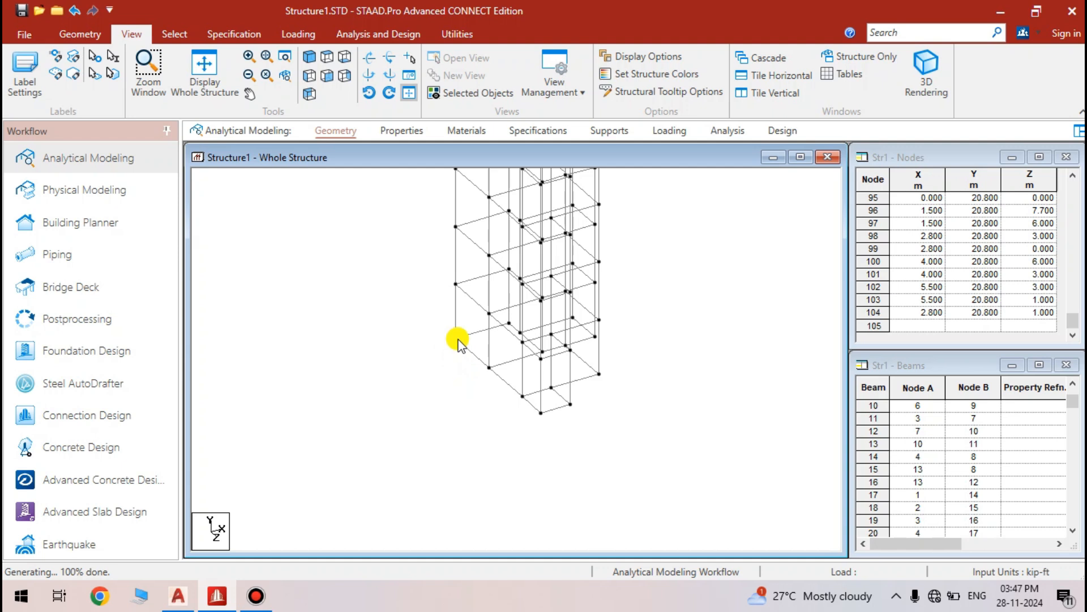
scroll(508, 434, "down", 5)
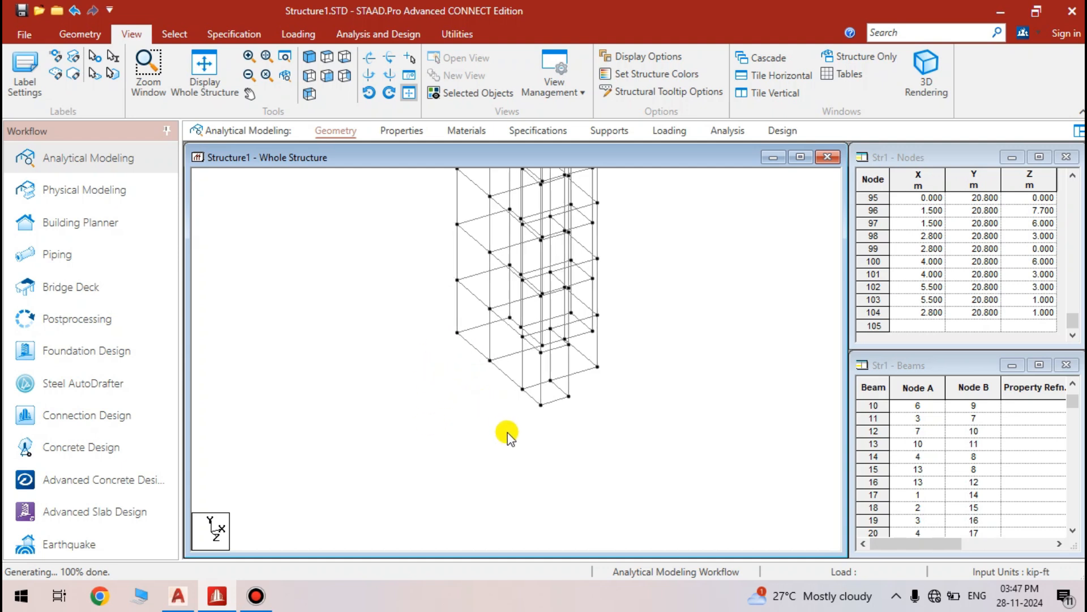
middle_click_drag(558, 391, 517, 487)
scroll(516, 487, "up", 1)
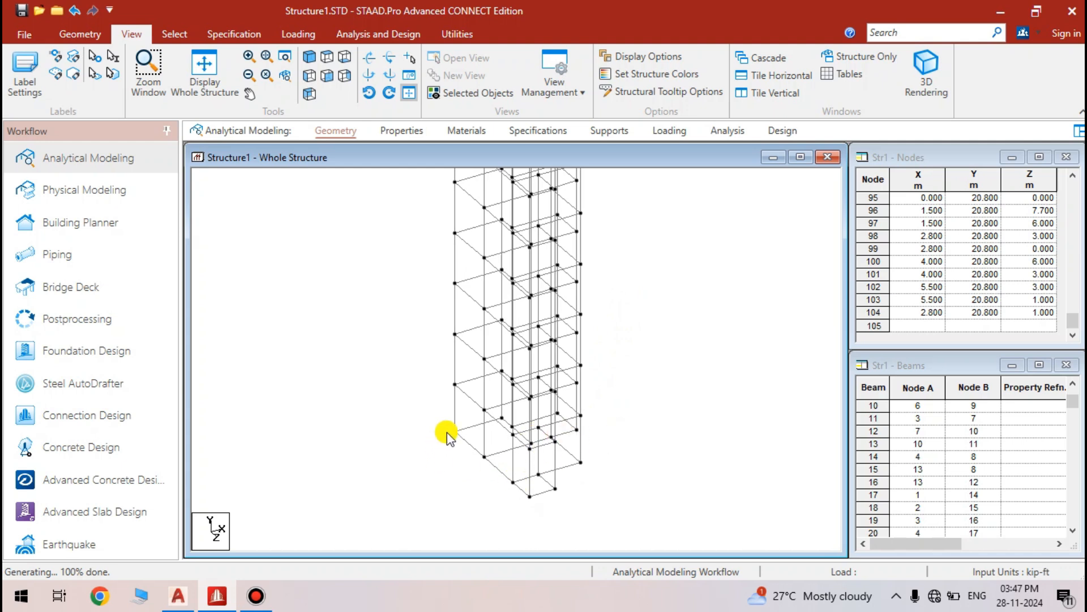
middle_click_drag(628, 416, 636, 369)
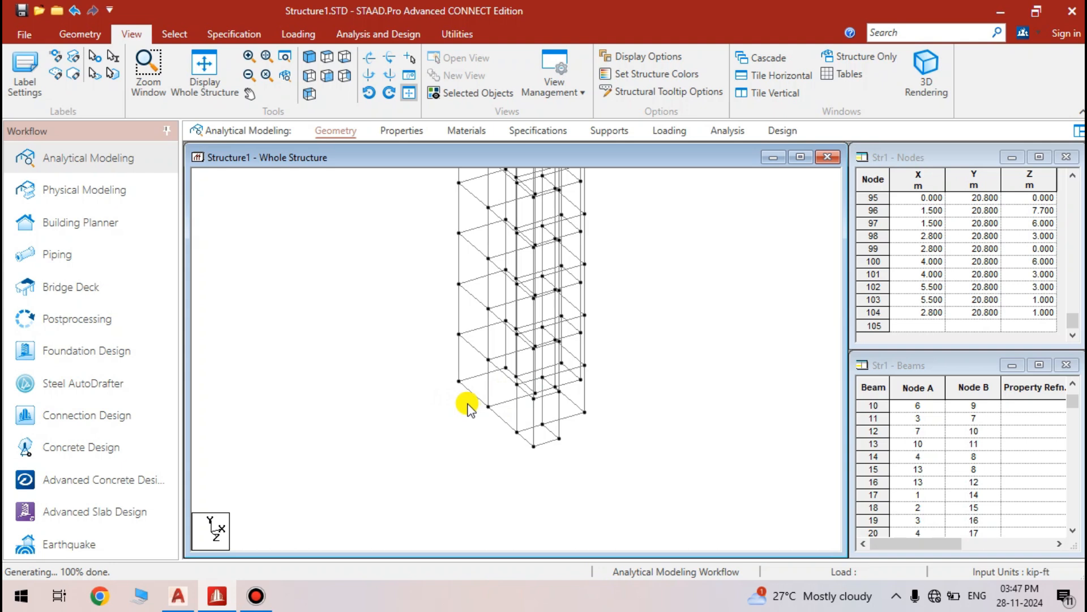
left_click(460, 389)
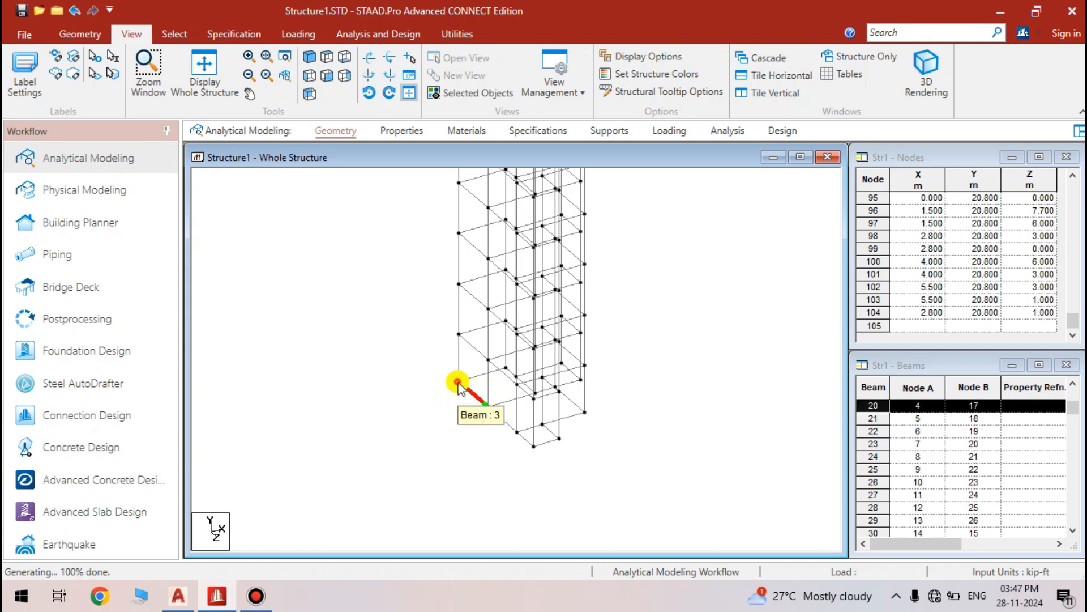
left_click(415, 373)
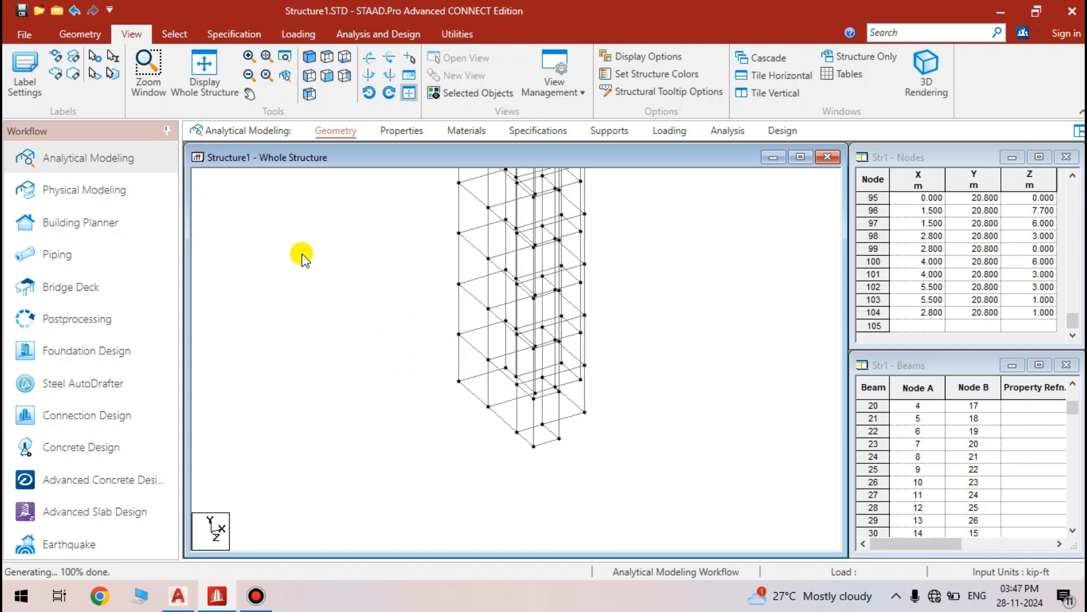
Try to pick the frame's base nodes with the node labelling cursor, turning on partial labeling mode
left_click(458, 349)
left_click(459, 315)
left_click(471, 343)
left_click(459, 380)
left_click(432, 382)
left_click(95, 60)
left_click(536, 445)
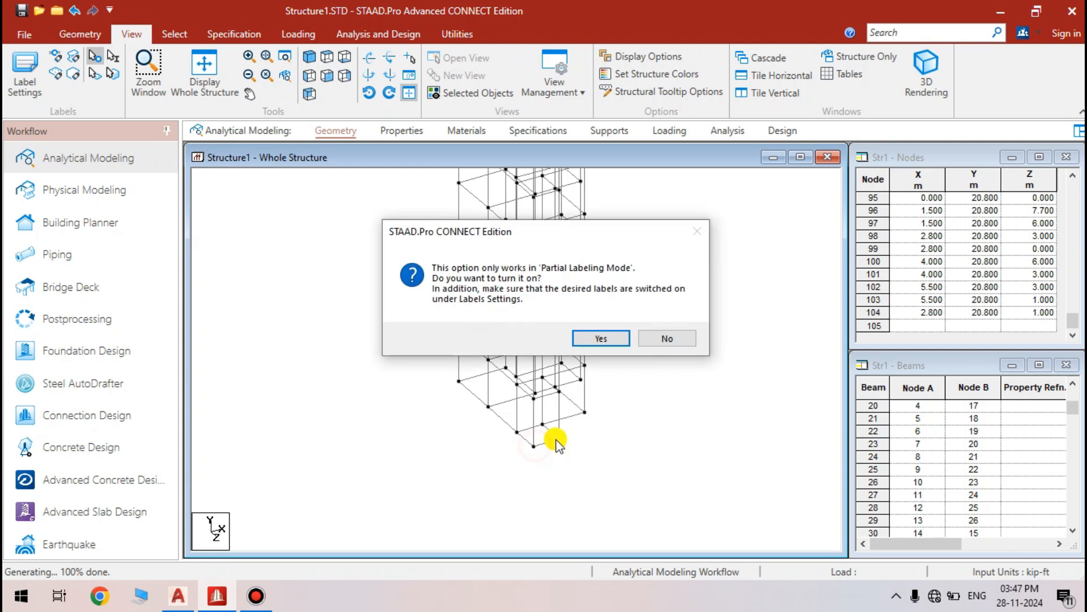
left_click(611, 338)
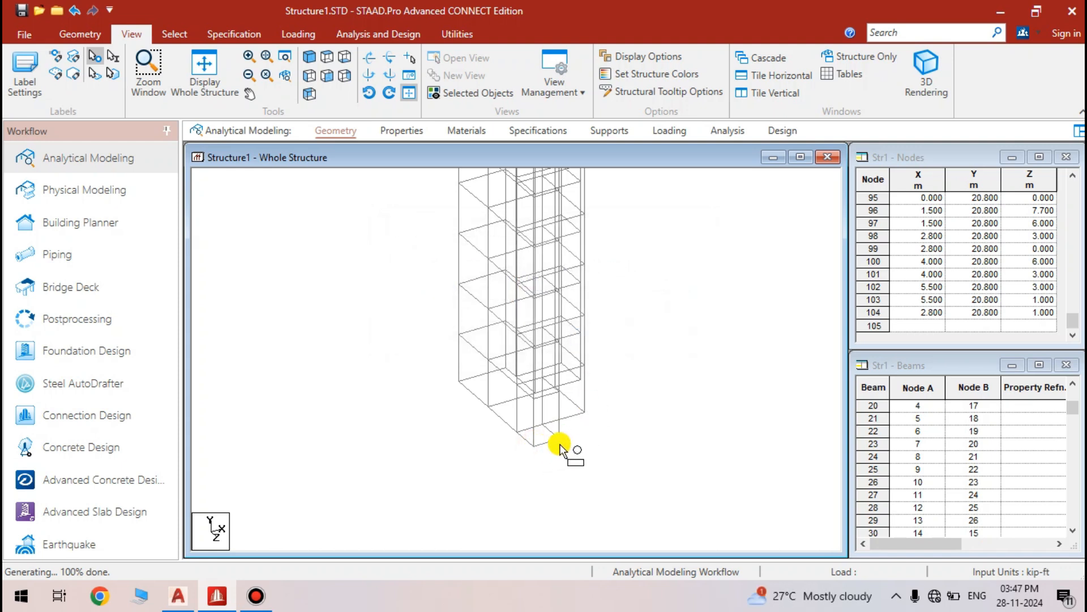
key("ctrl")
key("Escape")
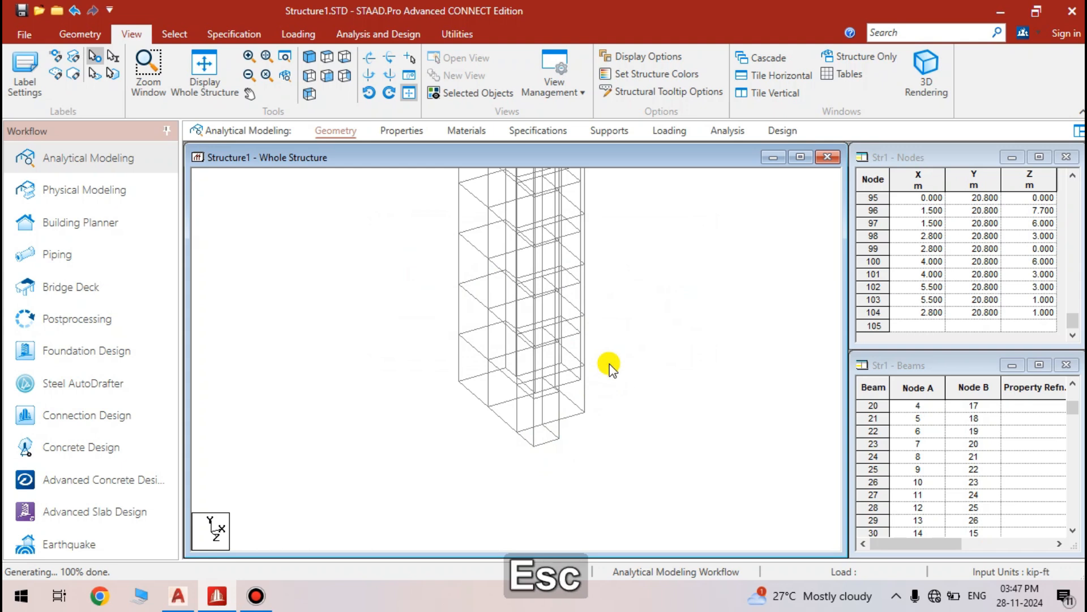
left_click(423, 308)
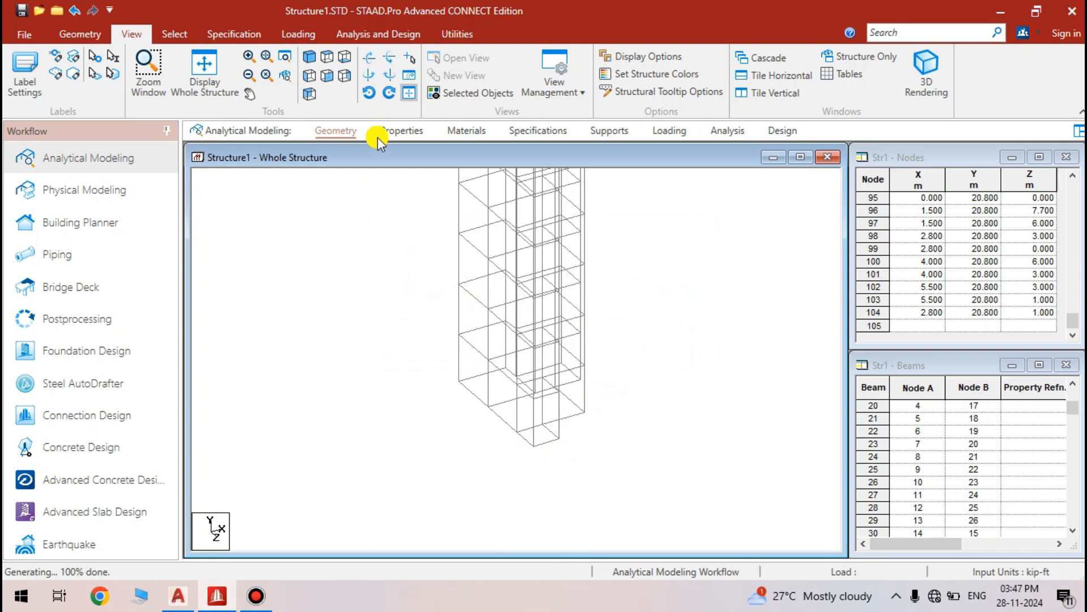
left_click(97, 55)
right_click(468, 299)
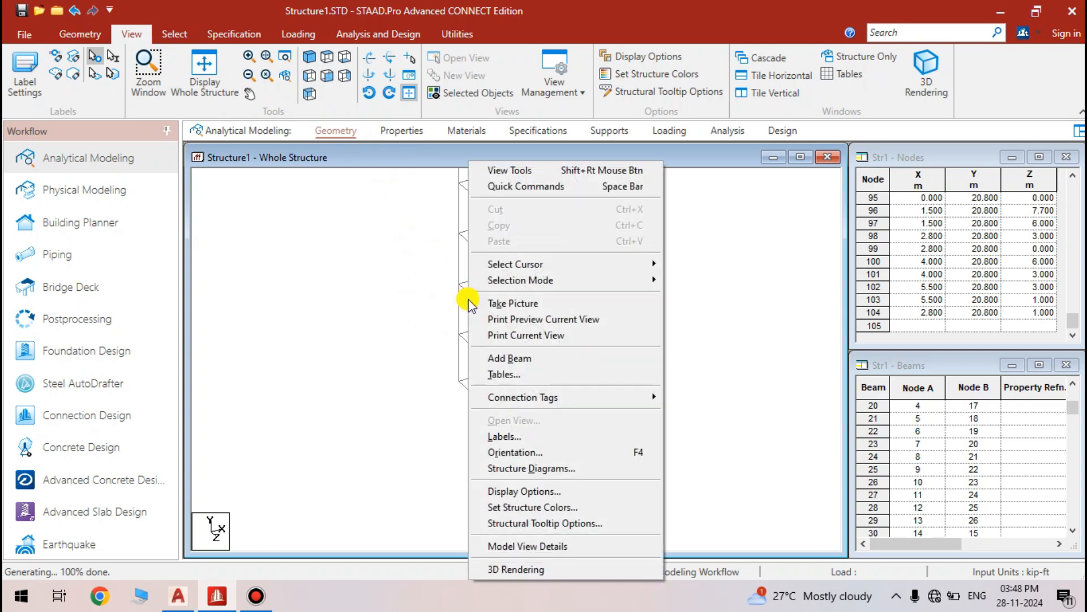
left_click(440, 272)
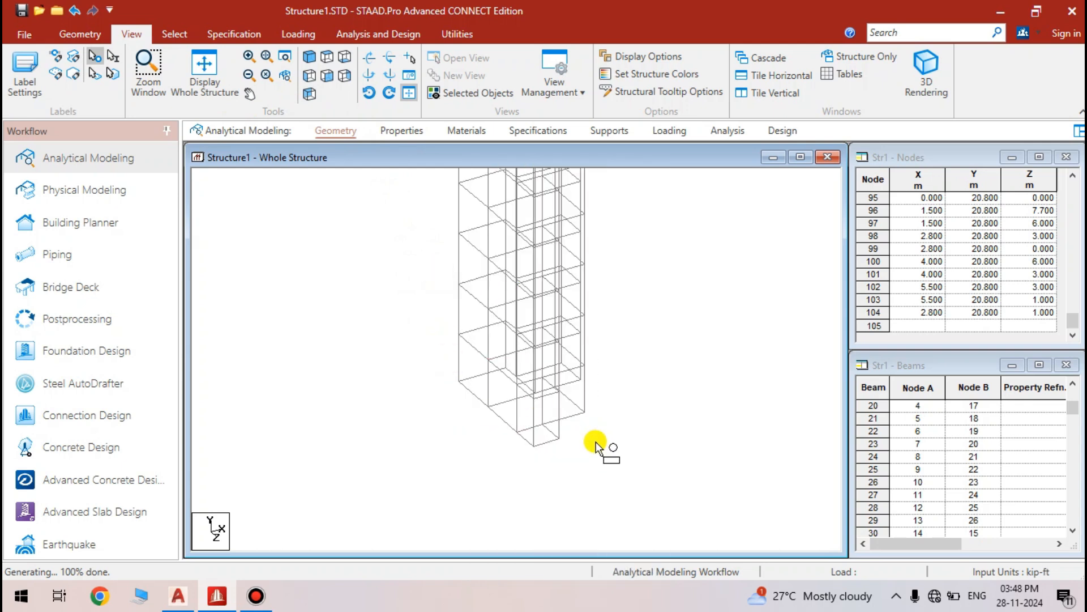
left_click(395, 133)
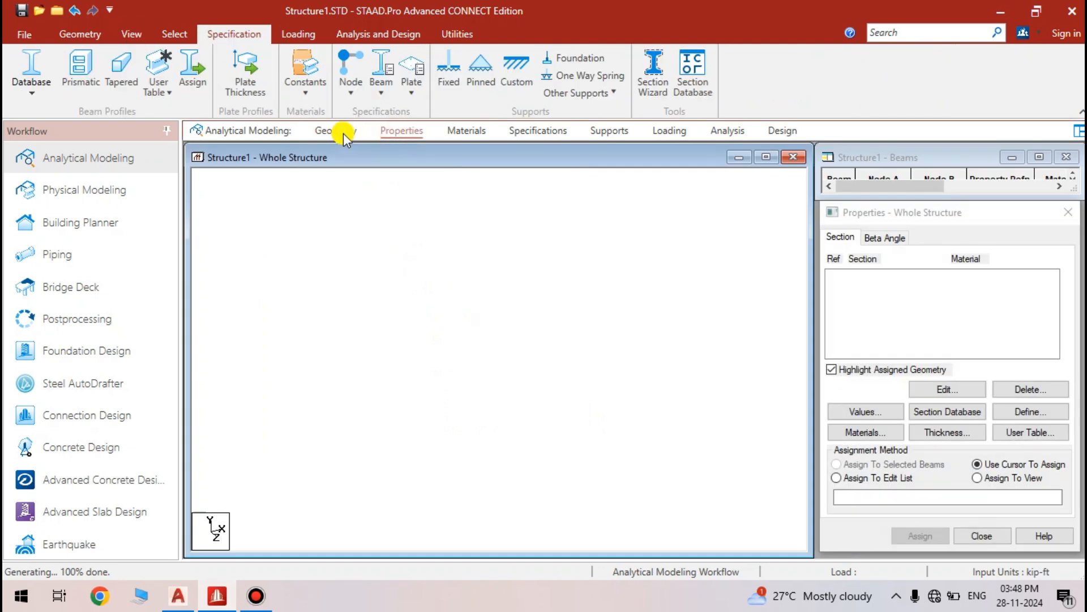
left_click(338, 131)
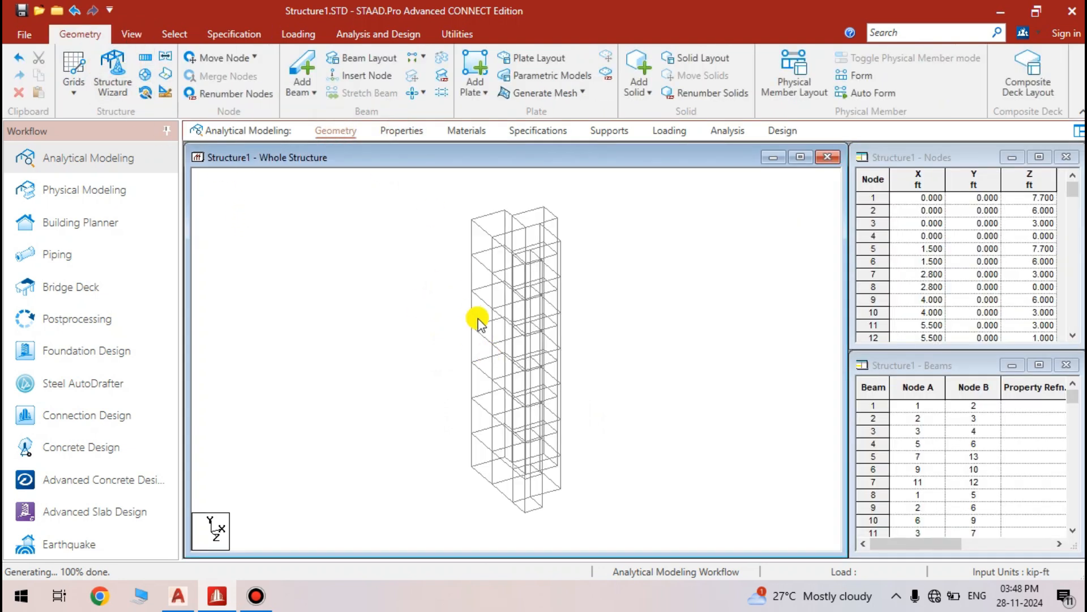
Clear the box-selected beams at mid-height and examine the frame's lowest storeys close up
left_click_drag(455, 298, 508, 338)
scroll(489, 323, "down", 1)
scroll(489, 322, "down", 2)
scroll(519, 497, "up", 2)
middle_click(504, 501)
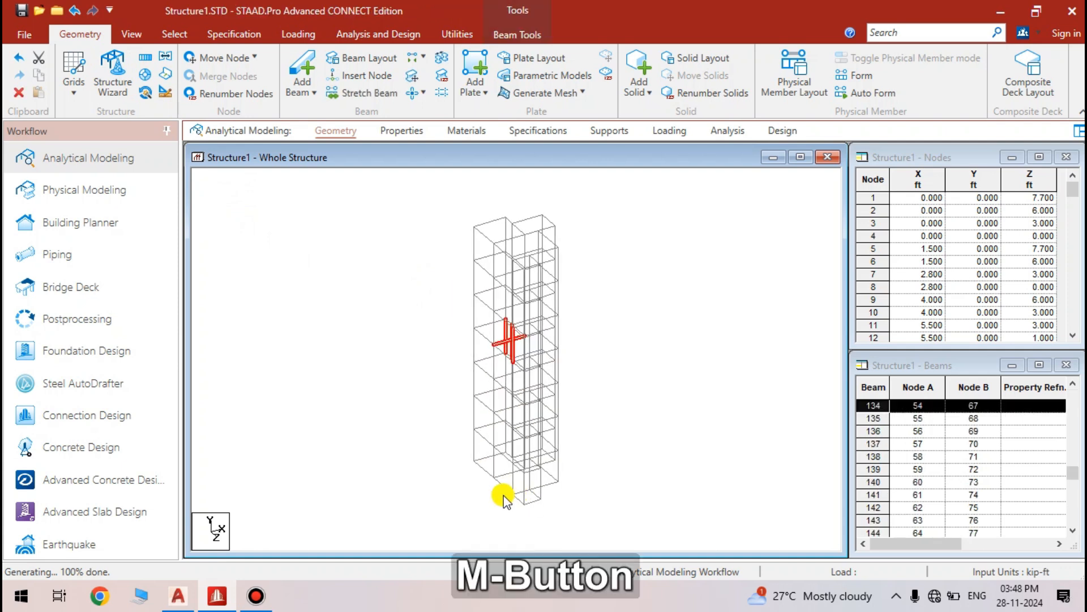
left_click(485, 505)
middle_click_drag(510, 513, 507, 407)
scroll(524, 419, "up", 2)
scroll(525, 436, "up", 2)
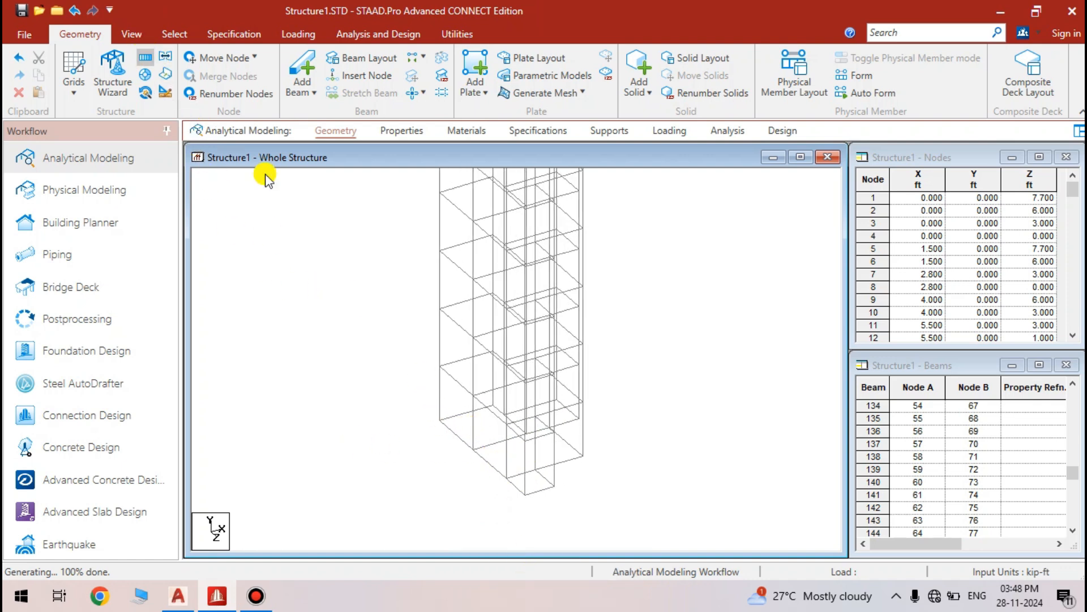
left_click(130, 35)
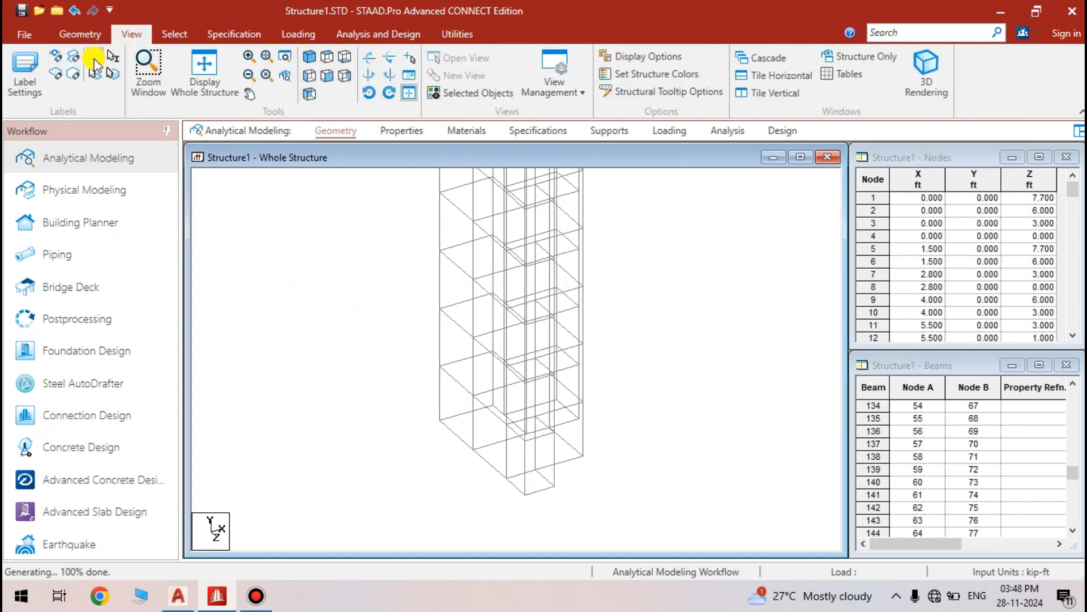
left_click(94, 56)
left_click_drag(430, 408, 461, 427)
left_click(114, 61)
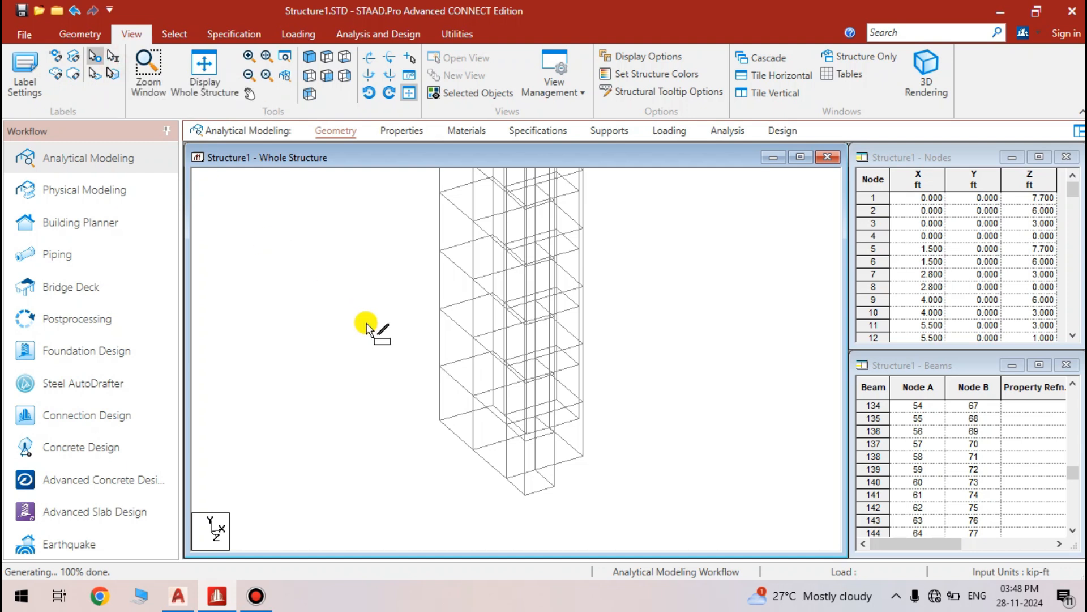
key("Escape")
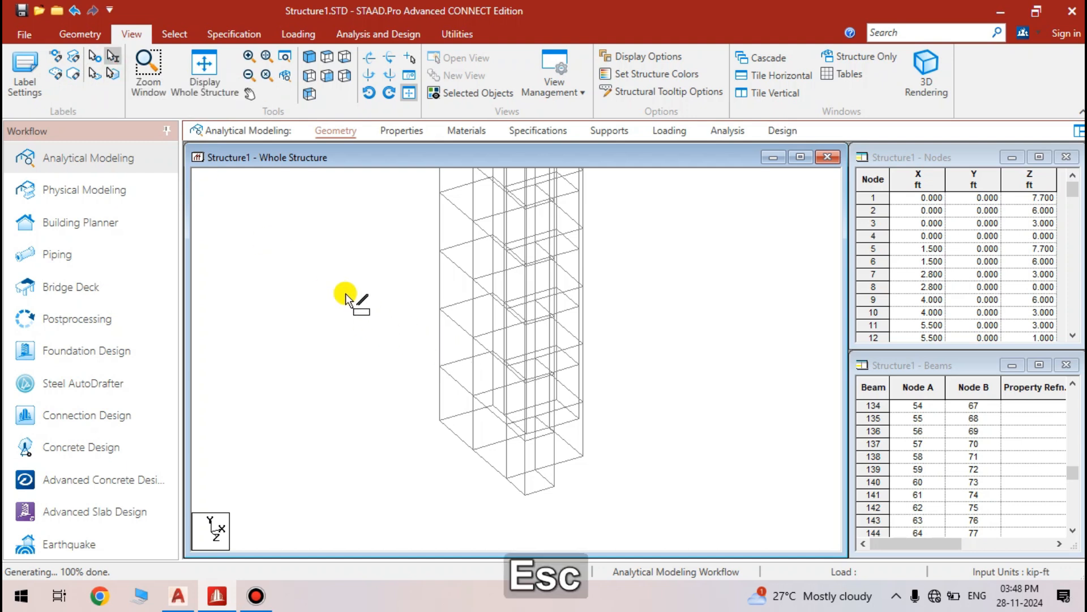
Try the Geometry Cursor and the Physical Member Cursor as the selection cursor
right_click(364, 304)
mouse_move(471, 269)
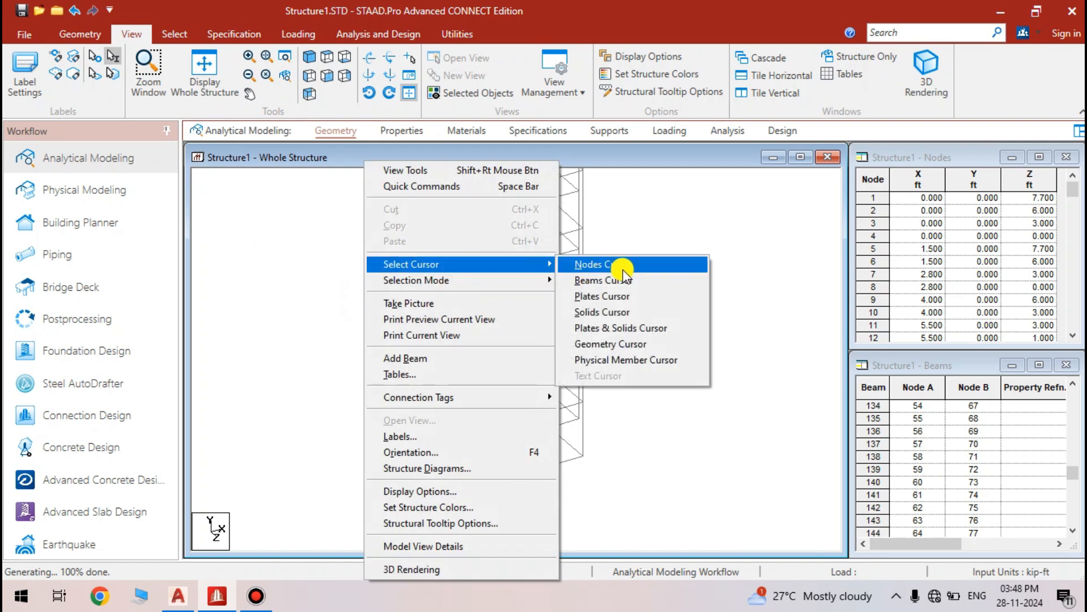
left_click(643, 345)
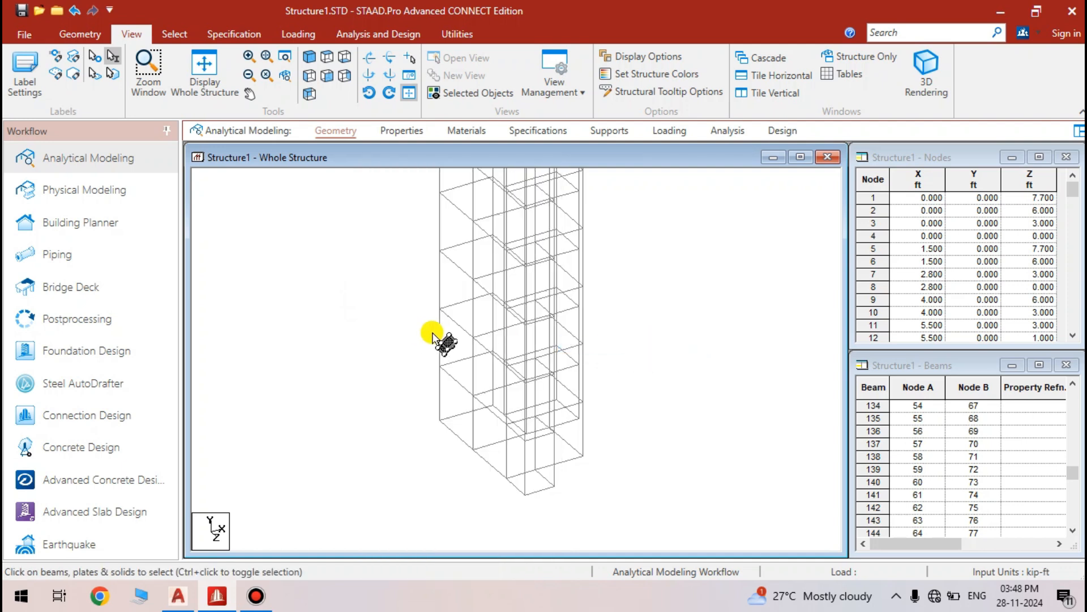
right_click(407, 280)
mouse_move(545, 266)
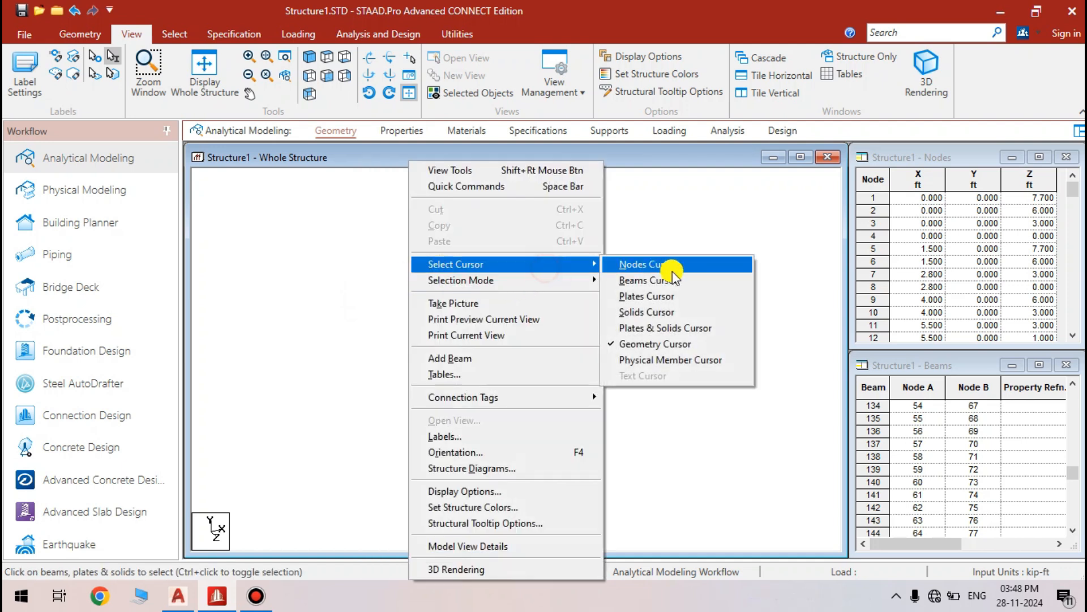
left_click(687, 360)
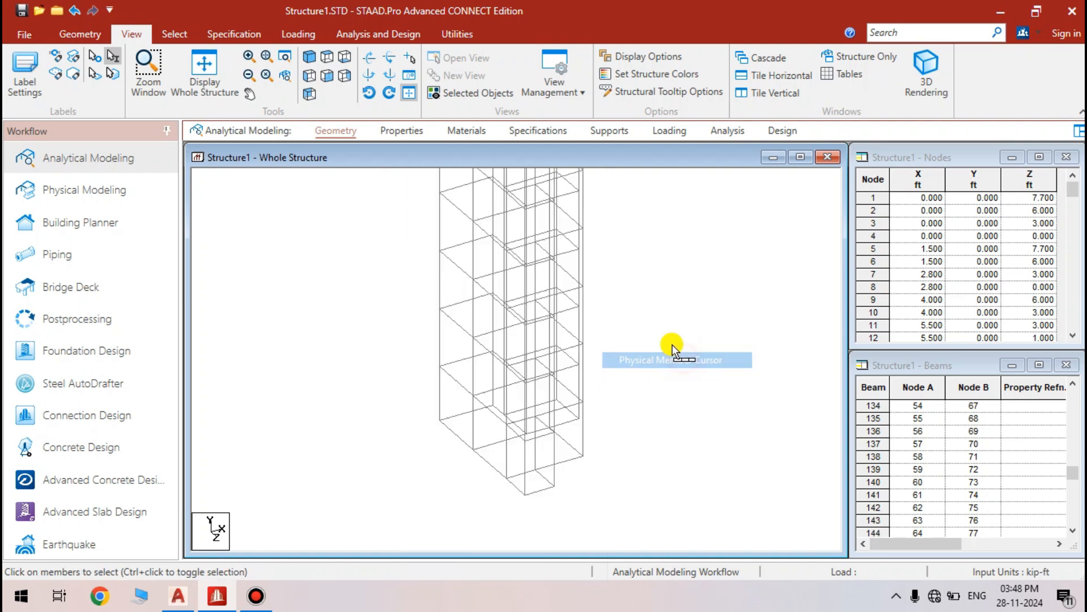
Switch the selection cursor to the Nodes Cursor
right_click(631, 256)
mouse_move(657, 265)
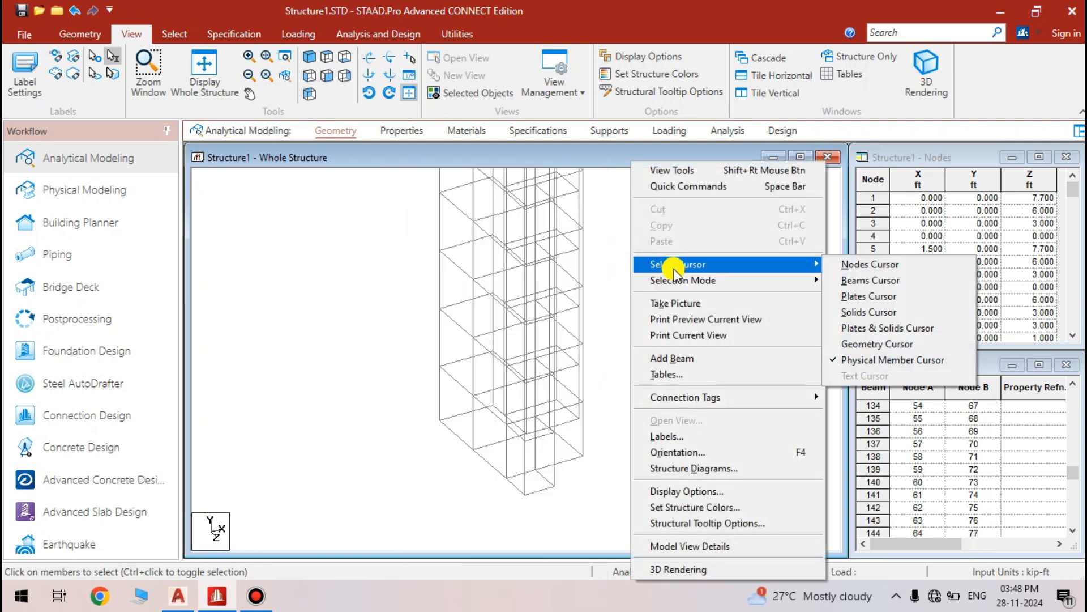
left_click(835, 263)
Review the diagram label settings for nodes, beams and loading, and leave them as they are
right_click(657, 250)
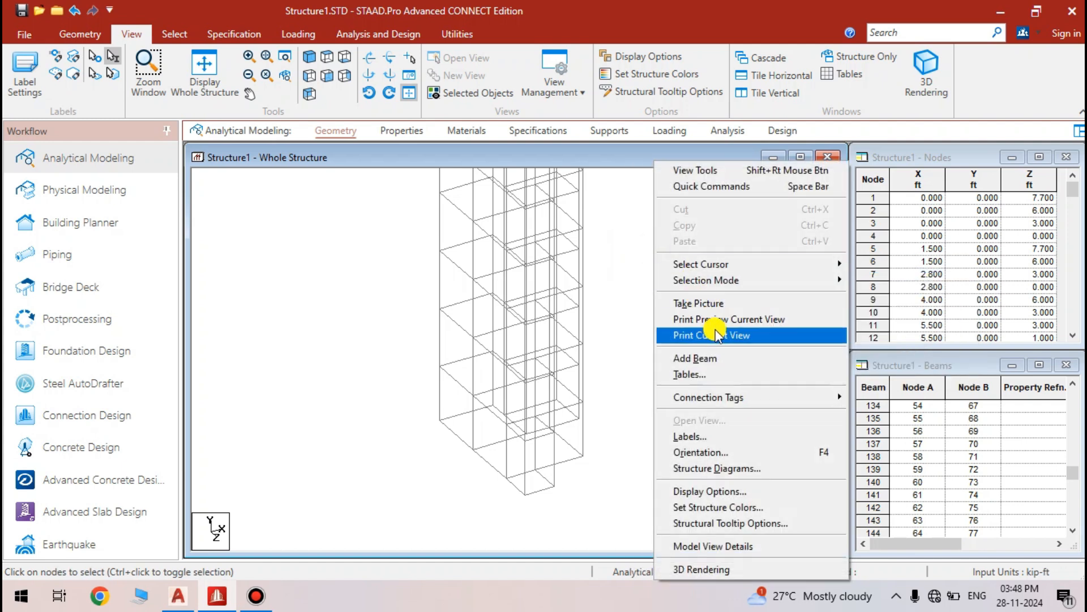
left_click(724, 437)
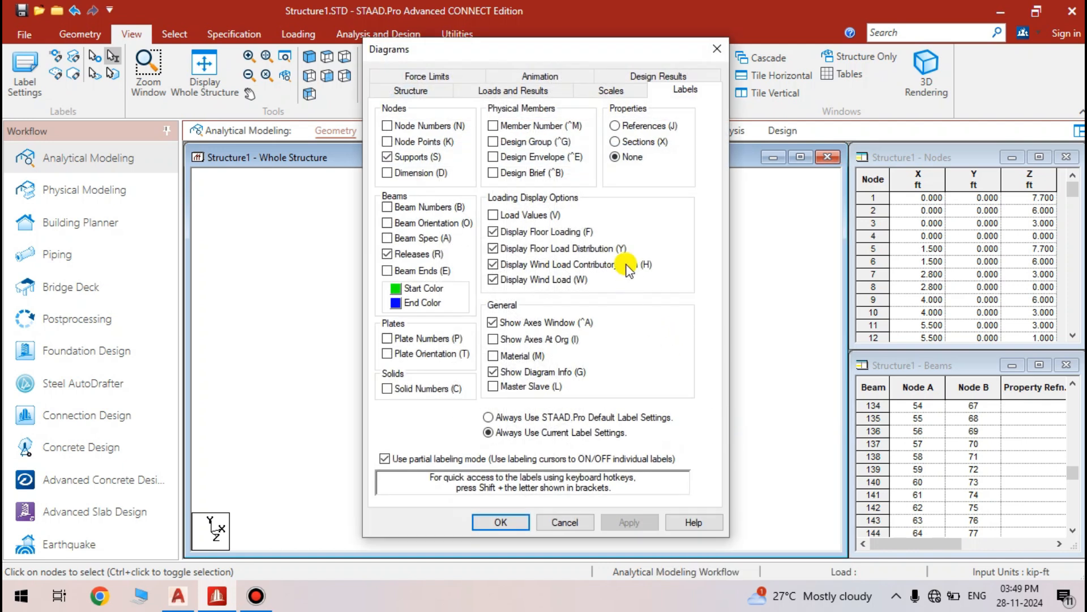
left_click(714, 51)
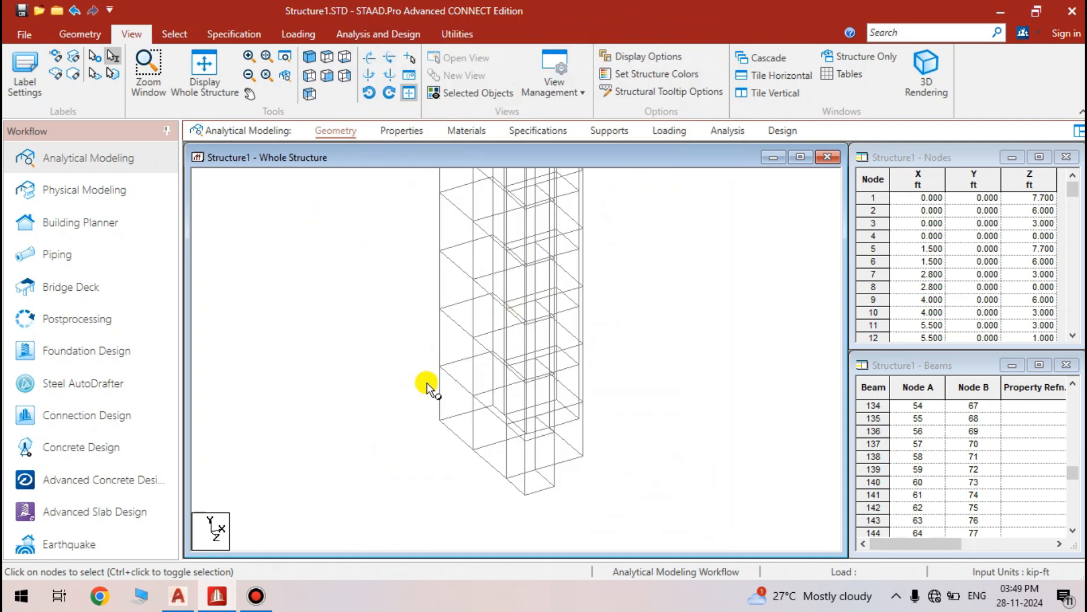
Try to window-select the base nodes in the isometric view, and clear the selection
left_click(440, 420)
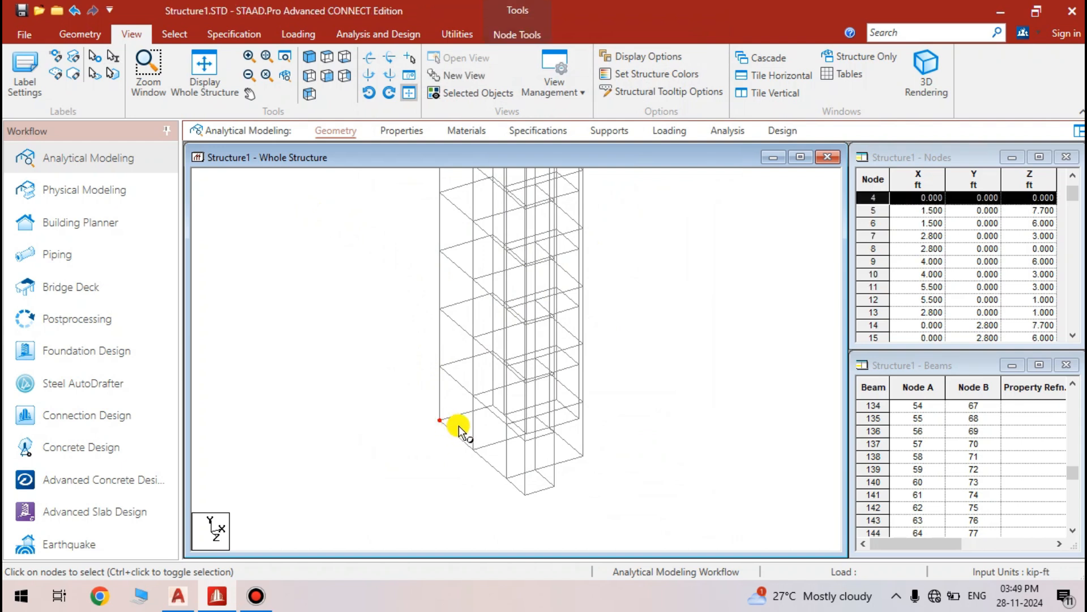
left_click(459, 426)
left_click_drag(419, 399, 604, 515)
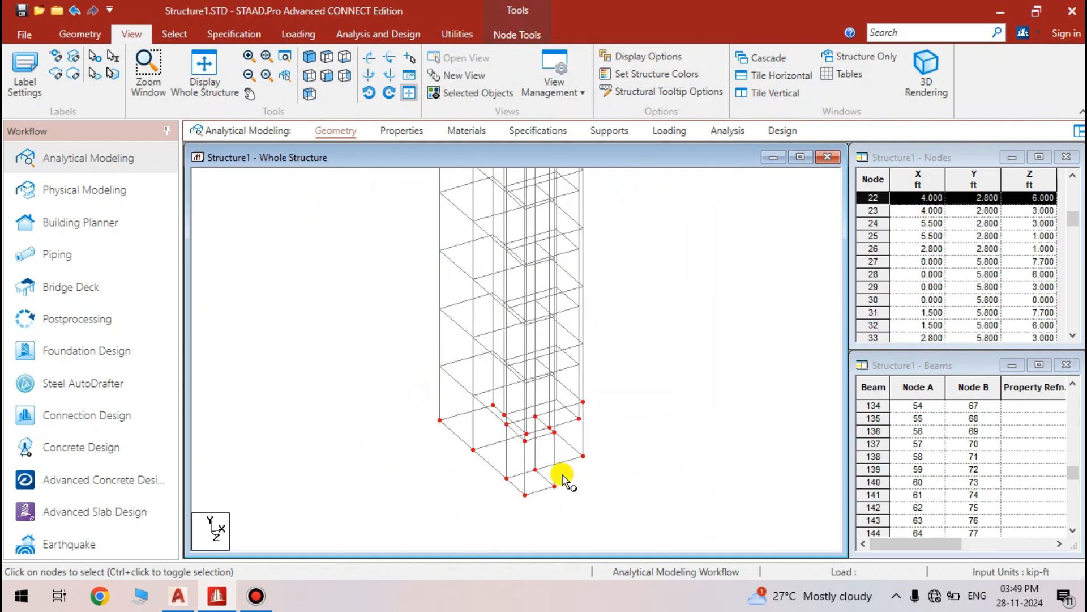
left_click(577, 444)
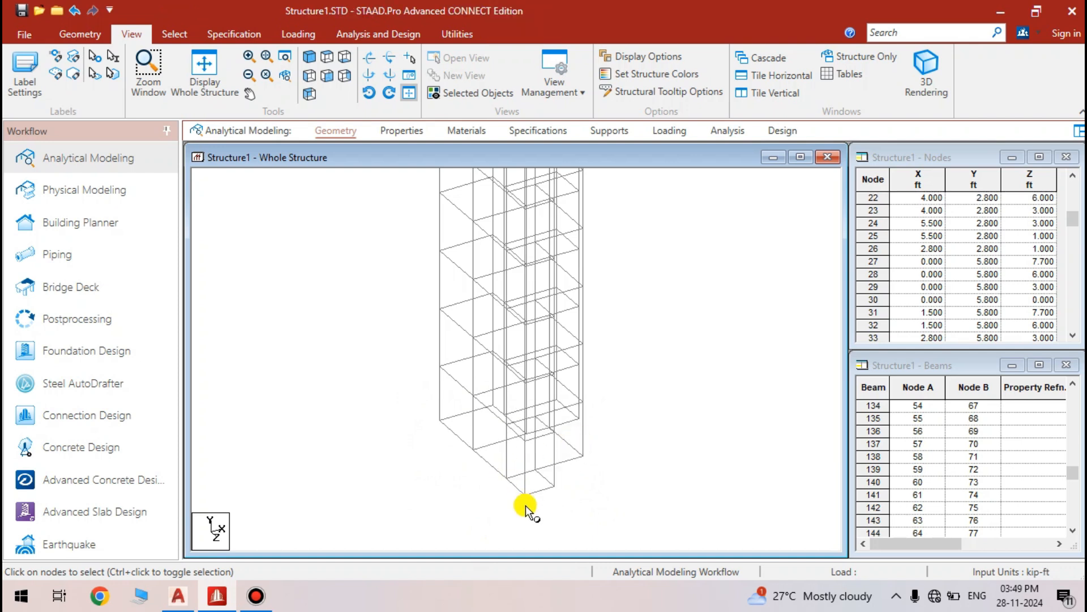
Try to build up a selection of the base nodes one by one, and clear it
scroll(521, 493, "up", 1)
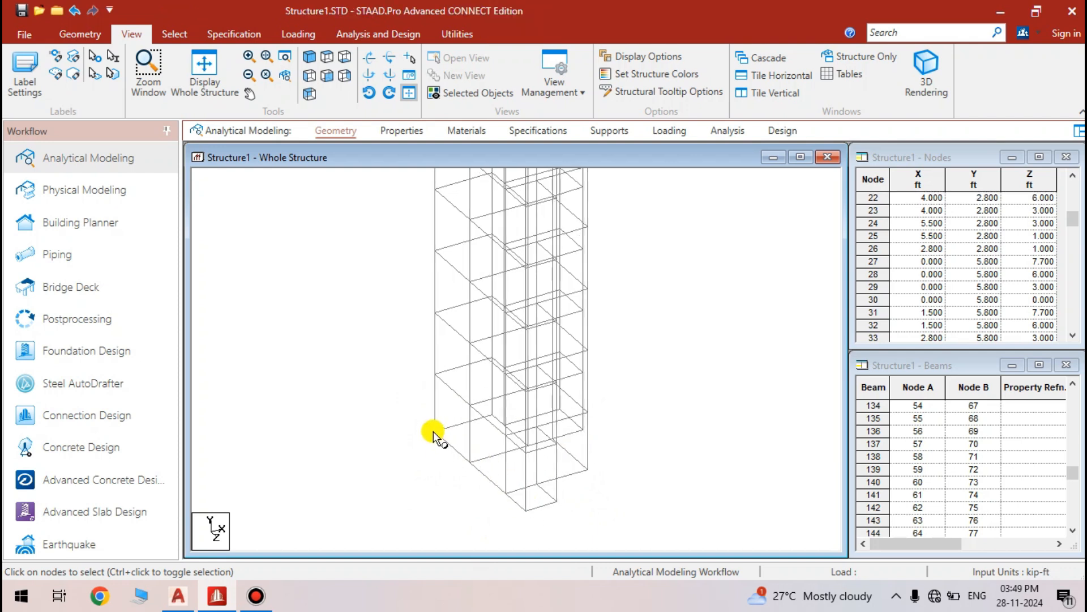
left_click(435, 432)
left_click(470, 462, "ctrl")
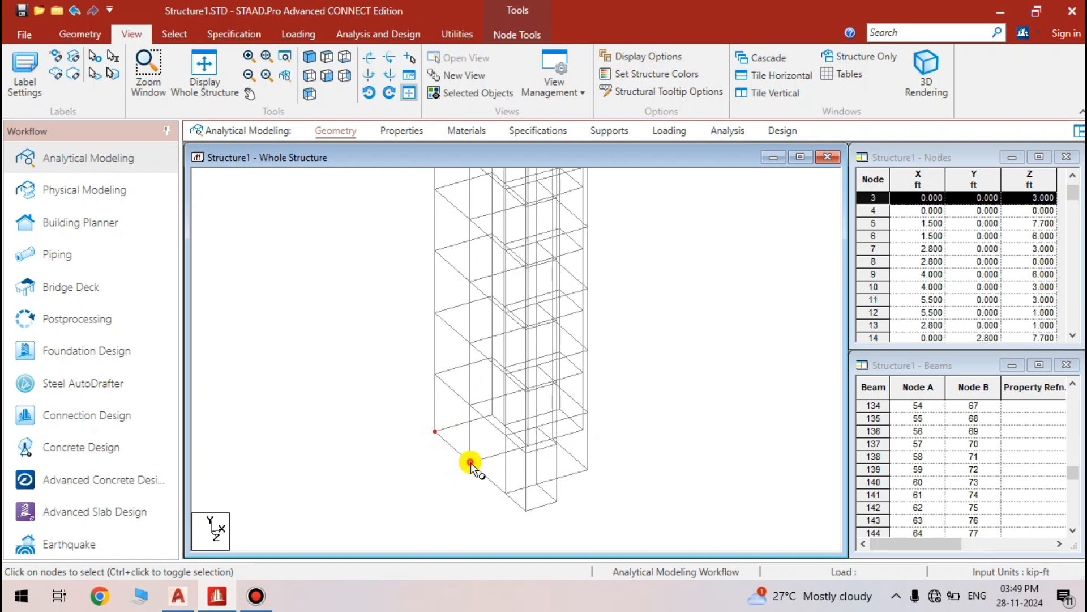
left_click(491, 418, "ctrl")
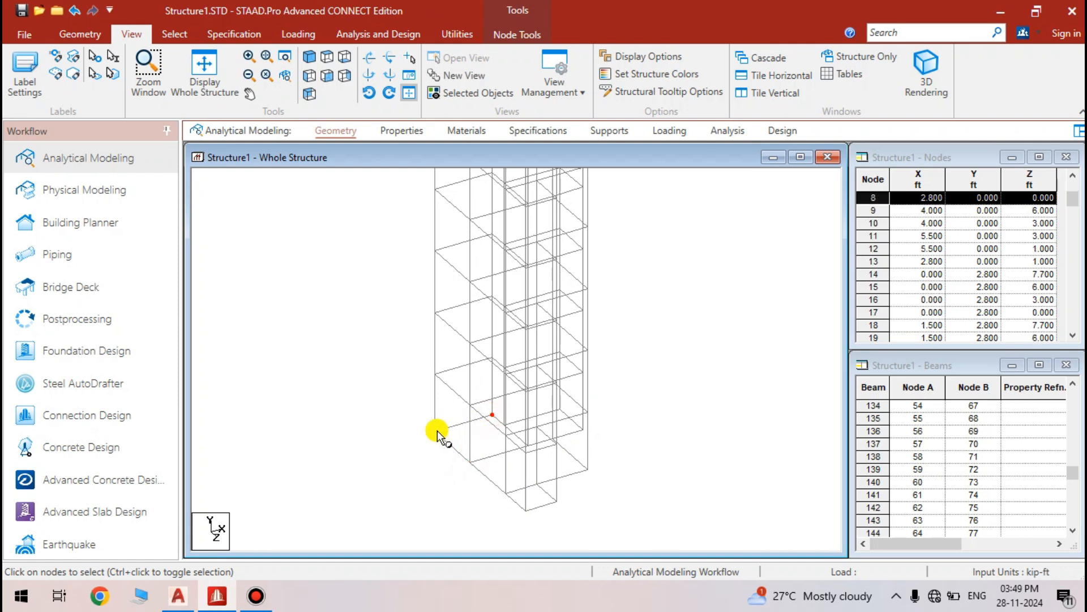
left_click(436, 432, "ctrl")
left_click(470, 462, "ctrl")
left_click(504, 492, "ctrl")
left_click(557, 501, "ctrl")
left_click(537, 484, "ctrl")
left_click(607, 470)
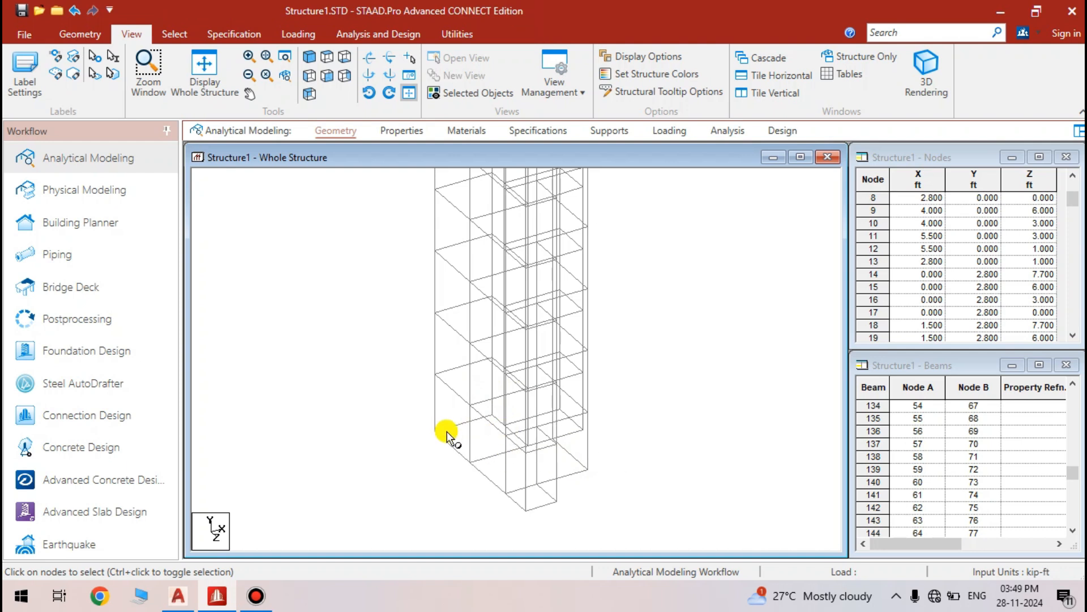
Select all the base-level nodes with a window in the front view and return to the isometric view
scroll(479, 379, "down", 3)
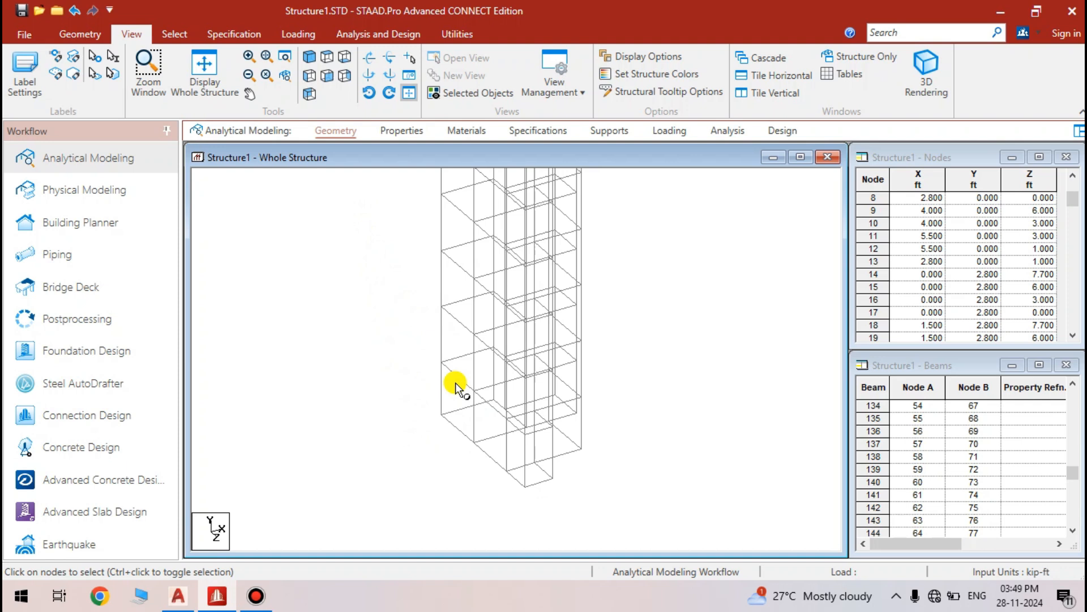
left_click(323, 76)
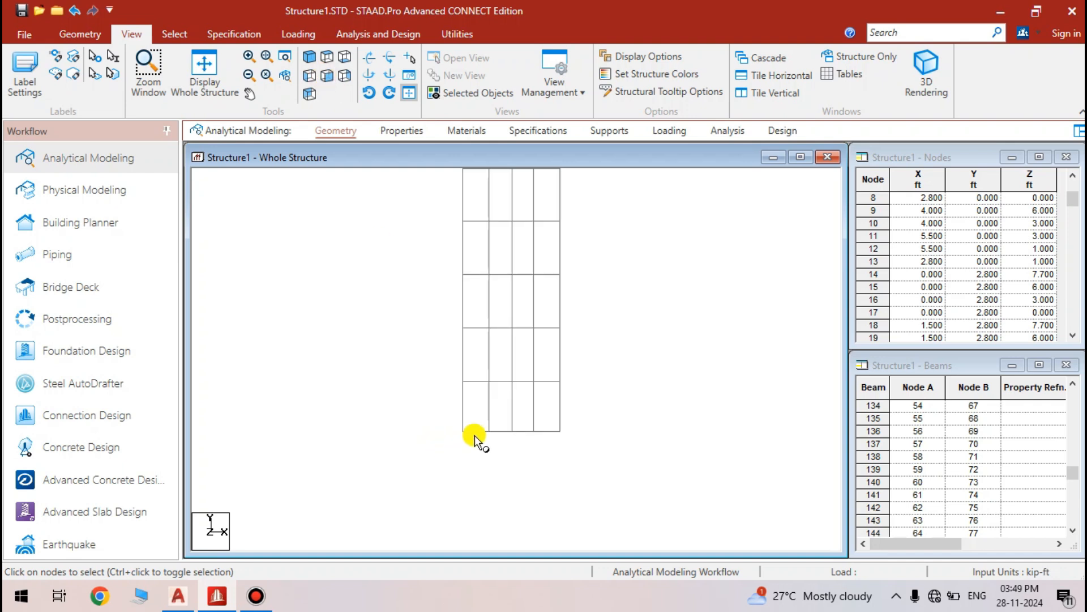
left_click_drag(432, 423, 615, 443)
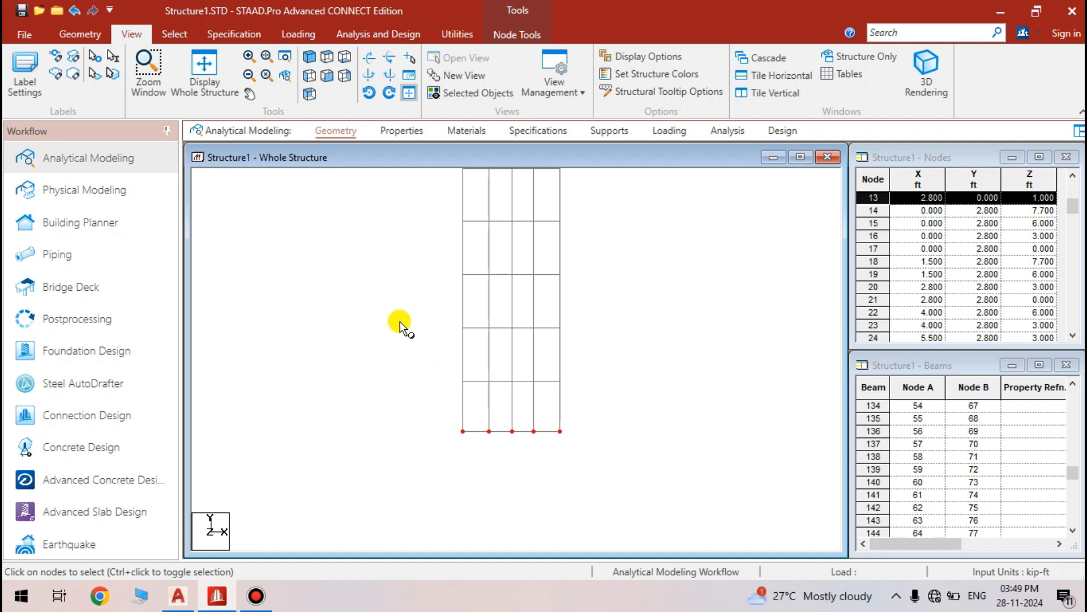
left_click(310, 55)
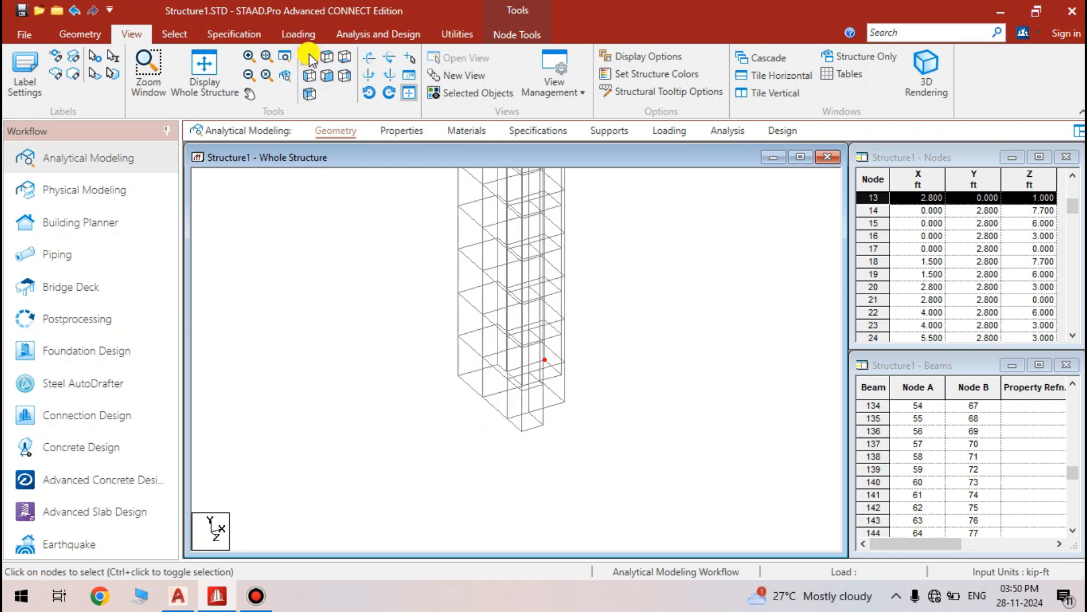
scroll(504, 386, "up", 3)
scroll(521, 487, "up", 1)
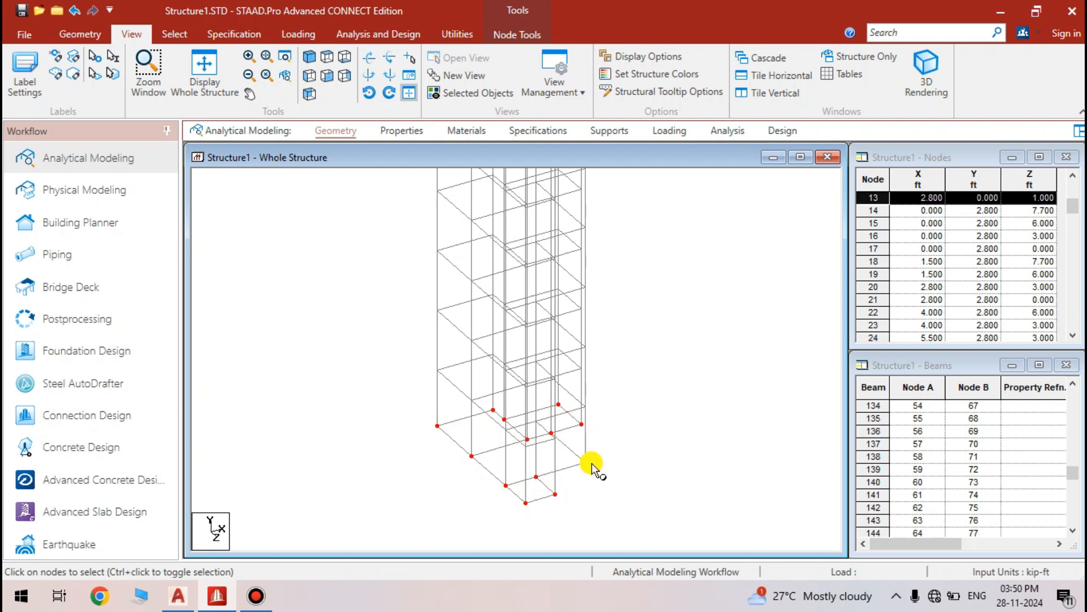
Repeat the selected base nodes one step of -1 ft along global Y with Translational Repeat and linked steps, and clear the selection
left_click(82, 33)
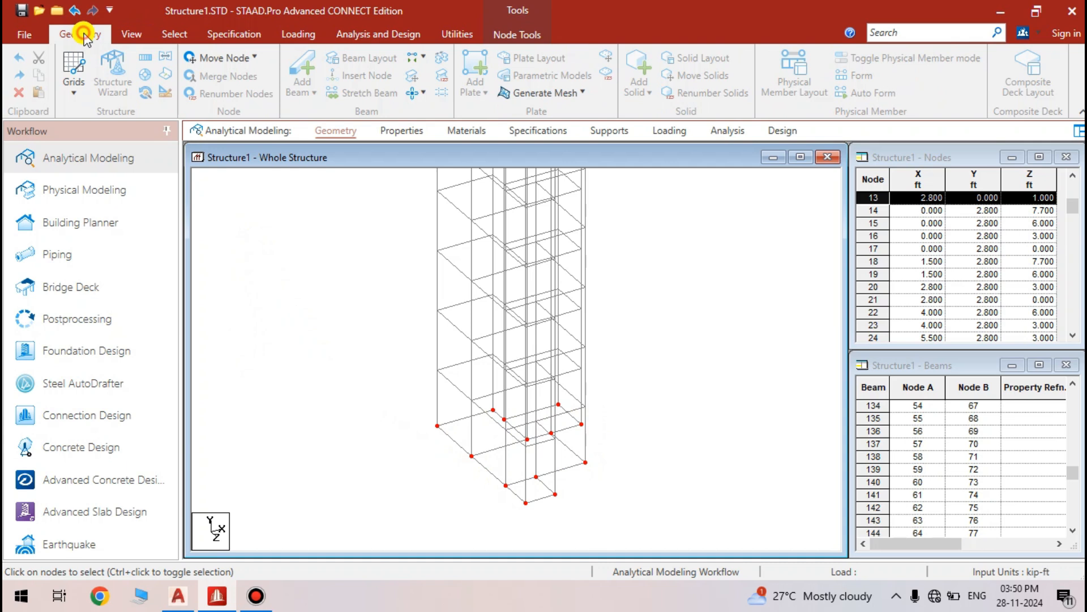
left_click(148, 58)
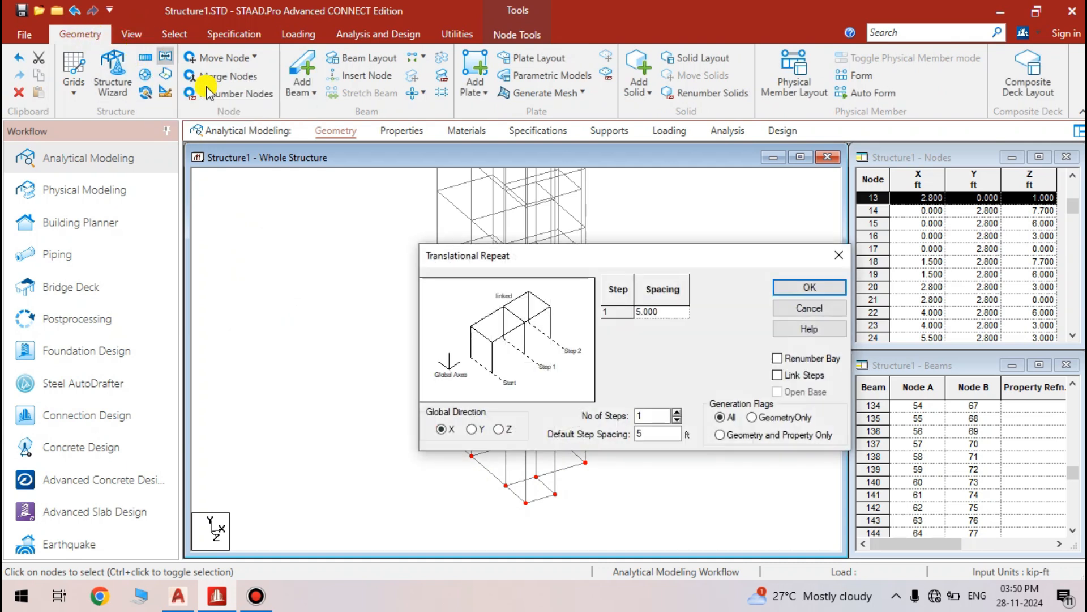
mouse_move(523, 255)
left_mouse_down()
mouse_move(602, 150)
mouse_move(585, 56)
left_mouse_up()
left_click(535, 231)
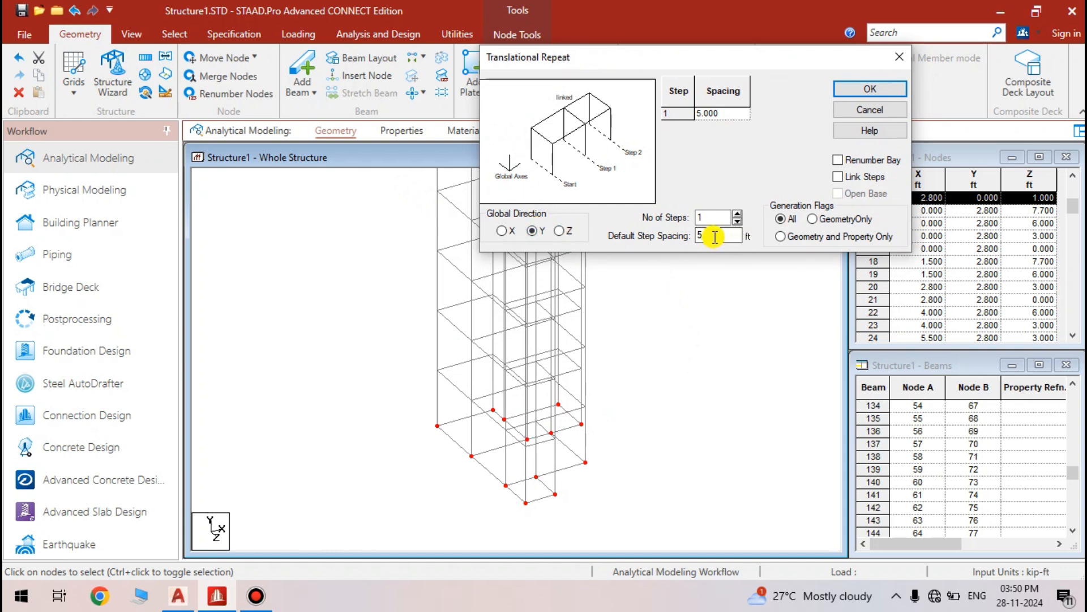
left_click_drag(715, 234, 674, 238)
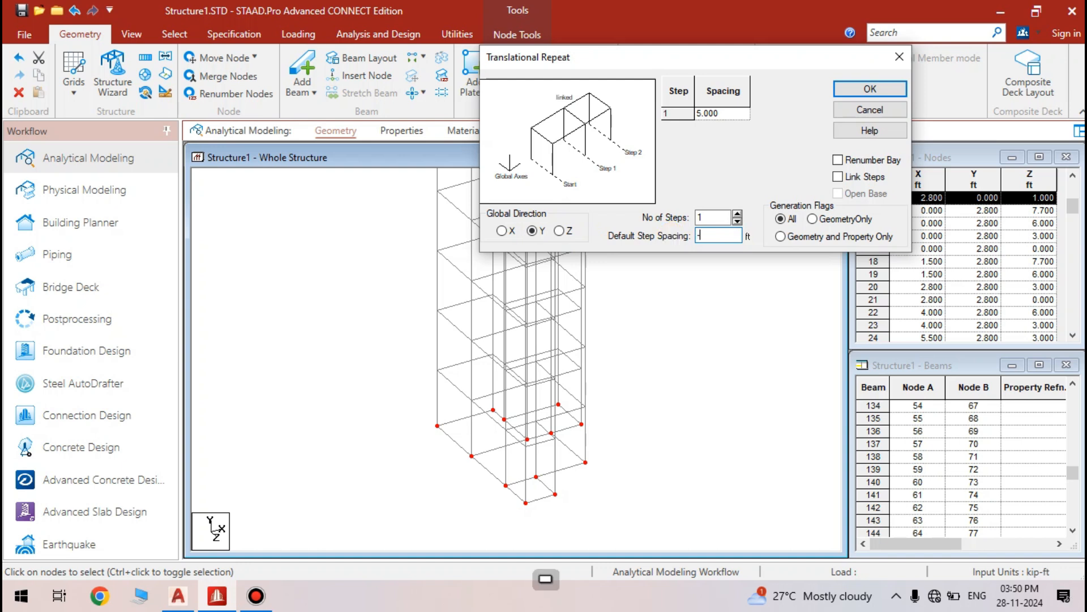
type("-1")
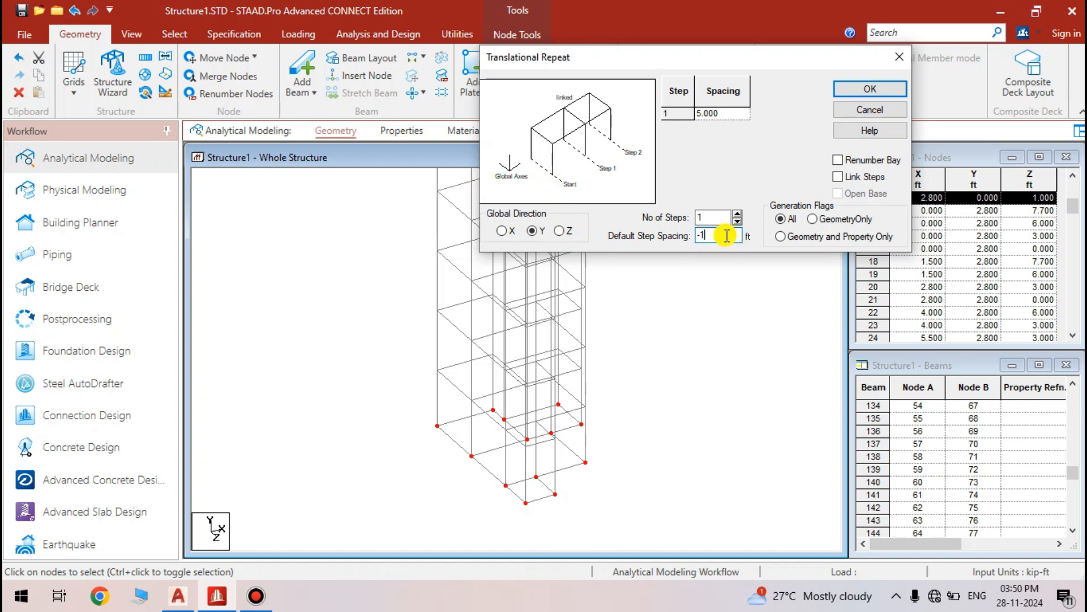
left_click(839, 177)
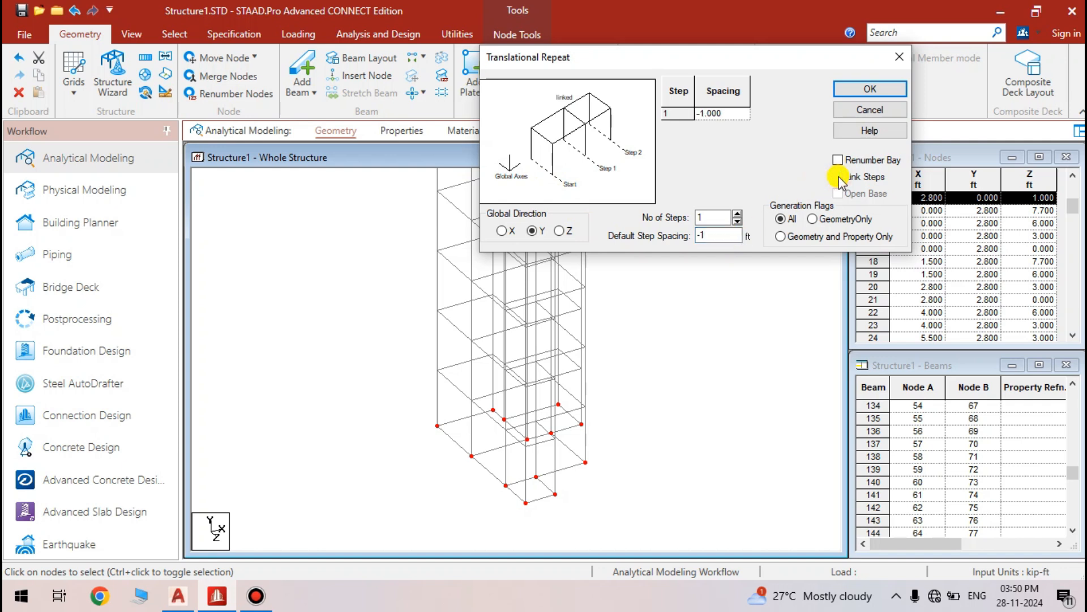
left_click(843, 90)
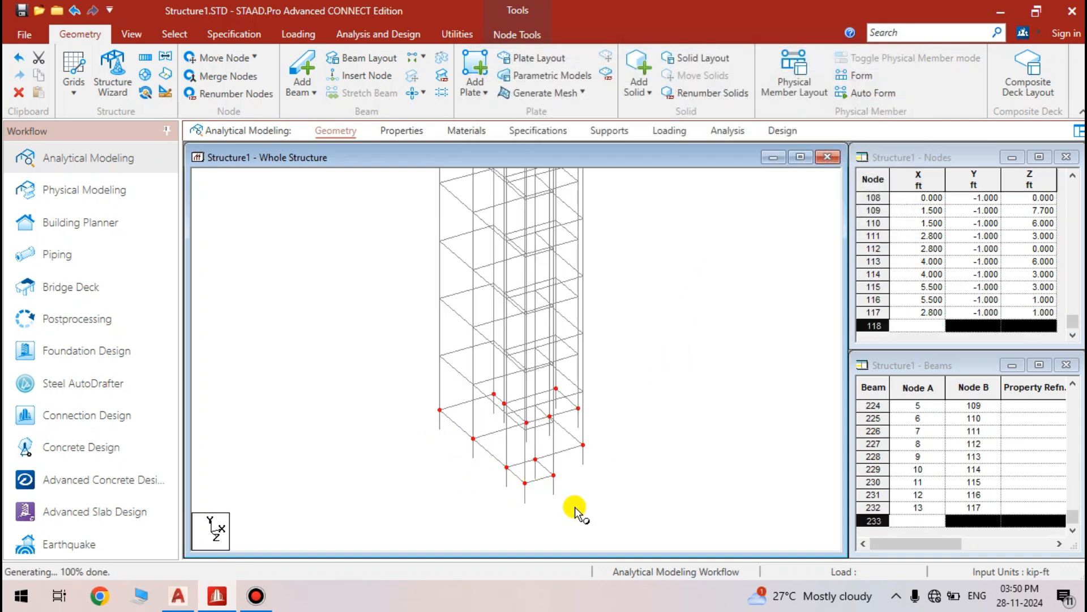
left_click(586, 492)
Inspect the whole frame in the 3D rendered view from several angles, including from above, and close that view
scroll(485, 473, "down", 4)
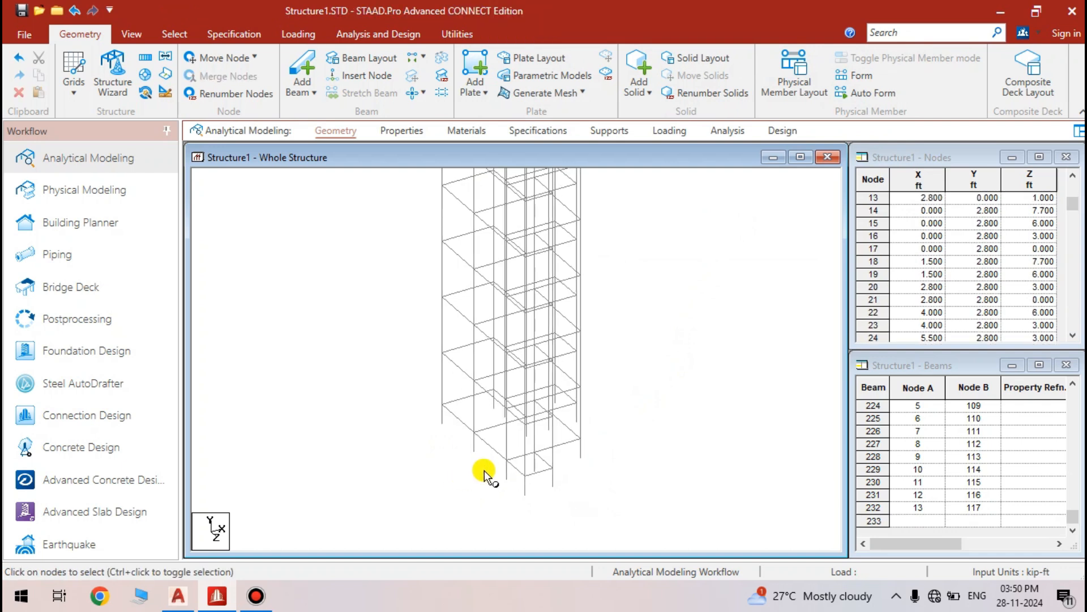
middle_click_drag(601, 342, 493, 357)
scroll(465, 398, "up", 1)
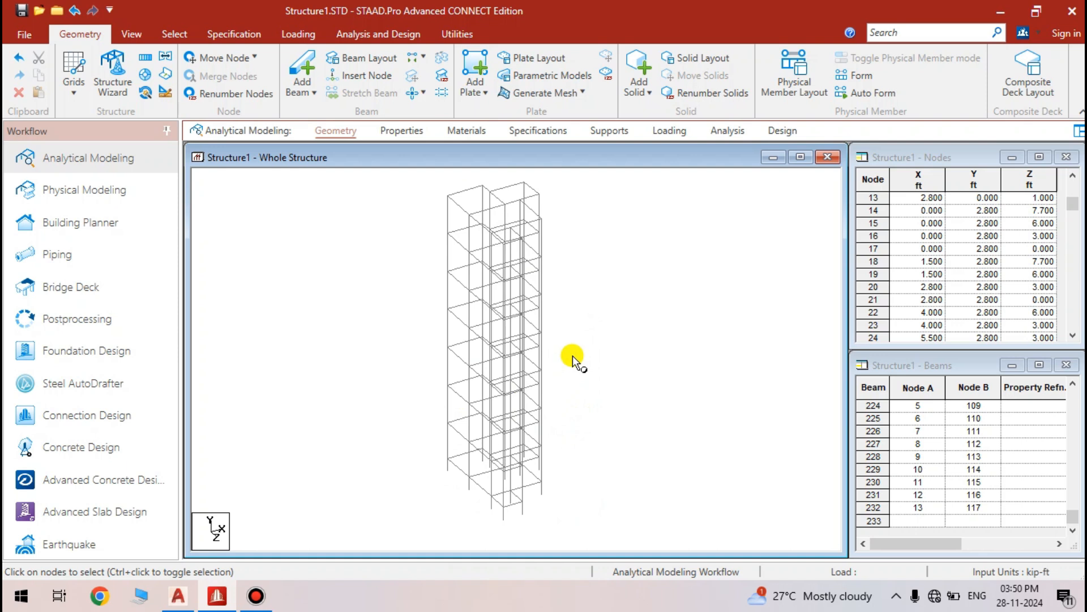
left_click(540, 333)
left_click(132, 34)
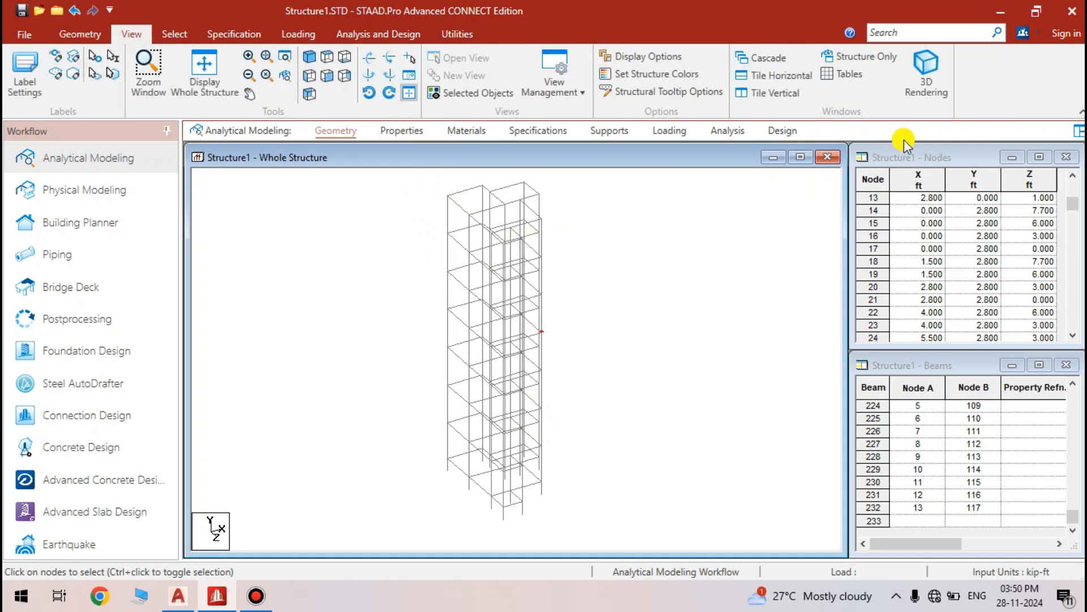
left_click(925, 73)
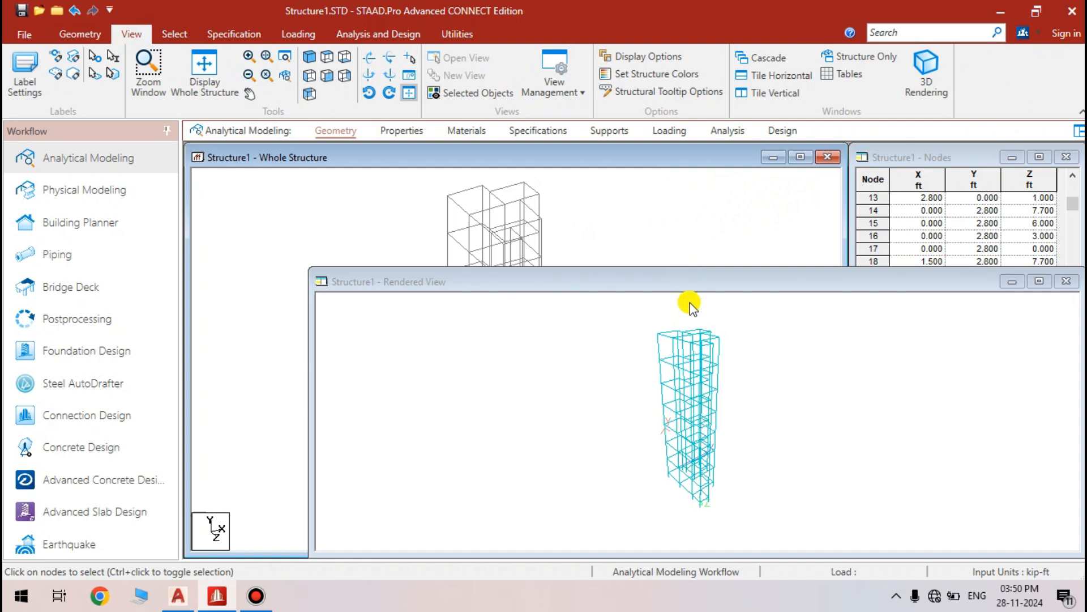
left_click_drag(692, 286, 651, 145)
left_click_drag(643, 286, 671, 321)
left_click_drag(641, 275, 736, 336)
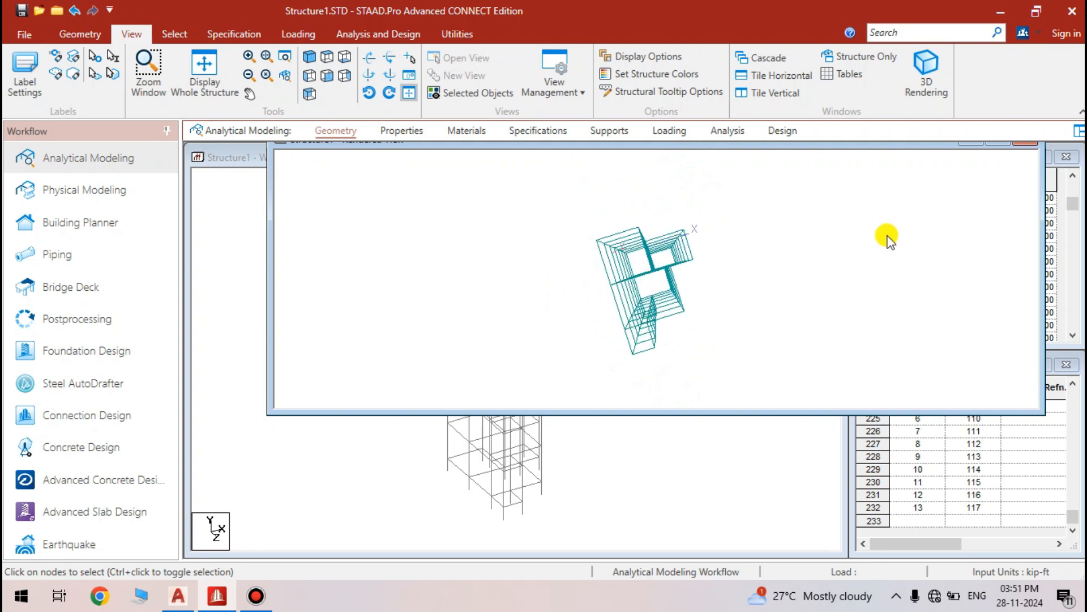
left_click_drag(942, 148, 648, 210)
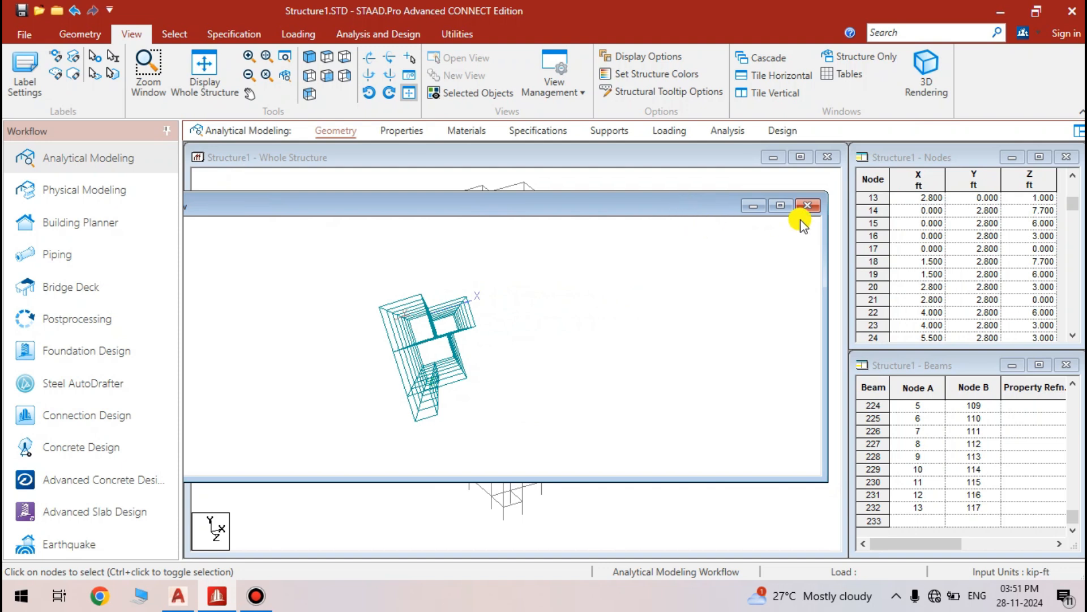
left_click(810, 204)
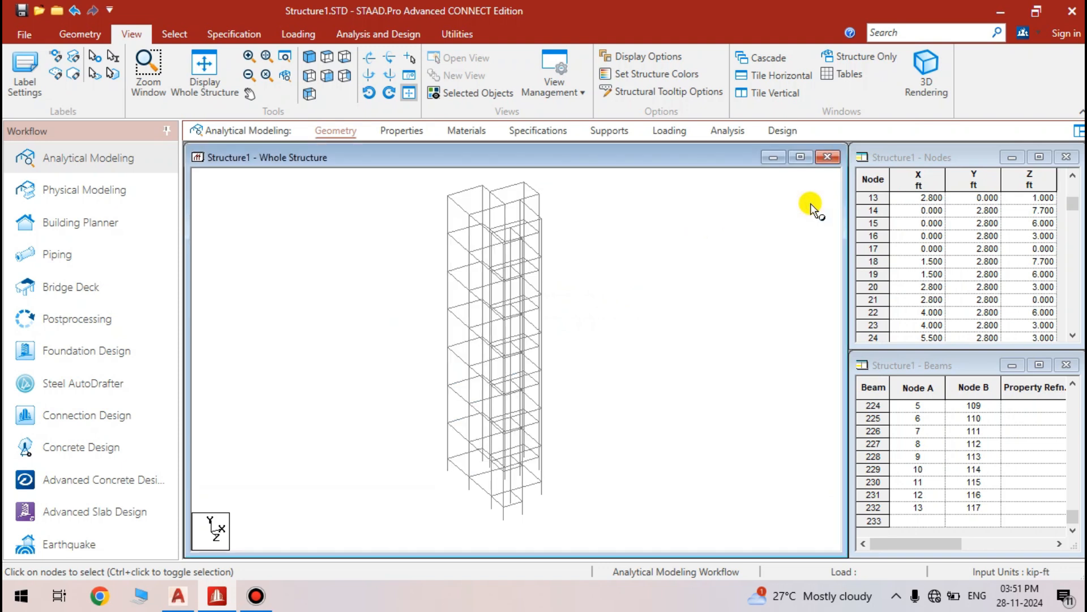
left_click(408, 132)
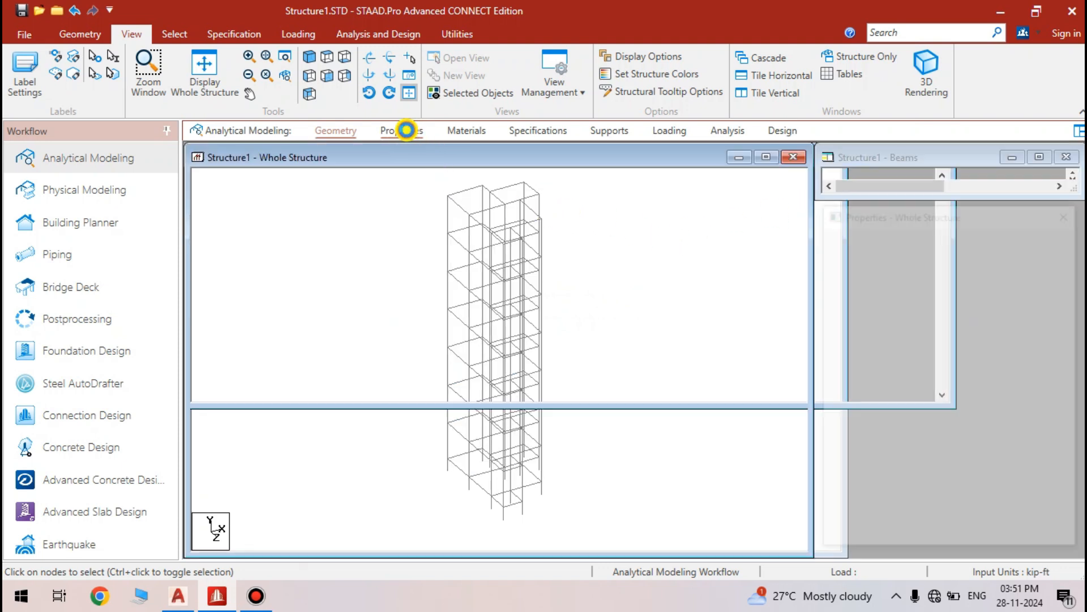
left_click(1012, 413)
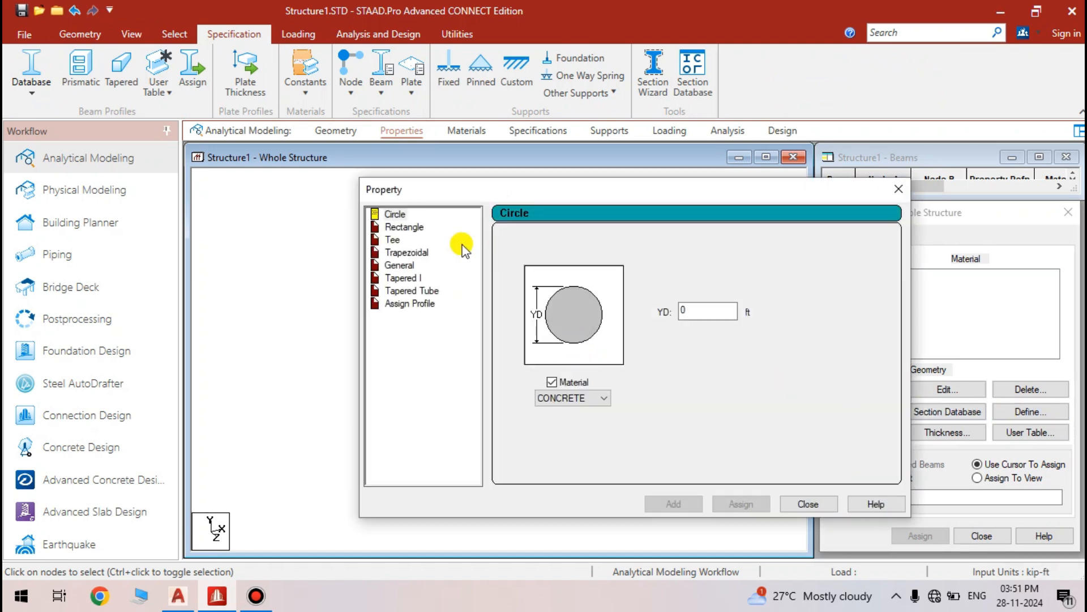
left_click(418, 228)
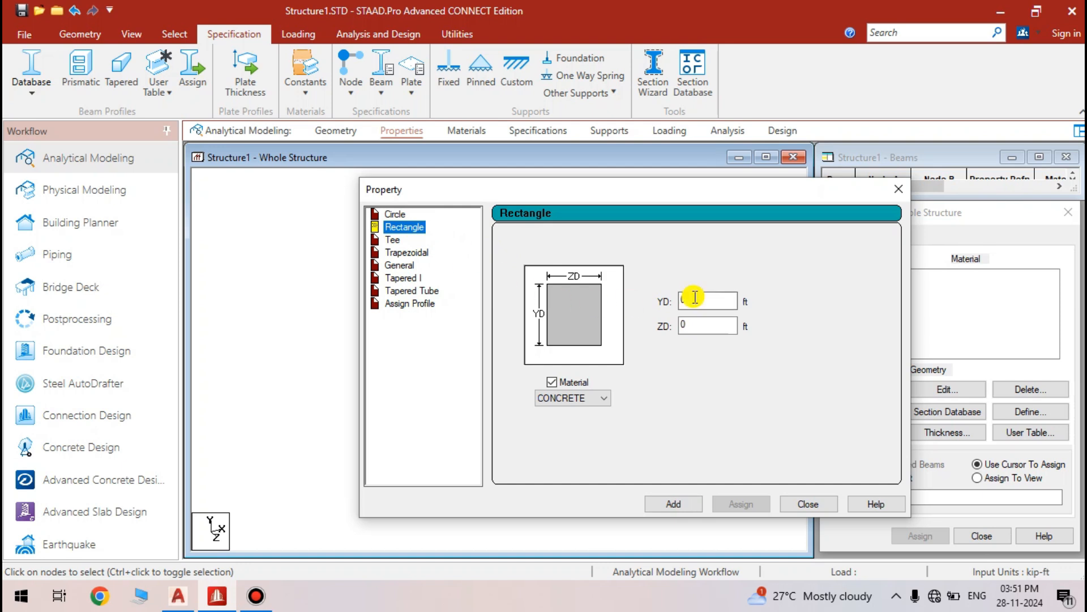
left_click_drag(696, 198, 585, 194)
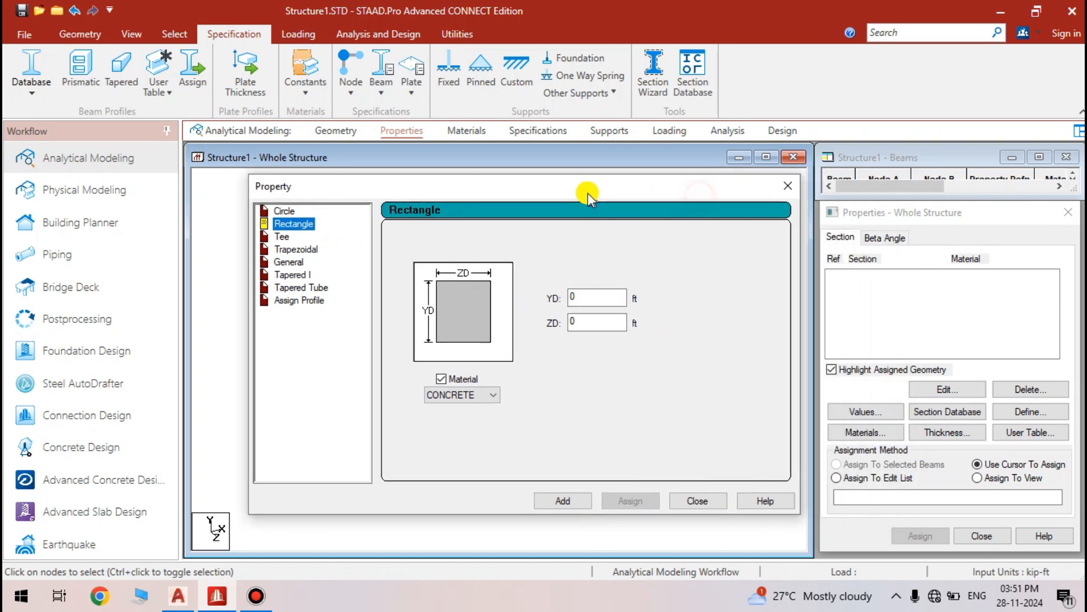
left_click(582, 295)
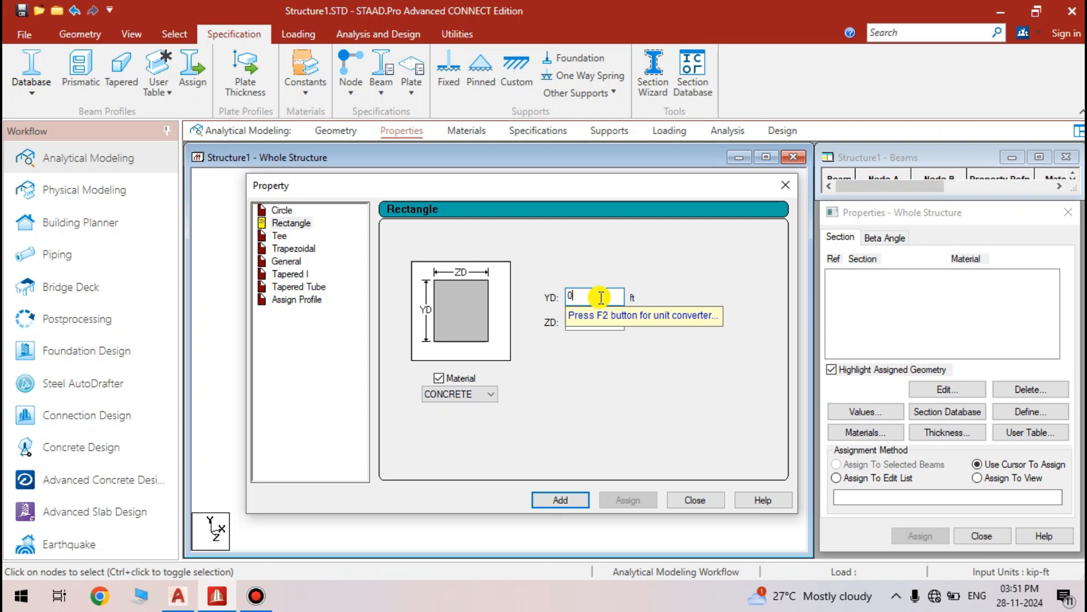
left_click(696, 500)
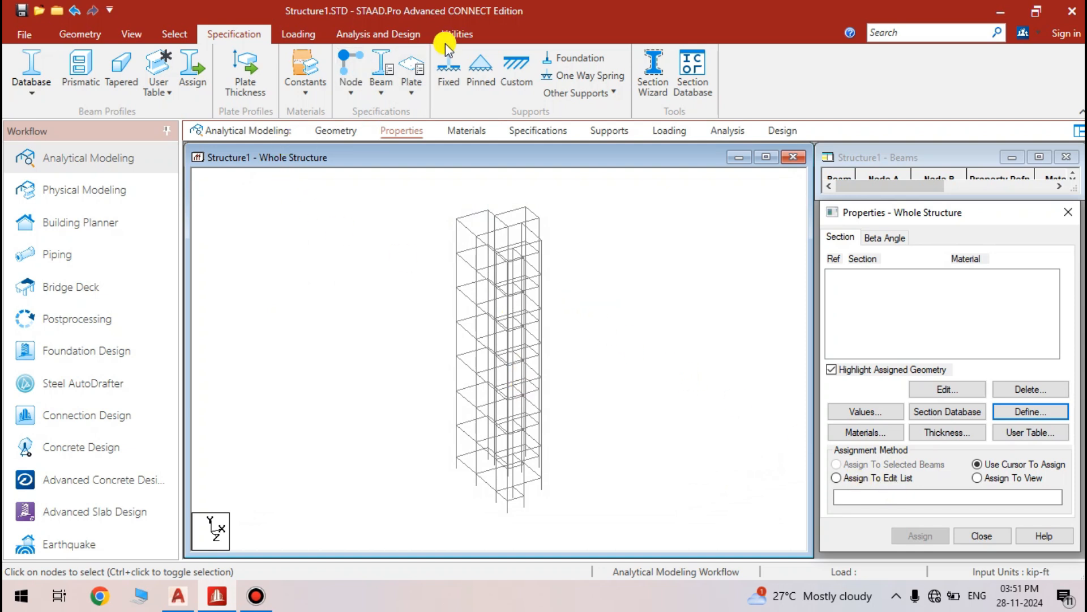
Save the modified structure, open its command file, and change the force unit in the UNIT line to KN
left_click(459, 33)
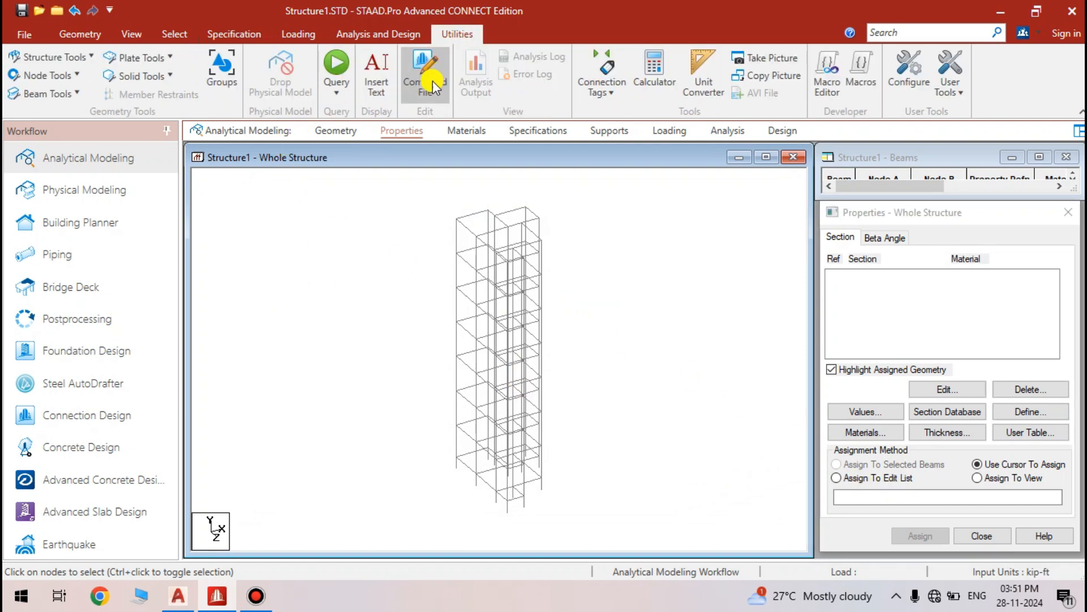
left_click(428, 66)
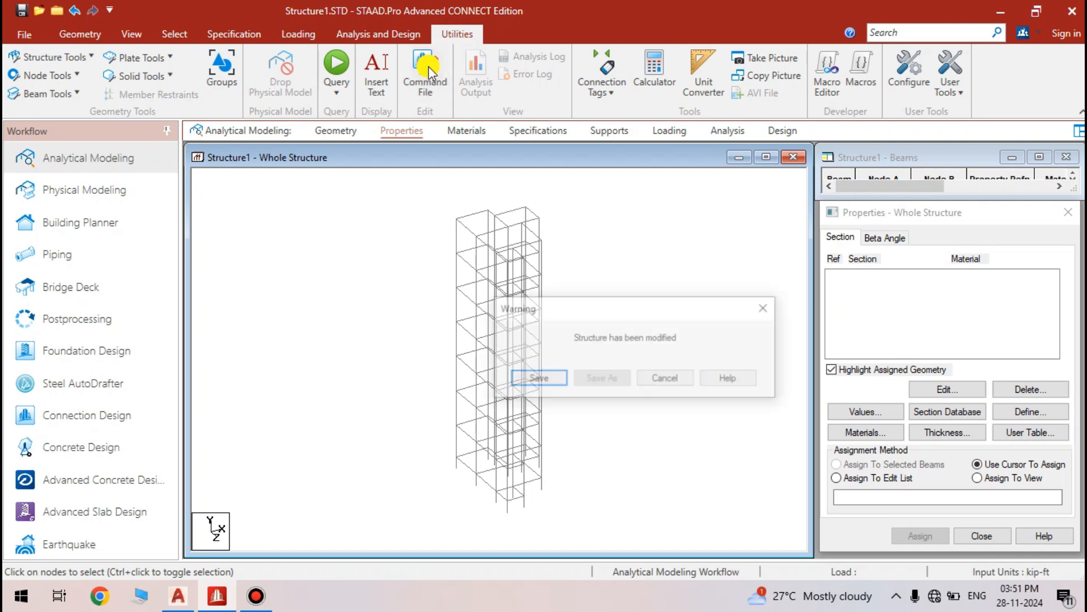
left_click(535, 375)
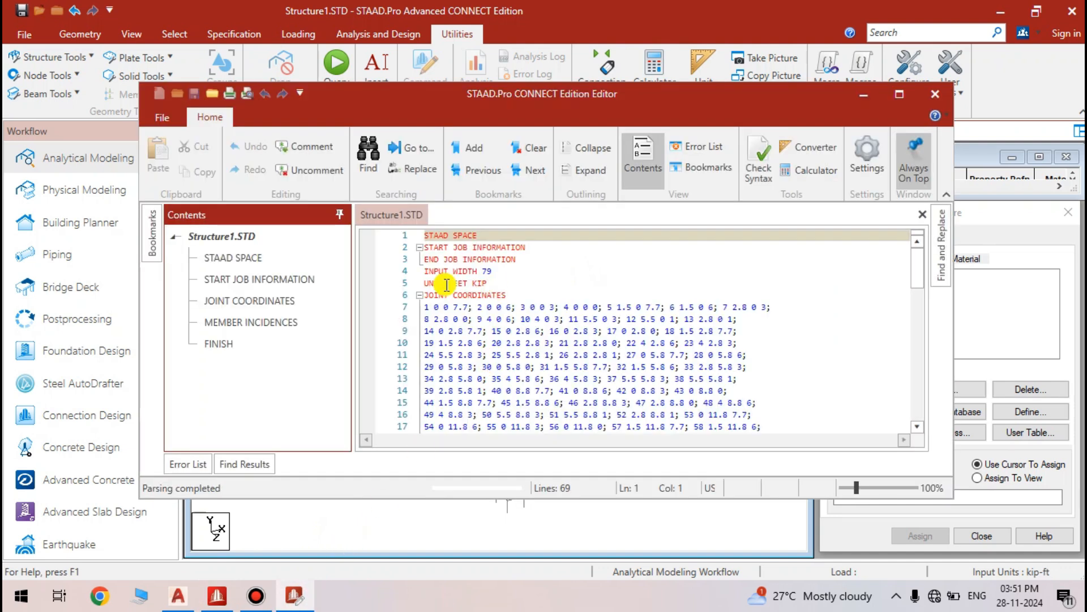
left_click(487, 283)
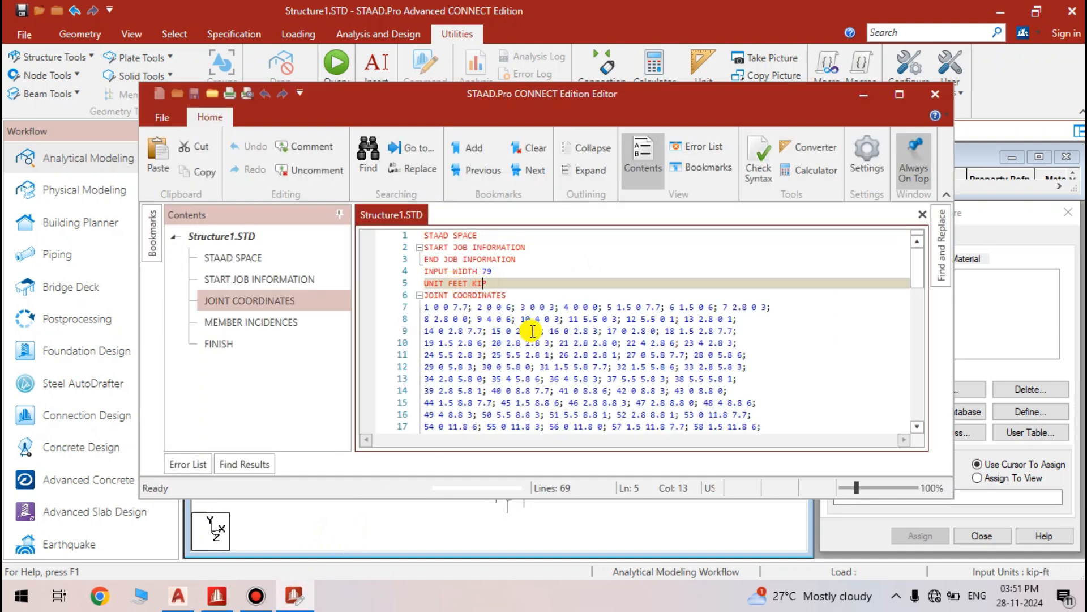
key("Delete")
key("BackSpace")
type("N")
Change the length unit in the UNIT line to METER, save the command file and close the editor
key("Left")
key("Left")
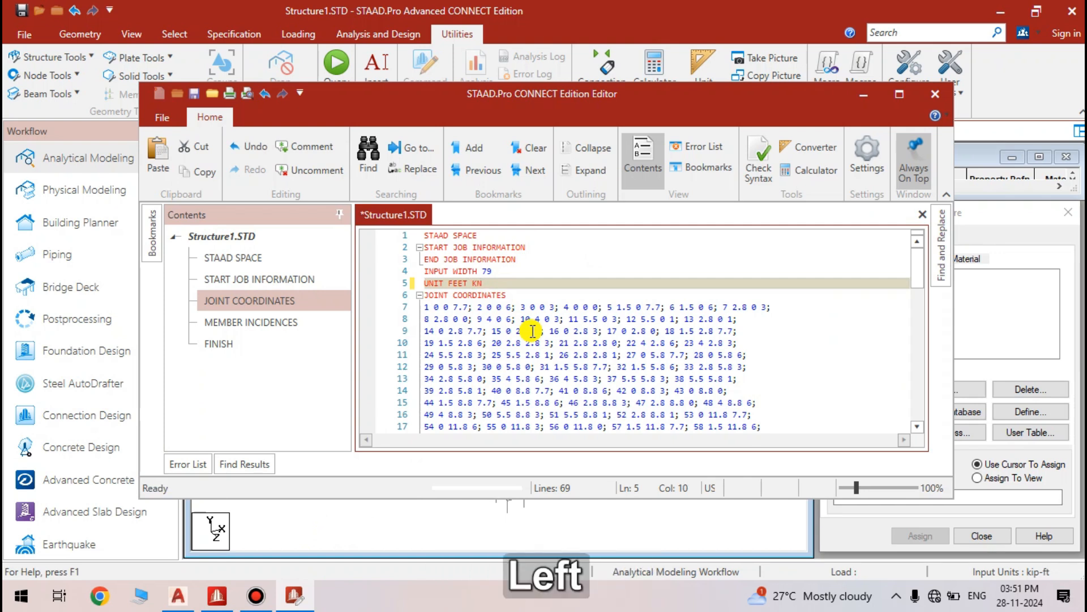
key("BackSpace")
type("METER")
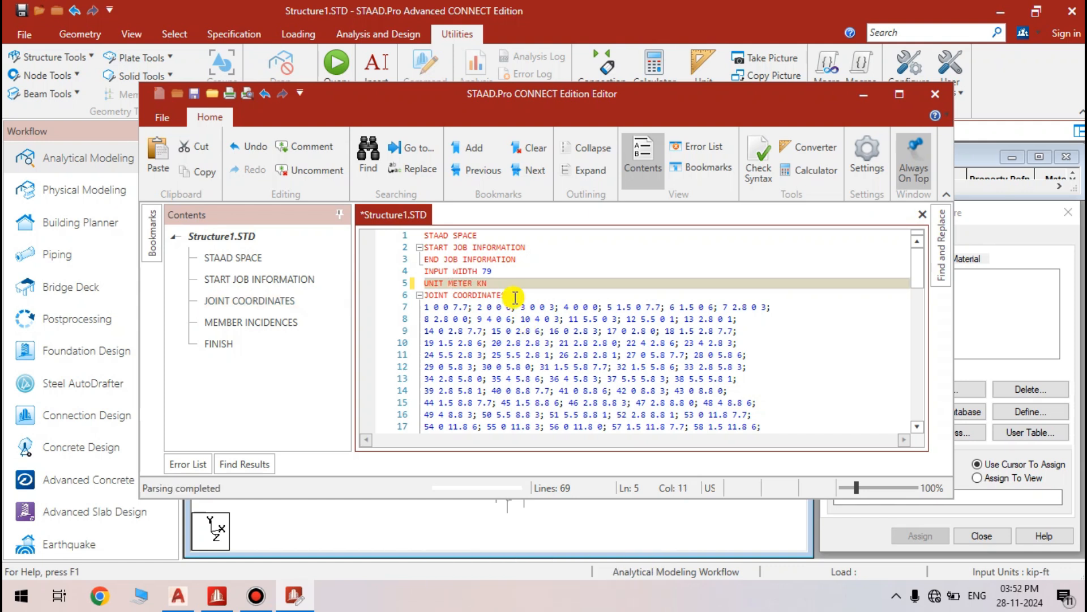
left_click(196, 94)
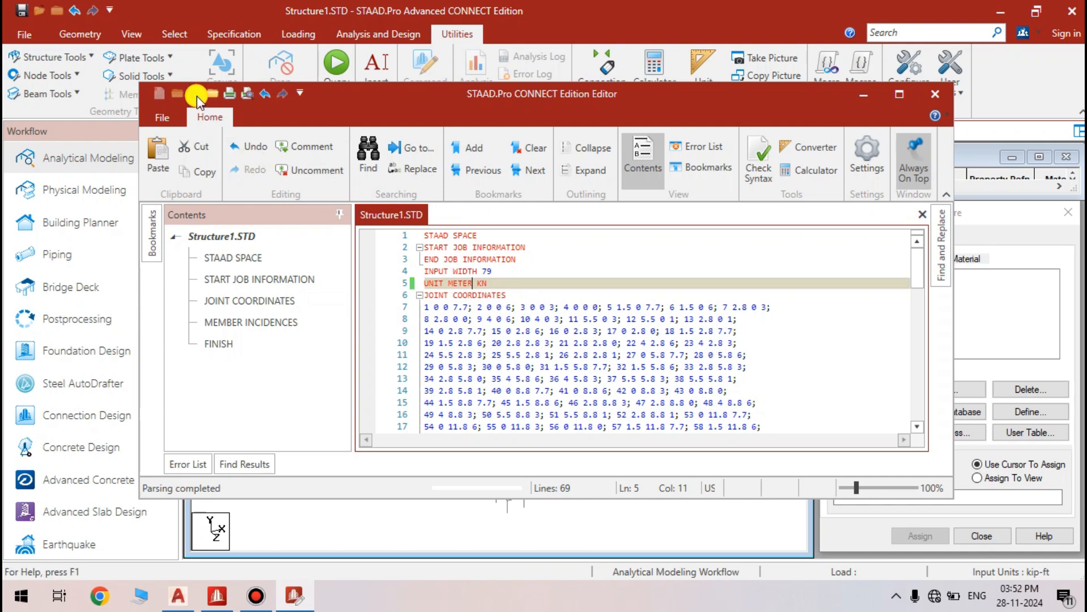
left_click(930, 97)
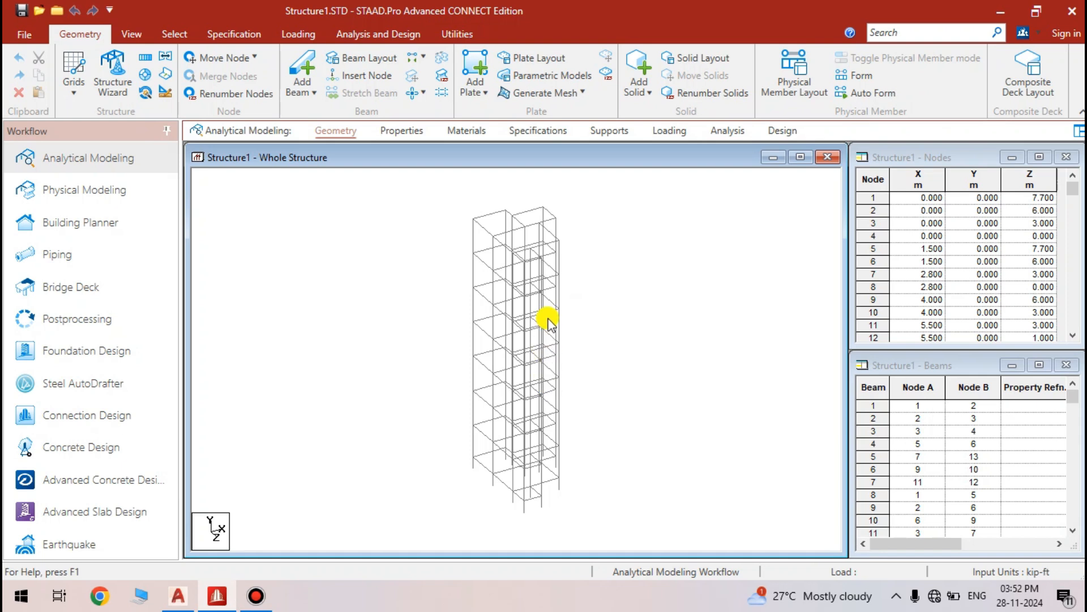
Define a rectangular concrete section with YD 0.5 m and ZD 0.3 m and add it to the member properties
left_click(401, 132)
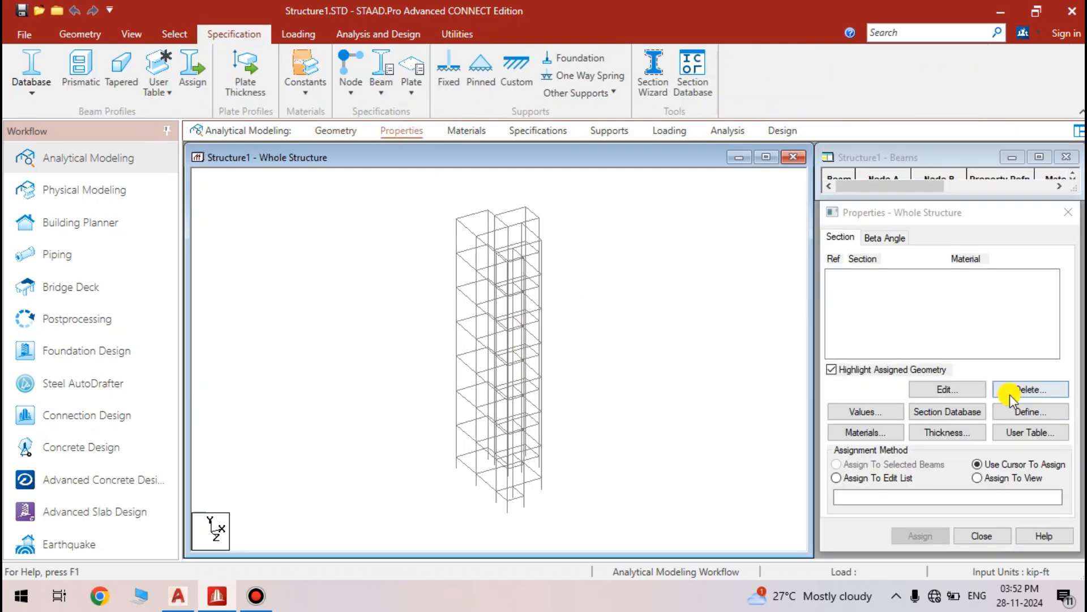
left_click(1007, 414)
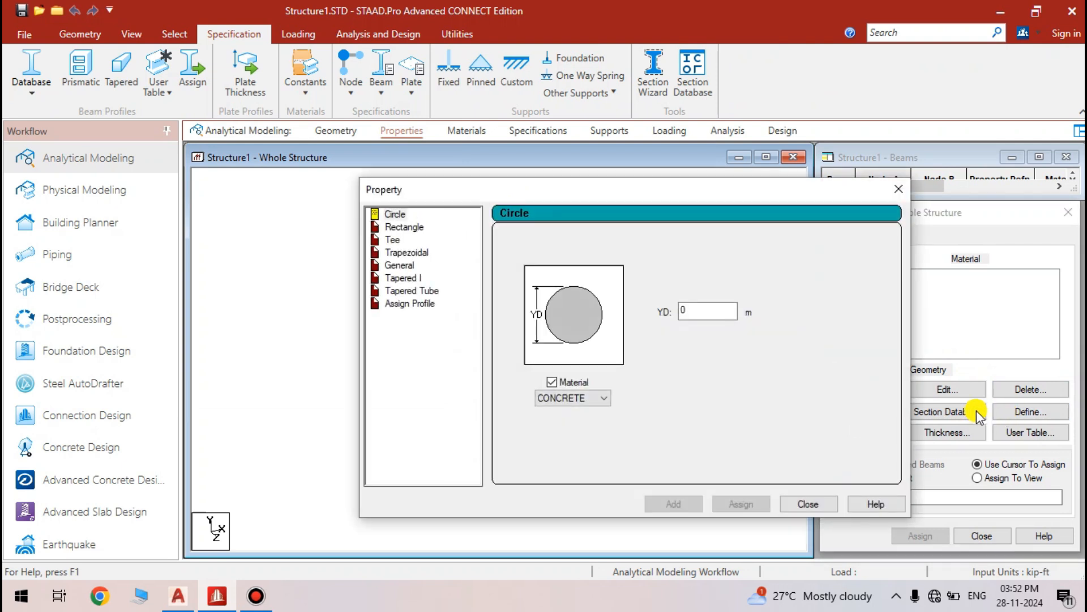
left_click(409, 227)
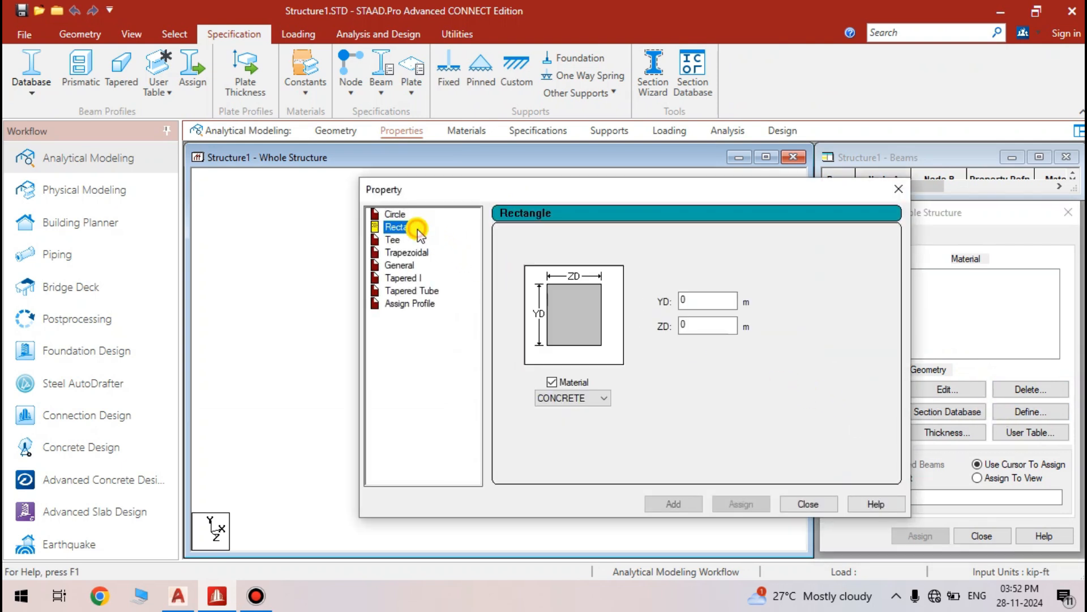
left_click(697, 301)
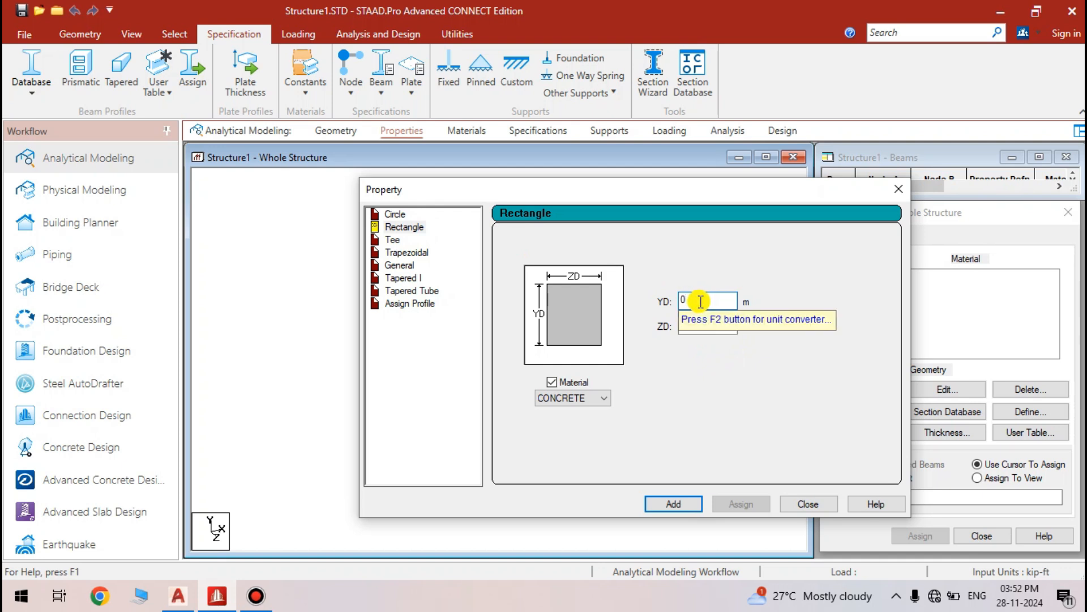
type(".5")
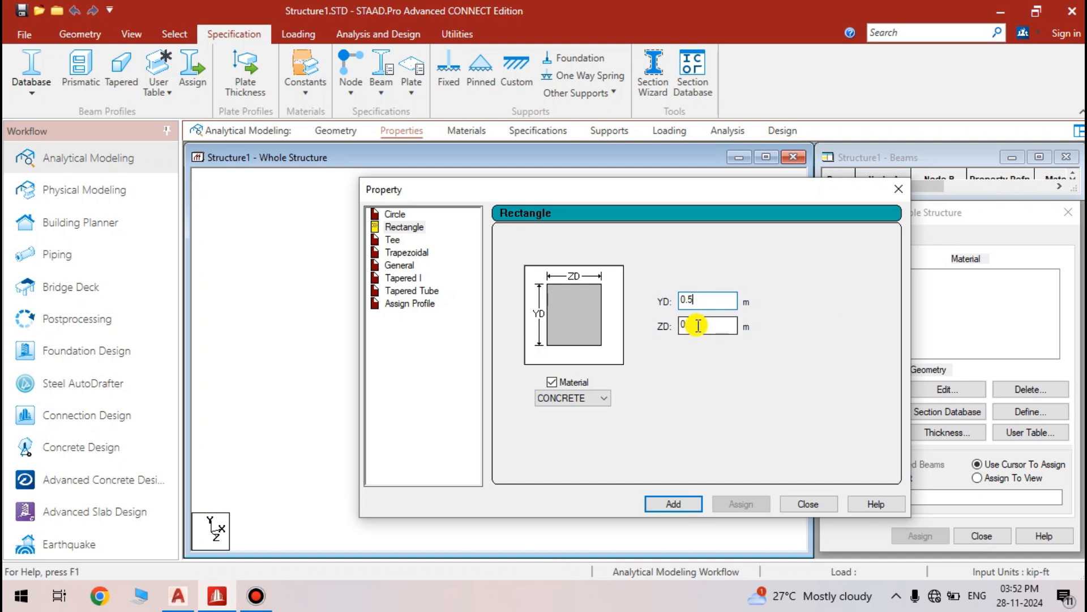
left_click(698, 326)
type(".")
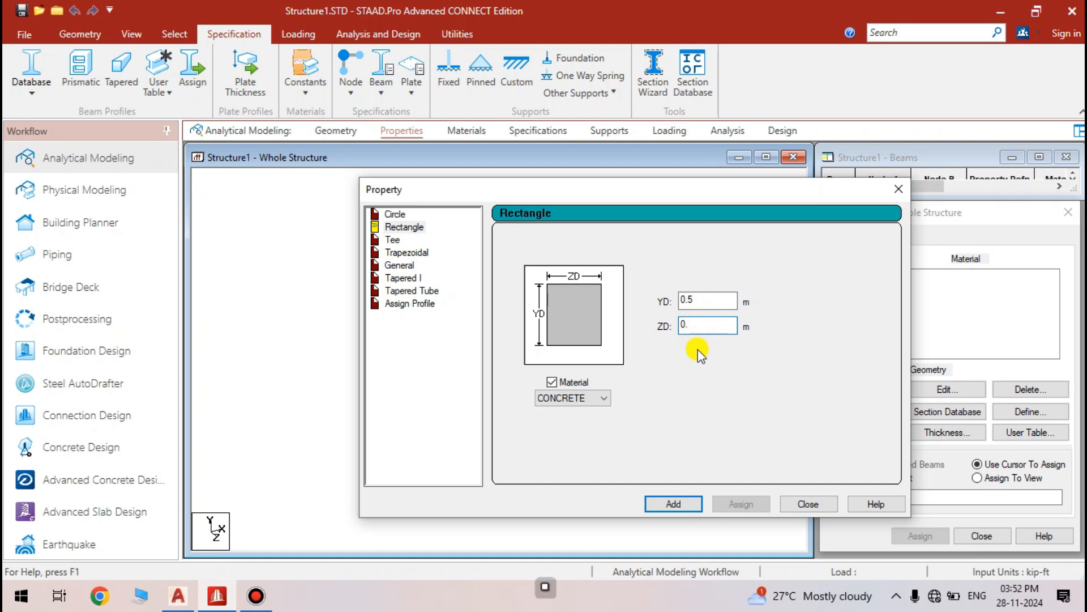
type("3")
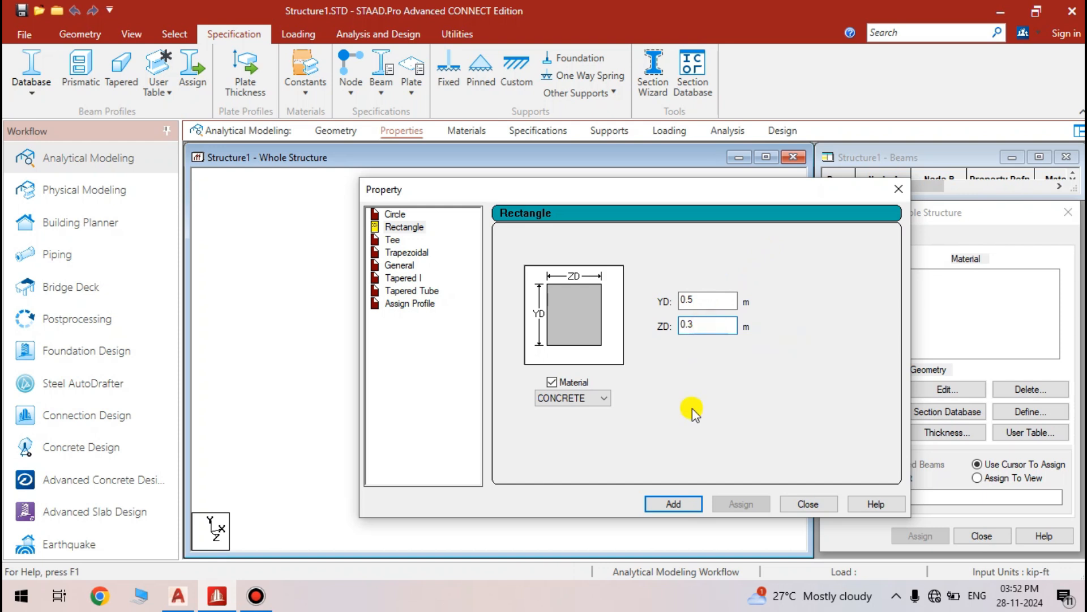
left_click(678, 503)
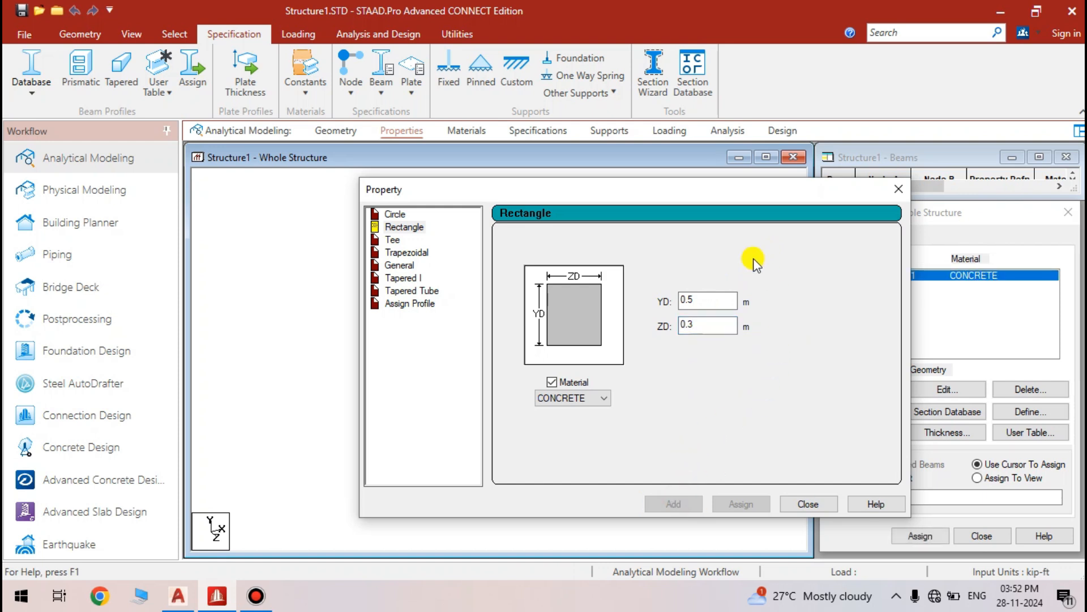
Add a second rectangular concrete section with YD 0.4 m and ZD 0.4 m, close the definition dialog and select the first section
left_click_drag(744, 195, 662, 189)
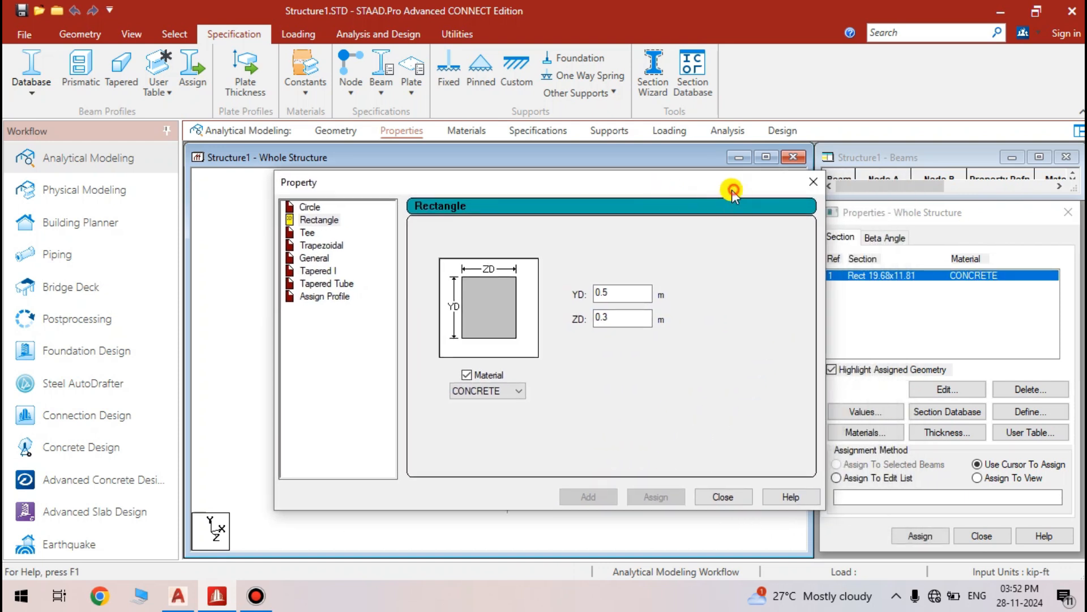
left_click_drag(731, 187, 670, 183)
left_click(555, 289)
key("BackSpace")
type("4")
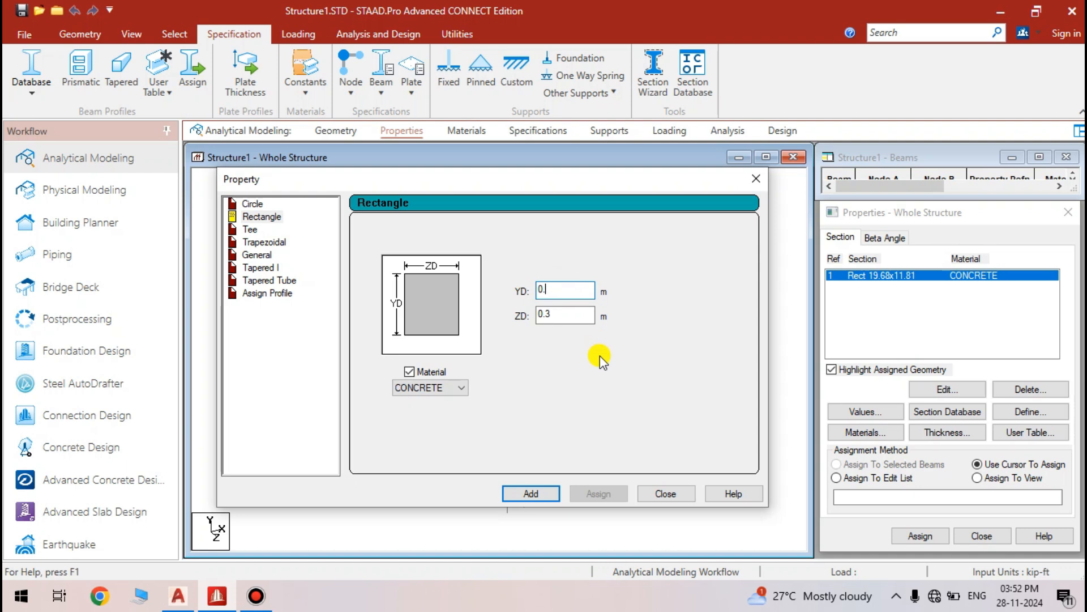
left_click(582, 317)
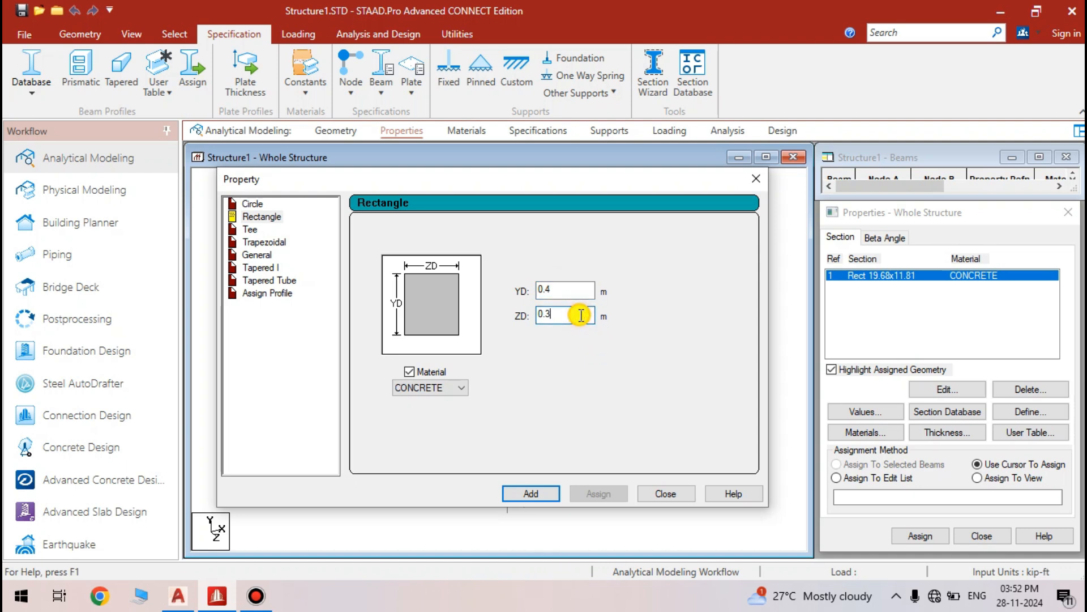
key("BackSpace")
type("4")
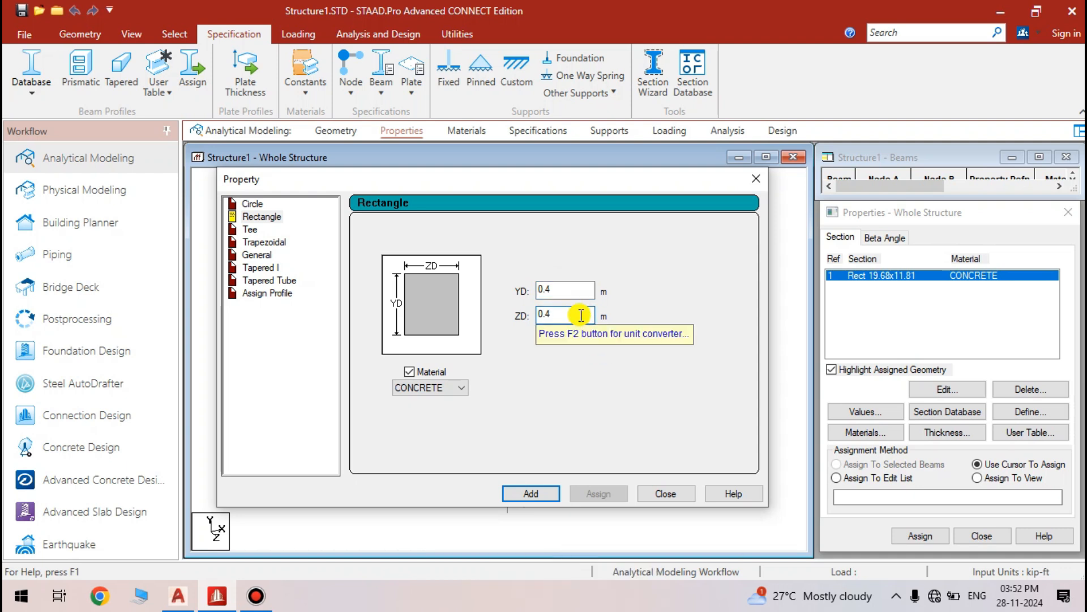
left_click(548, 493)
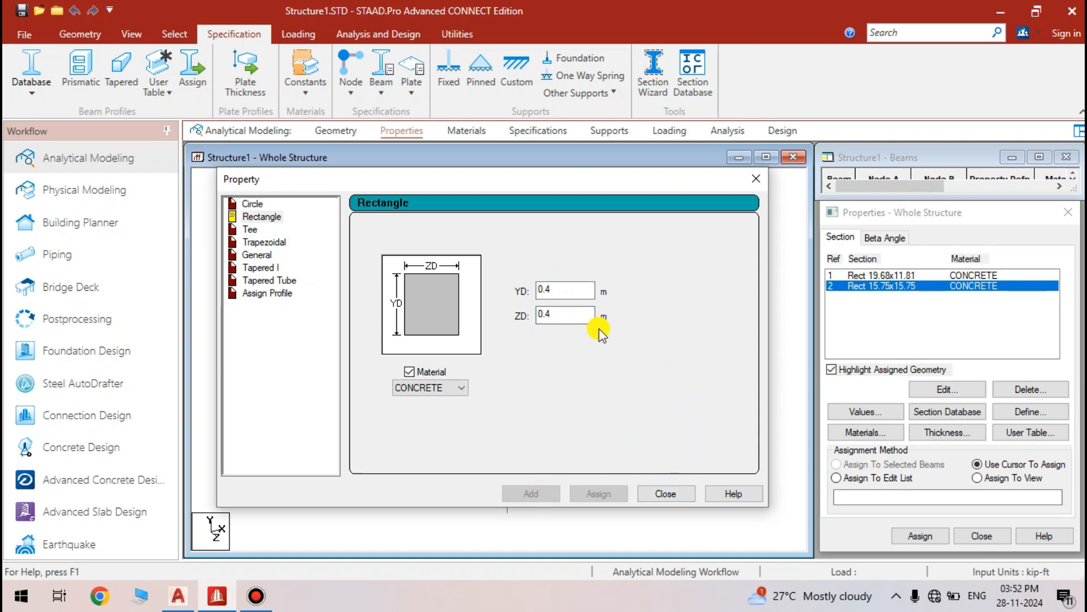
left_click(668, 494)
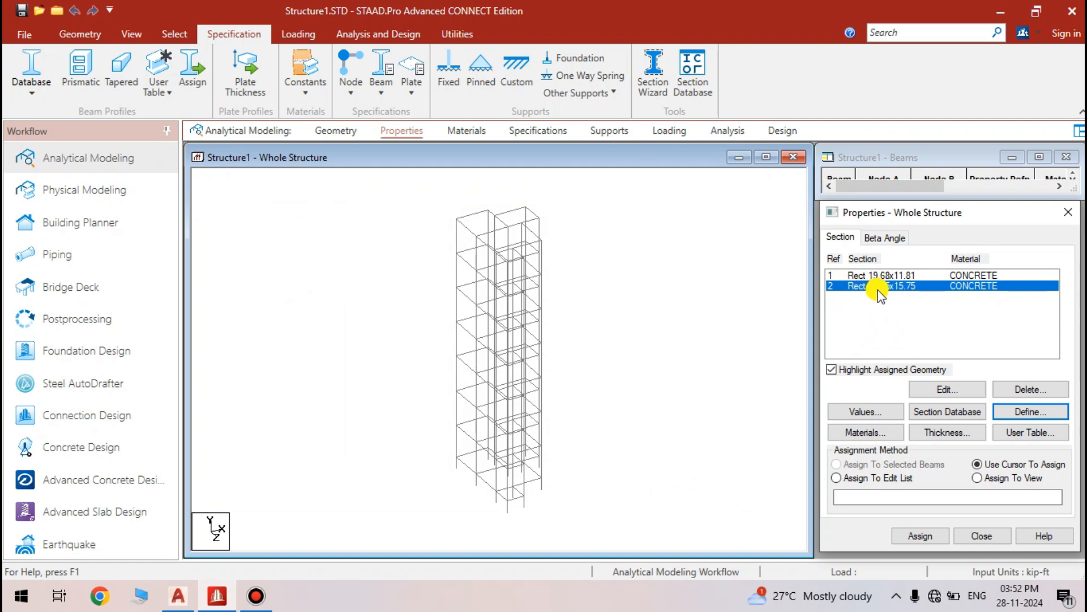
left_click(885, 275)
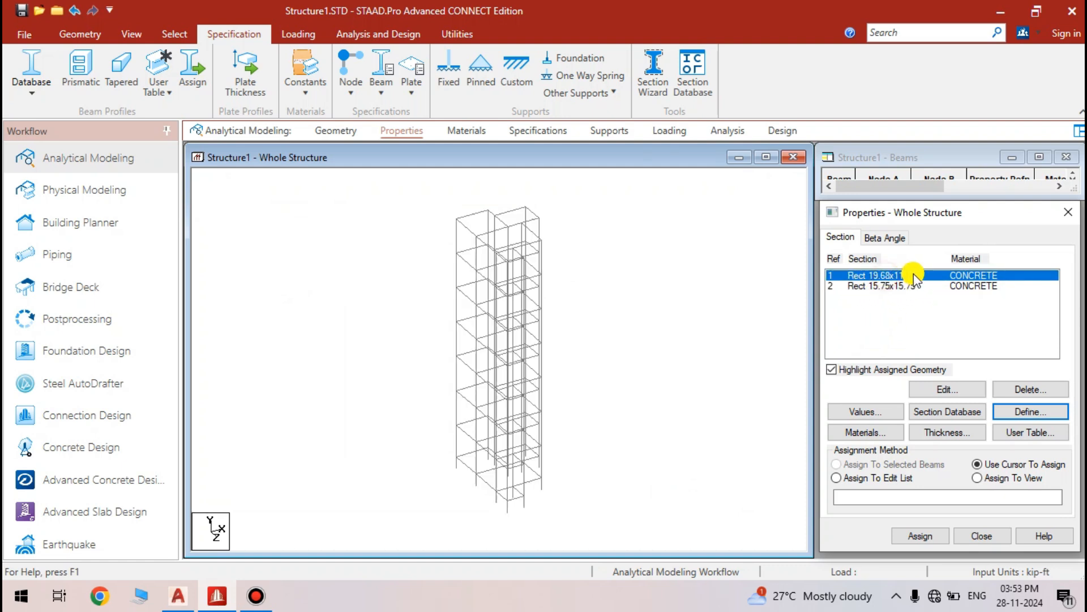
left_click(697, 333)
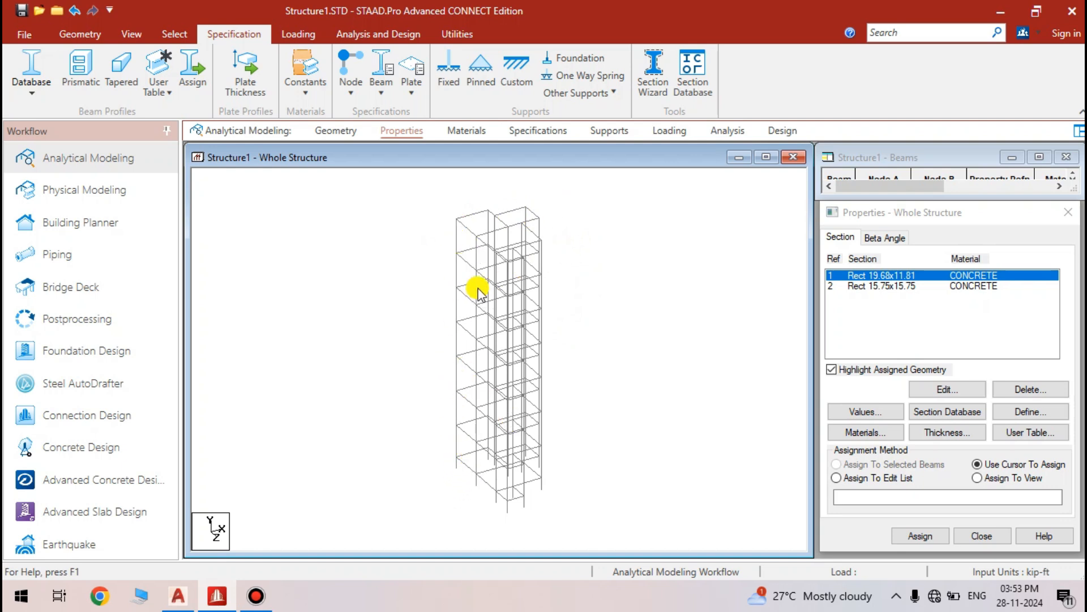
left_click(174, 33)
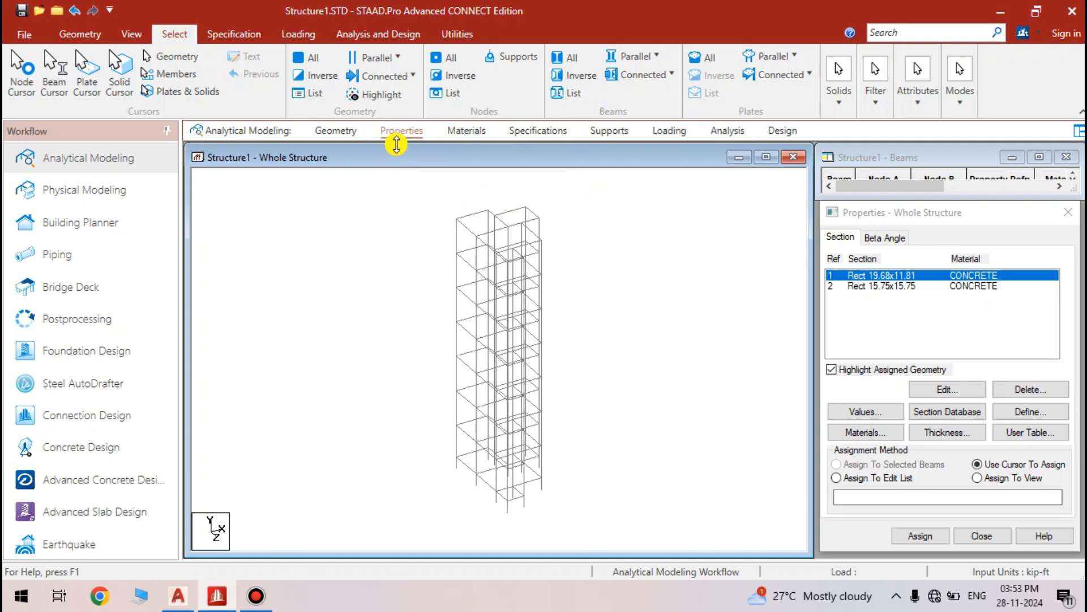
left_click(399, 63)
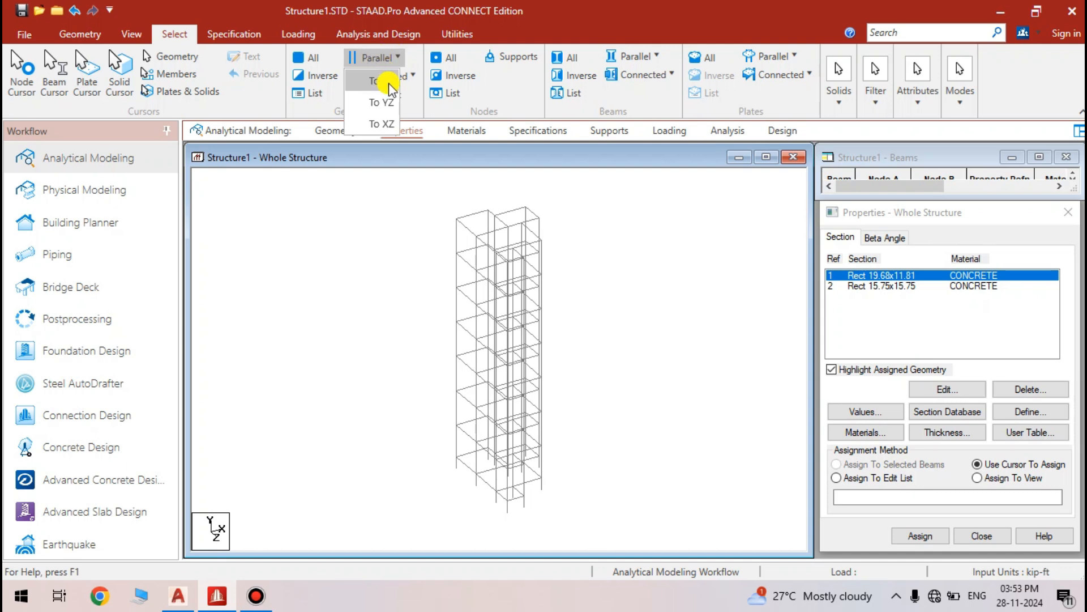
left_click(368, 125)
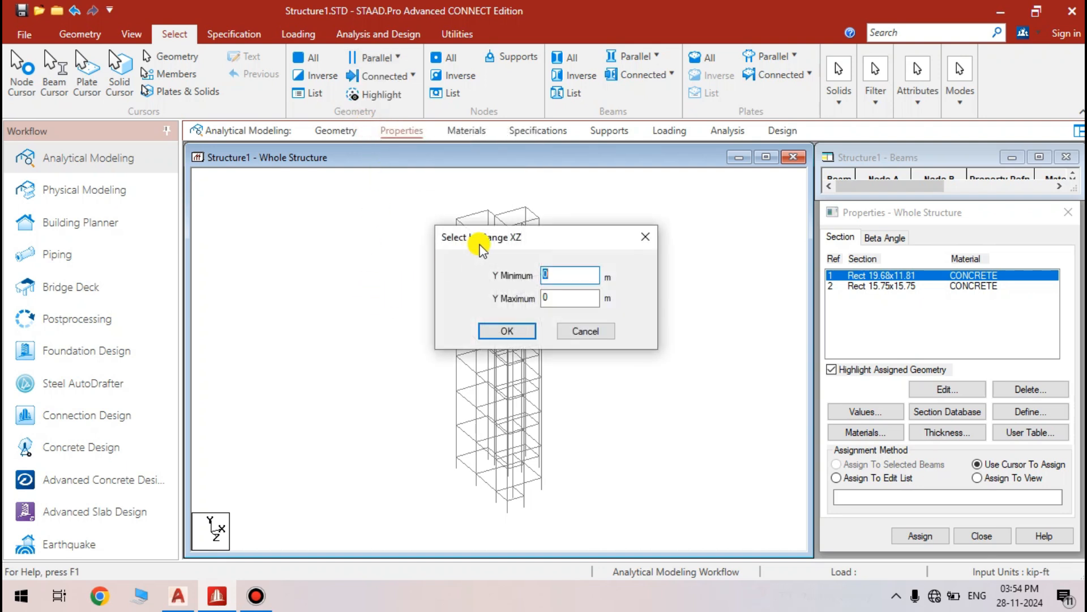
left_click_drag(517, 242, 646, 219)
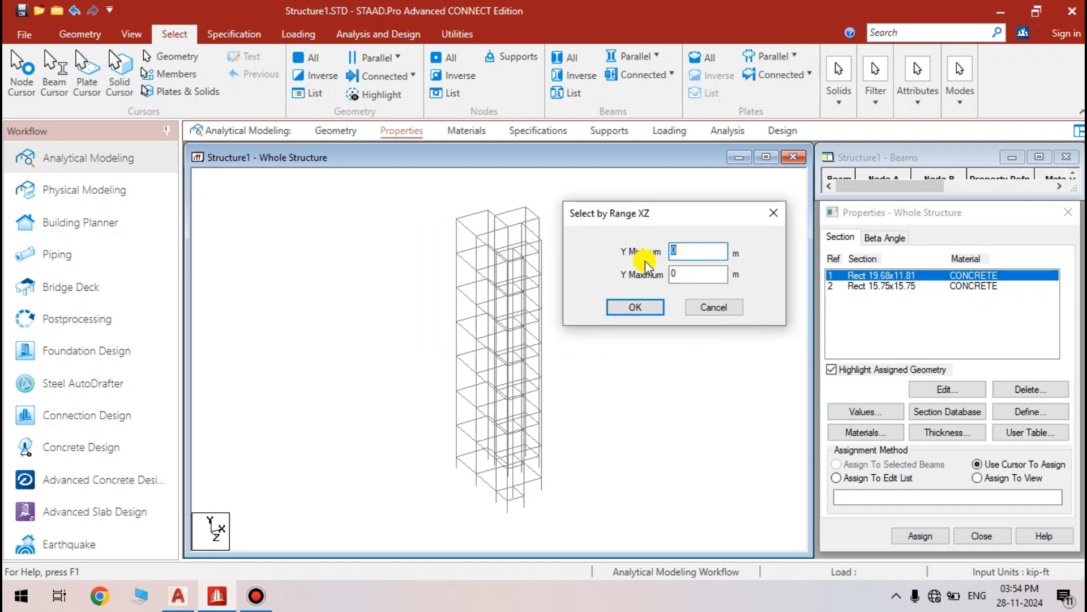
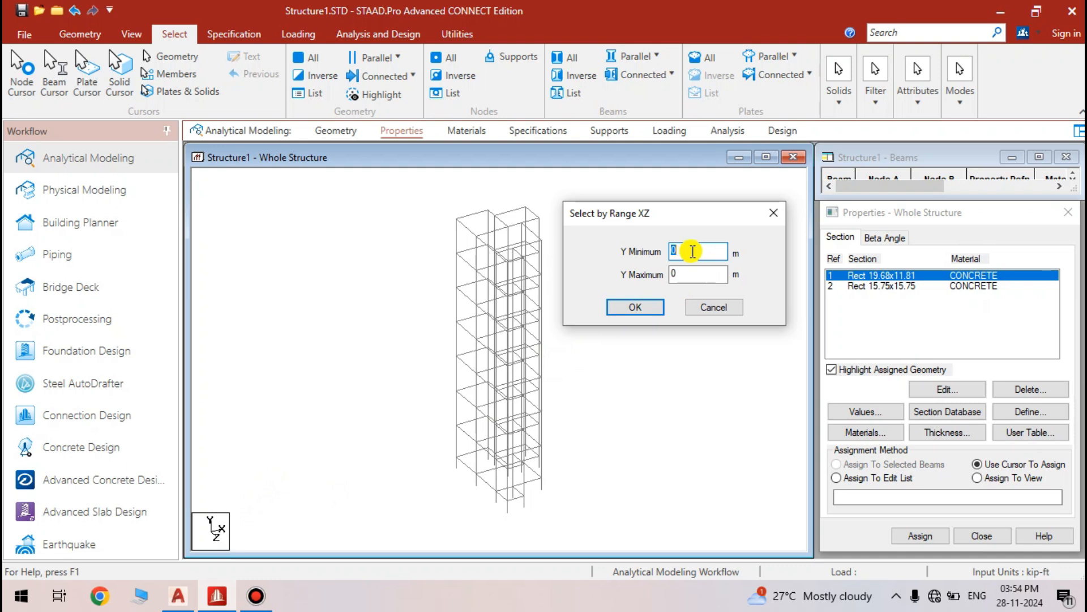
left_click(687, 274)
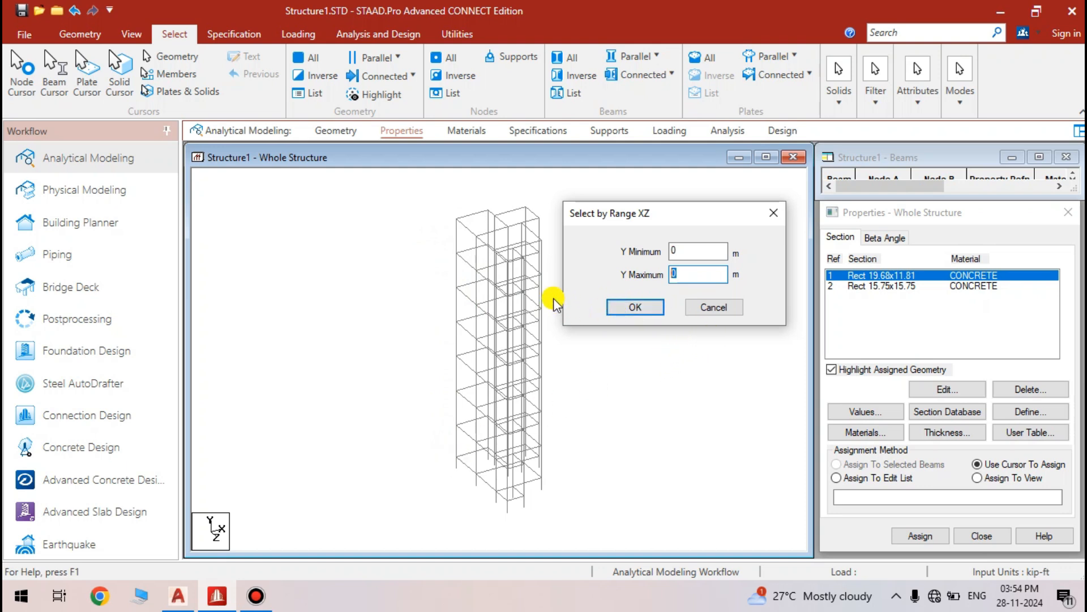
left_click(714, 308)
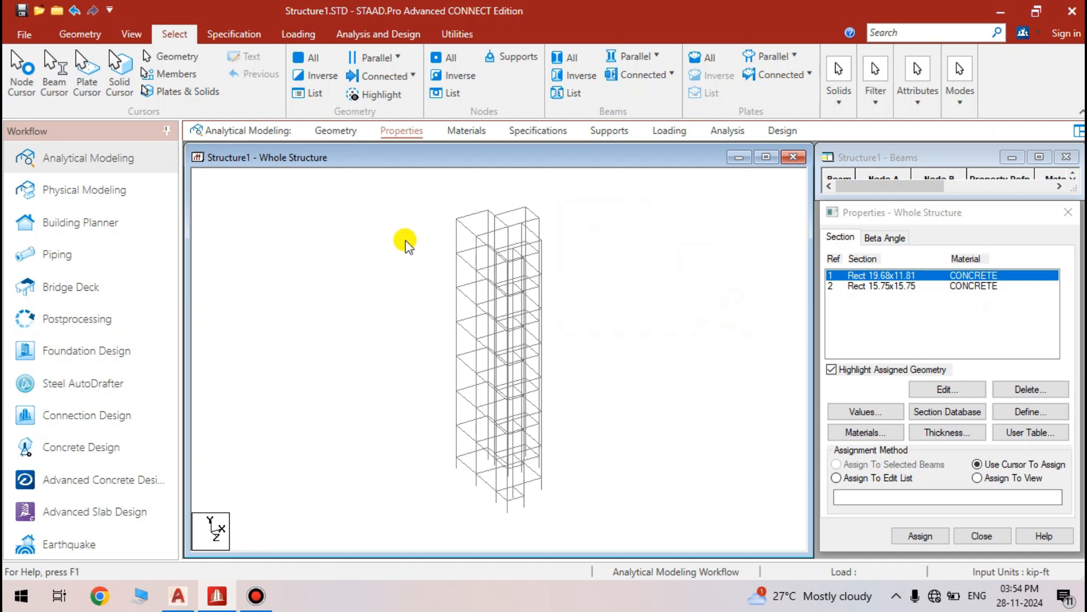
Measure the node-to-node distance from the corner node just above the base stub to the roof node above it, and remove the dimension
left_click(90, 35)
left_click(129, 36)
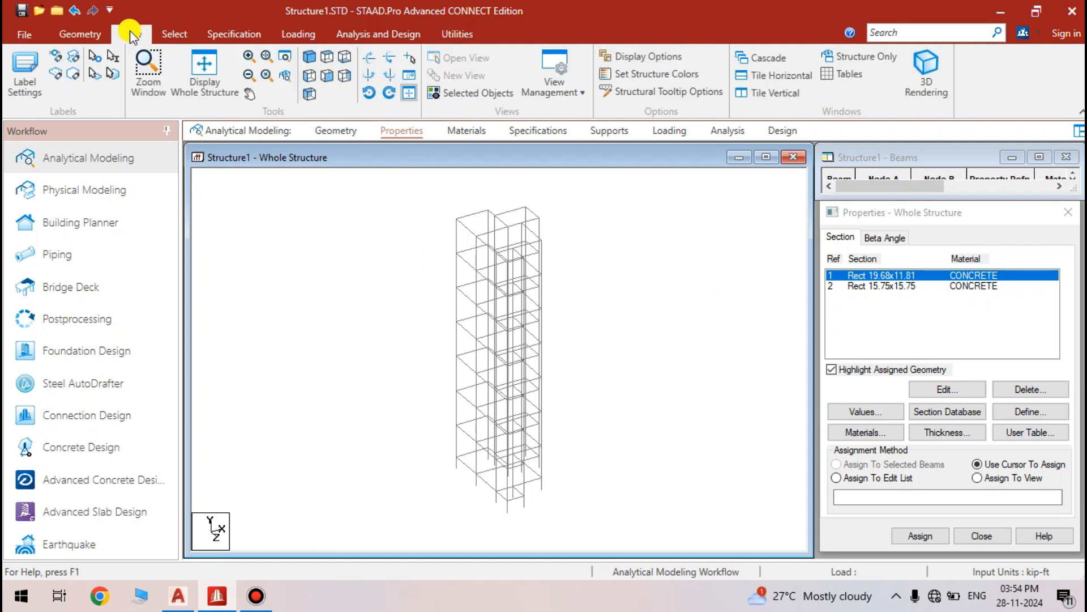
left_click(439, 37)
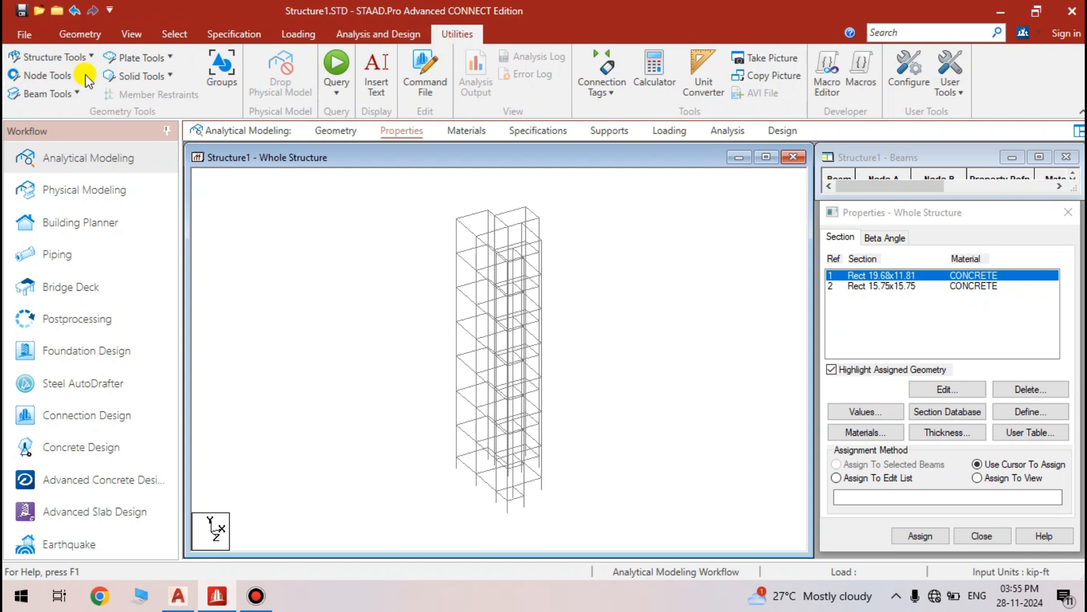
left_click(84, 79)
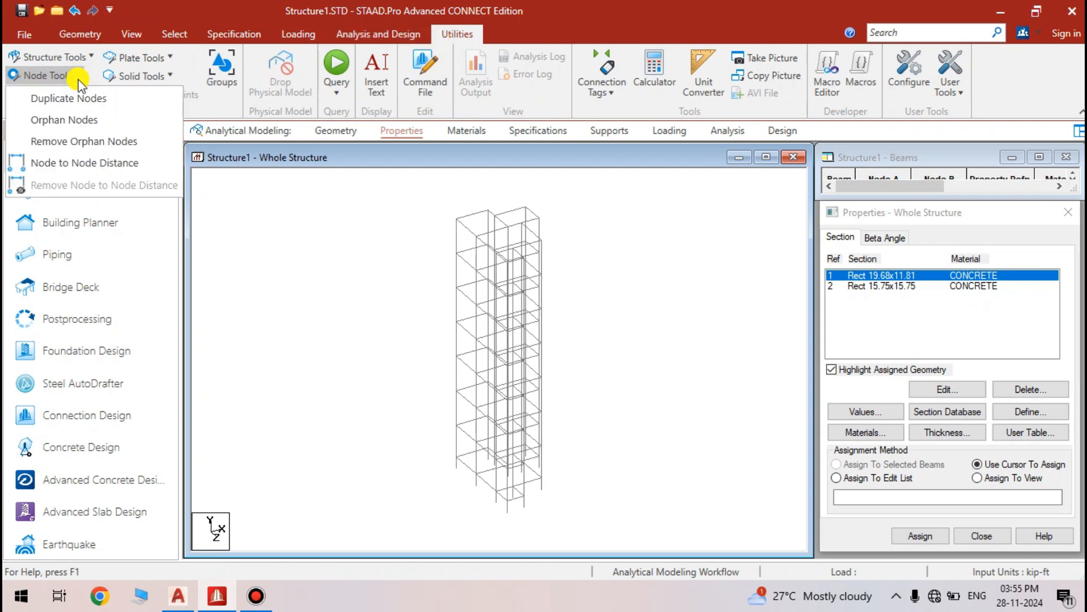
left_click(128, 163)
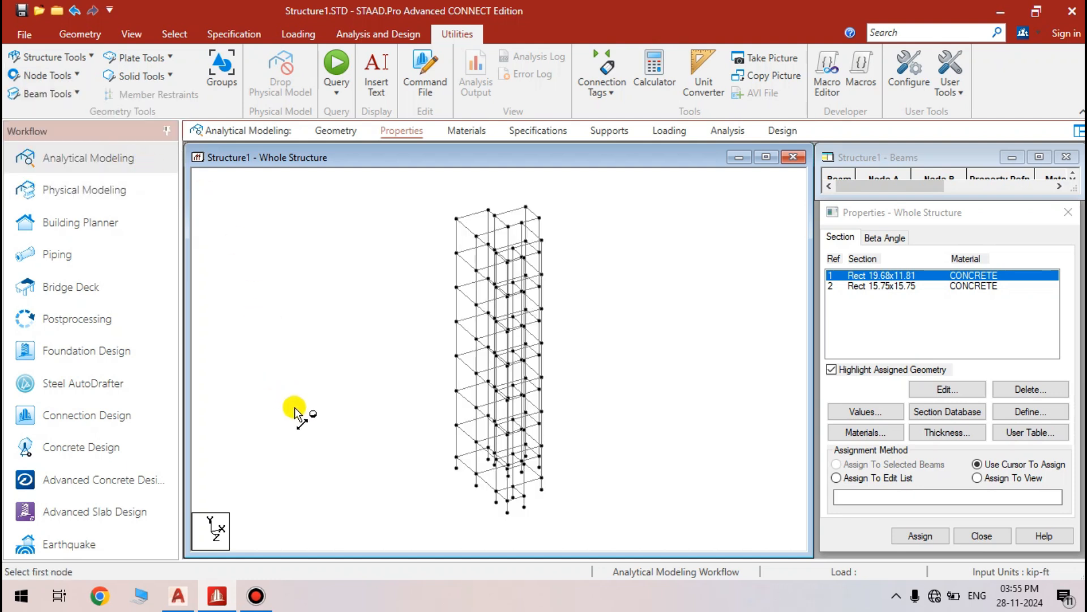
left_click(456, 457)
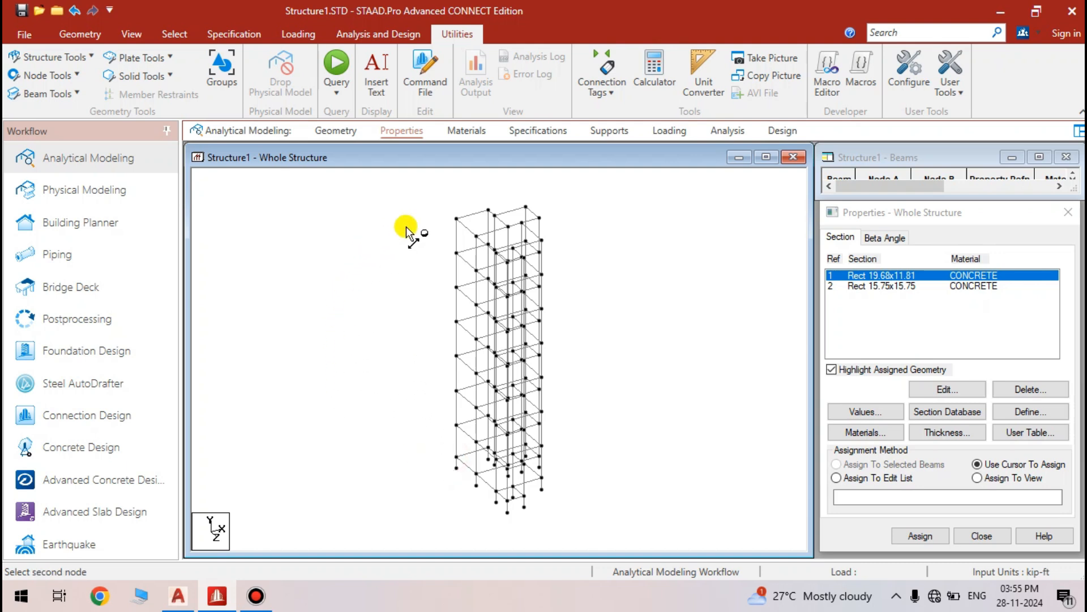
left_click(457, 219)
left_click(456, 218)
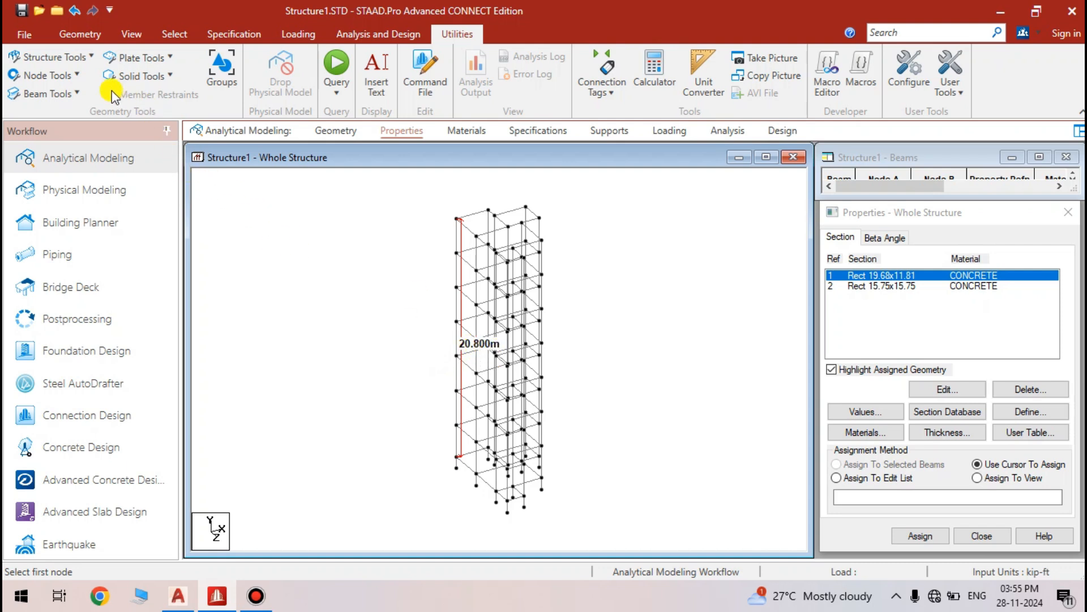
left_click(75, 78)
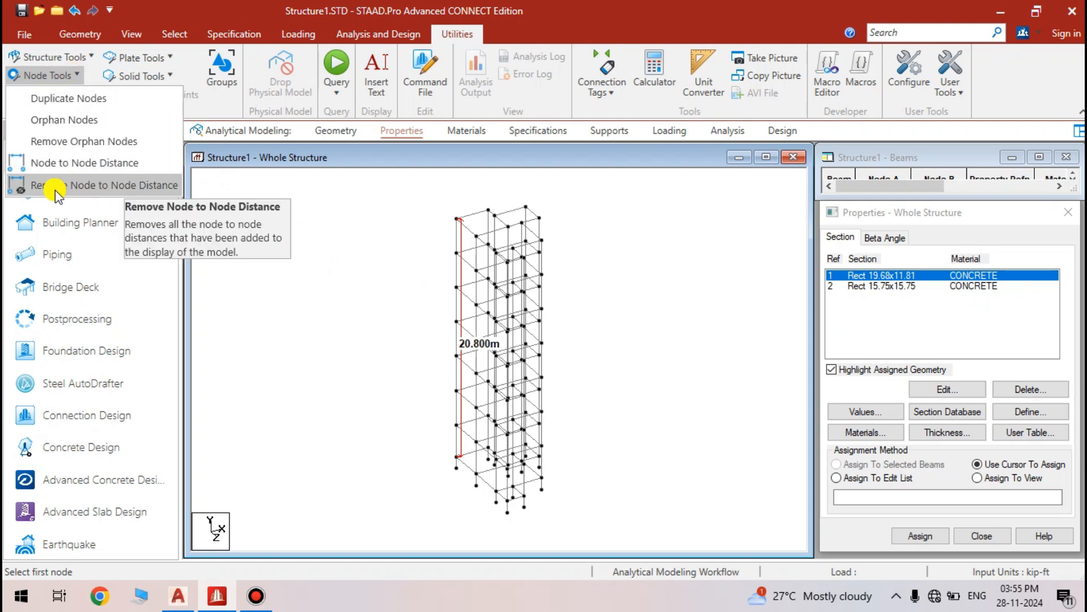
left_click(144, 185)
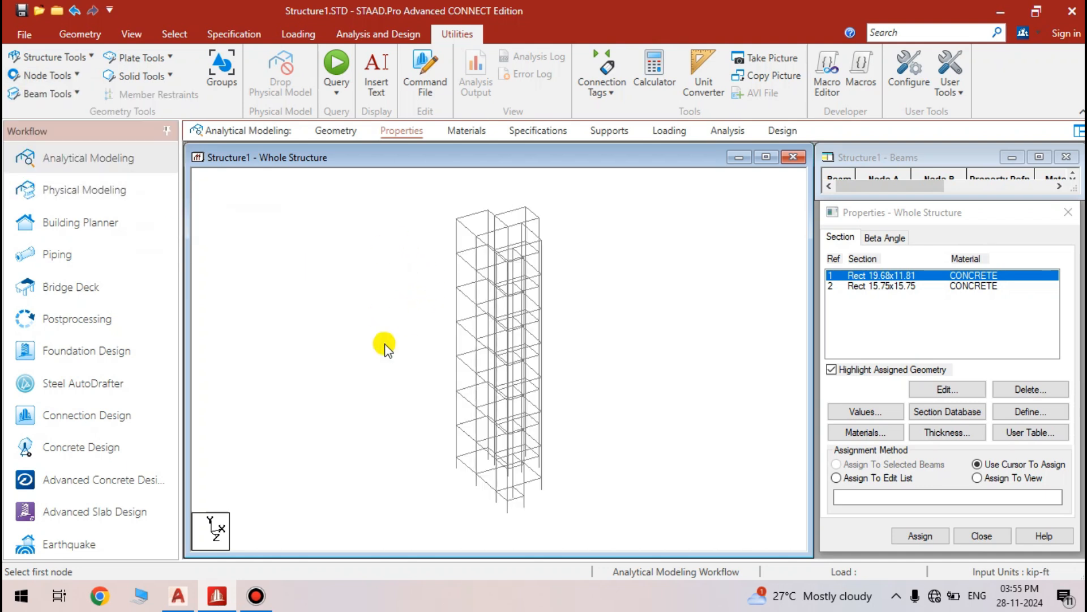
Select the geometry parallel to the XZ plane between Y 0 and 20.9 m, and clear the selection
left_click(169, 33)
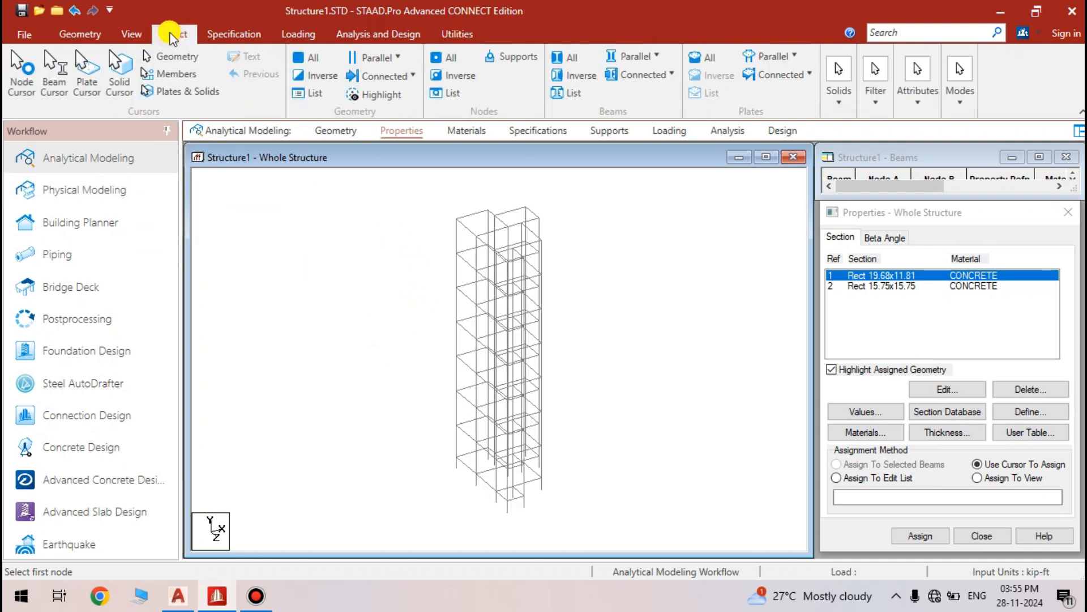
left_click(394, 60)
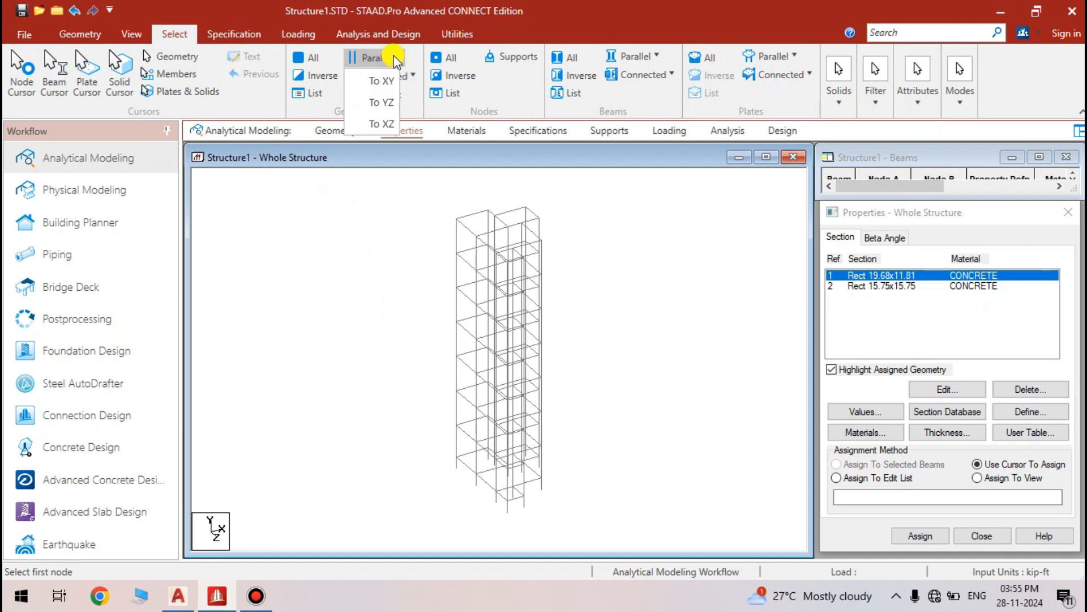
left_click(389, 125)
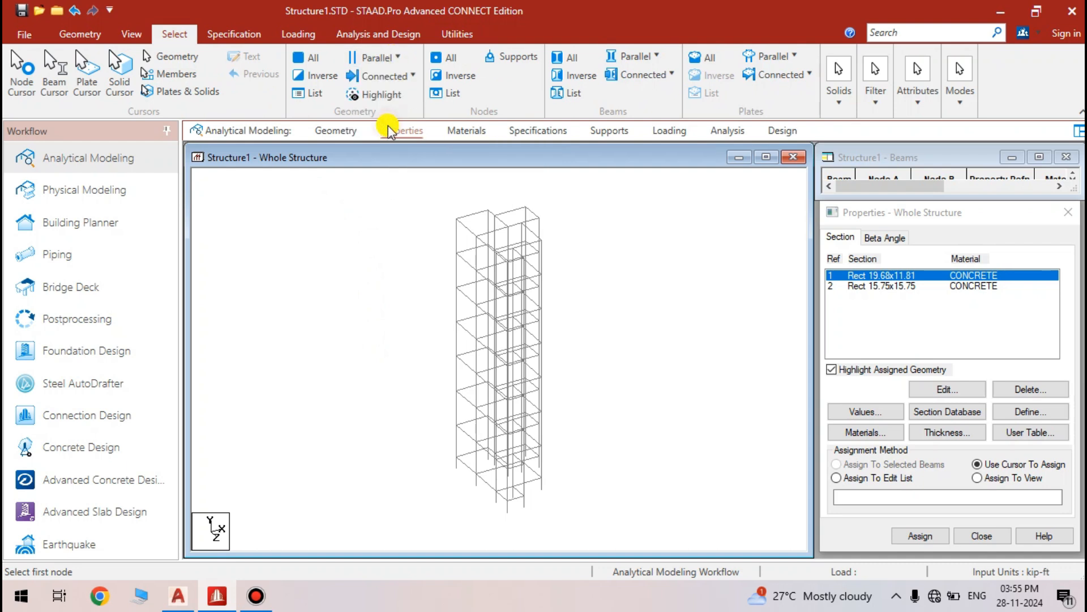
left_click_drag(565, 231, 775, 231)
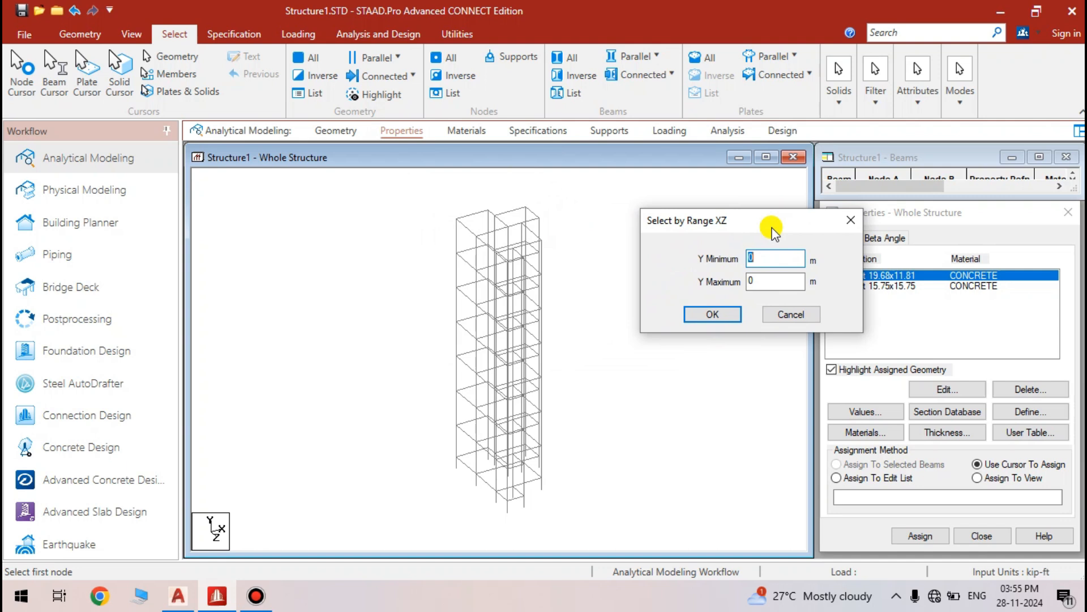
left_click(764, 259)
double_click(761, 280)
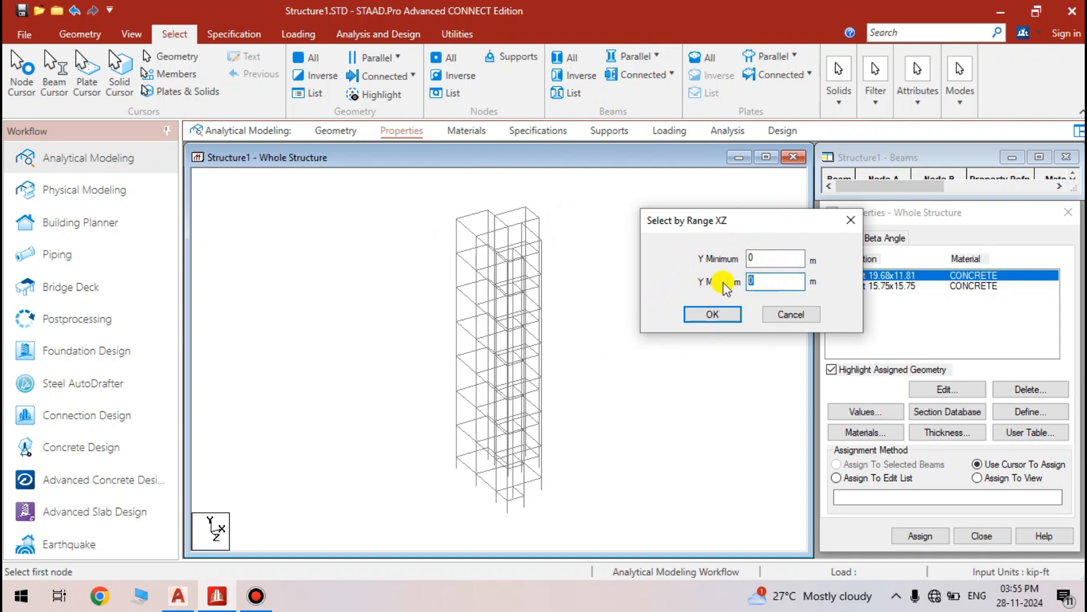
type("20")
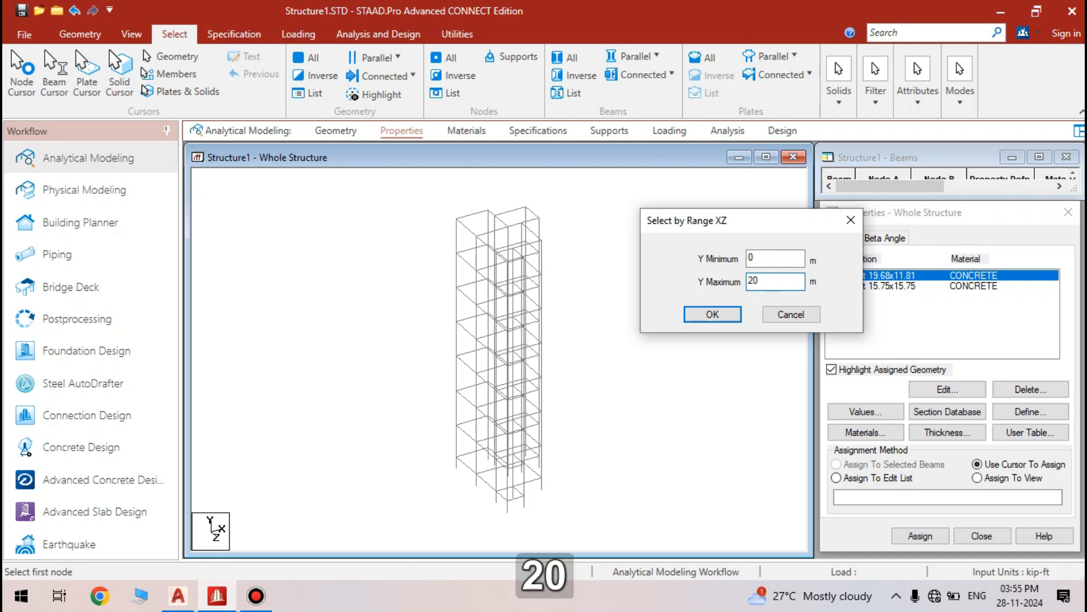
type(".")
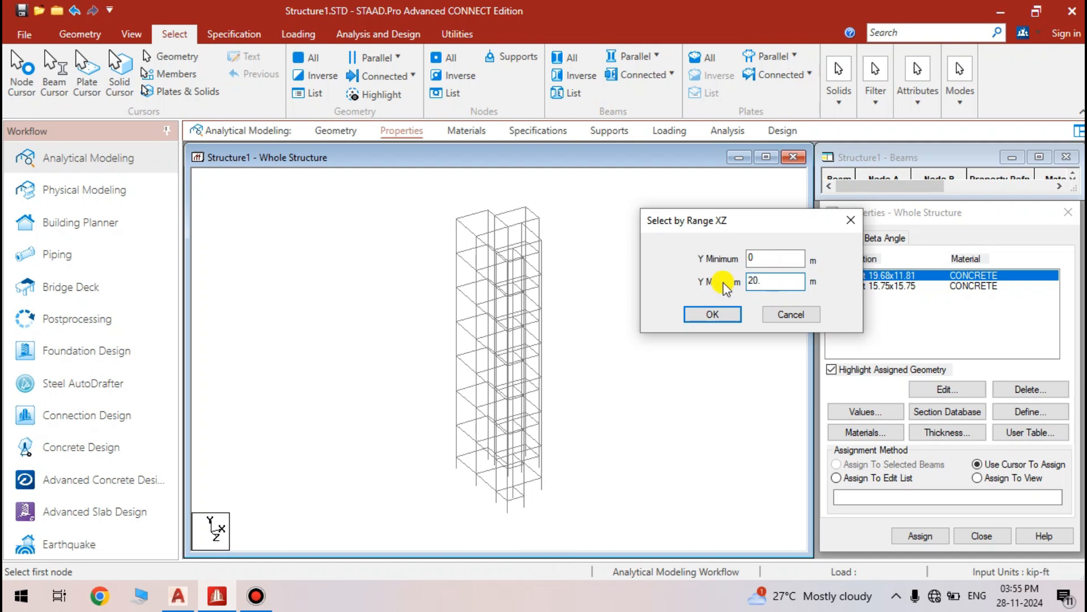
type("9")
left_click(717, 315)
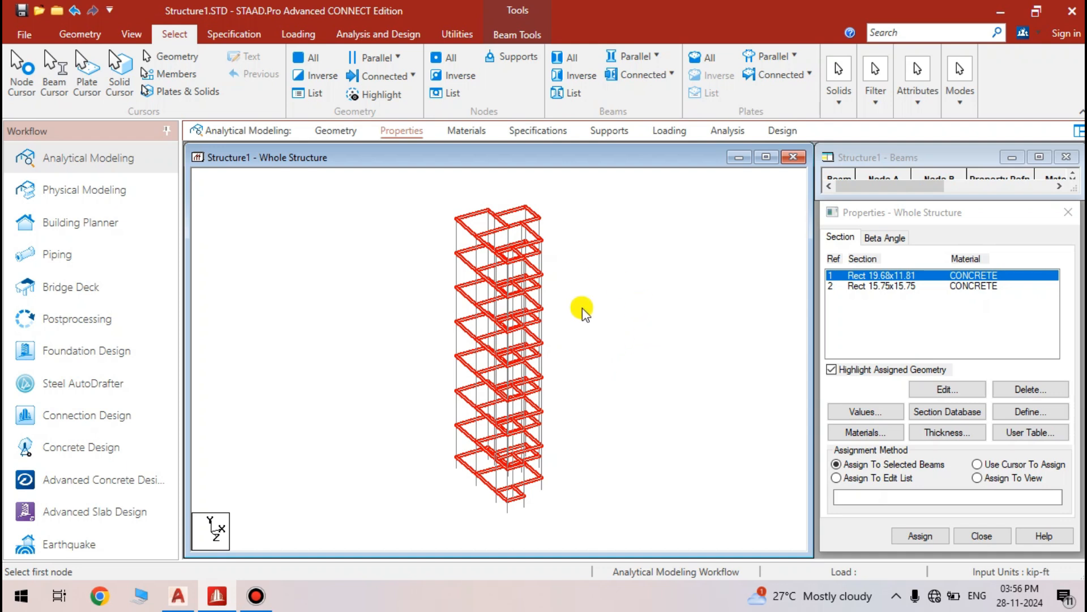
left_click(630, 318)
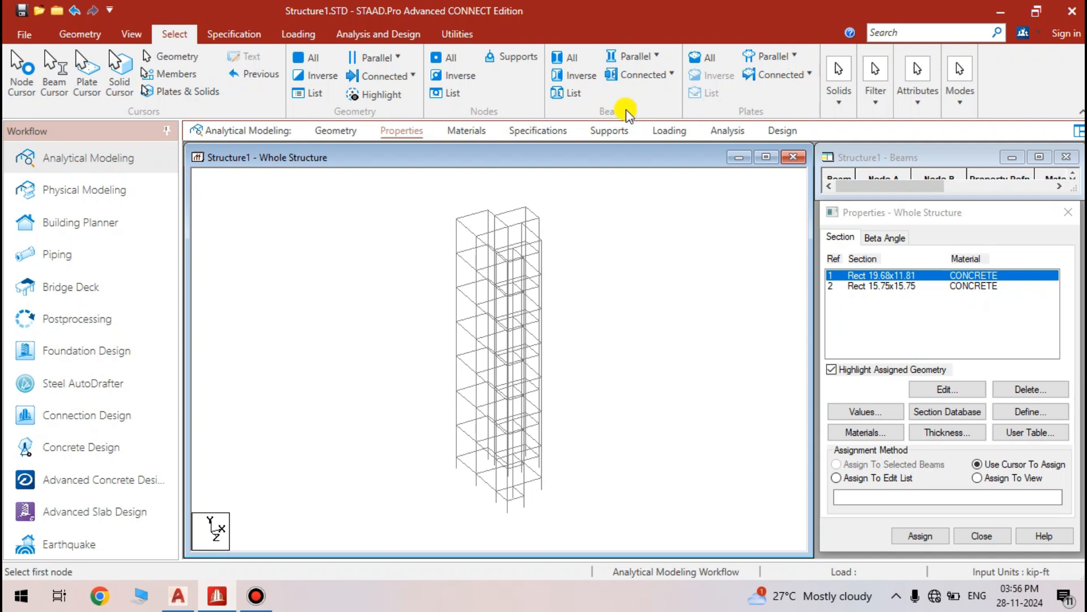
Select all beams parallel to X and to Z, assign the Rect 19.68x11.81 section to them and clear the selection
left_click(657, 58)
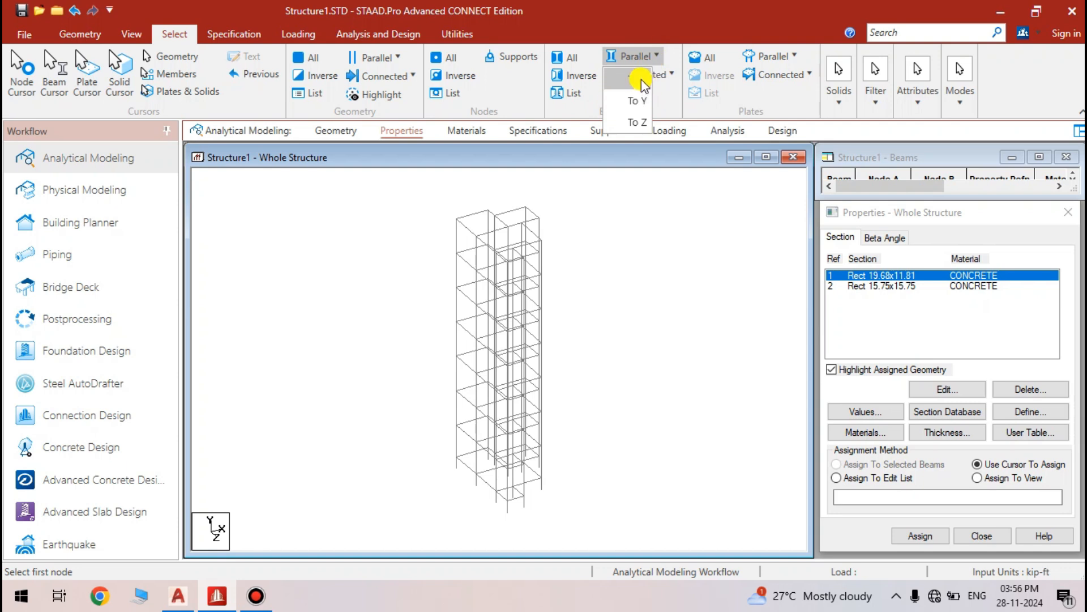
left_click(641, 79)
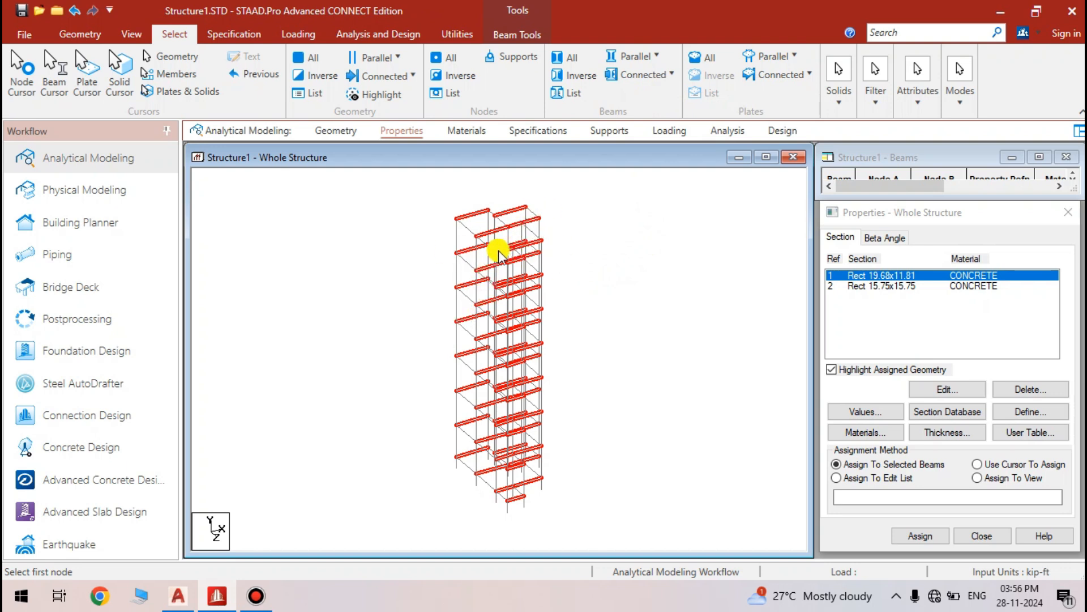
left_click(655, 56)
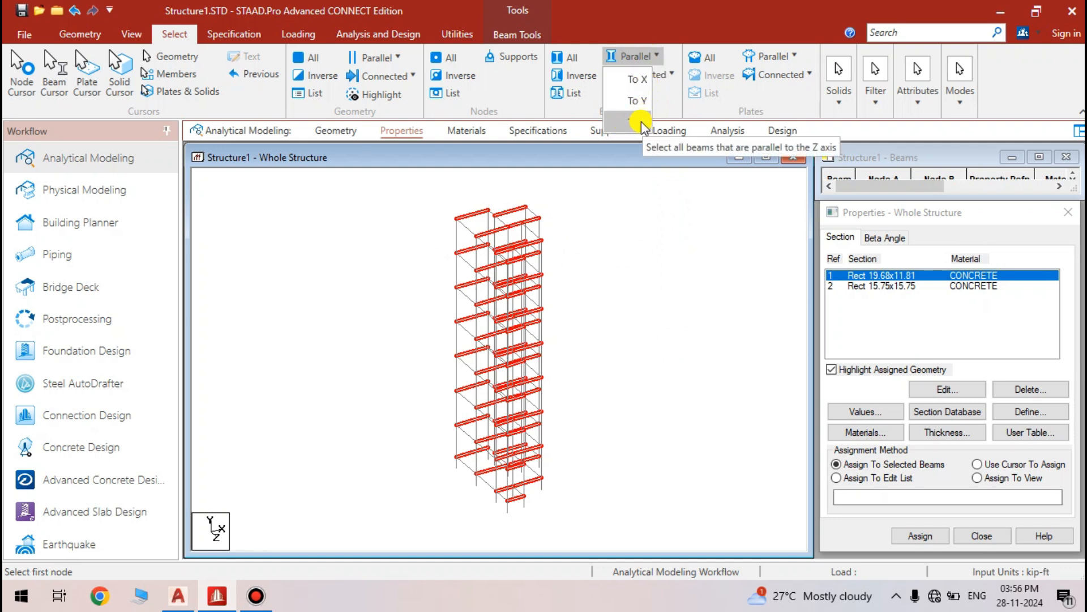
left_click(641, 122)
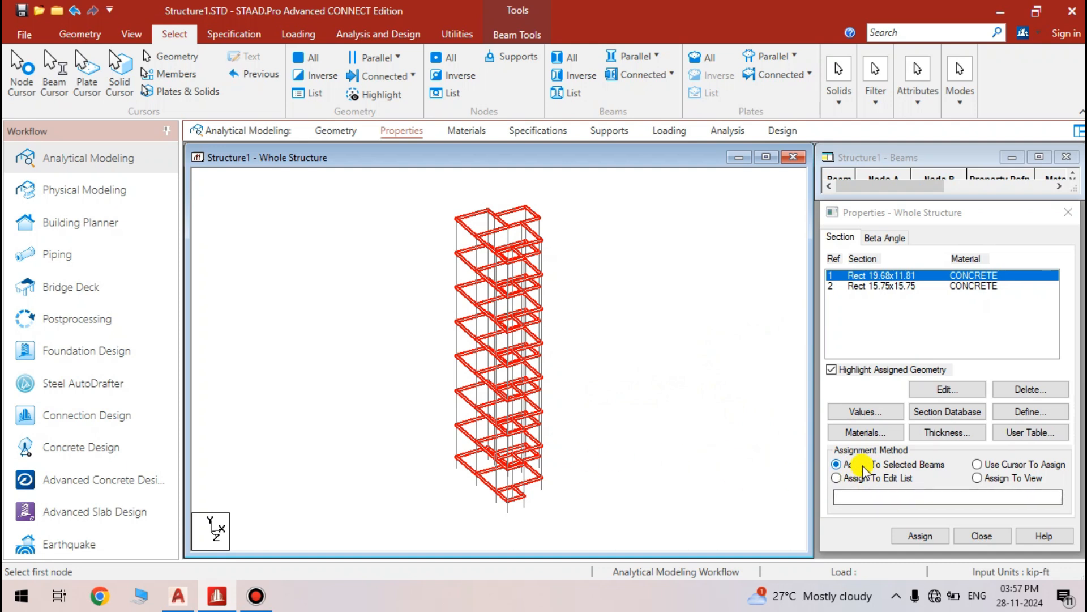
left_click(906, 536)
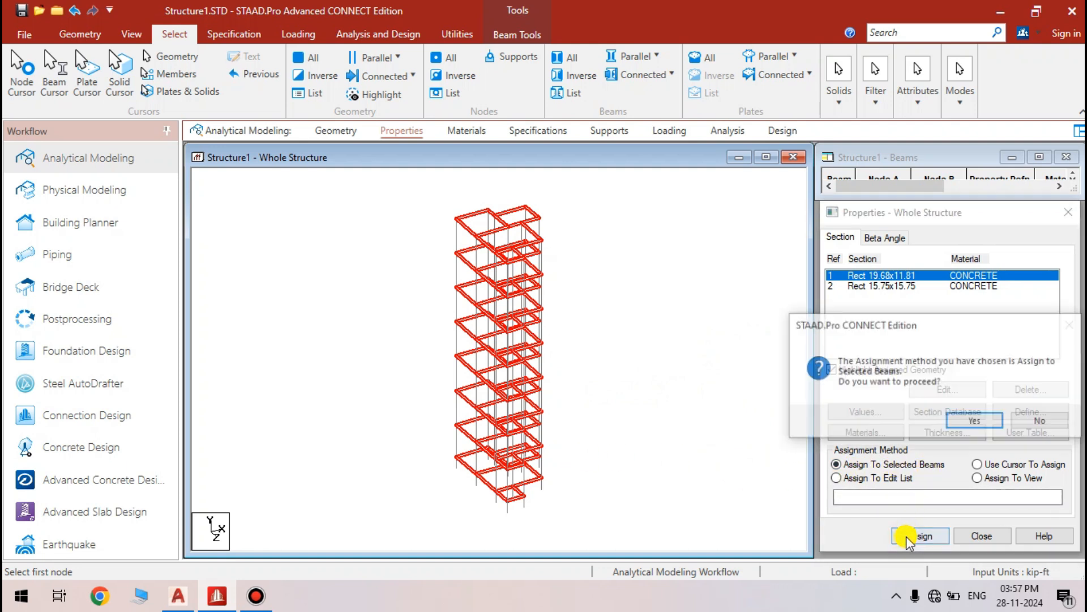
left_click(969, 422)
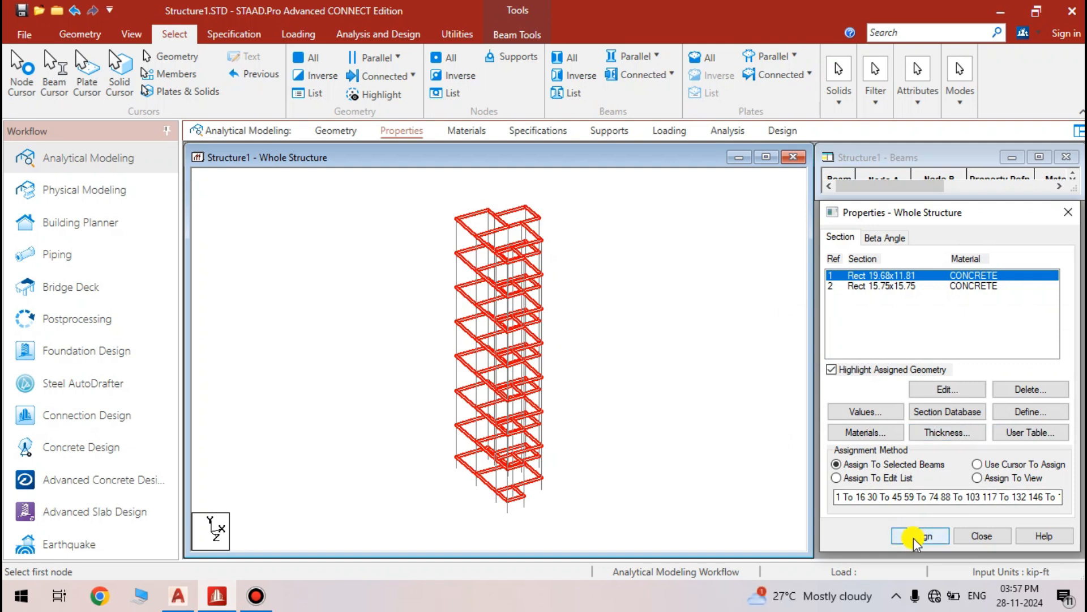
left_click(691, 482)
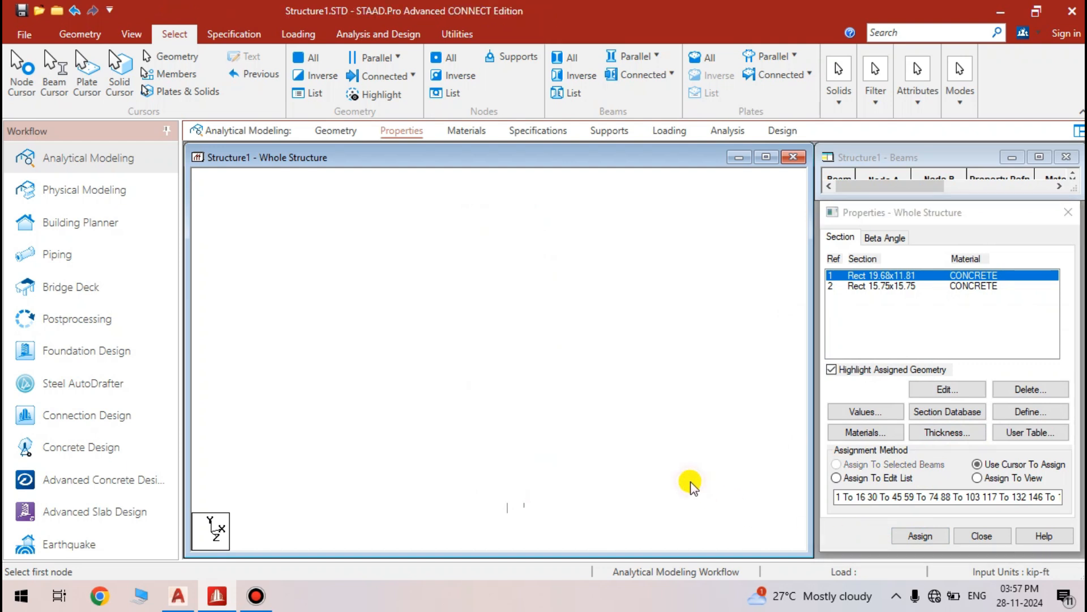
Reopen the member properties and check which members carry the Rect 19.68x11.81 section, examining a single roof beam
left_click(334, 134)
left_click(398, 130)
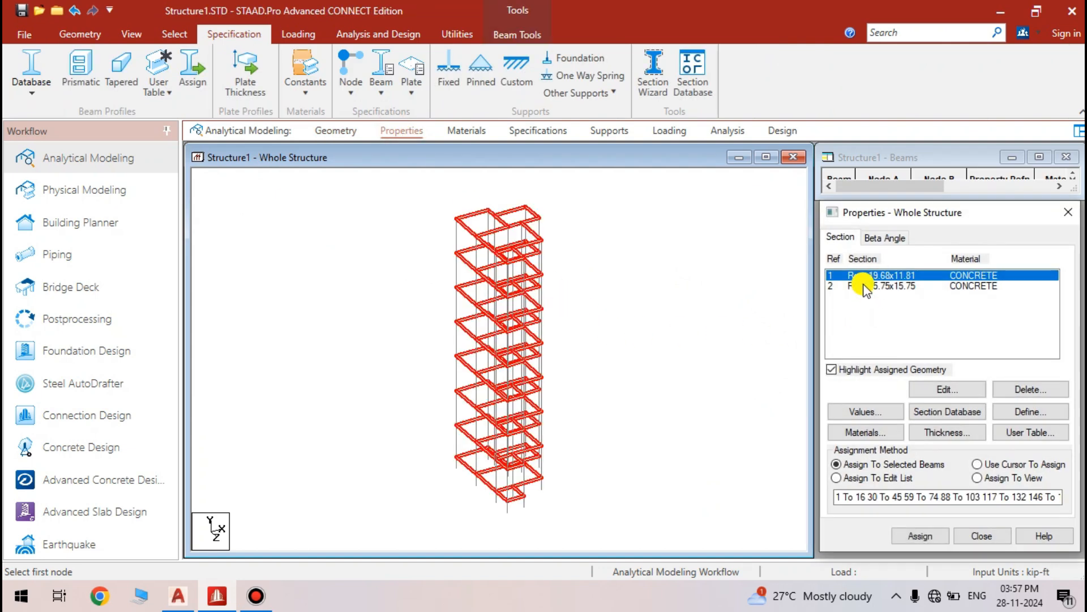
left_click(640, 398)
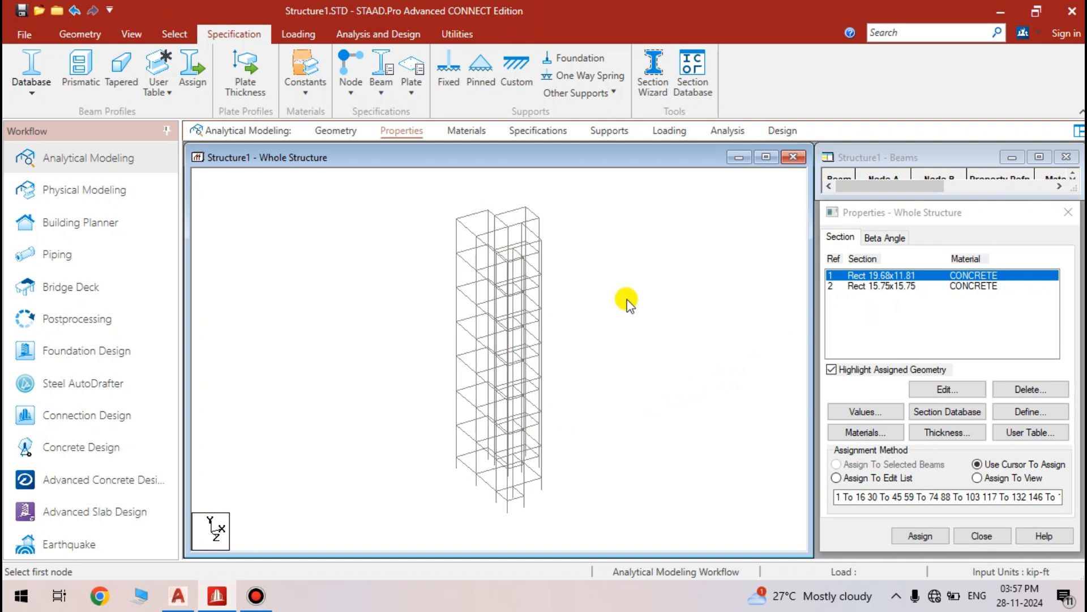
scroll(499, 360, "up", 4)
scroll(505, 359, "down", 4)
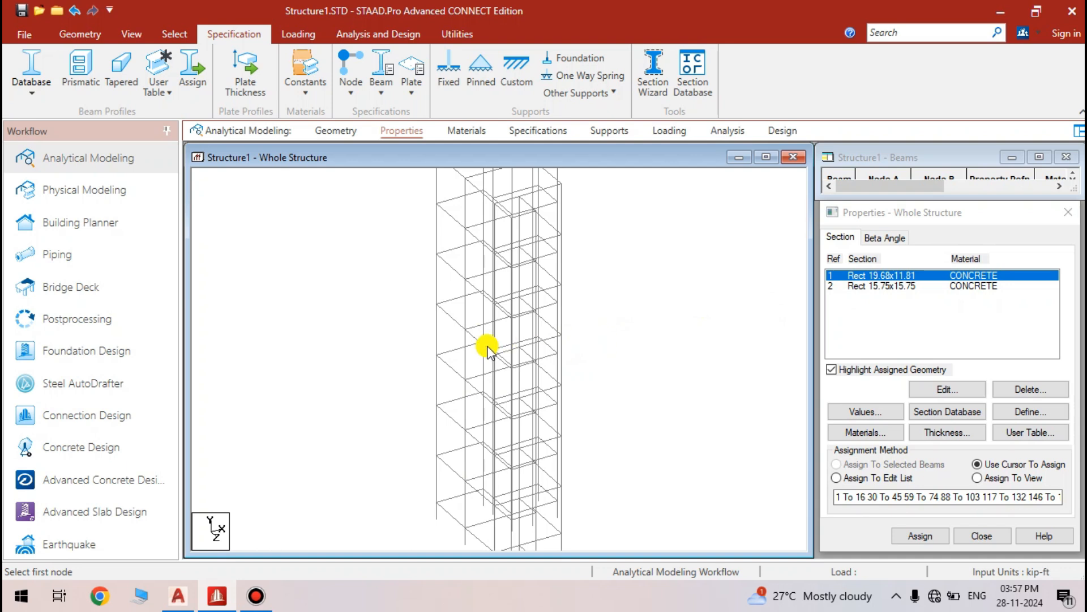
scroll(607, 331, "up", 3)
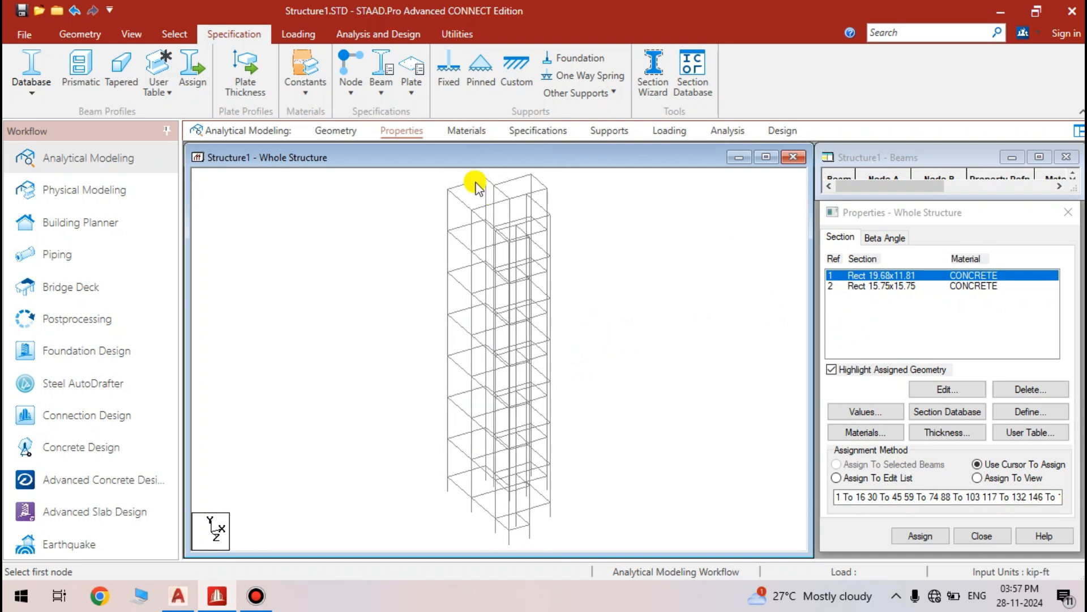
left_click(458, 197)
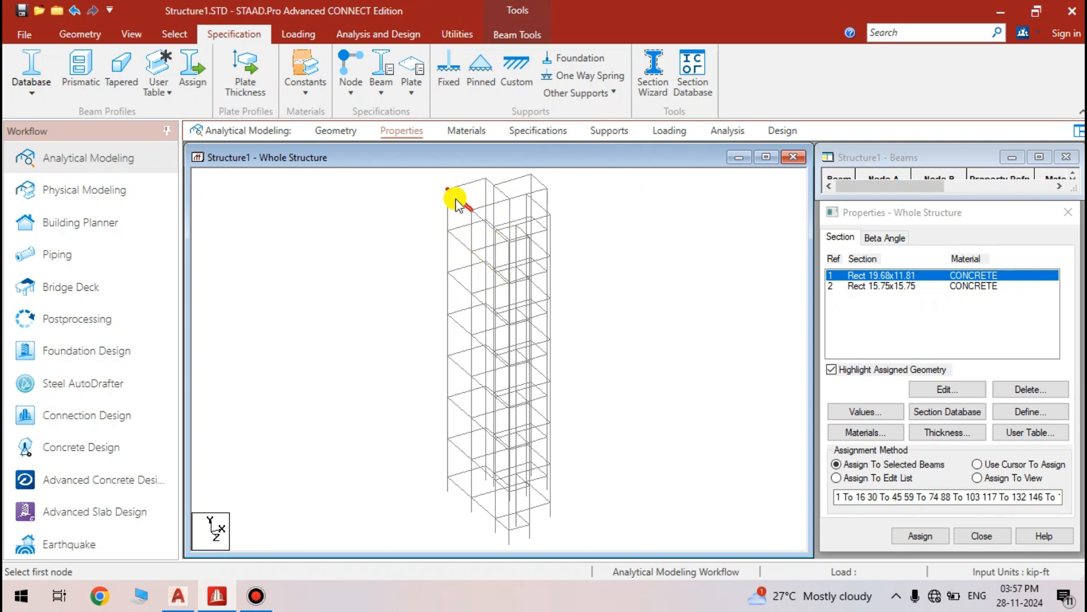
left_click(594, 258)
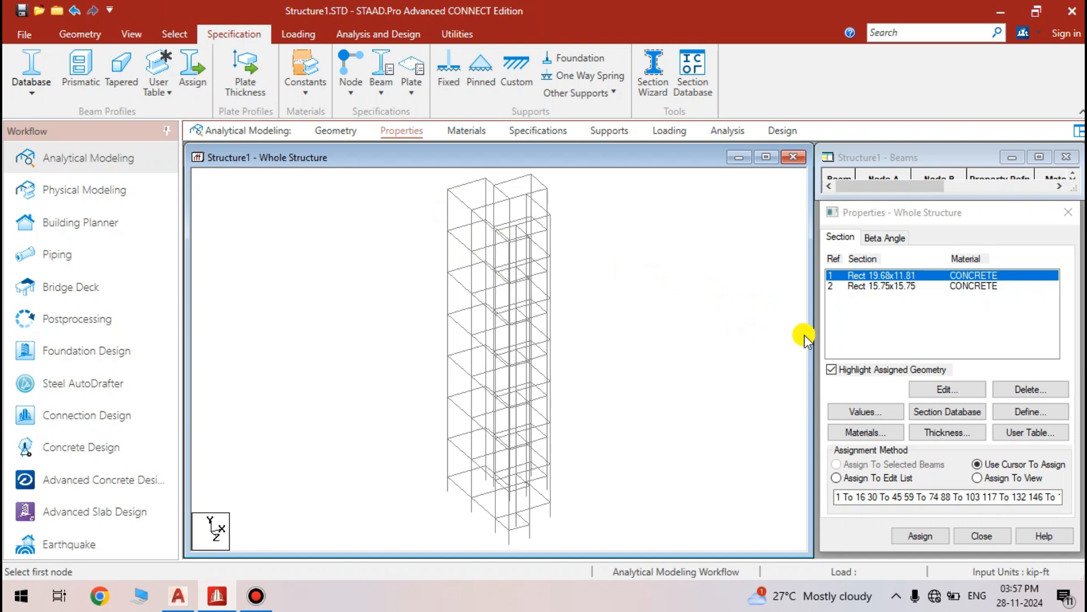
Assign the Rect 15.75x15.75 section to all members parallel to Y and highlight the assigned columns to check them
left_click(865, 286)
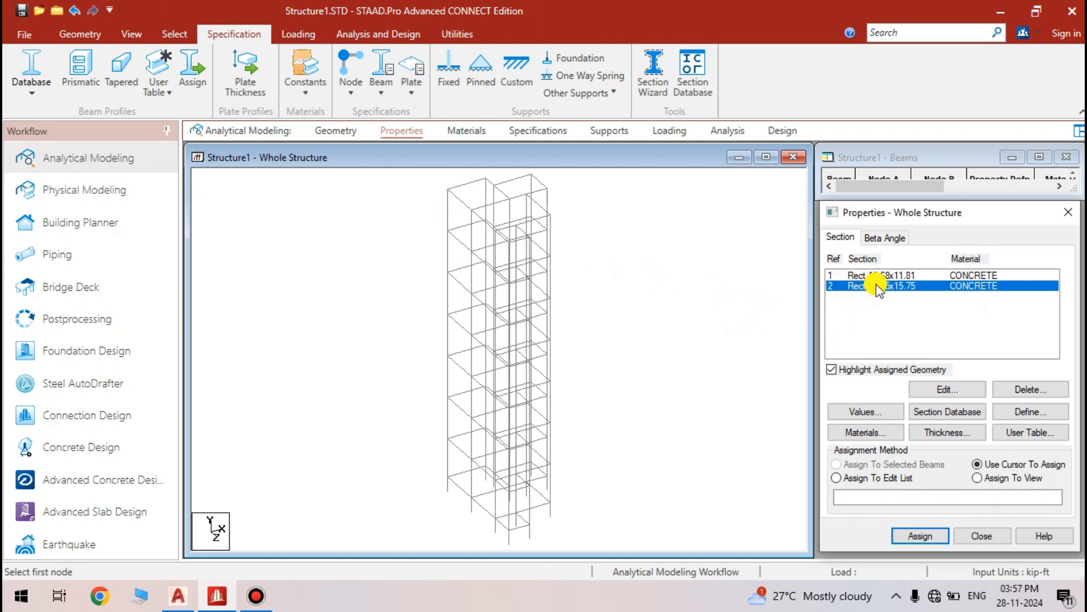
scroll(600, 362, "down", 2)
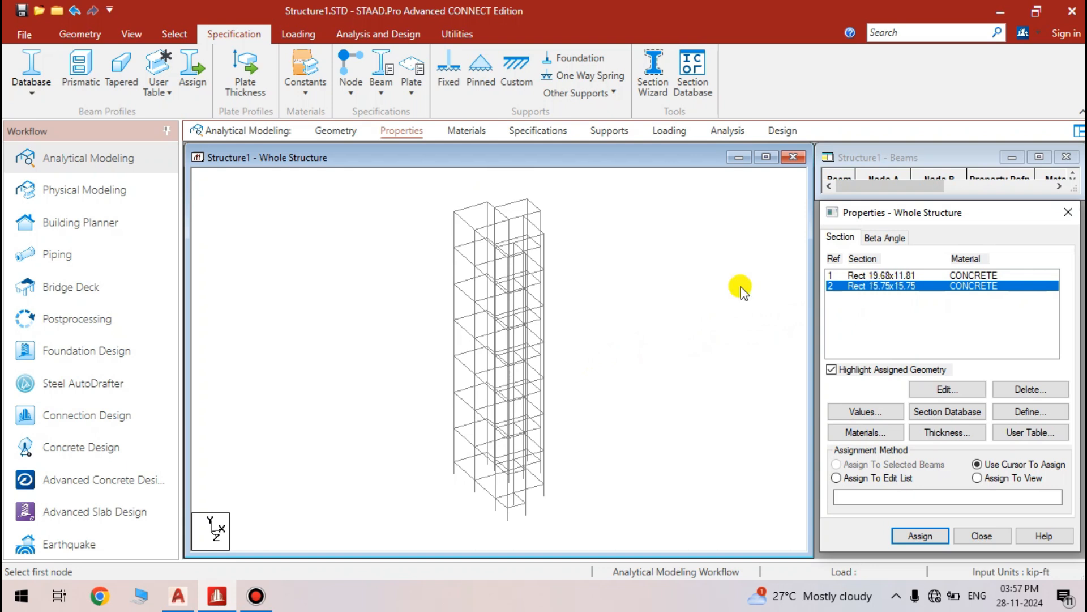
left_click(176, 40)
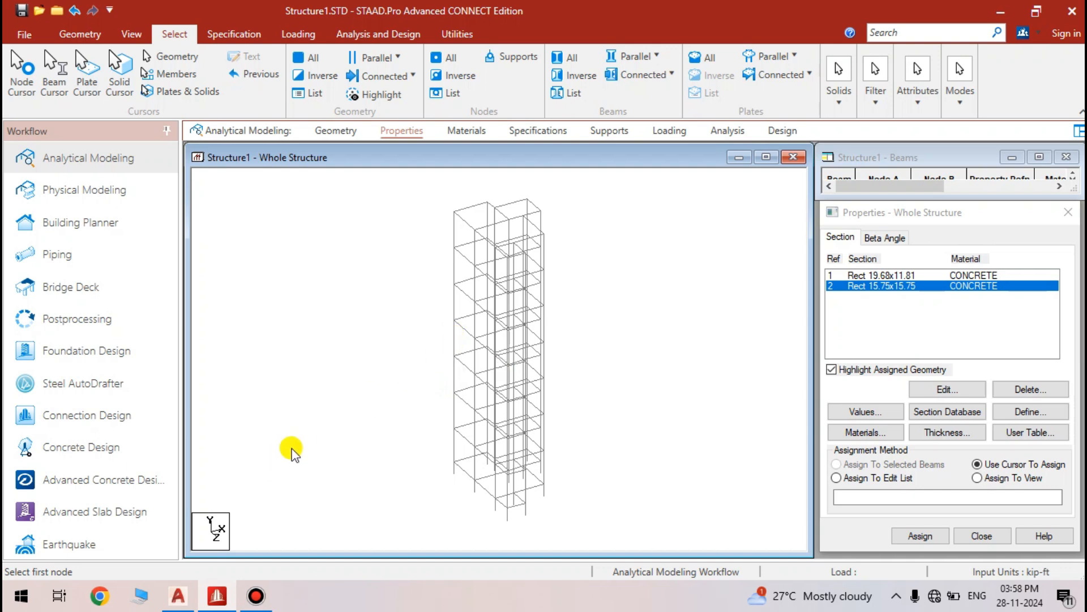
left_click(636, 56)
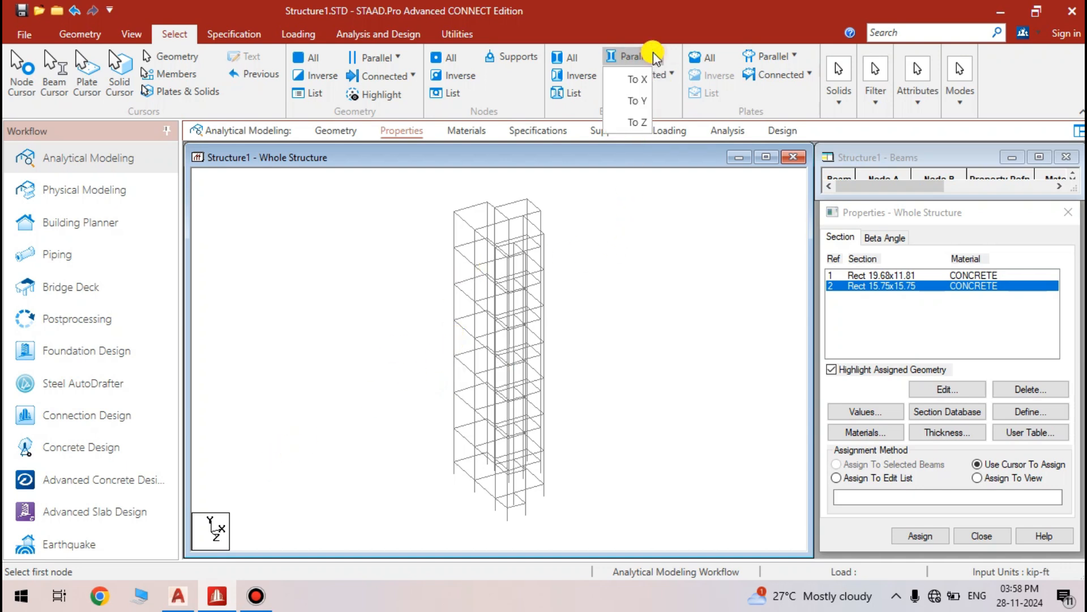
left_click(637, 102)
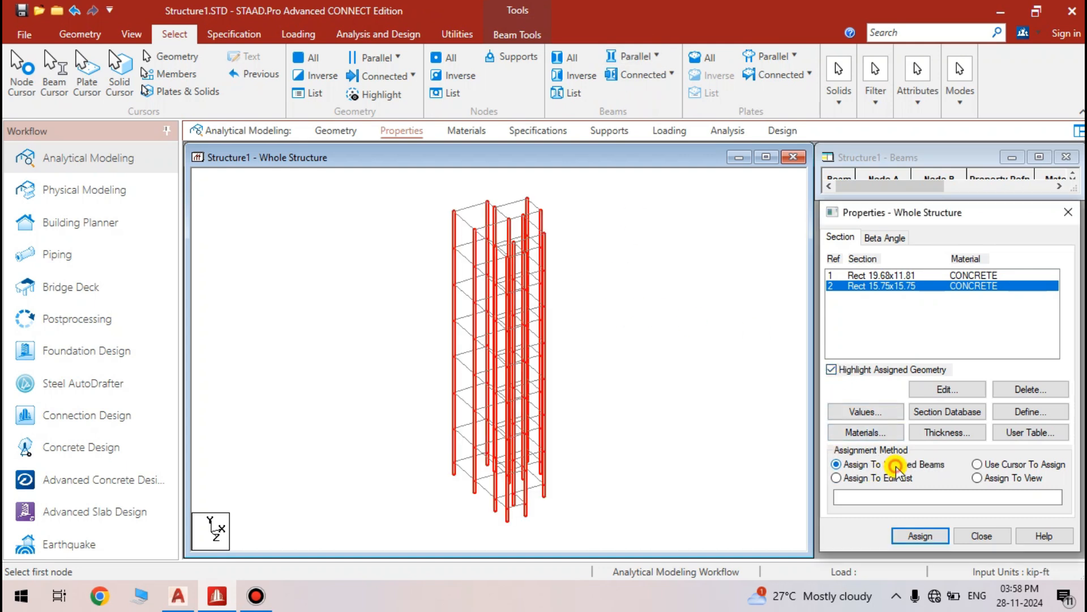
left_click(913, 537)
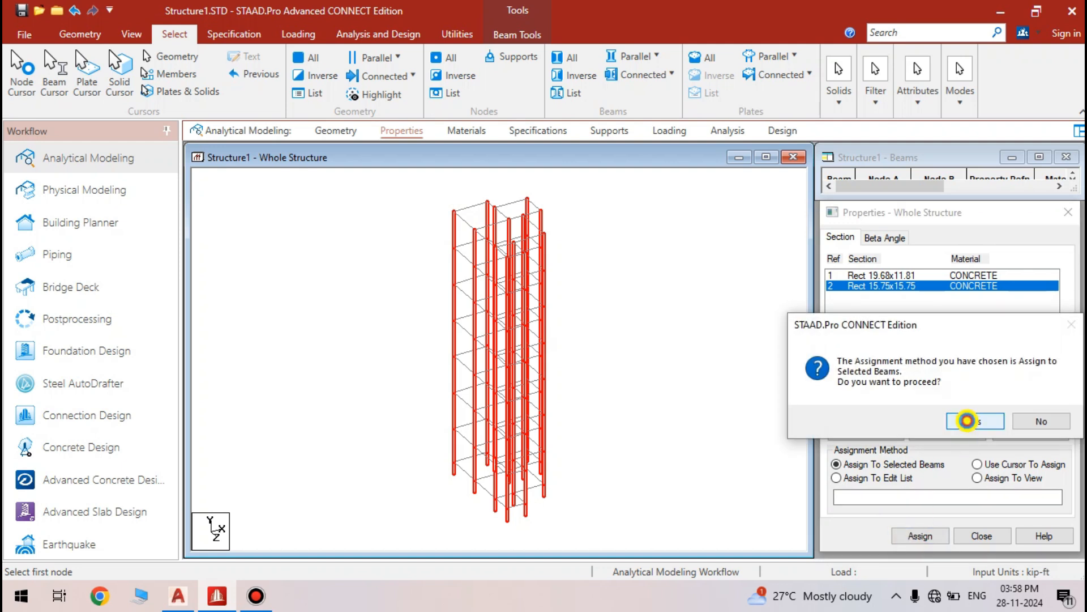
left_click(967, 420)
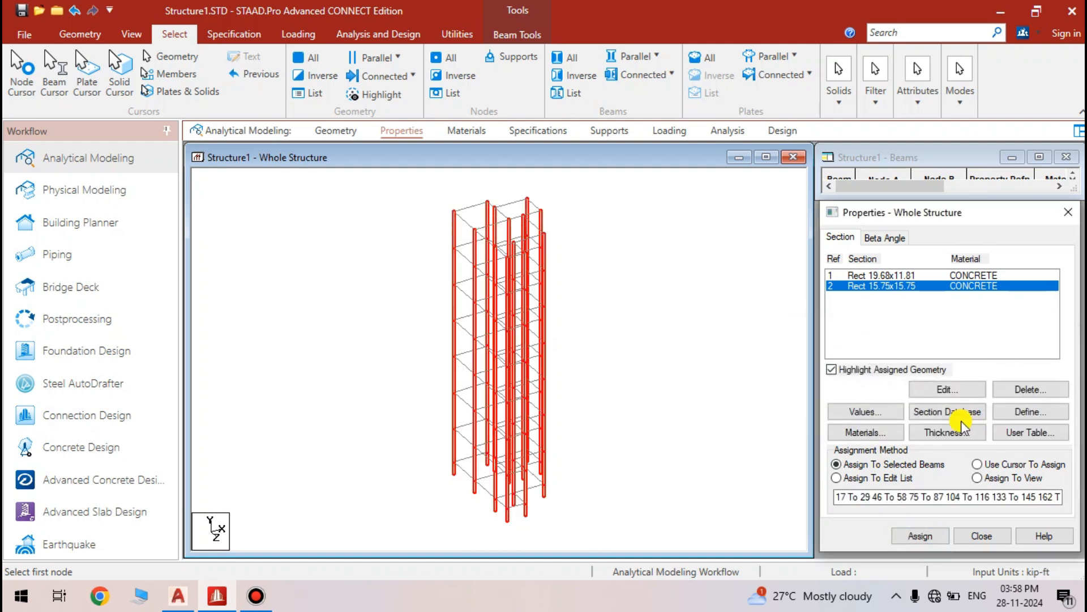
left_click(690, 386)
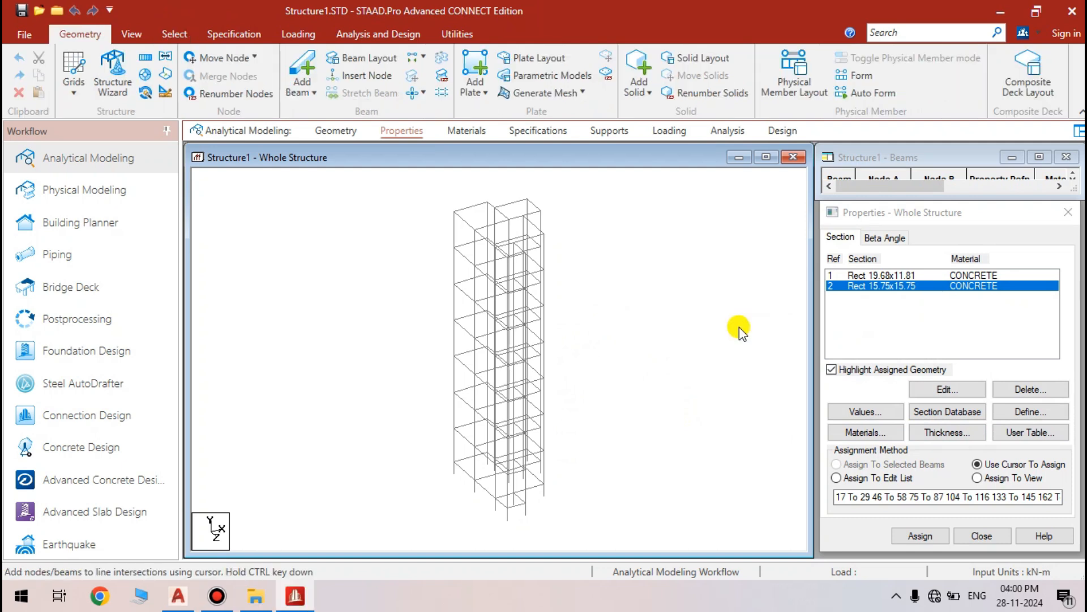
left_click(864, 285)
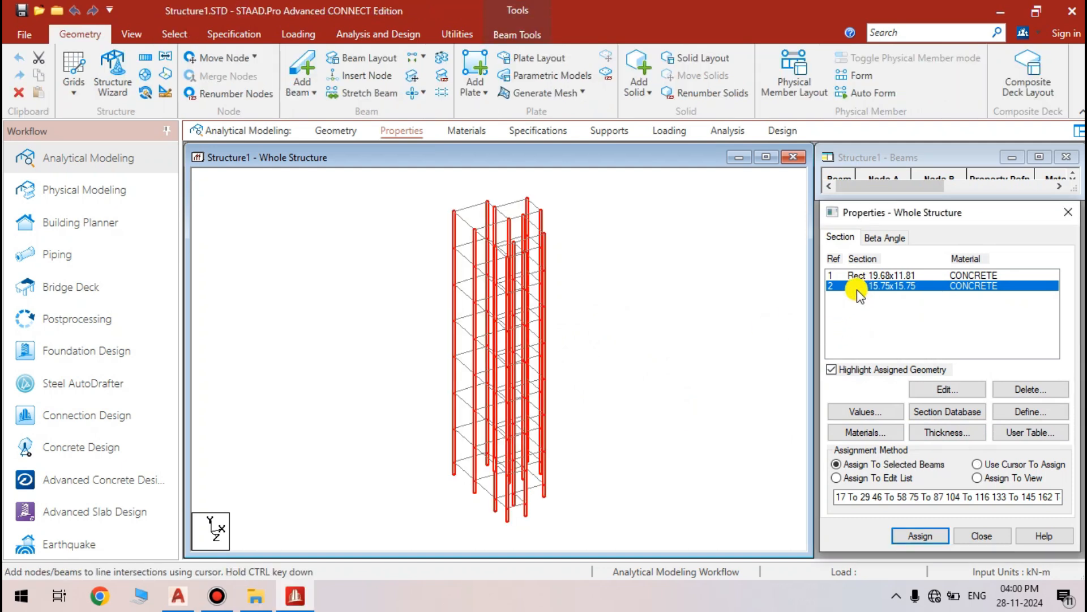
left_click(657, 374)
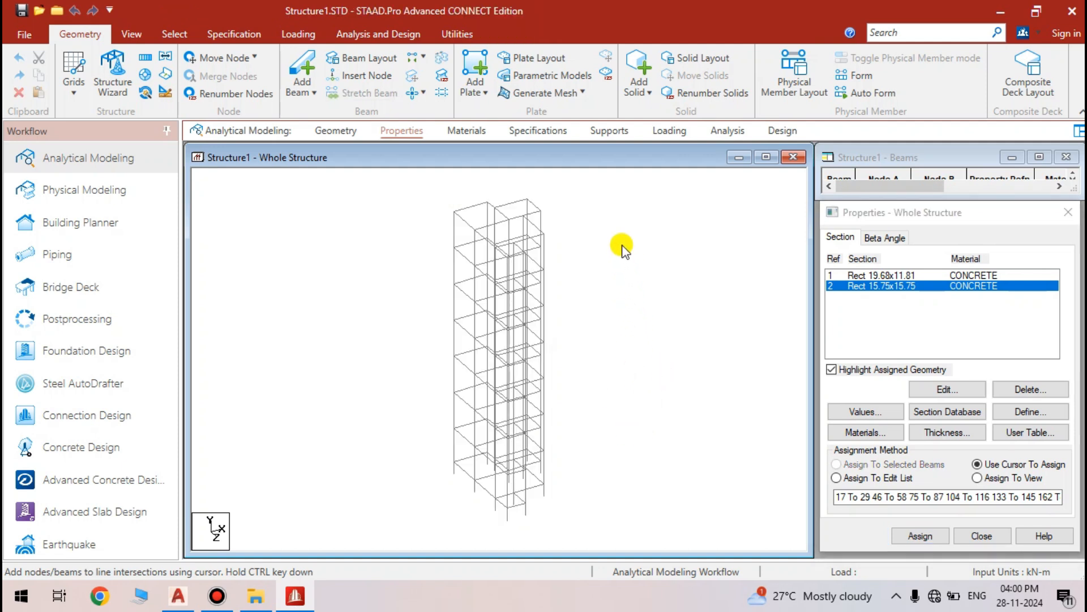
Create a fixed support definition and add it to the structure's support list
left_click(606, 132)
left_click(956, 420)
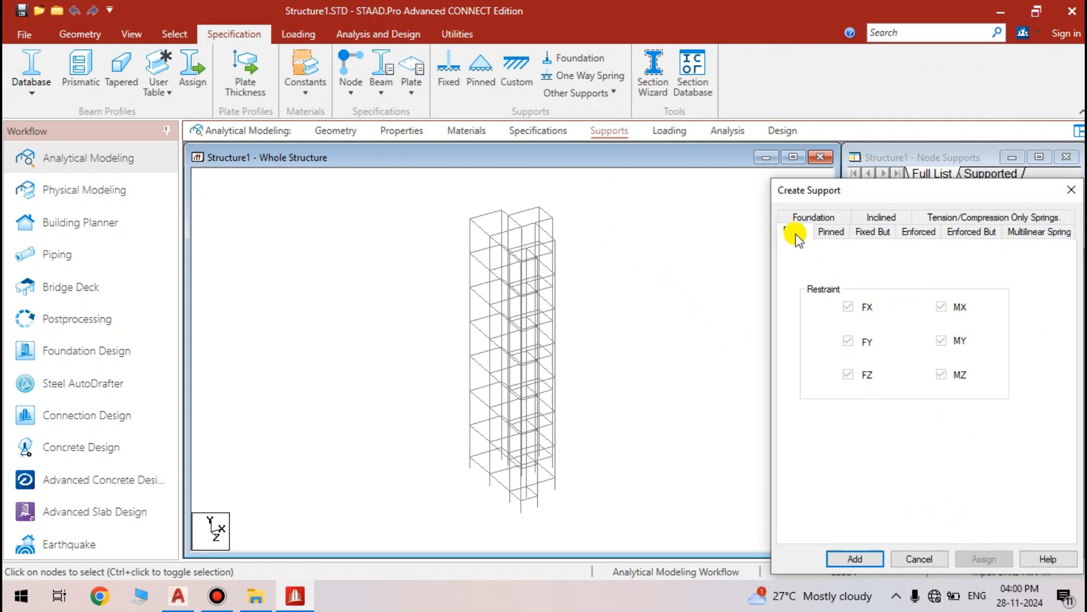
left_click(858, 558)
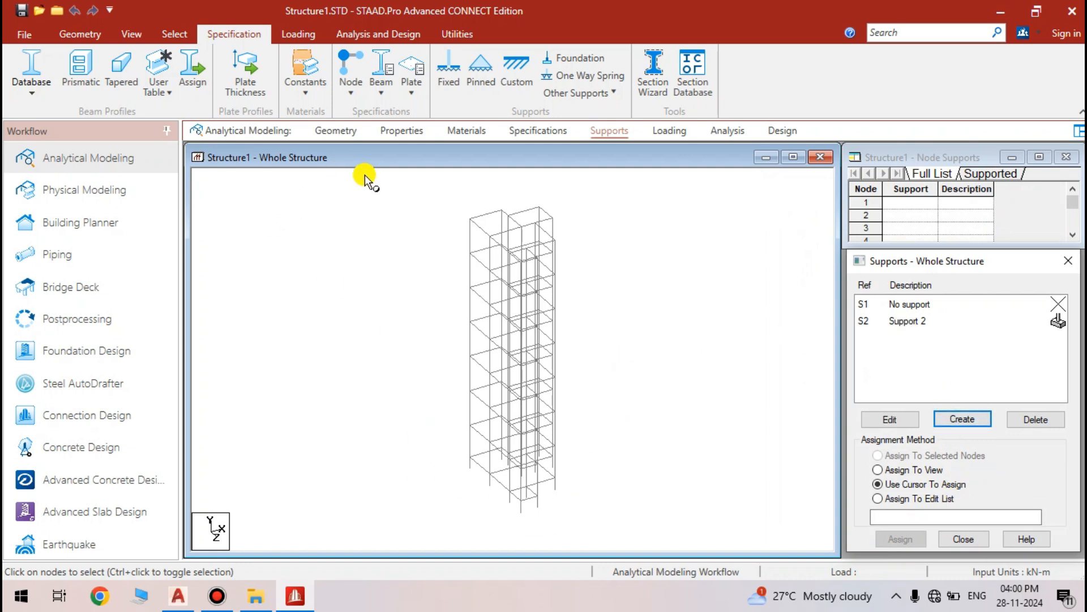
left_click(472, 466)
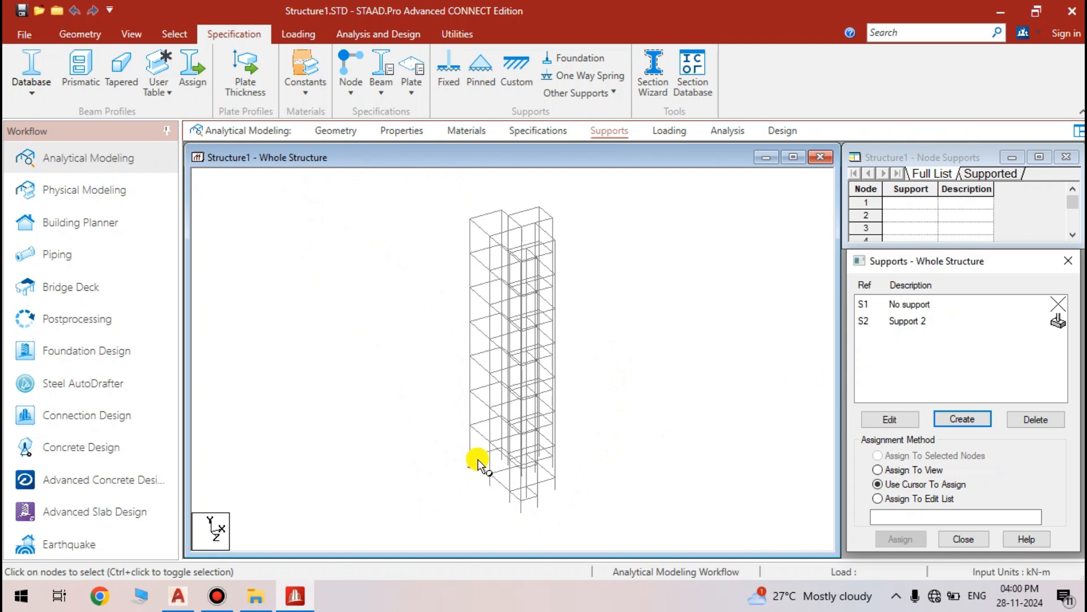
left_click(132, 35)
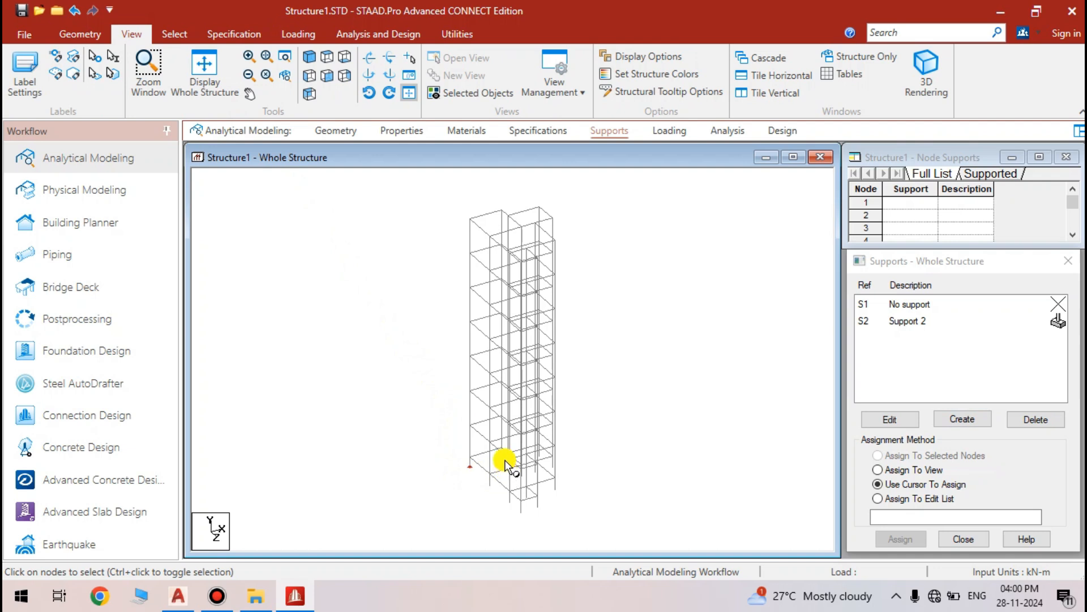
left_click(479, 470)
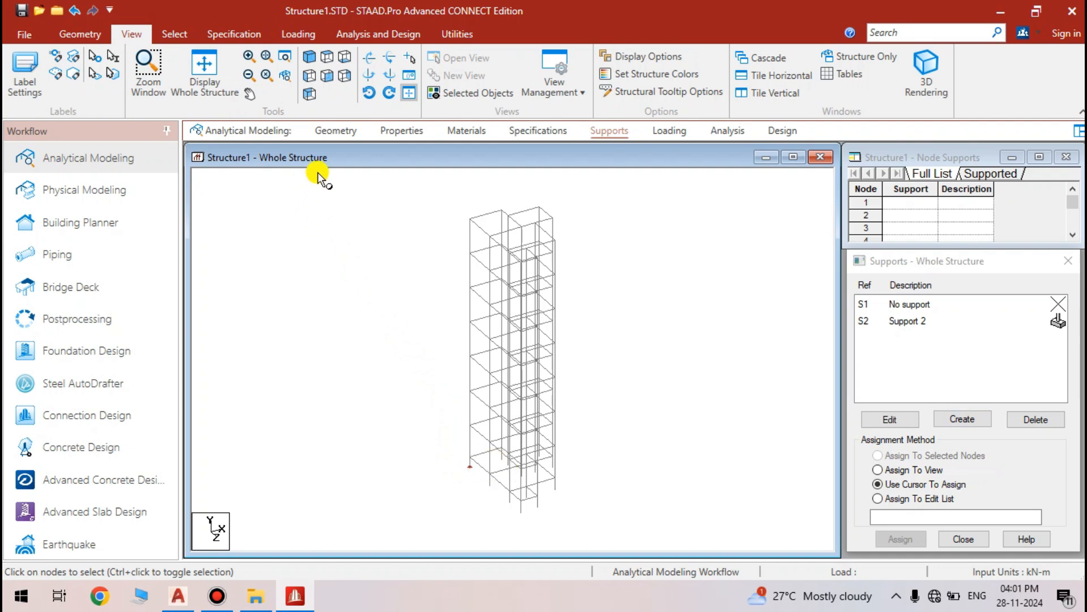
left_click(331, 75)
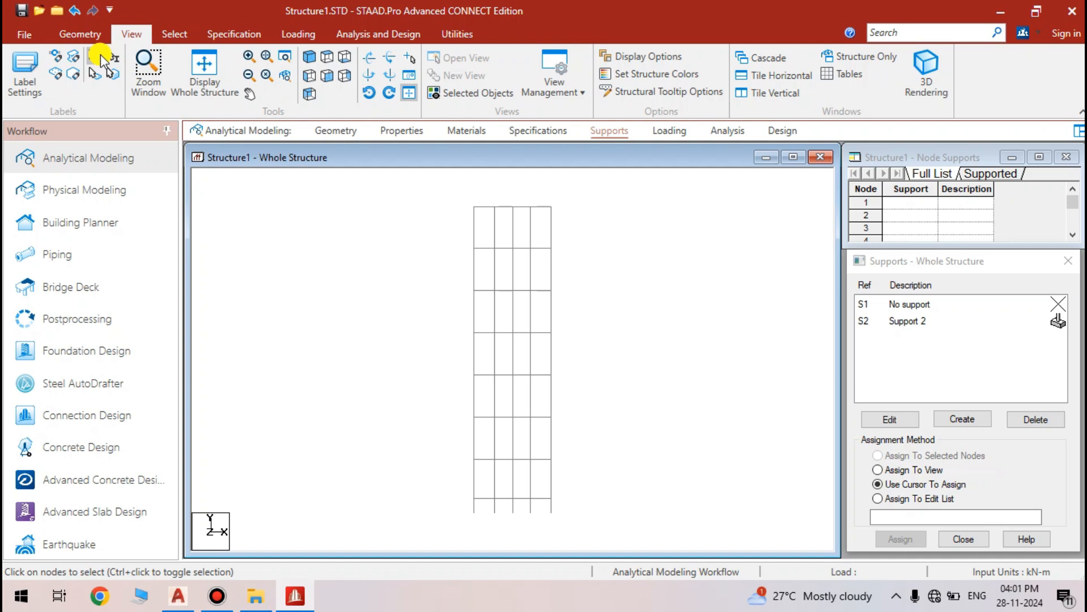
left_click(451, 529)
left_click_drag(525, 522, 589, 509)
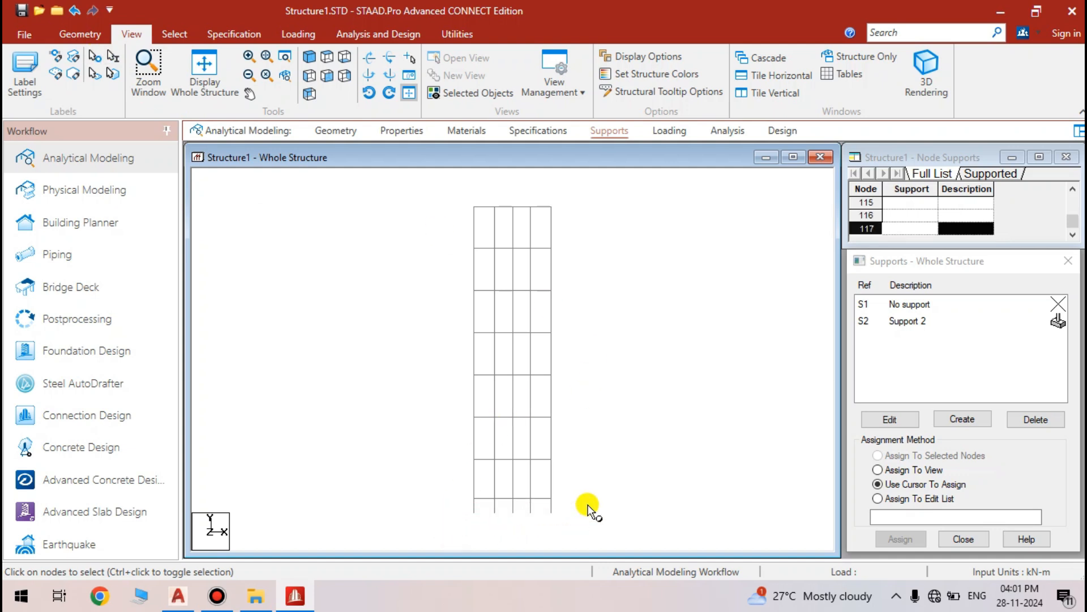
left_click(310, 56)
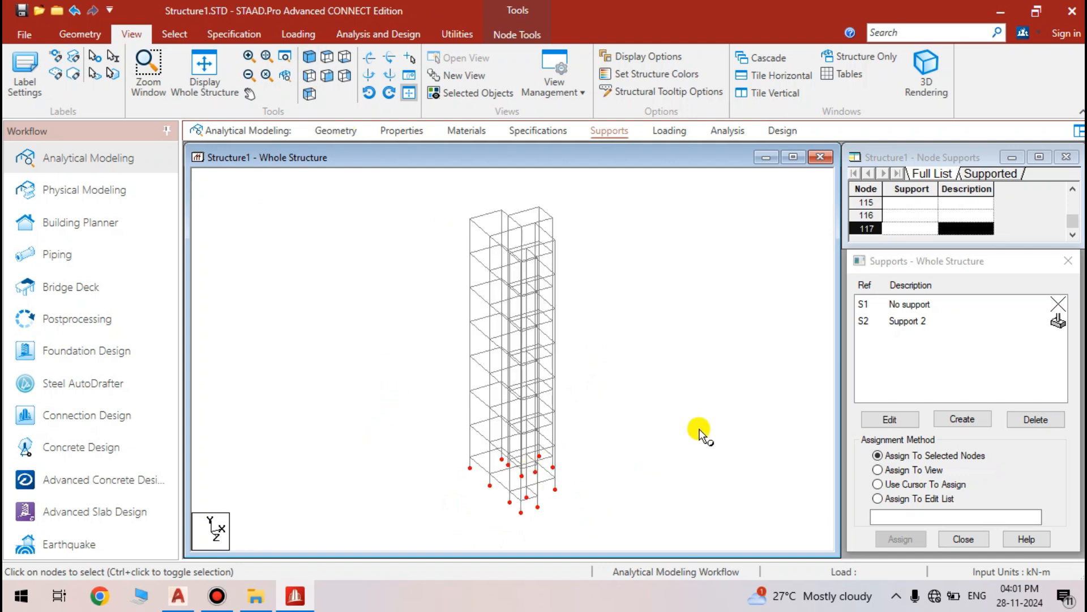
Assign Support 2 to all the column base nodes, selecting them together in the front view, and clear the selection
left_click(917, 322)
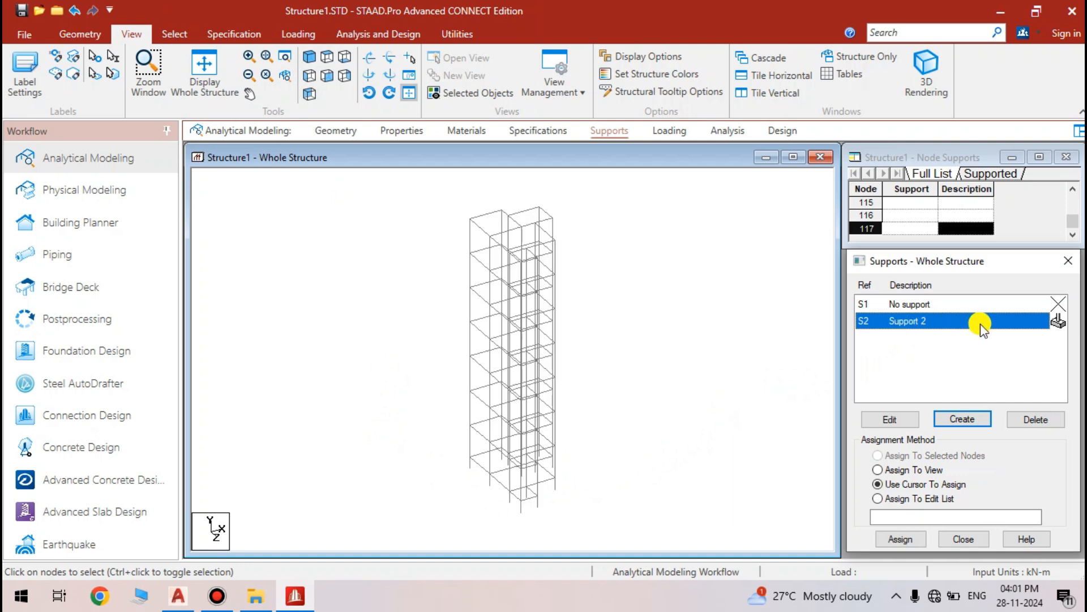
left_click(941, 320)
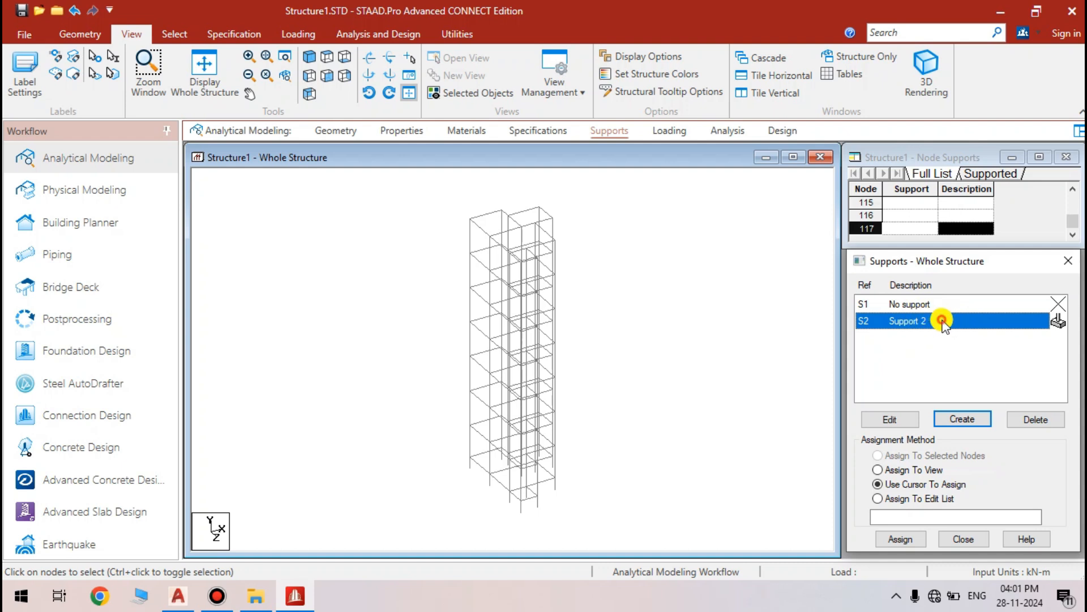
left_click(327, 76)
left_click_drag(442, 532, 586, 509)
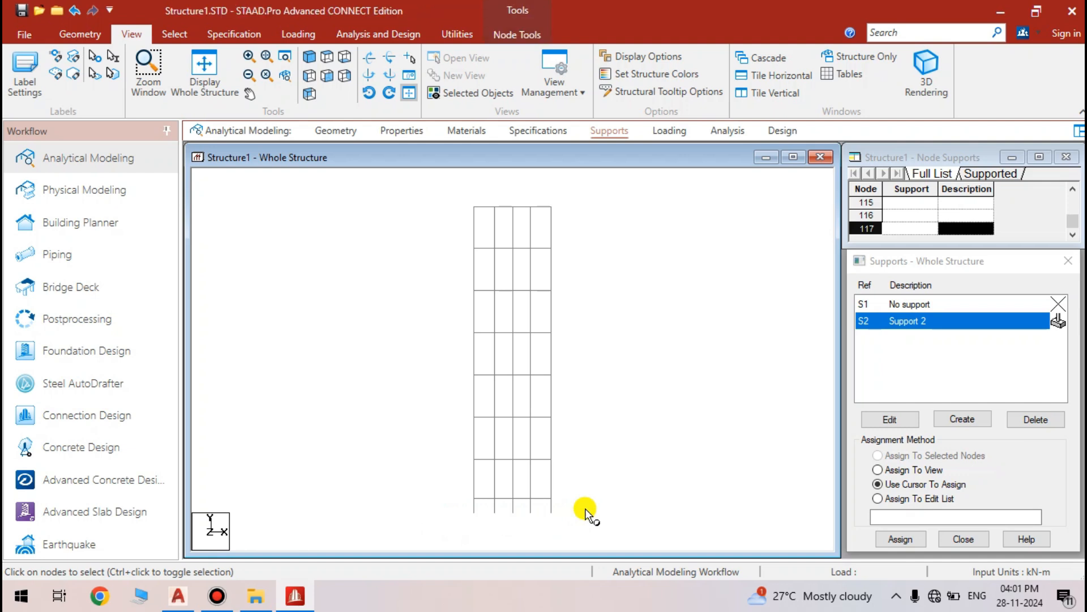
left_click(310, 57)
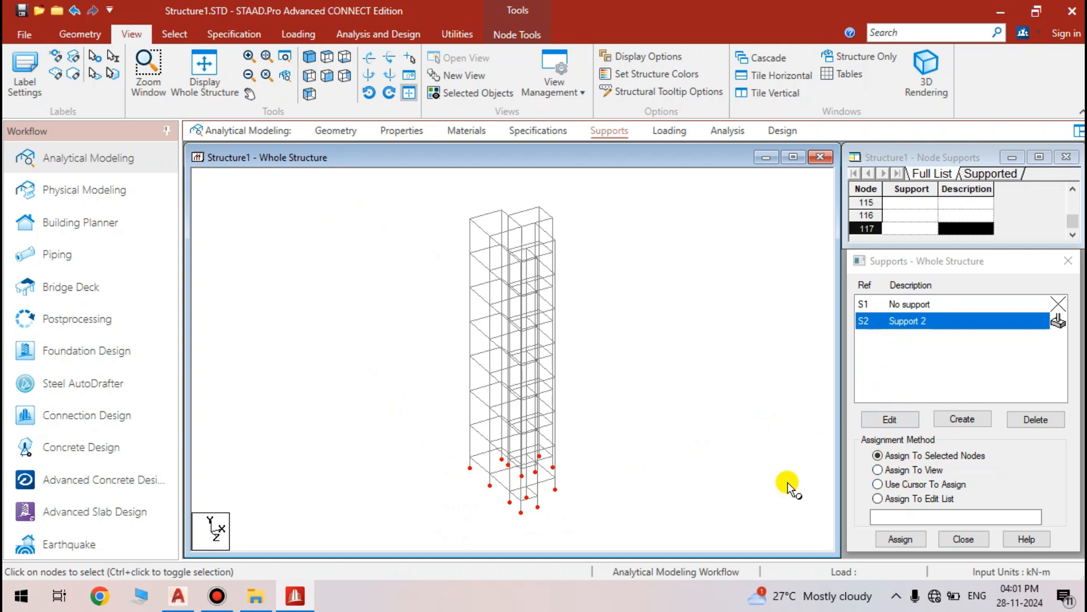
left_click(899, 539)
left_click(975, 447)
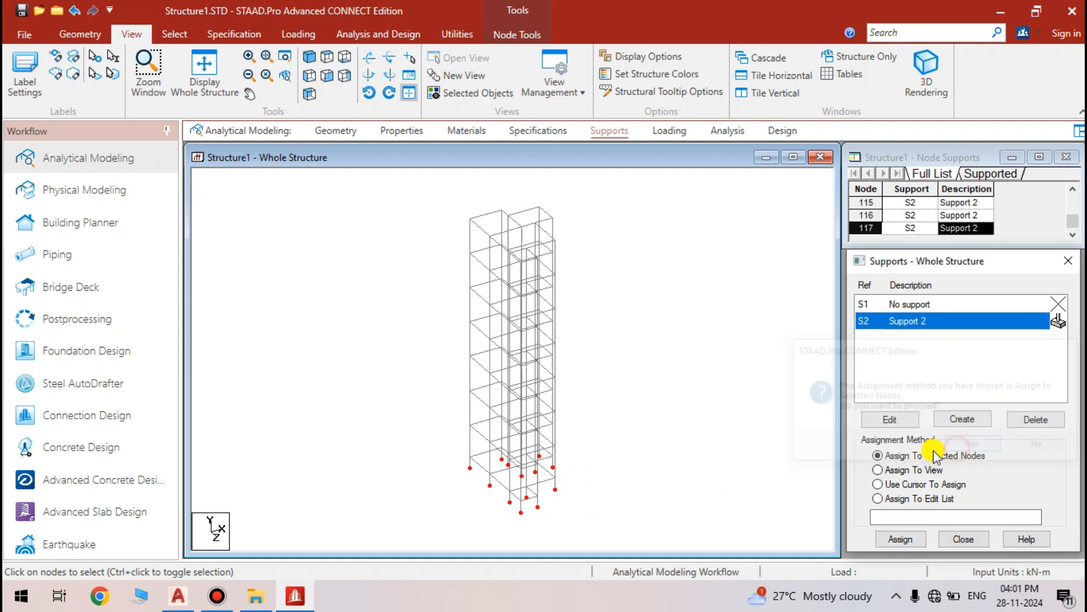
left_click(657, 455)
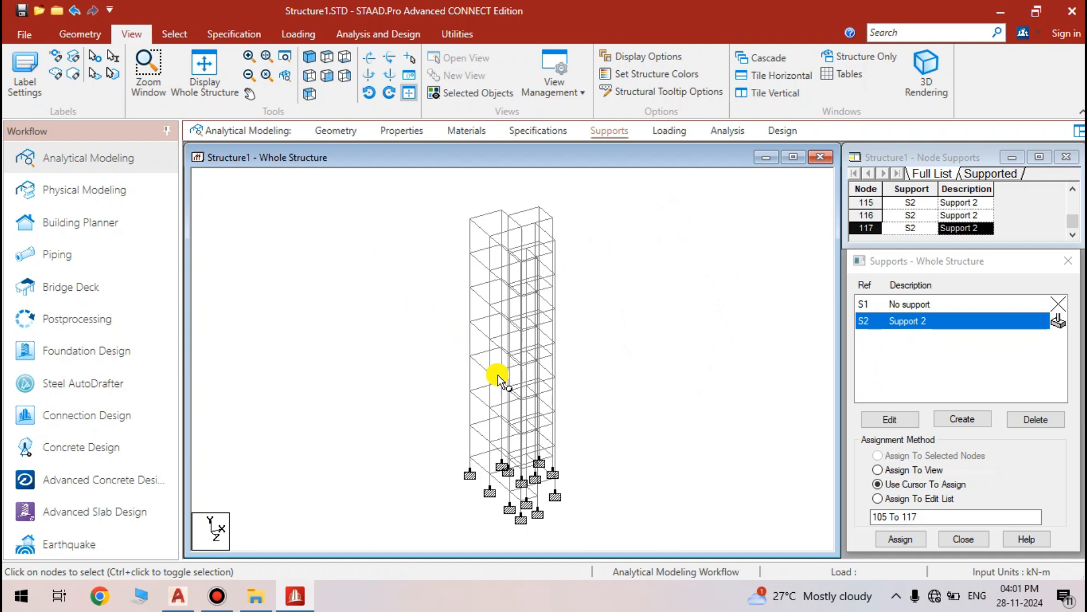
scroll(509, 379, "up", 4)
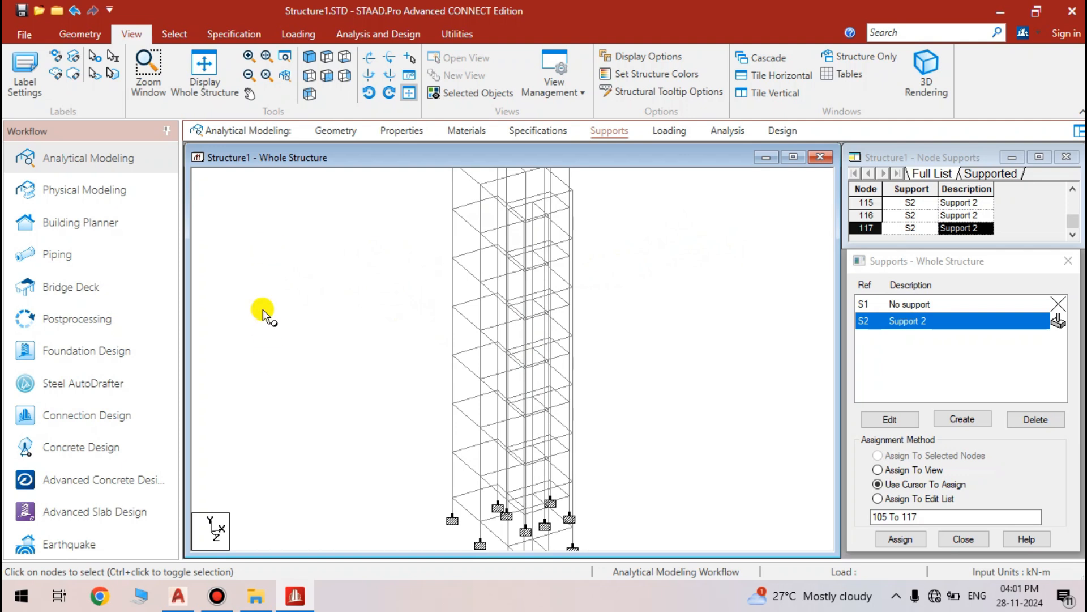
scroll(464, 355, "down", 1)
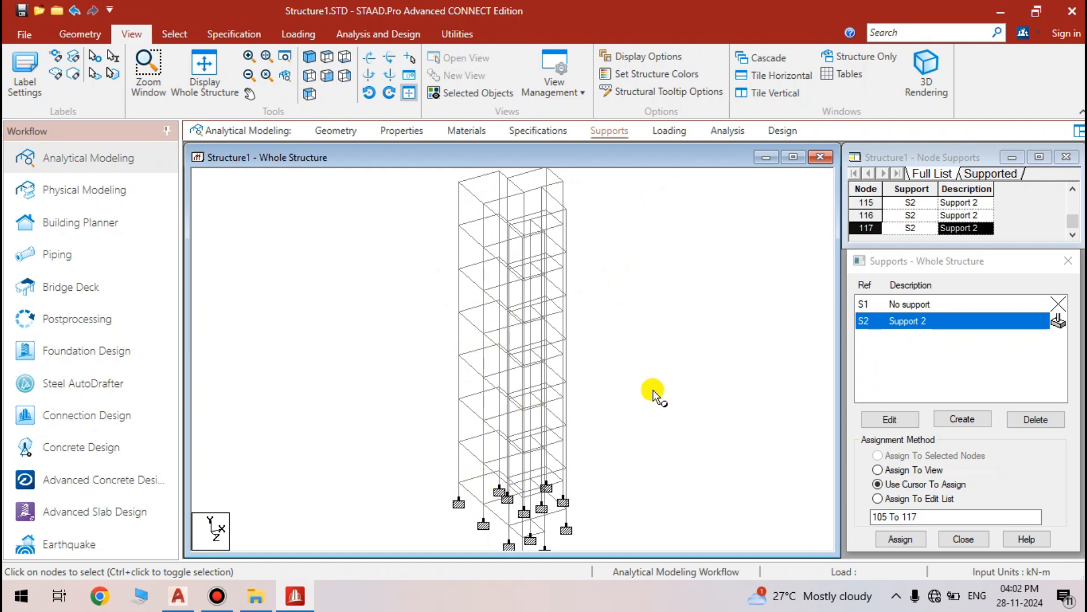
Add primary load case 1 with loading type Dead and the title DEAD LOAD
left_click(668, 132)
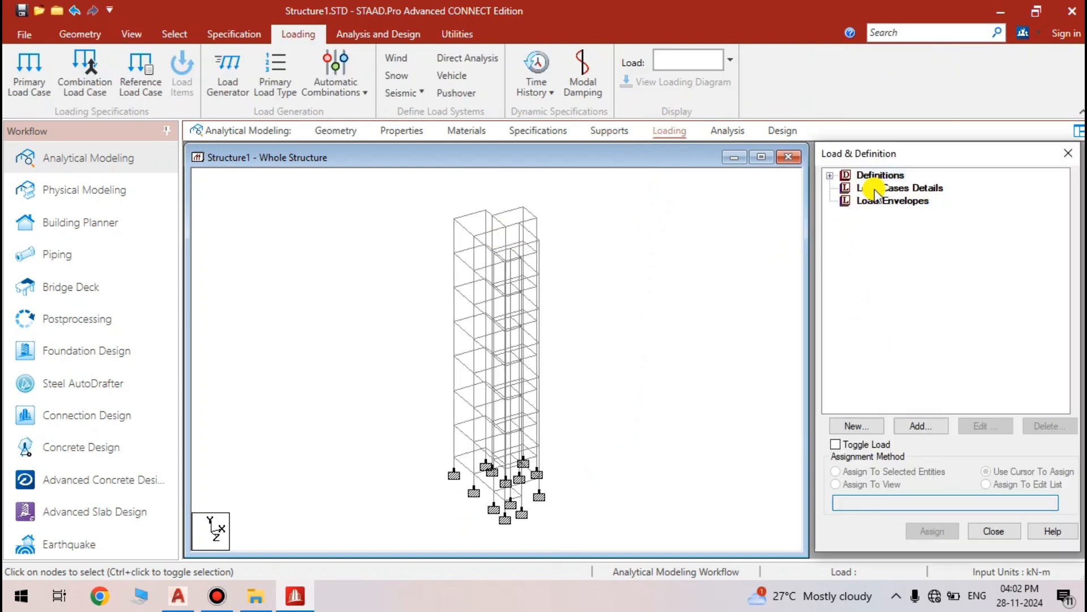
left_click(899, 188)
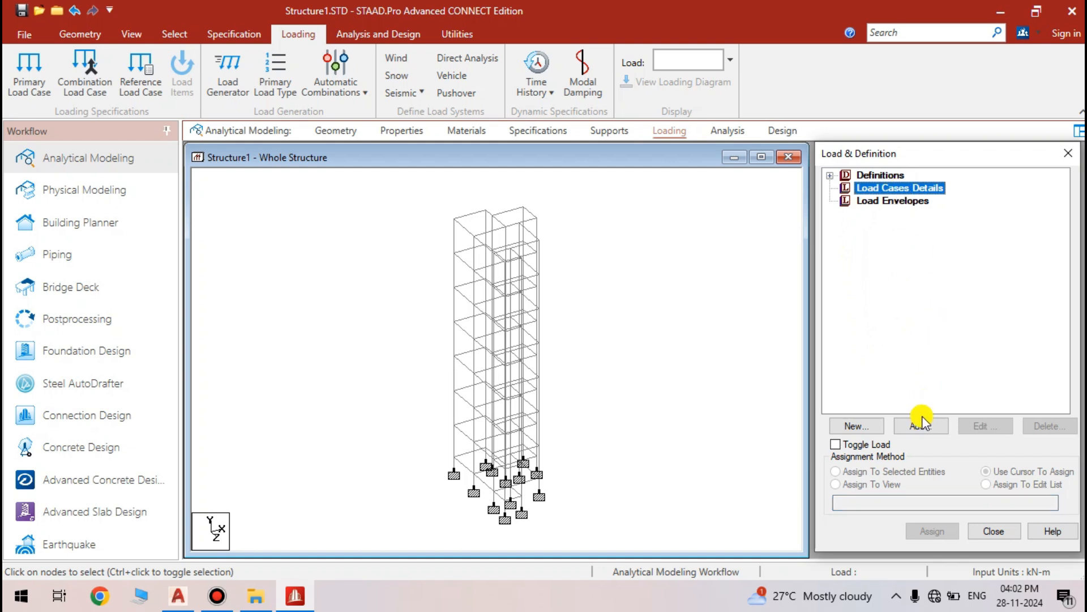
left_click(939, 429)
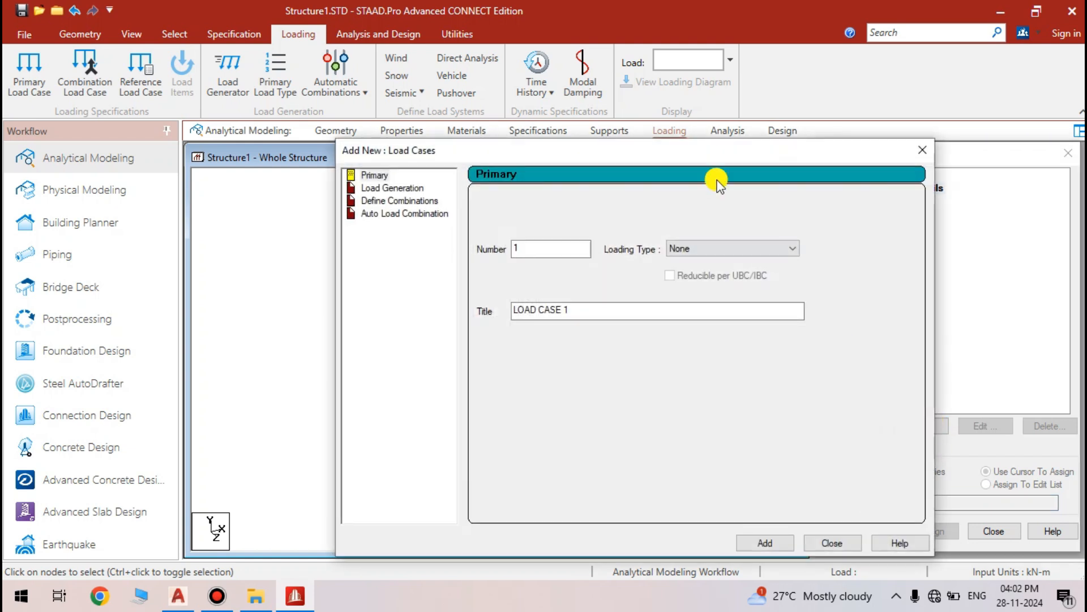
left_click_drag(701, 152, 541, 102)
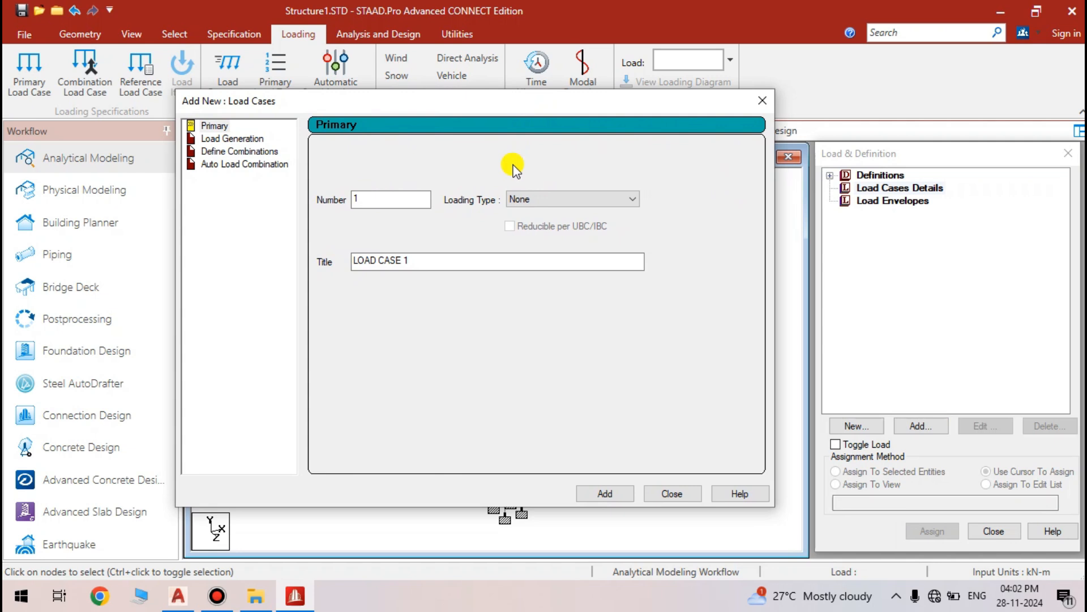
left_click(535, 197)
left_click(538, 213)
left_click(424, 259)
key("BackSpace")
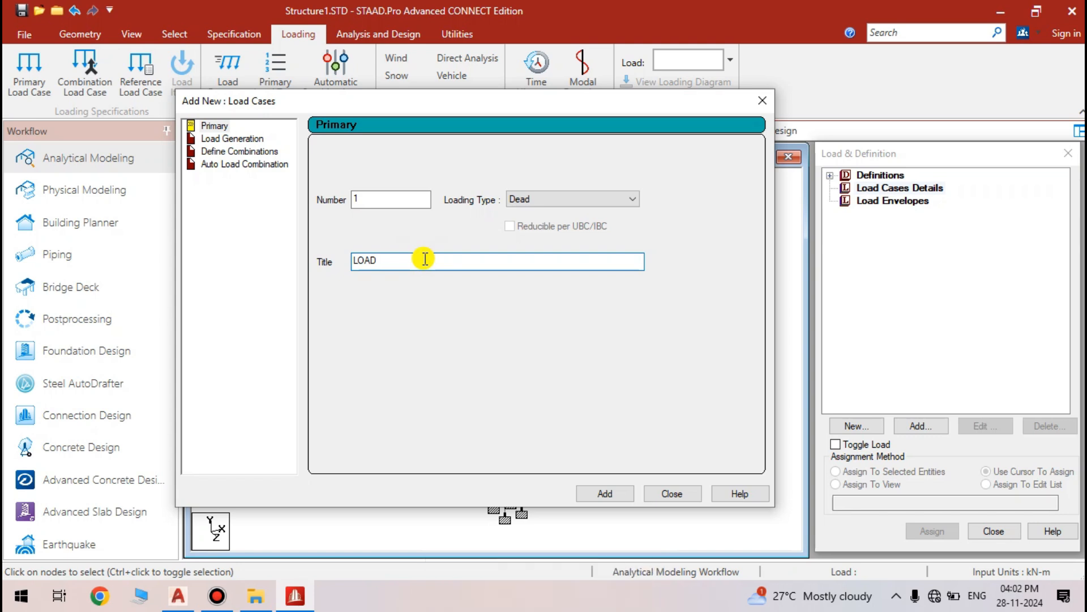
key("BackSpace")
key("BackSpace")
key("BackSpace")
key("BackSpace")
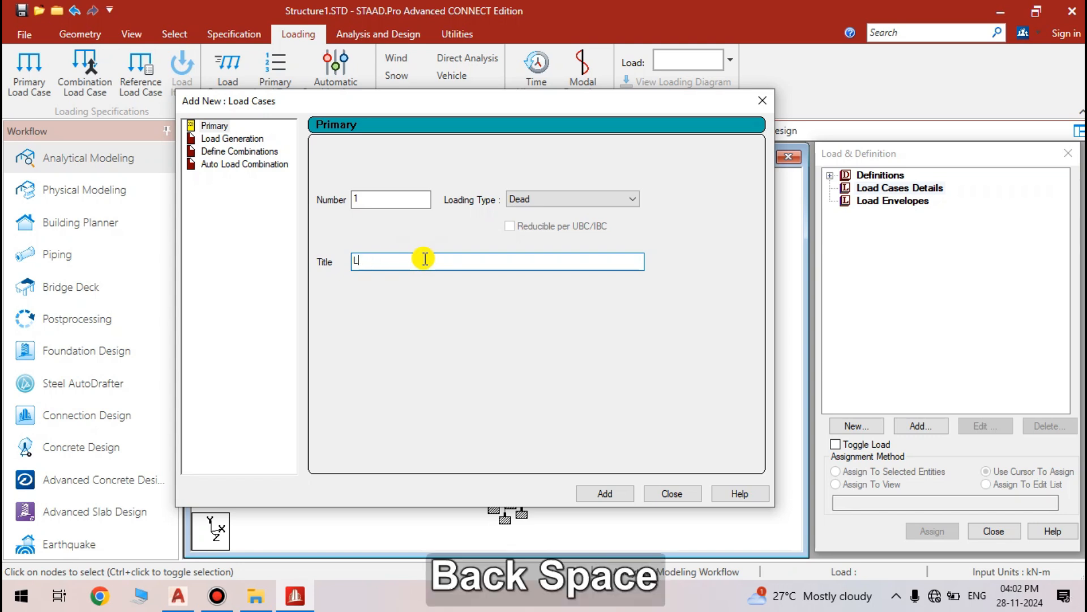
type("DE")
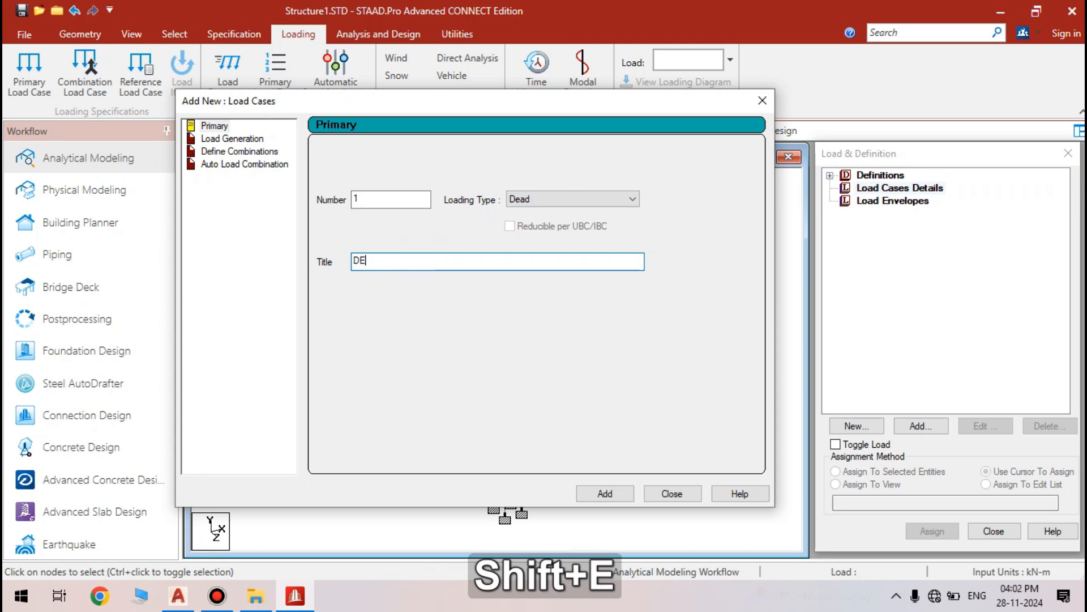
type("AD LOAD")
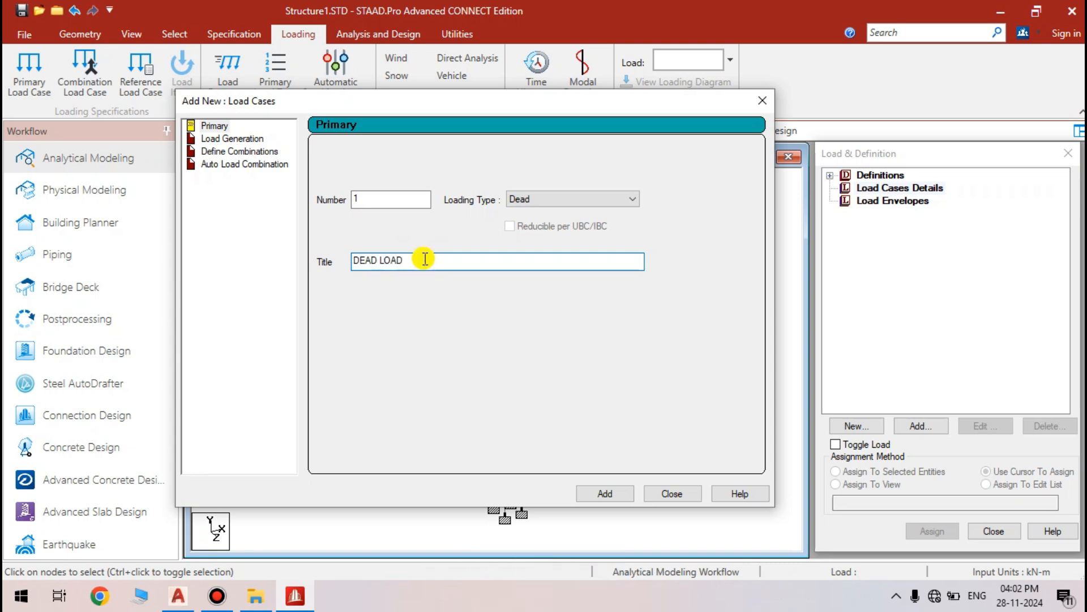
left_click(616, 493)
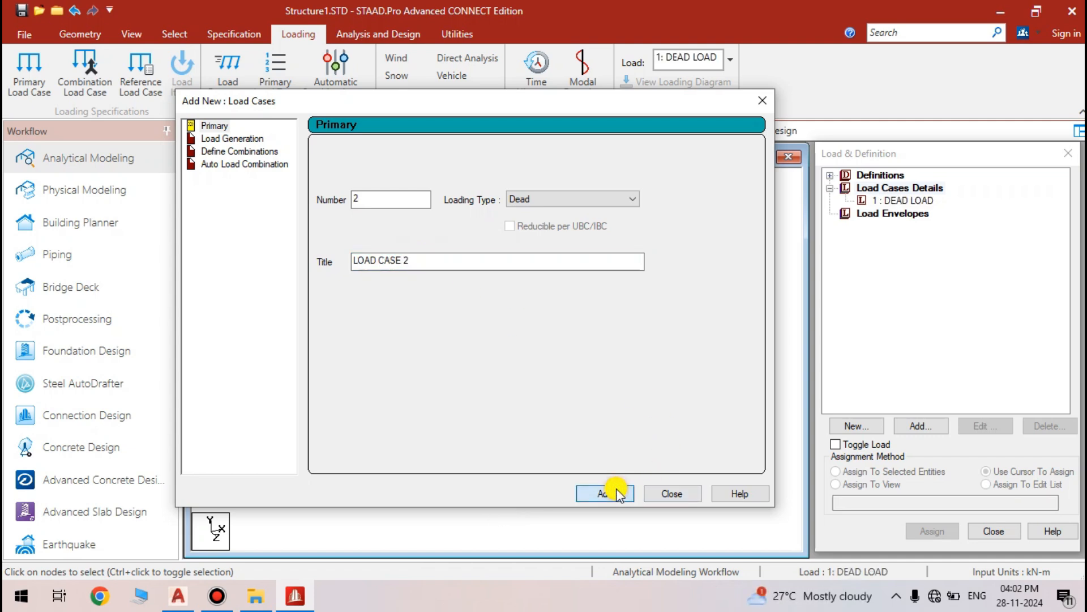
Add primary load case 2 with loading type Live and the title LIVE LOAD
left_click(545, 200)
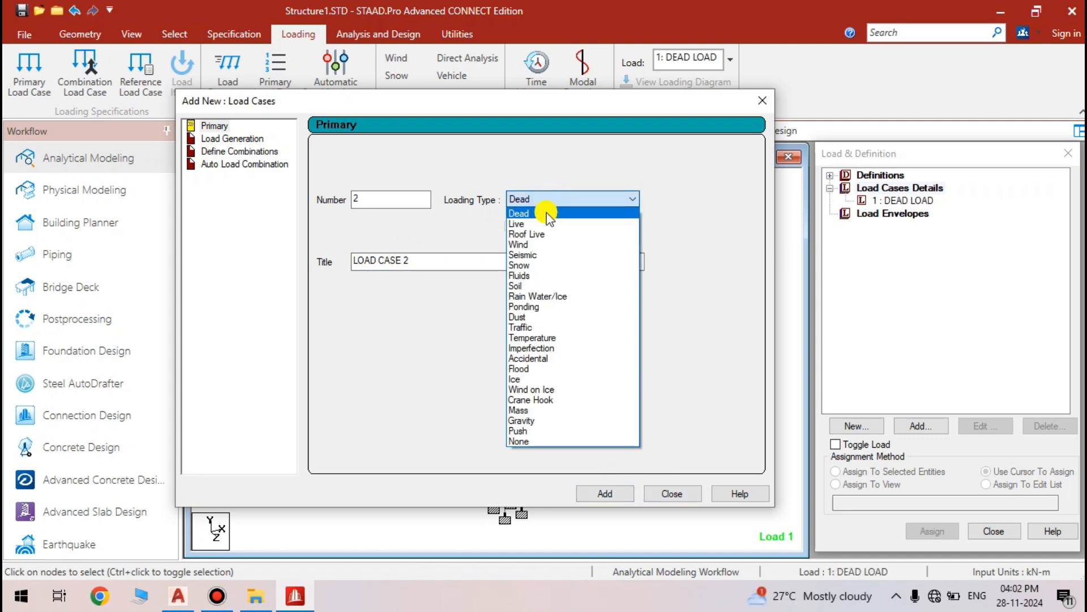
left_click(548, 224)
left_click(423, 262)
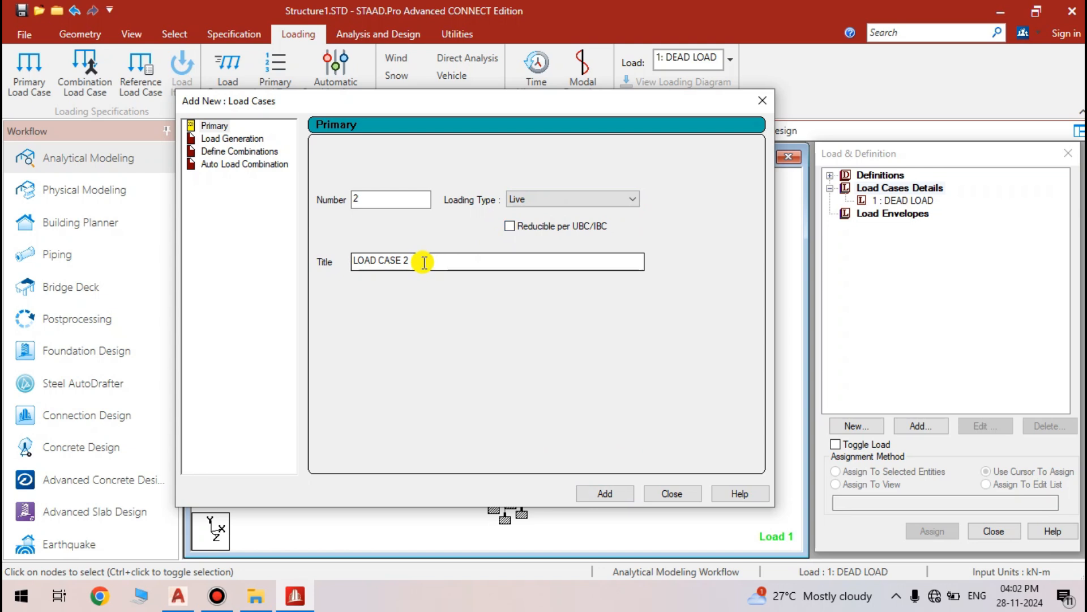
key("BackSpace")
key("BackSpace")
key("BackSpace")
key("BackSpace")
key("BackSpace")
key("BackSpace")
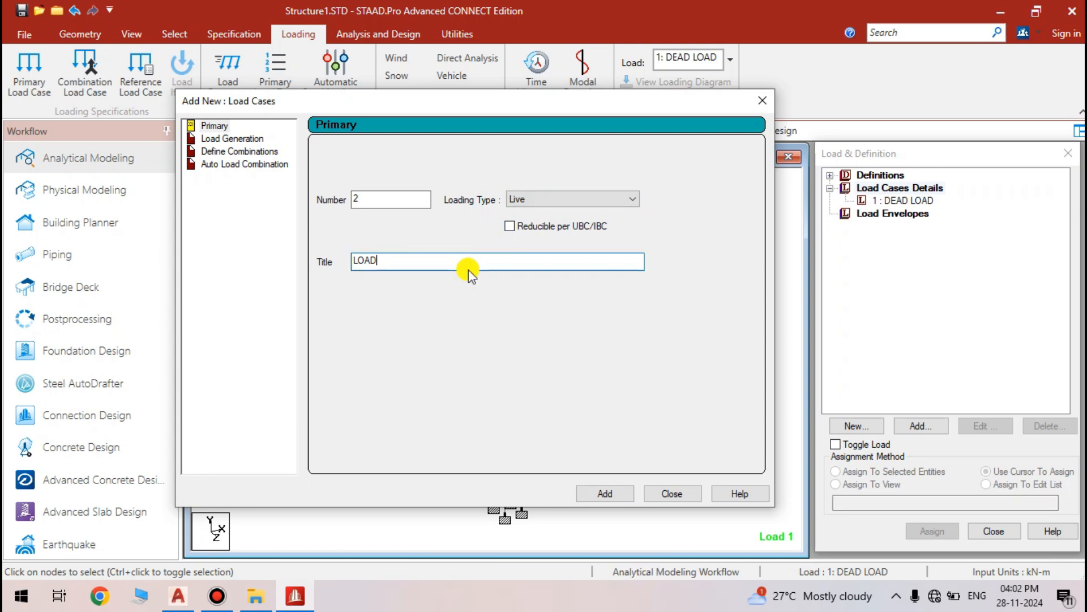
key("Left")
key("Left")
key("Left")
key("Left")
key("Left")
type("LIVE")
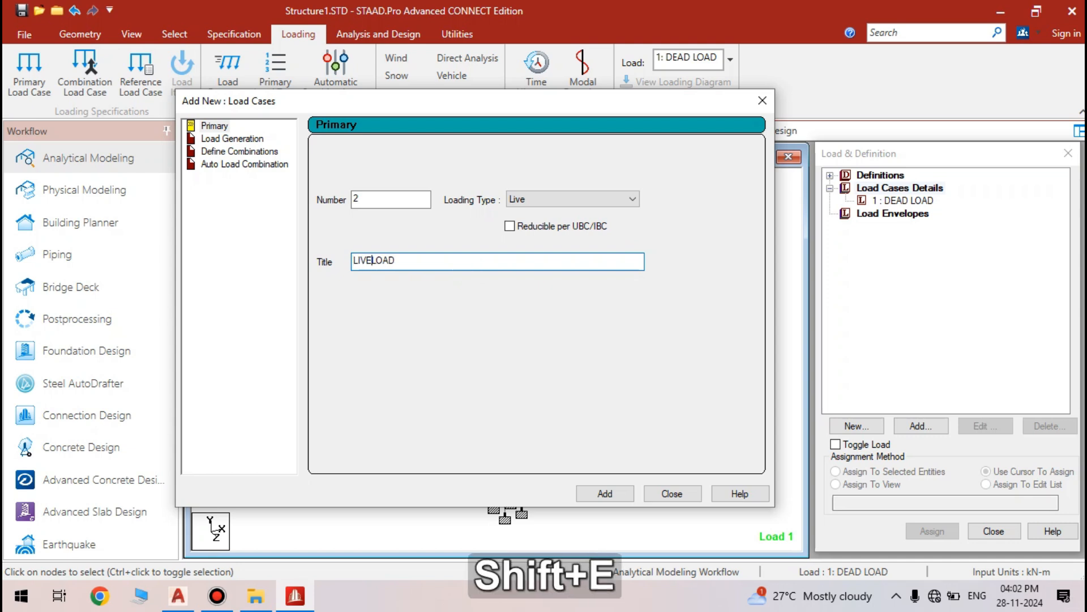
left_click(596, 494)
Add primary load case 3 with loading type Wind and the title WIND LOAD
left_click(570, 202)
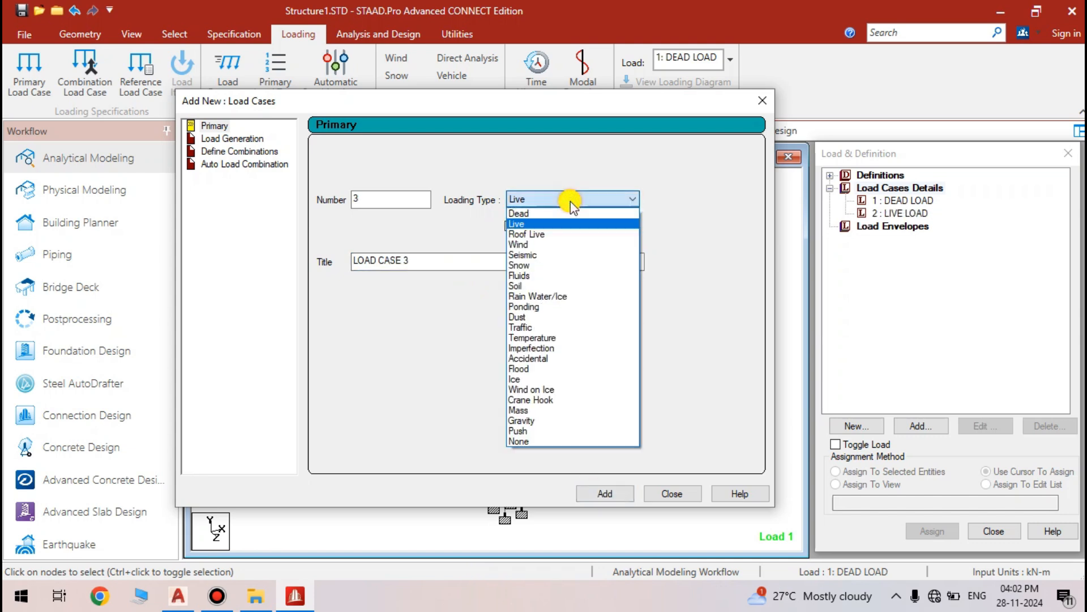
left_click(561, 233)
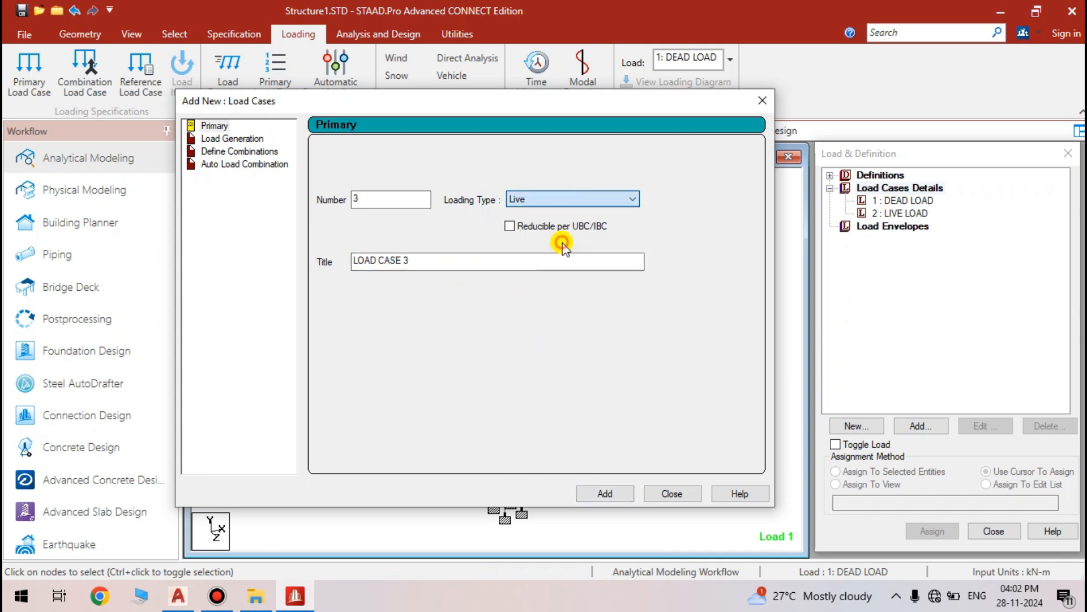
left_click(427, 261)
key("BackSpace")
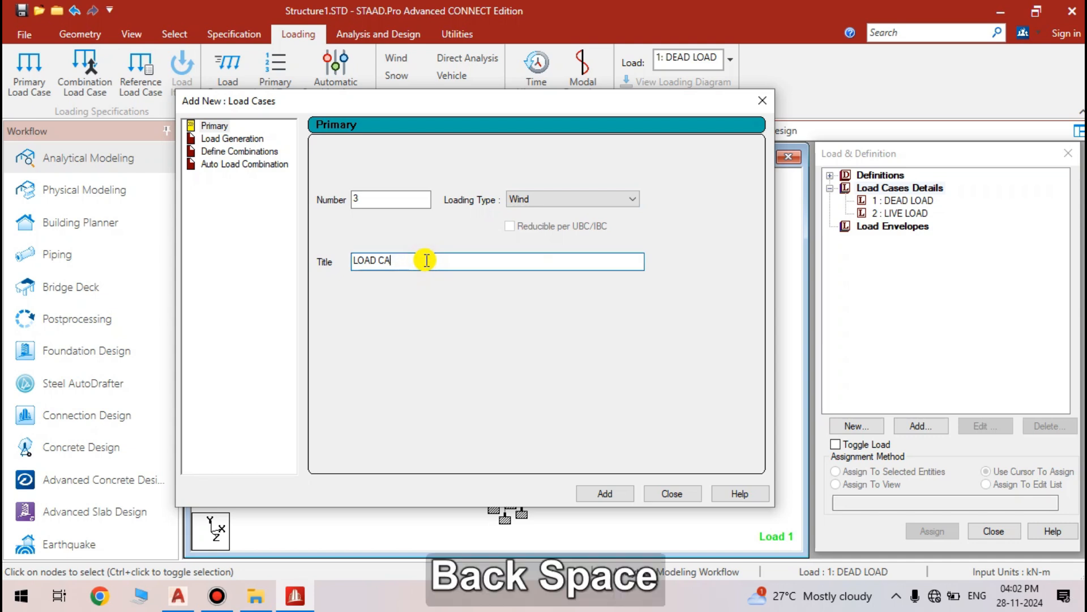
key("Left")
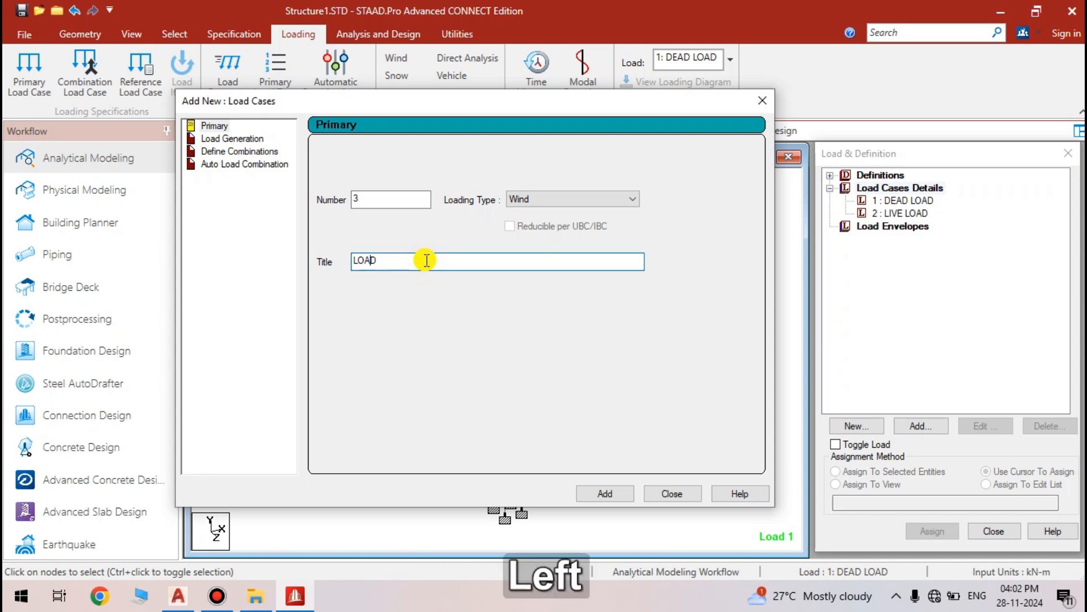
type("WIND")
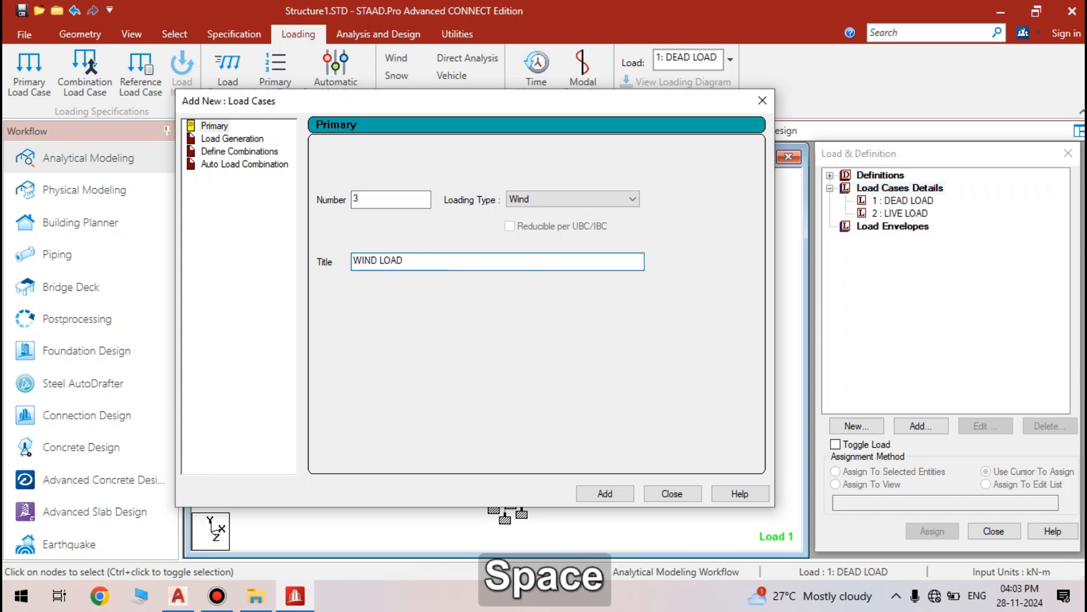
left_click(608, 493)
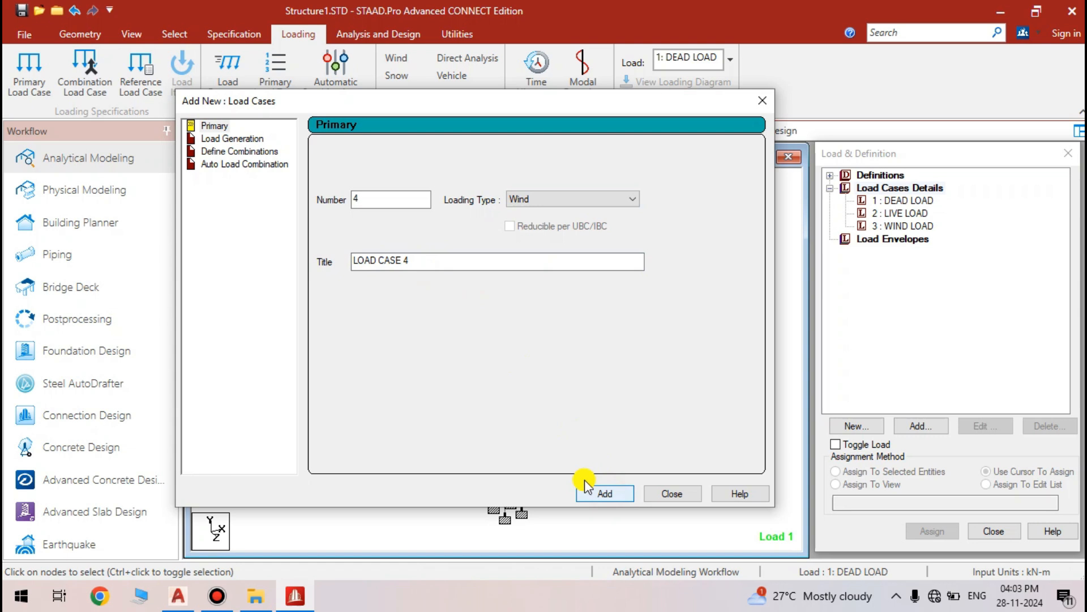
Add primary load case 4 with loading type Seismic and the title SEISMIC LOAD, and finish adding load cases
left_click(561, 204)
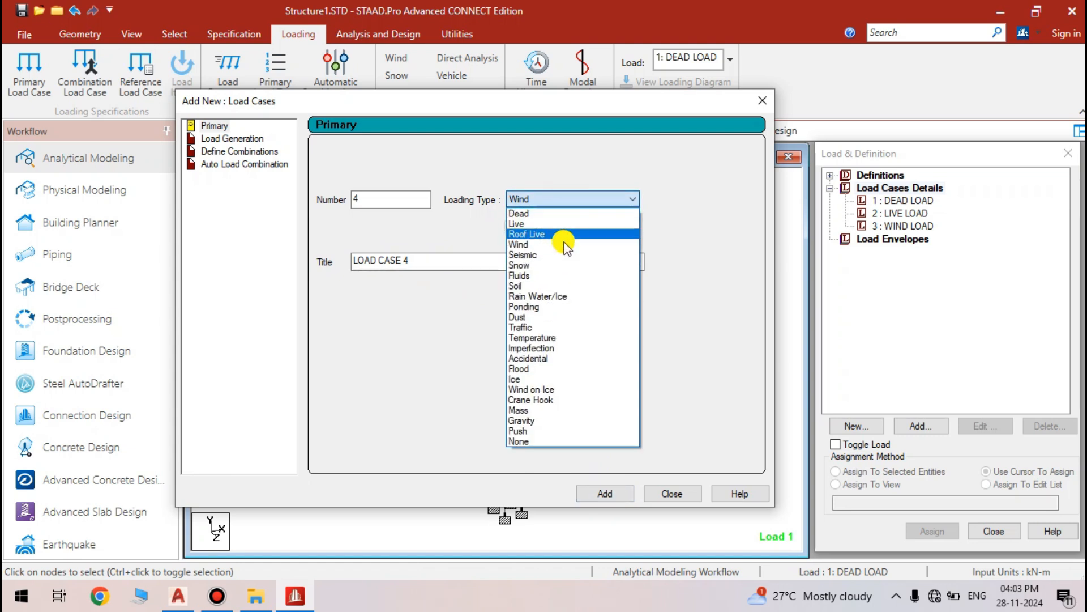
left_click(561, 255)
left_click(463, 262)
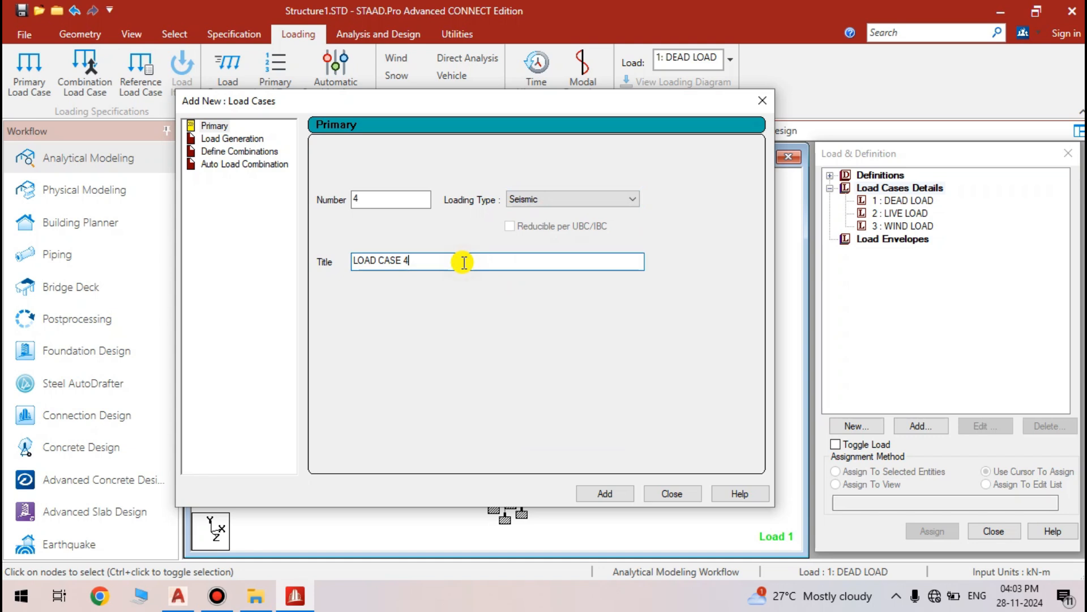
key("BackSpace")
key("BackSpace")
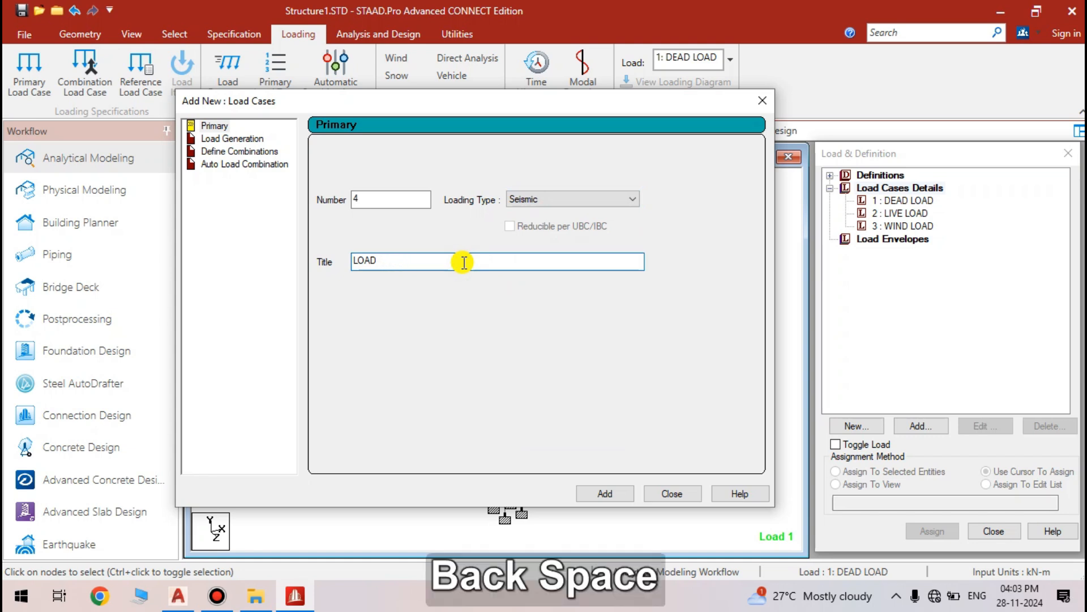
key("Left")
key("Left")
key("shift")
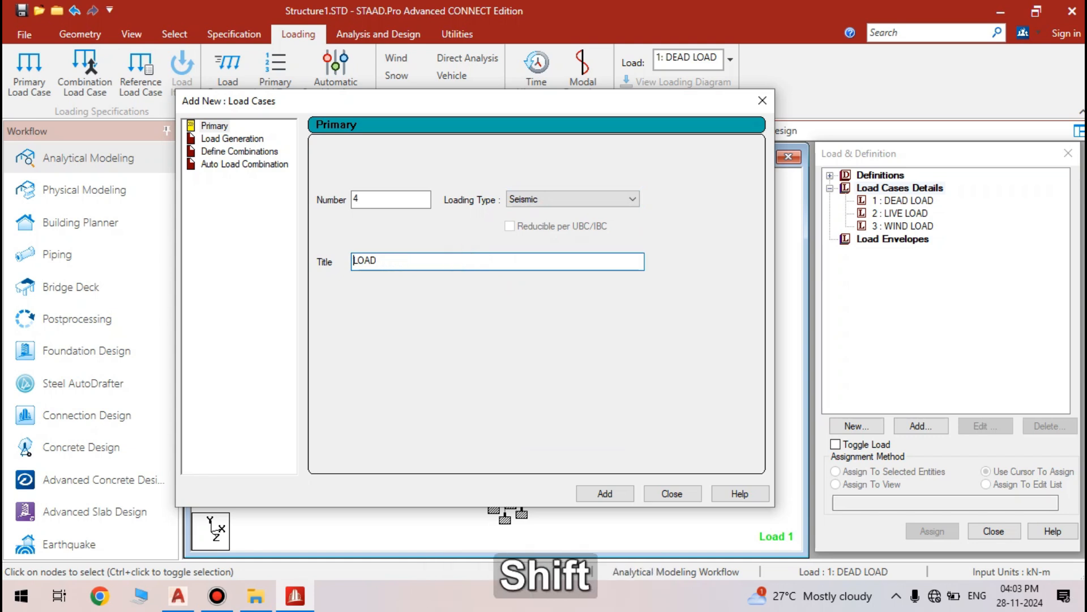
type("SEISMIC")
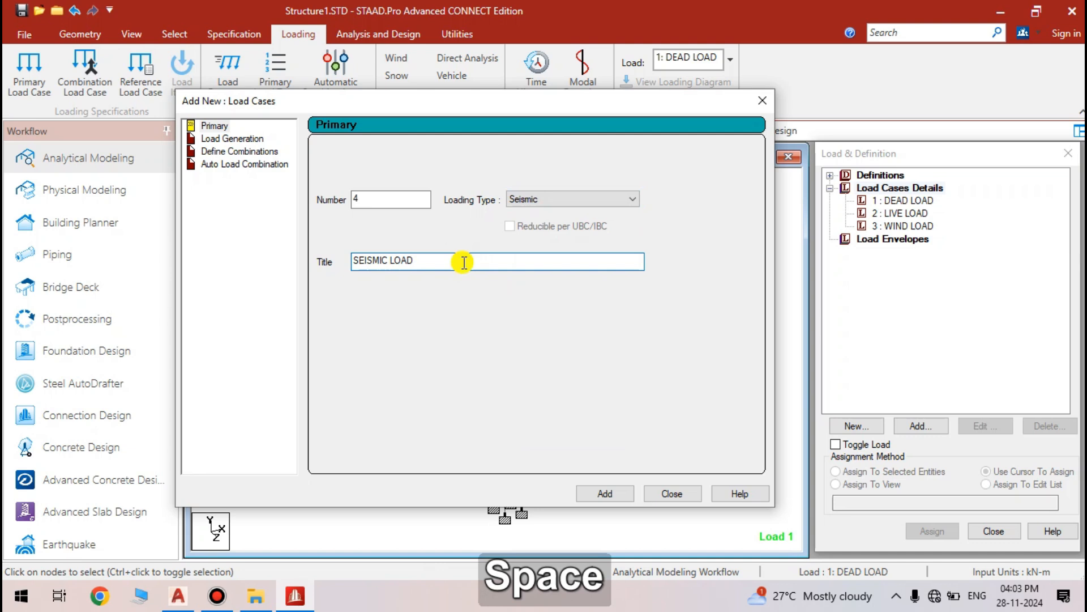
left_click(597, 493)
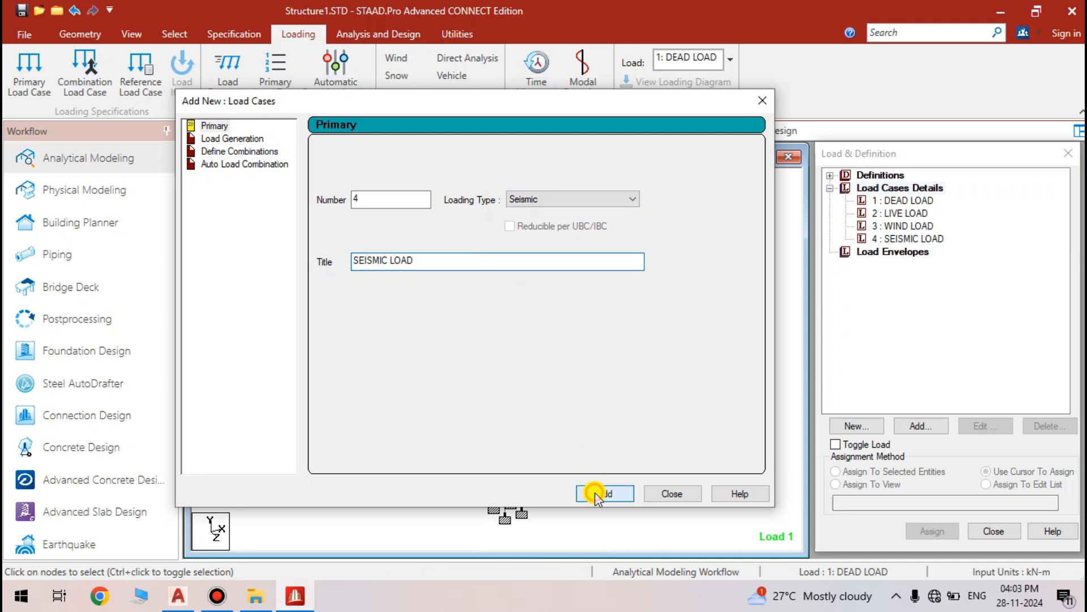
left_click(669, 494)
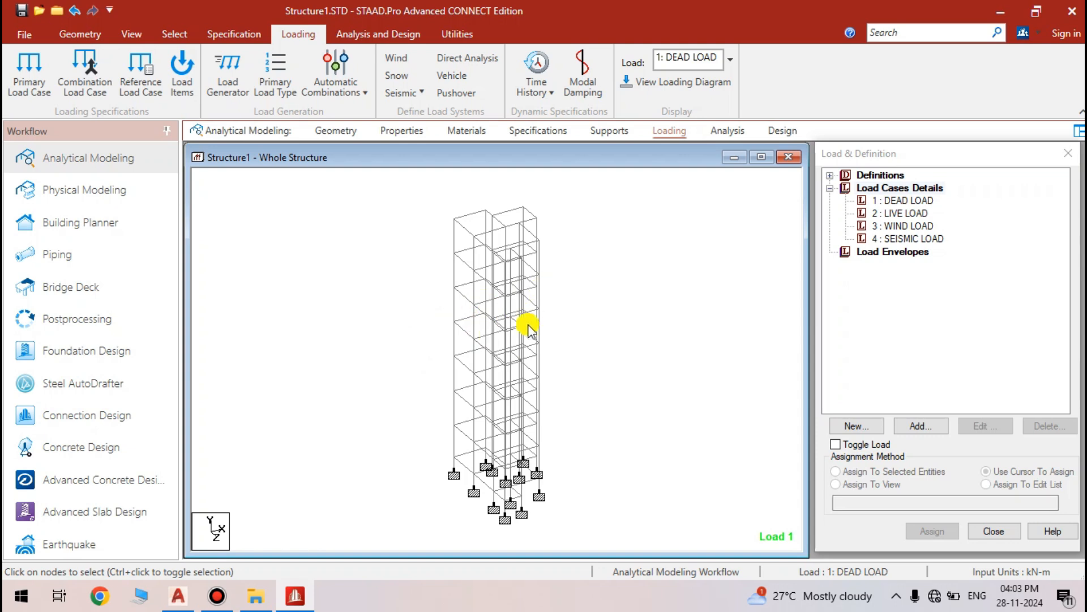
Add a selfweight load item in the Y direction with factor -1 to the DEAD LOAD case
left_click(903, 201)
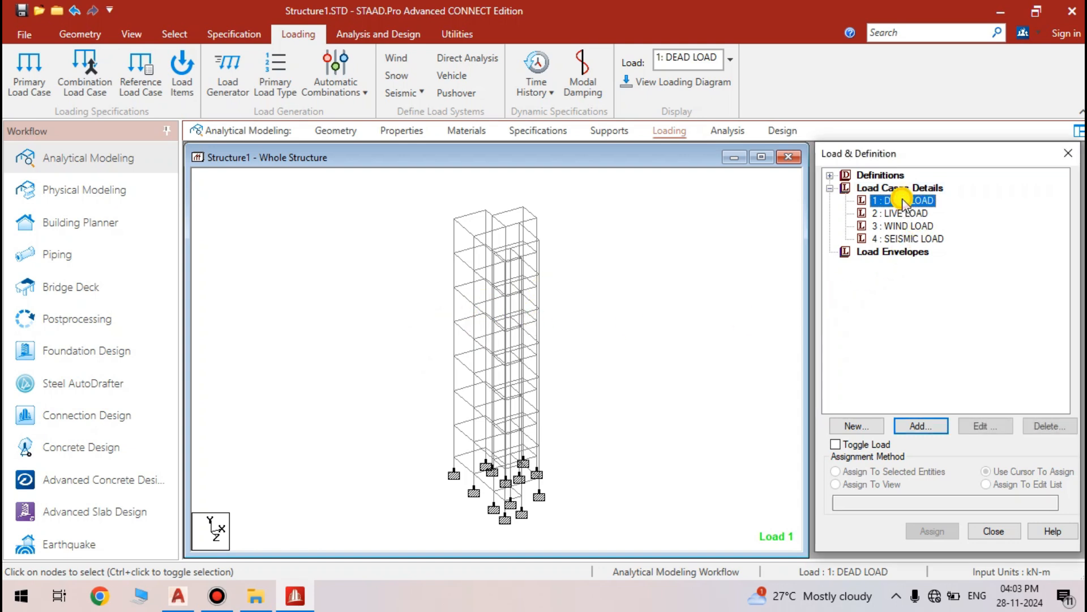
left_click(927, 430)
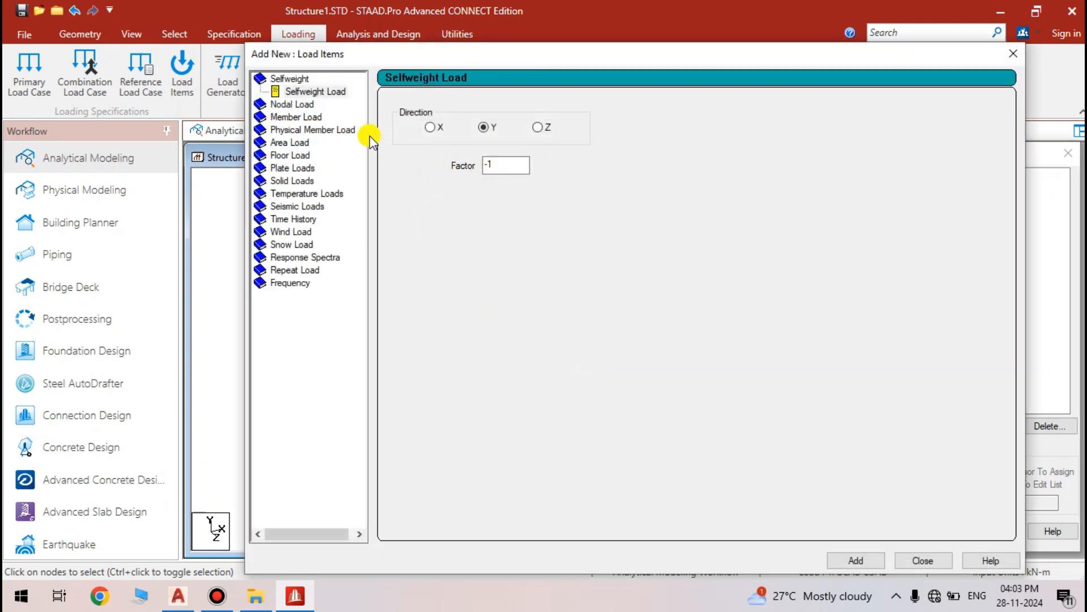
left_click_drag(381, 56, 186, 35)
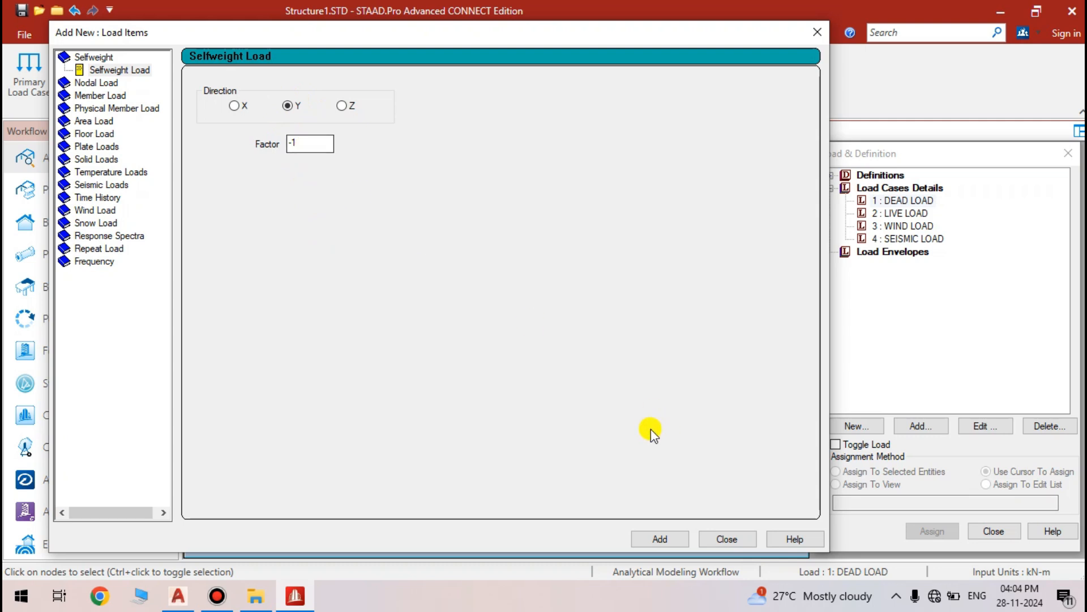
left_click(675, 540)
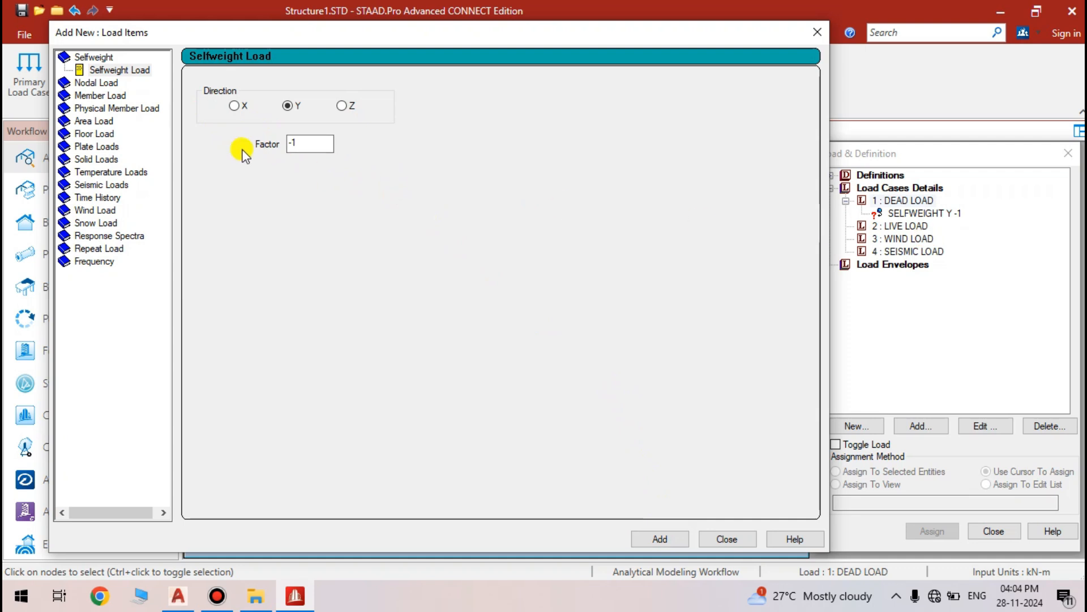
left_click(111, 96)
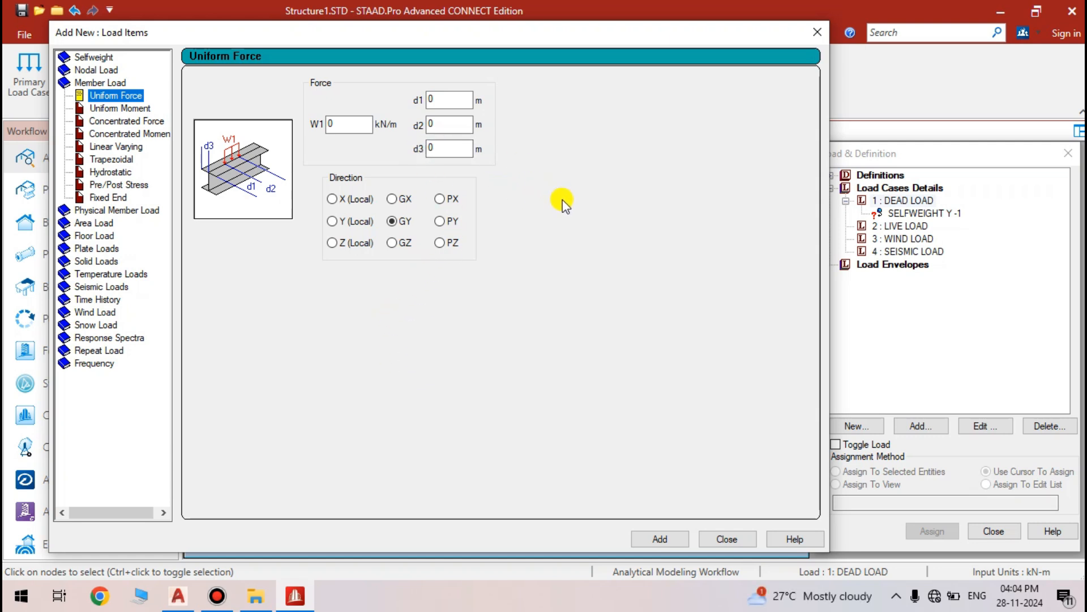
left_click(92, 235)
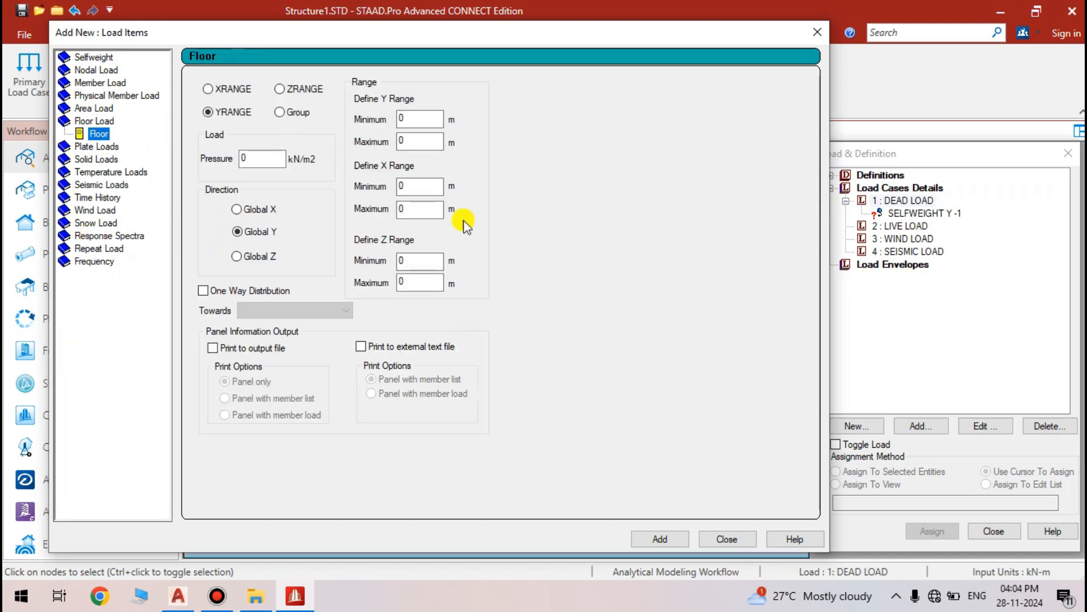
left_click(736, 538)
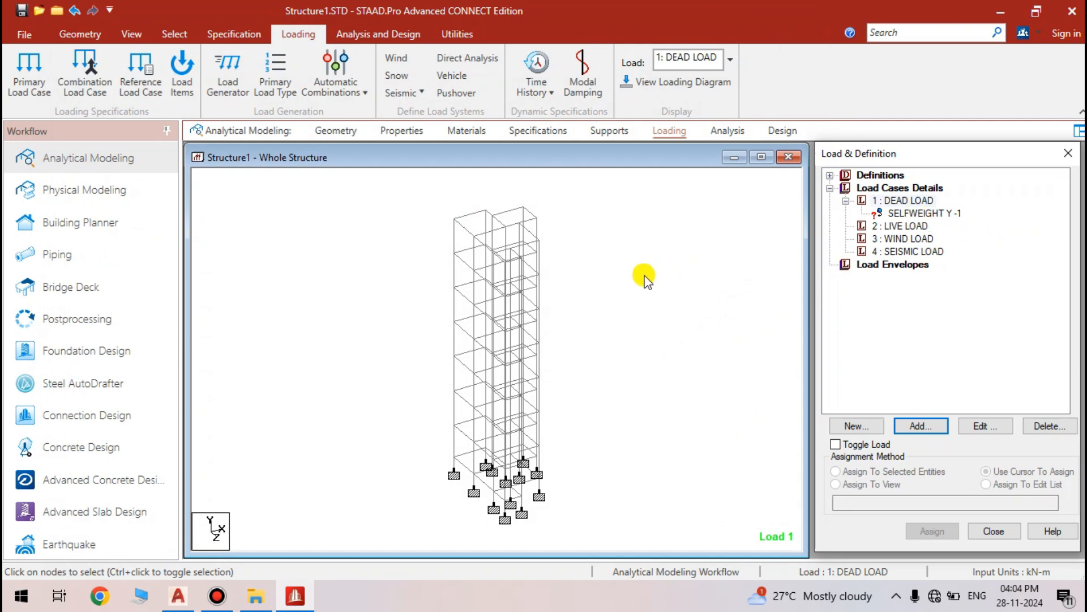
Assign the selfweight load to the whole structure using Assign To View, and clear the member selection
left_click(916, 215)
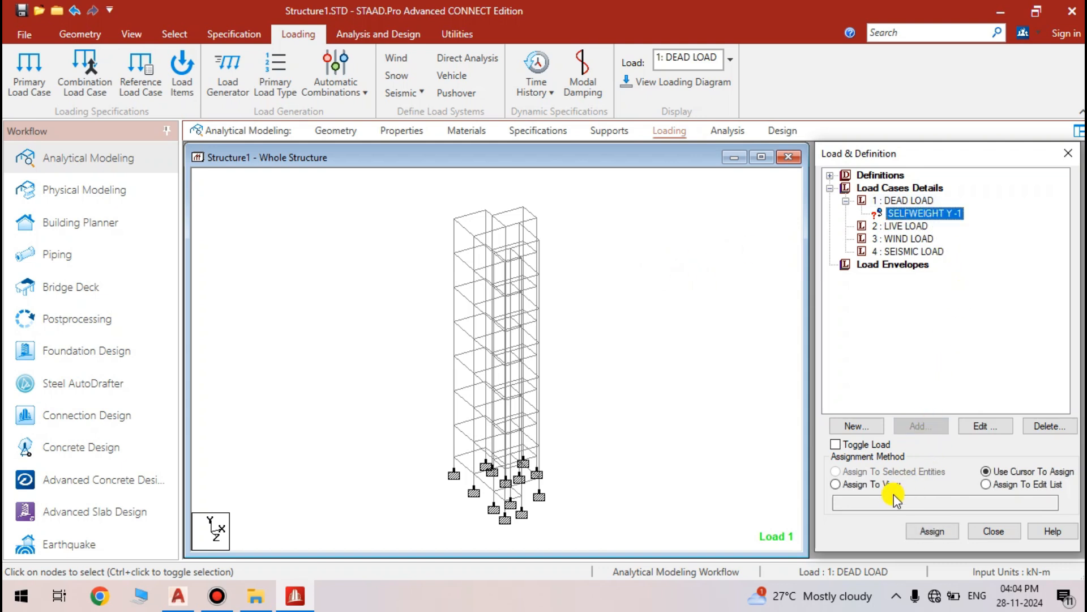
left_click(836, 484)
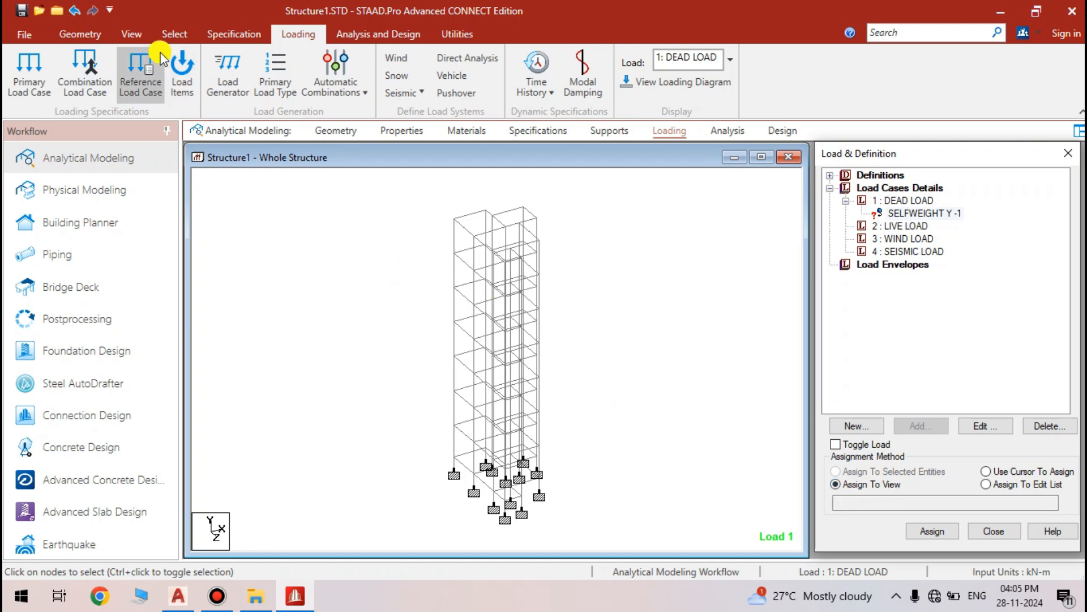
left_click(128, 35)
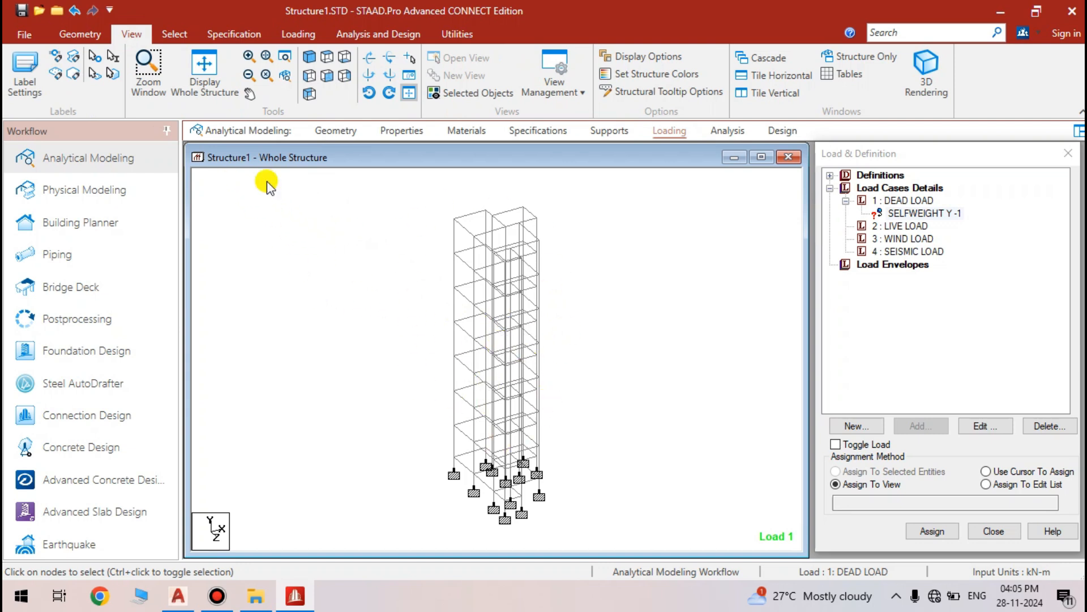
left_click(205, 90)
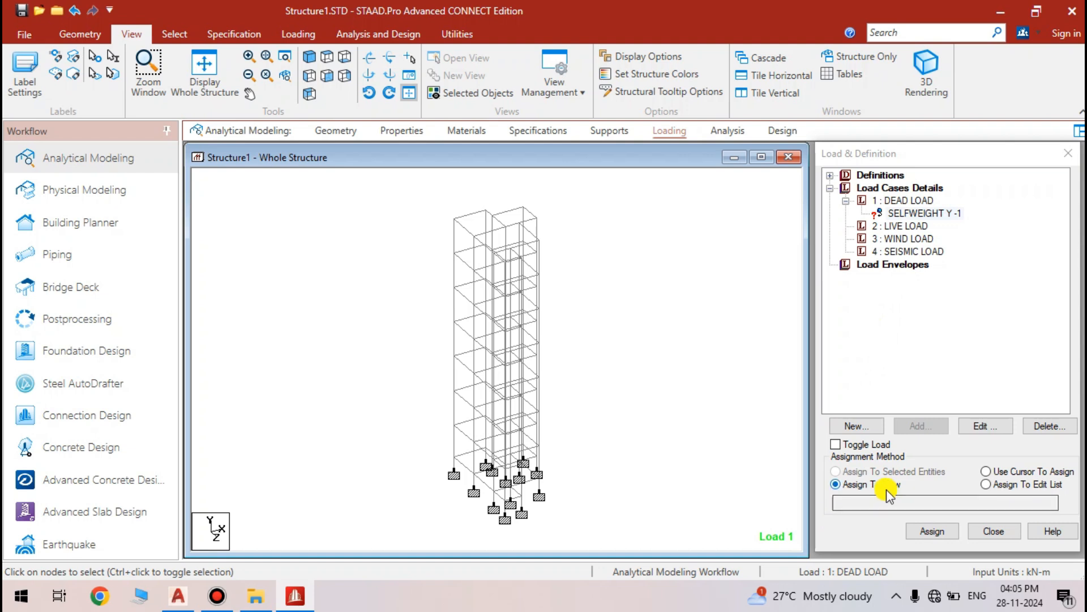
left_click(850, 485)
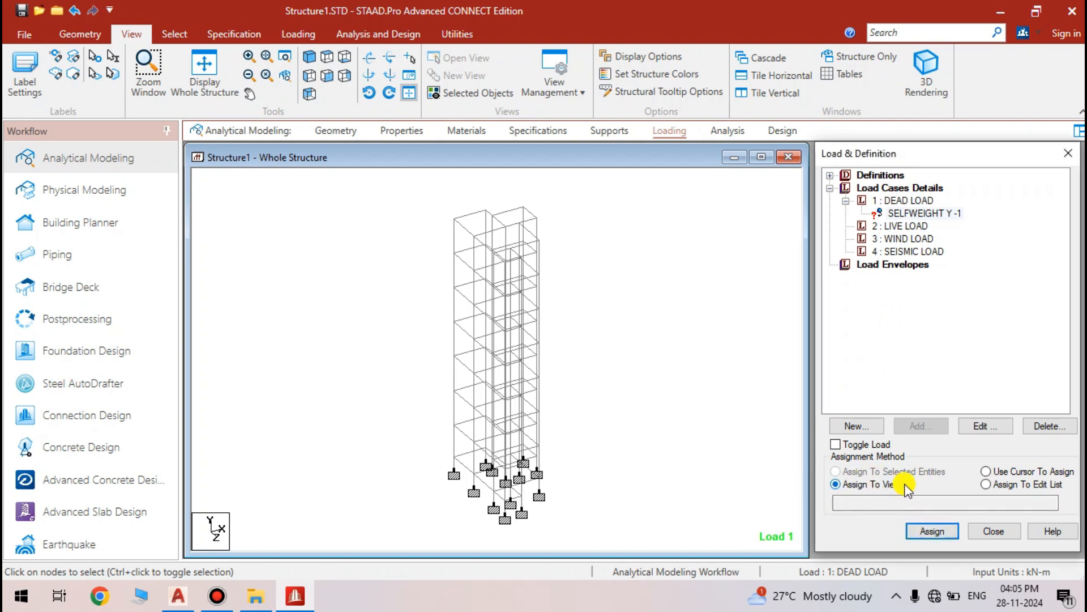
left_click(914, 528)
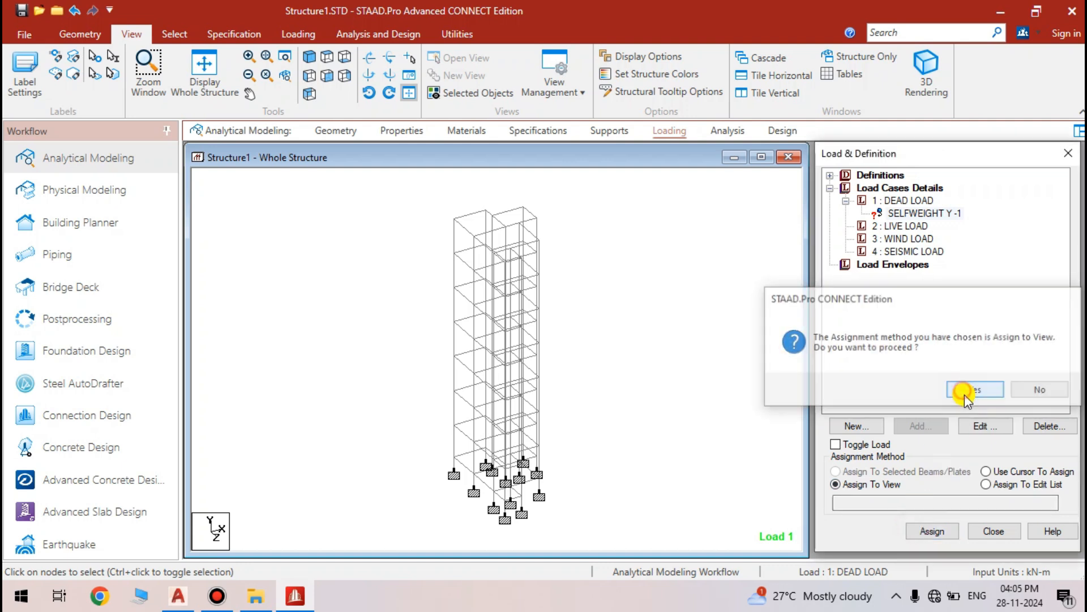
left_click(964, 392)
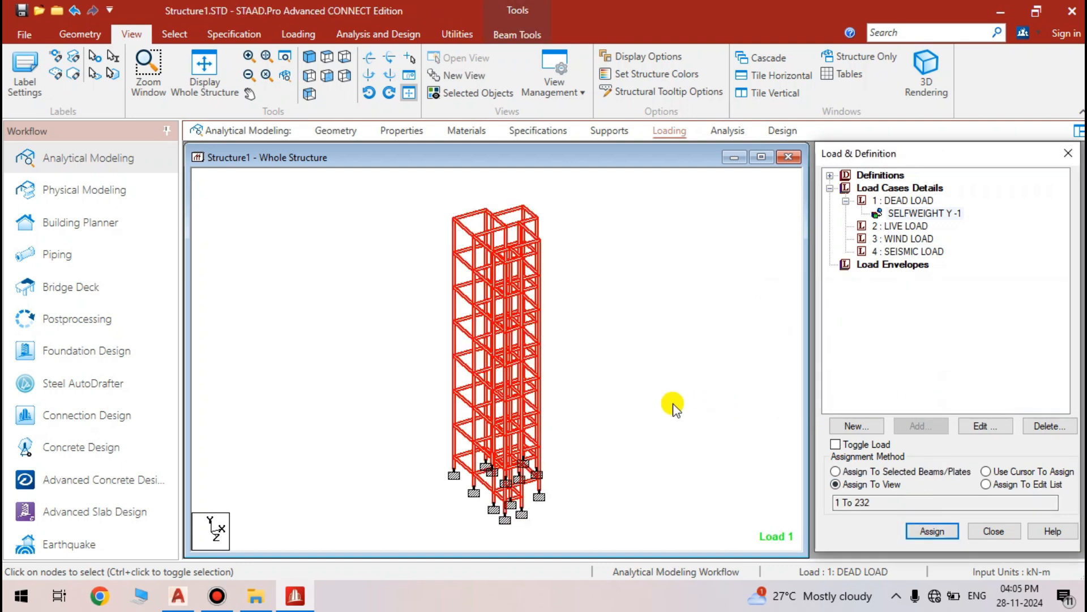
left_click(911, 213)
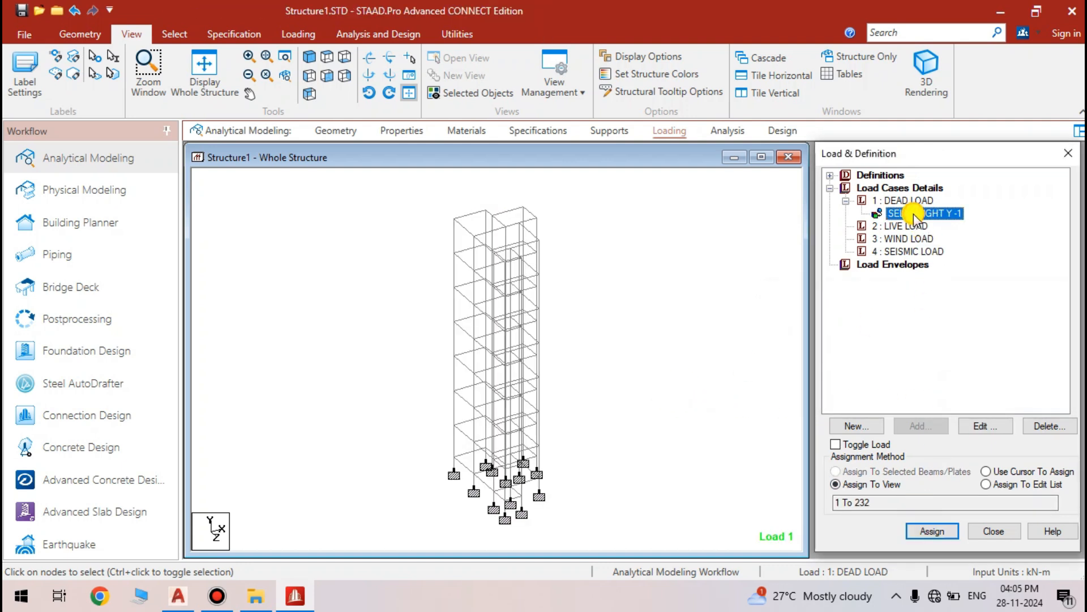
left_click(666, 385)
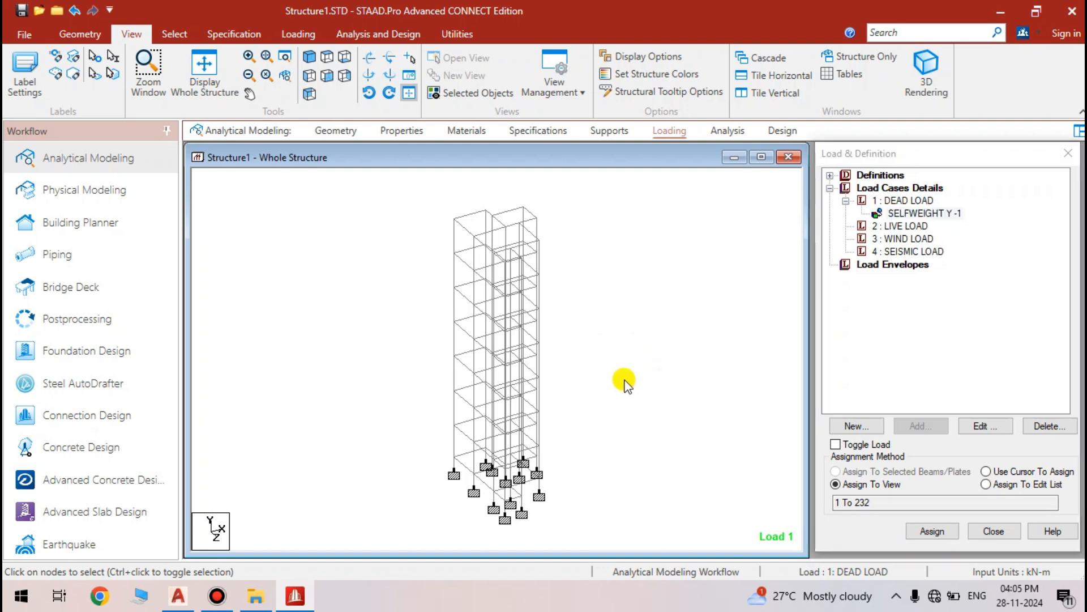